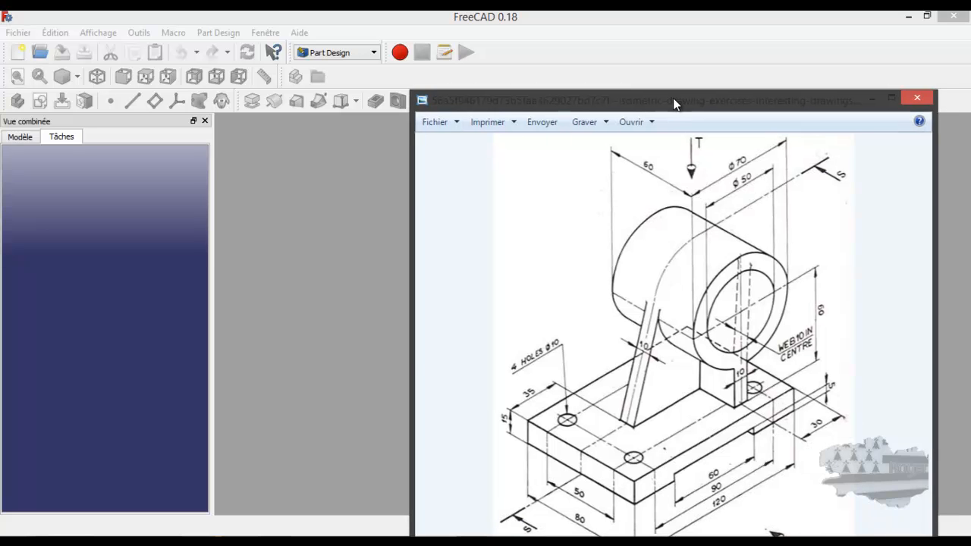
# - Create a new document with a body and start a sketch on the XZ plane
pyautogui.moveTo(674, 99); pyautogui.dragTo(545, 19)
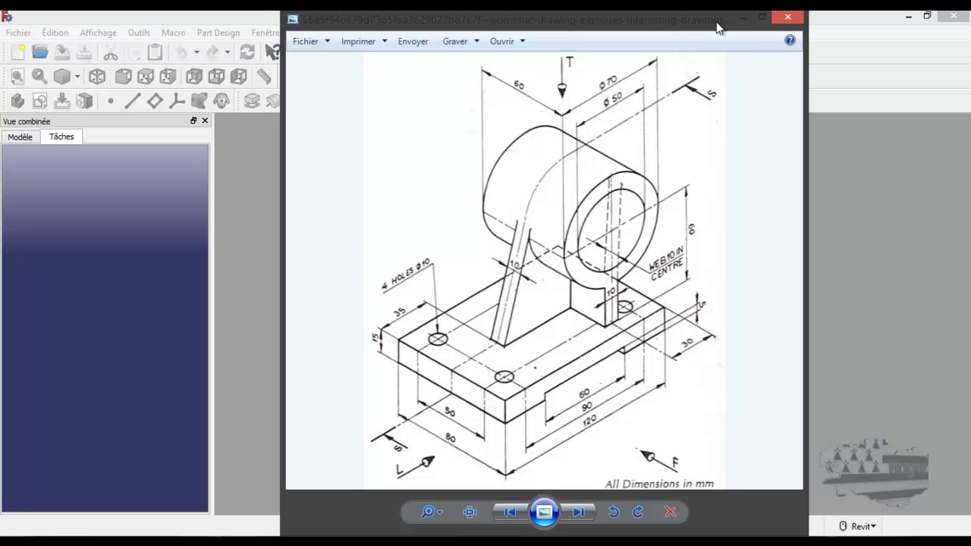
pyautogui.click(741, 16)
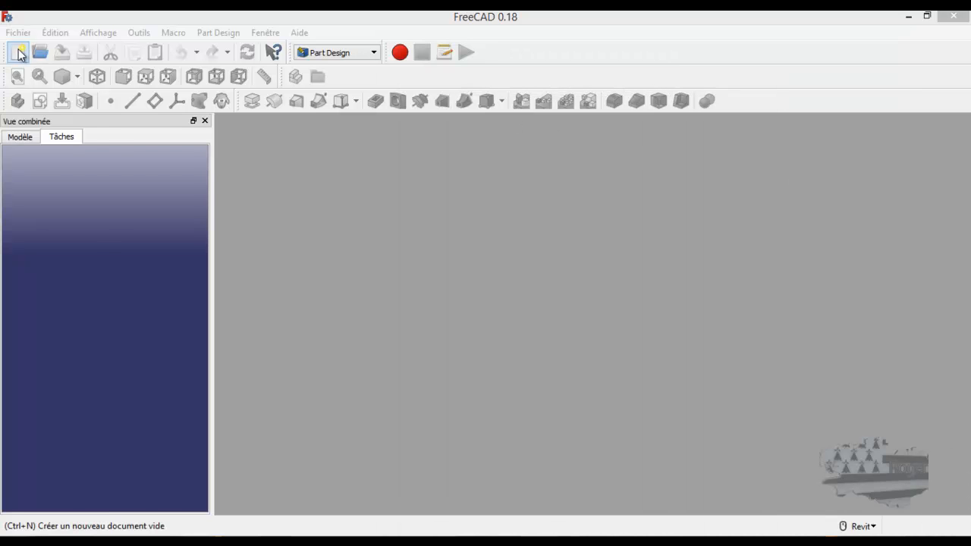
pyautogui.click(19, 54)
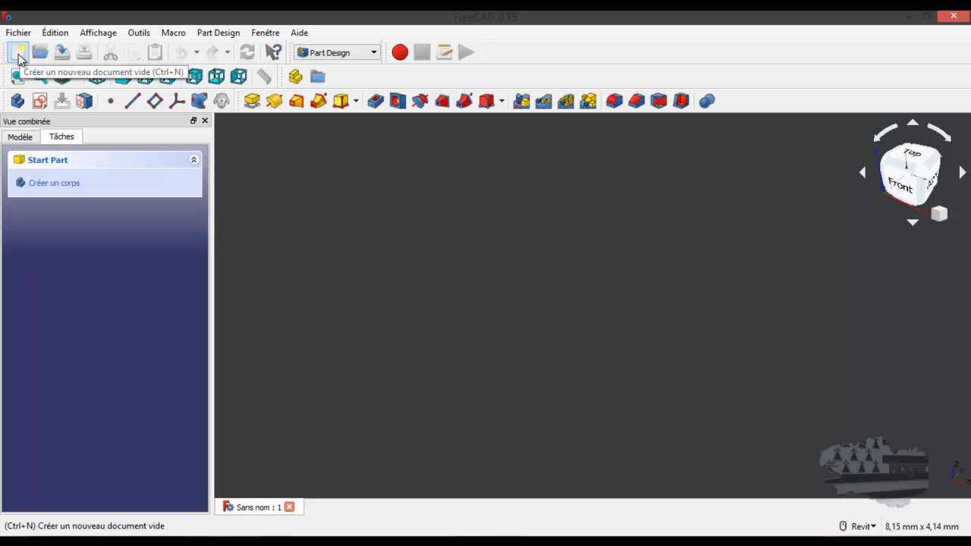
pyautogui.click(44, 188)
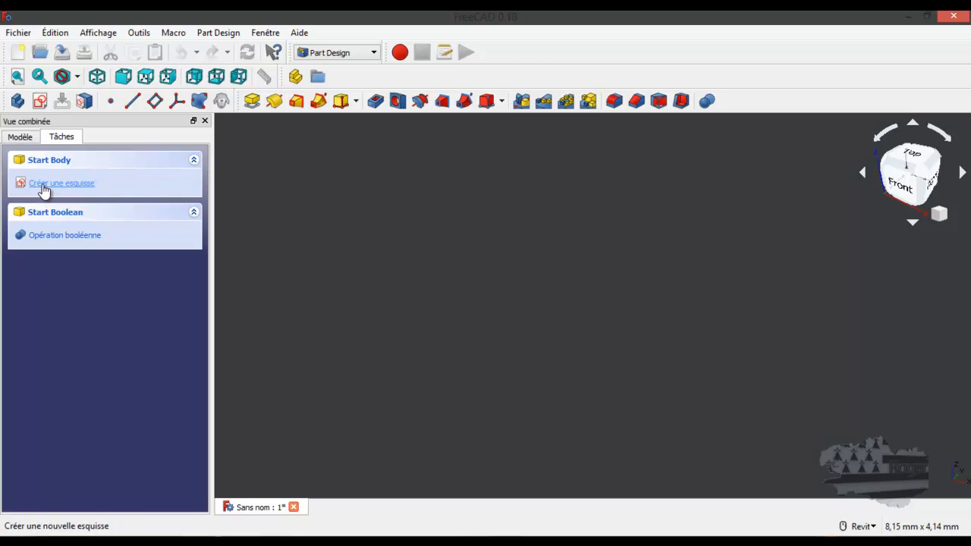
pyautogui.click(43, 188)
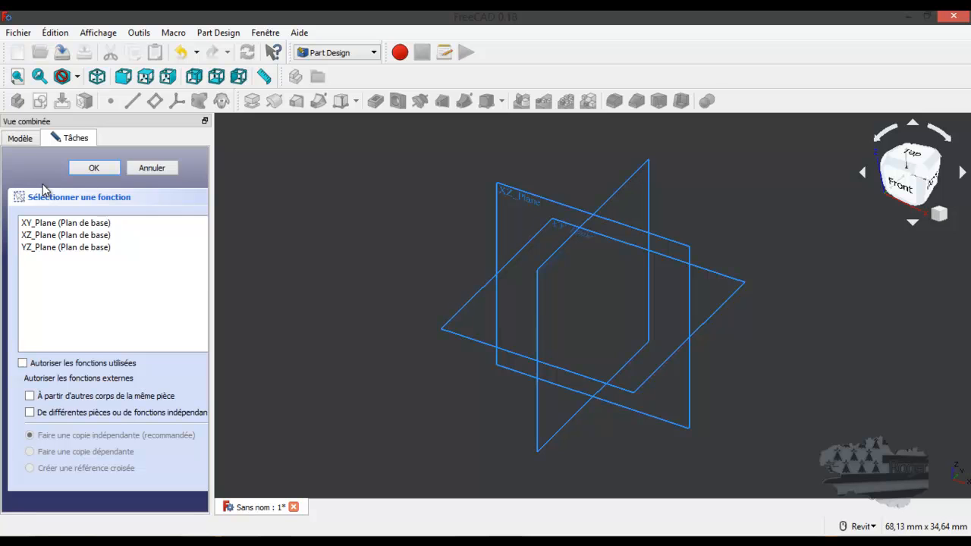
pyautogui.click(521, 196)
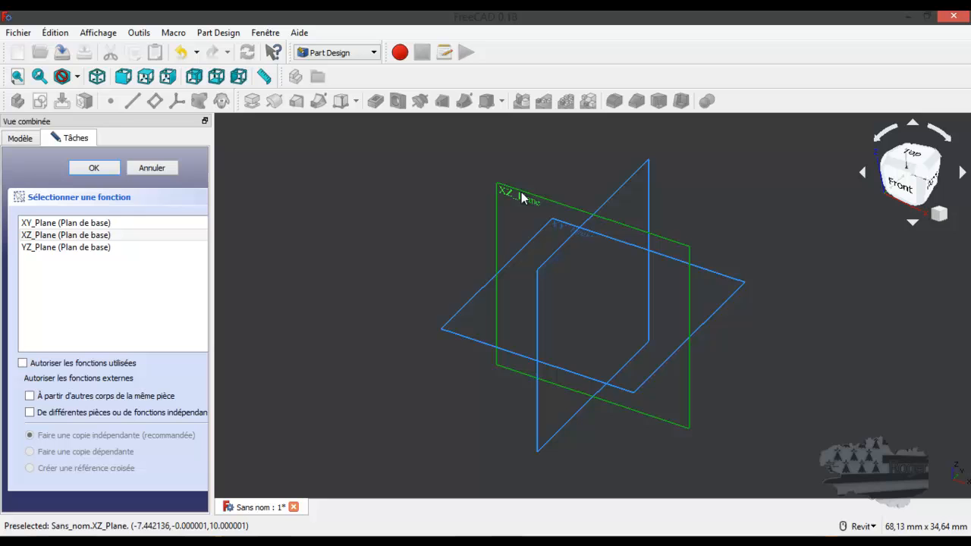
pyautogui.click(94, 169)
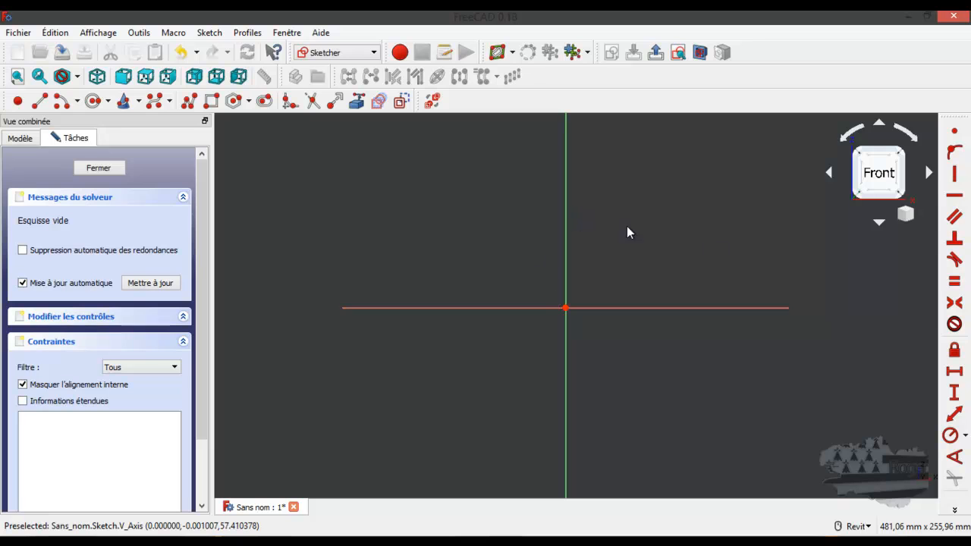
# - Sketch a circle of about 50 mm radius in the upper-right quadrant, with its centre off both axes
pyautogui.click(94, 100)
pyautogui.click(636, 164)
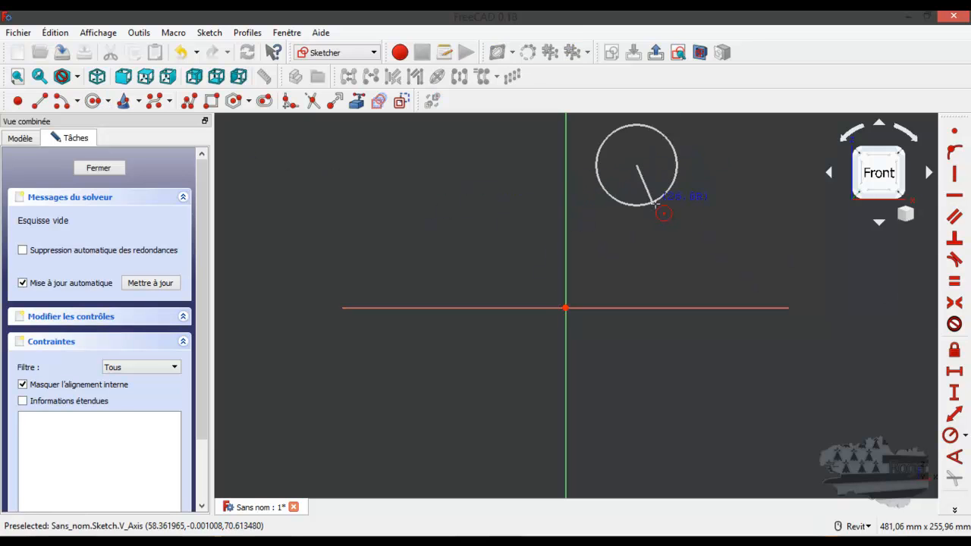
pyautogui.click(683, 225)
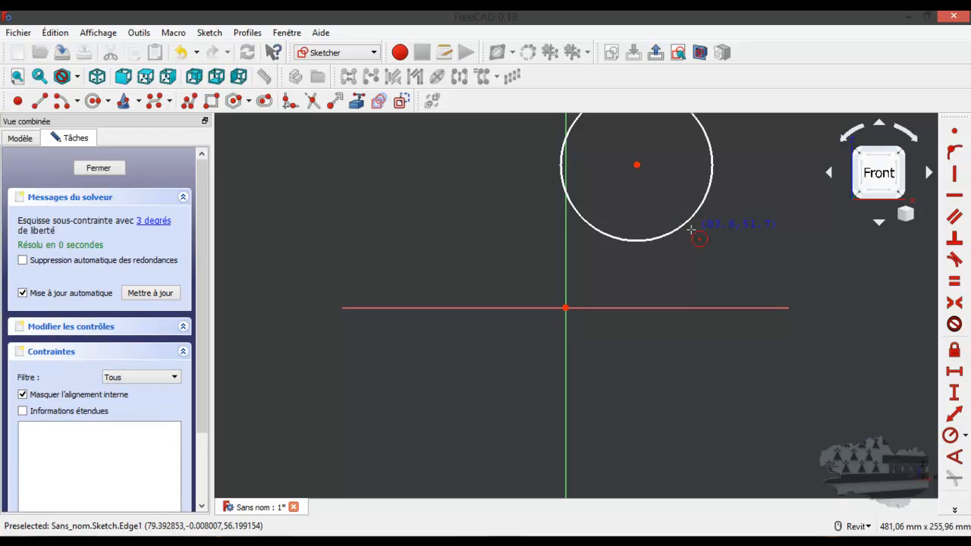
pyautogui.rightClick(761, 247)
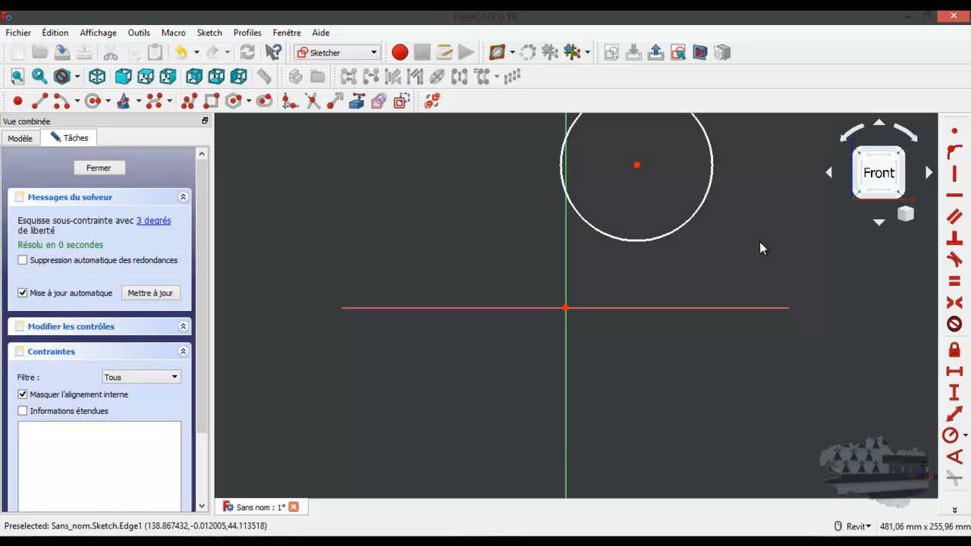
# - Add a radius constraint of 25 mm to the circle
pyautogui.click(701, 209)
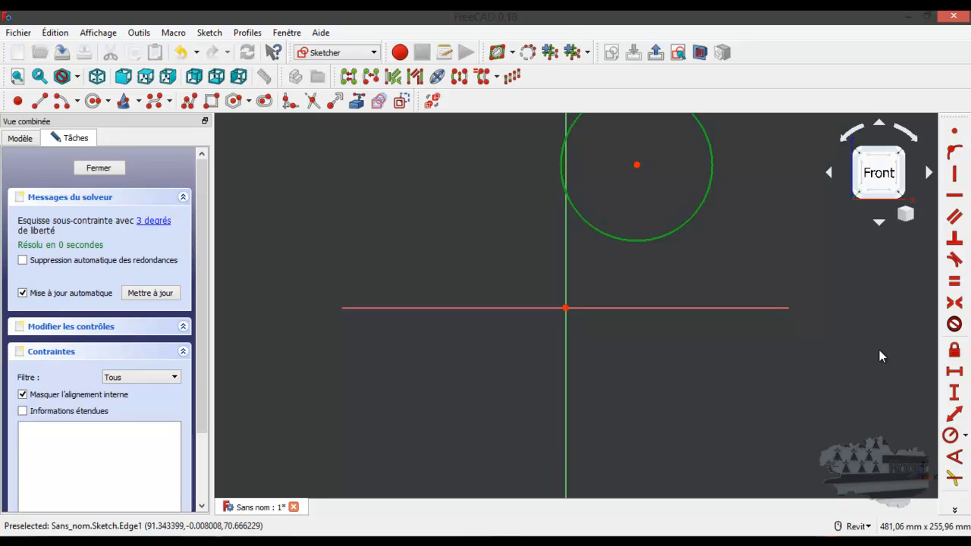
pyautogui.click(950, 435)
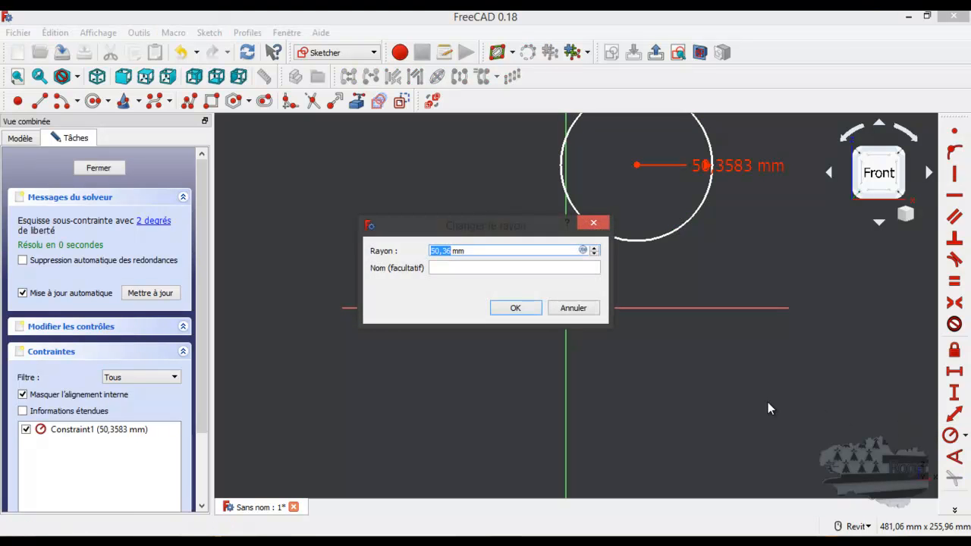
pyautogui.write('25')
pyautogui.press('Return')
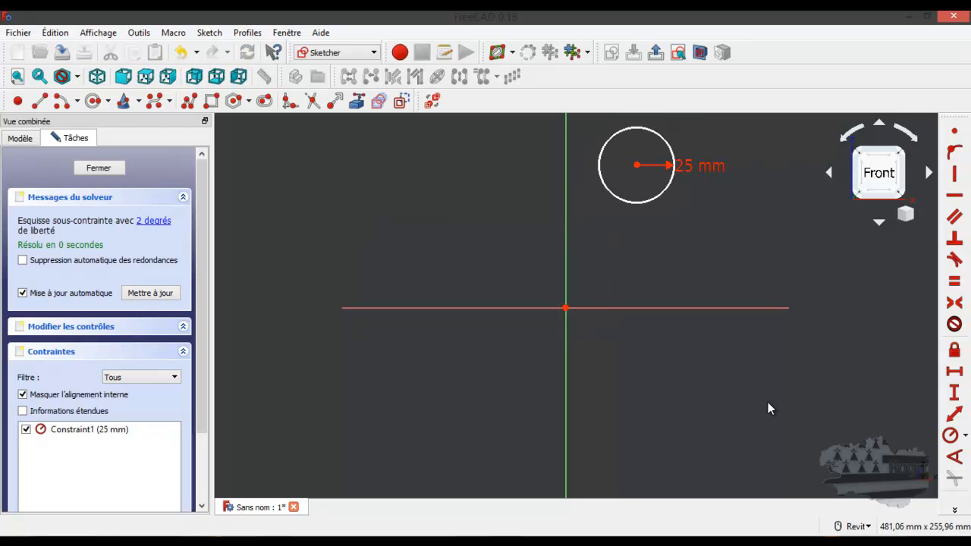
# - Change the circle's radius constraint to 35 mm
pyautogui.doubleClick(689, 168)
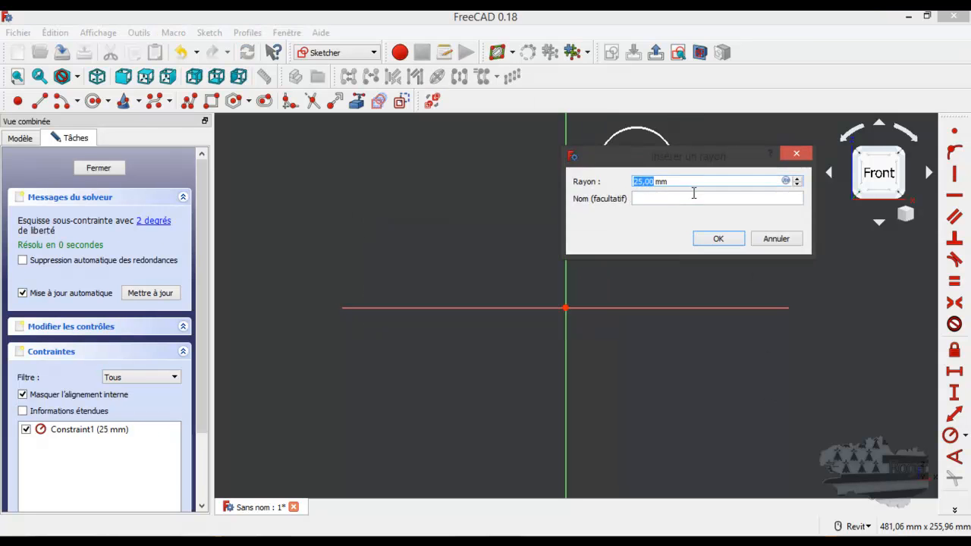
pyautogui.write('3')
pyautogui.press('Return')
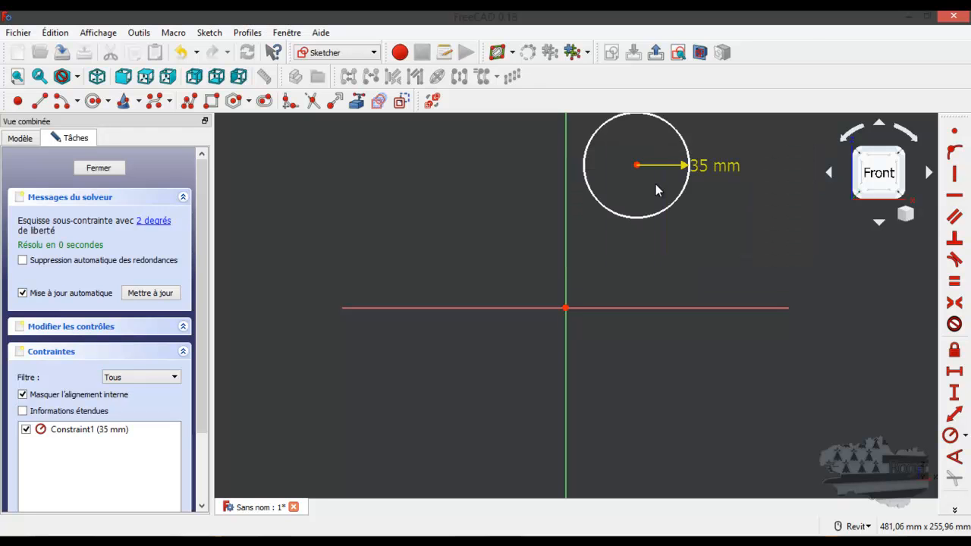
# - Constrain the circle's centre 75 mm vertically above the horizontal axis and move the height and radius dimension labels clear of the circle
pyautogui.scroll(-2, 595, 226)
pyautogui.scroll(2, 634, 140)
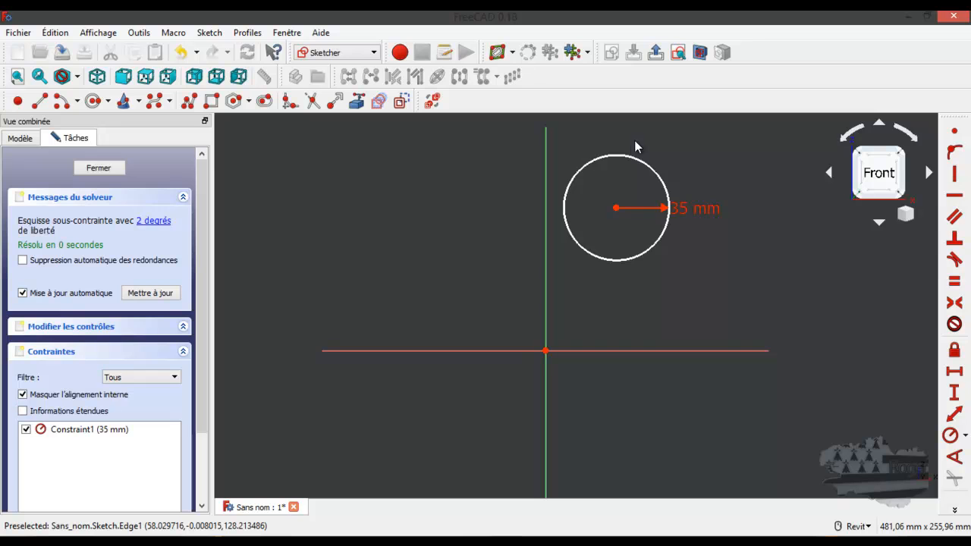
pyautogui.click(617, 208)
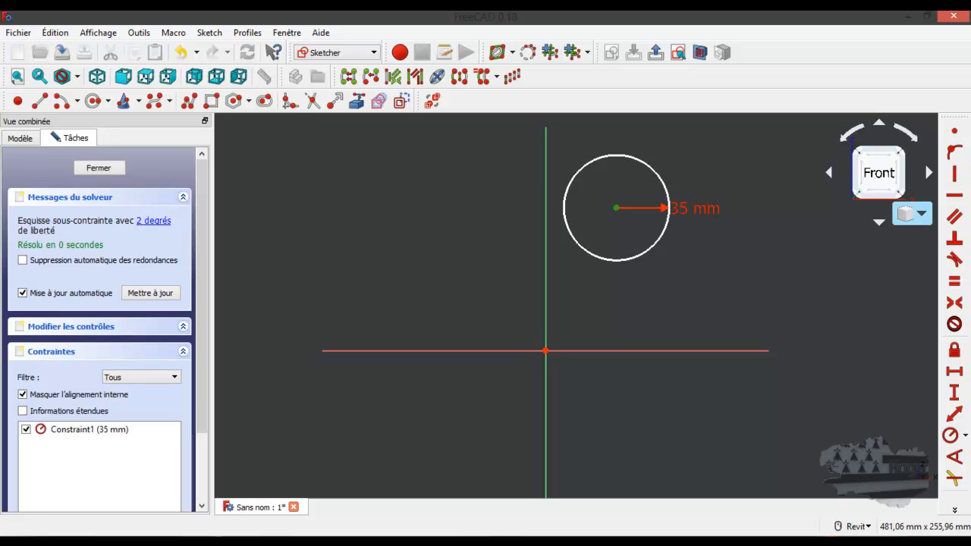
pyautogui.moveTo(970, 94)
pyautogui.mouseDown()
pyautogui.moveTo(794, 92)
pyautogui.moveTo(576, 71)
pyautogui.moveTo(411, 33)
pyautogui.mouseUp()
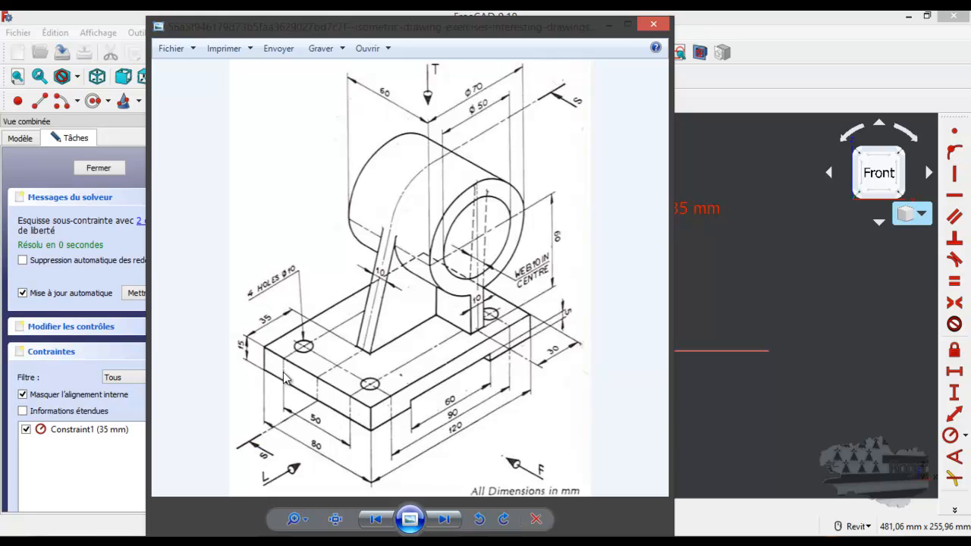
pyautogui.moveTo(591, 29); pyautogui.dragTo(970, 91)
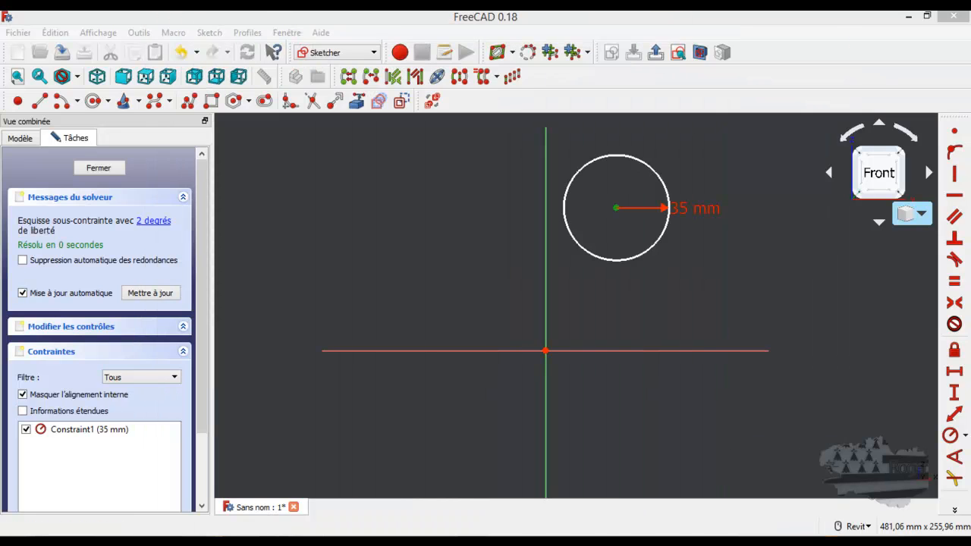
pyautogui.click(617, 206)
pyautogui.click(614, 350)
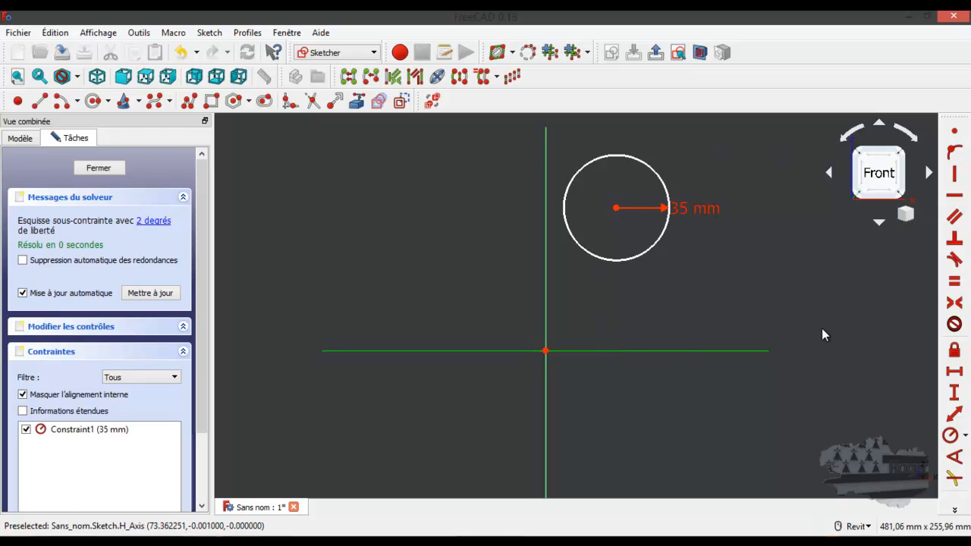
pyautogui.click(621, 213)
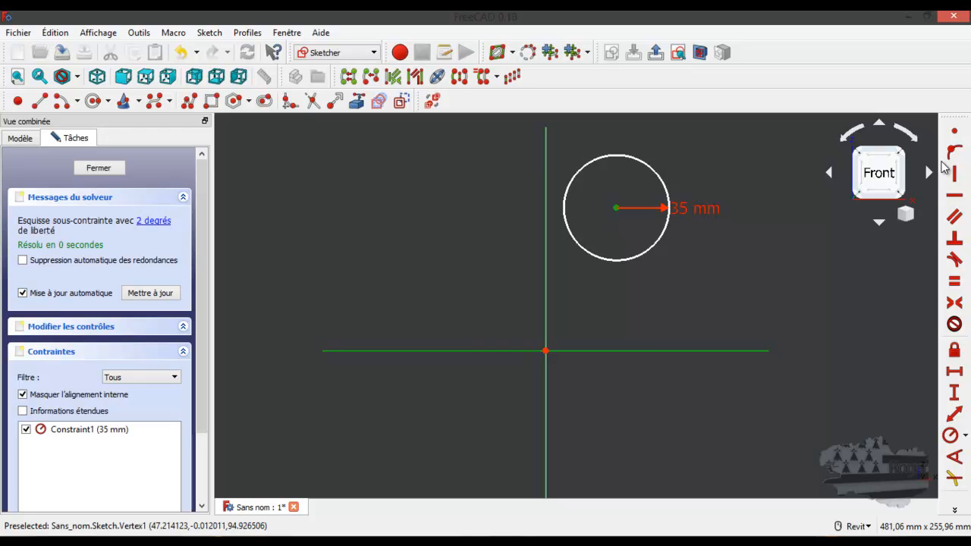
pyautogui.click(954, 393)
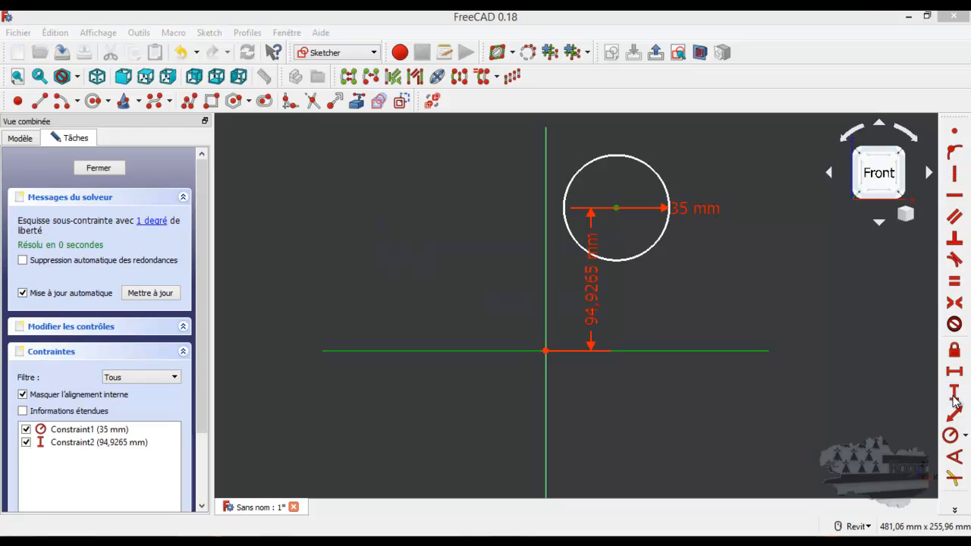
pyautogui.write('75')
pyautogui.press('Return')
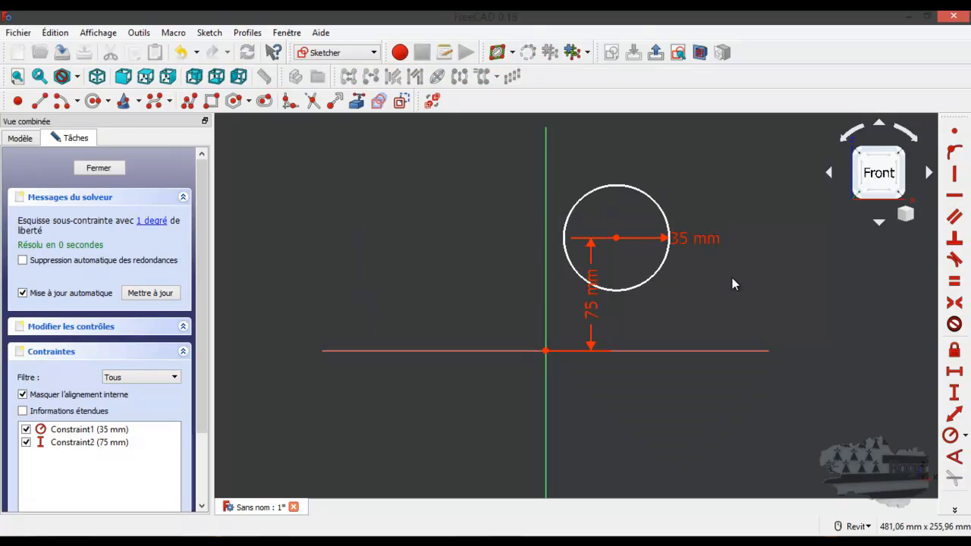
pyautogui.moveTo(593, 307); pyautogui.dragTo(766, 294)
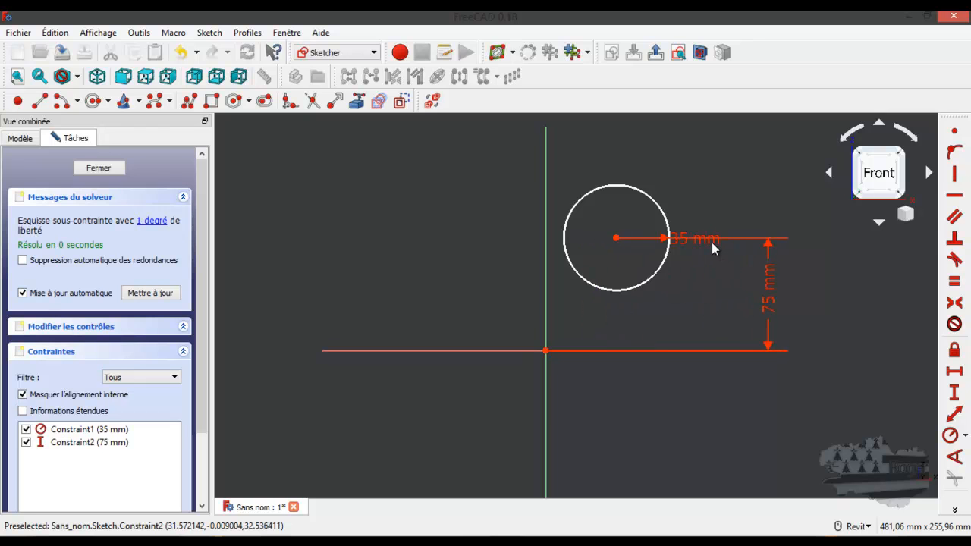
pyautogui.moveTo(713, 251); pyautogui.dragTo(715, 195)
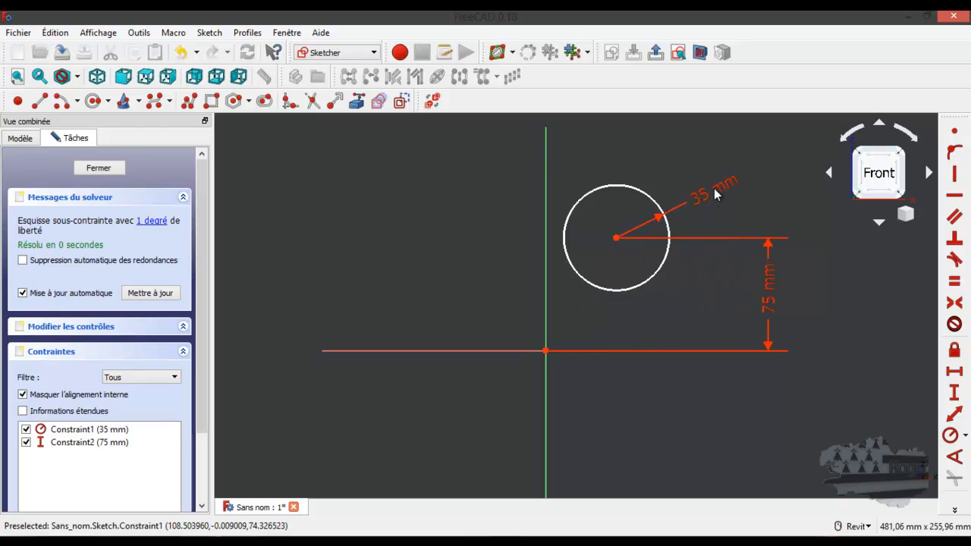
# - Highlight the sketch's remaining degree of freedom and shift the circle's centre horizontally, farther from the vertical axis
pyautogui.click(616, 239)
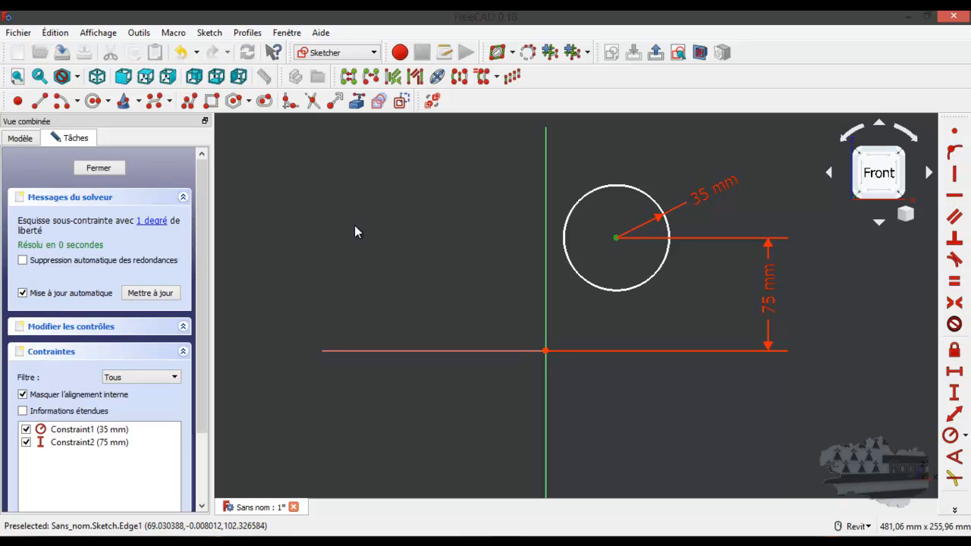
pyautogui.click(151, 220)
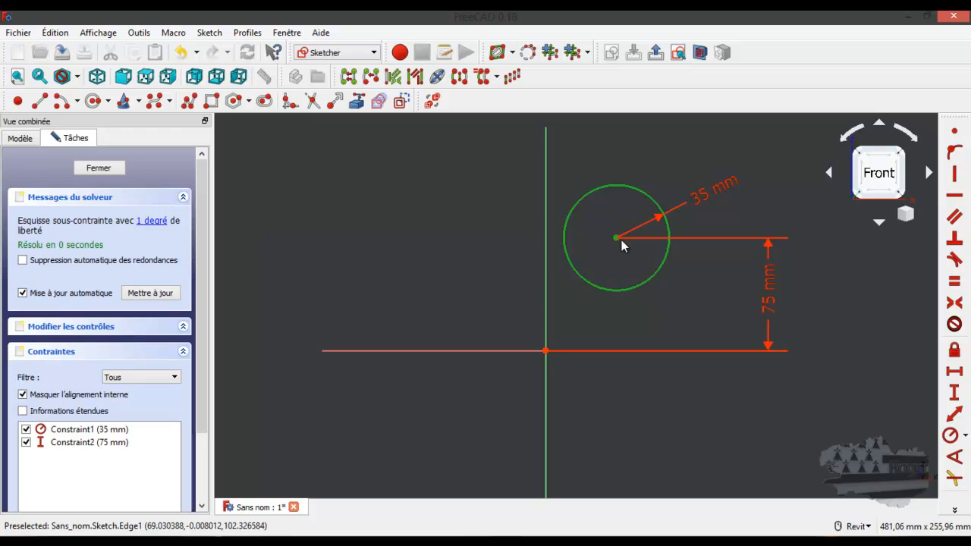
pyautogui.moveTo(616, 238); pyautogui.dragTo(637, 238)
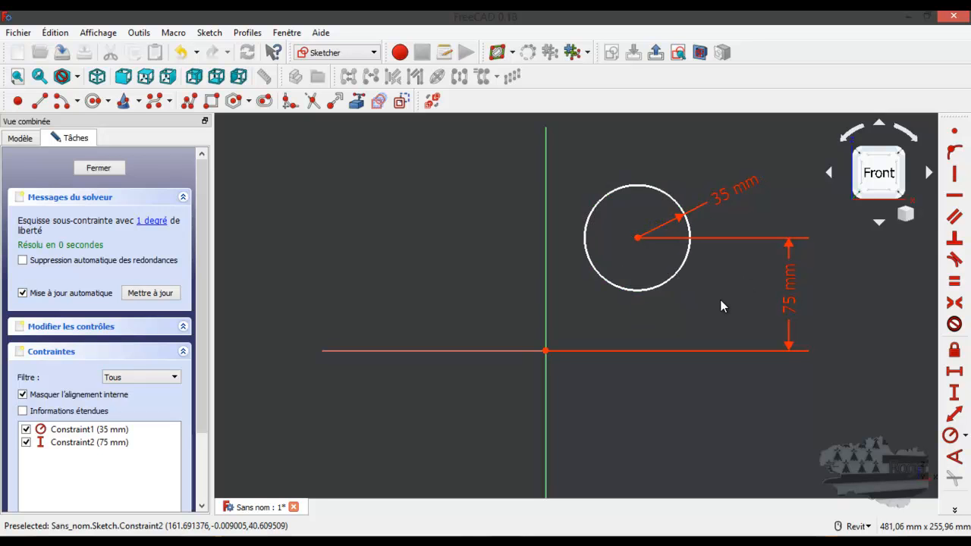
pyautogui.moveTo(638, 239); pyautogui.dragTo(643, 241)
pyautogui.click(641, 239)
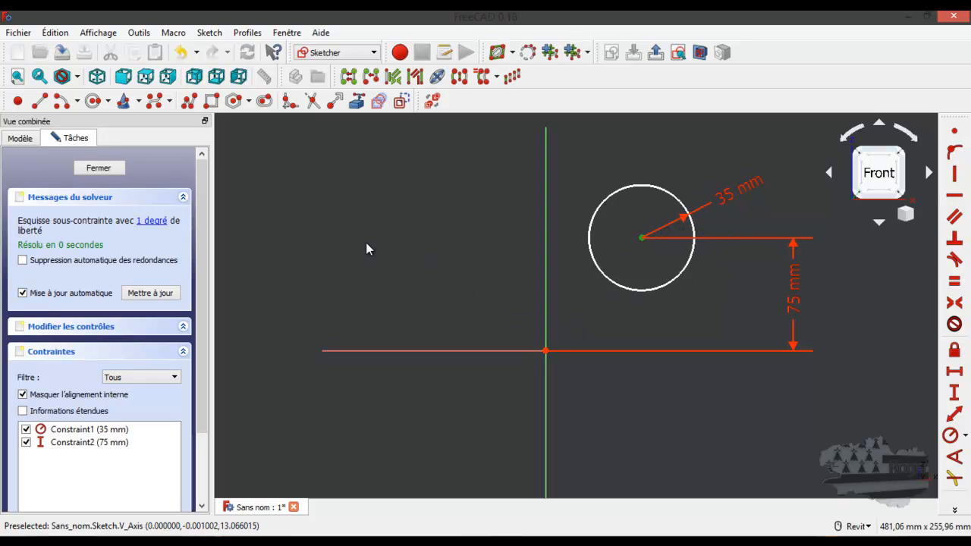
# - Close the circle sketch and pad it 60 mm, symmetric to the sketch plane
pyautogui.click(107, 170)
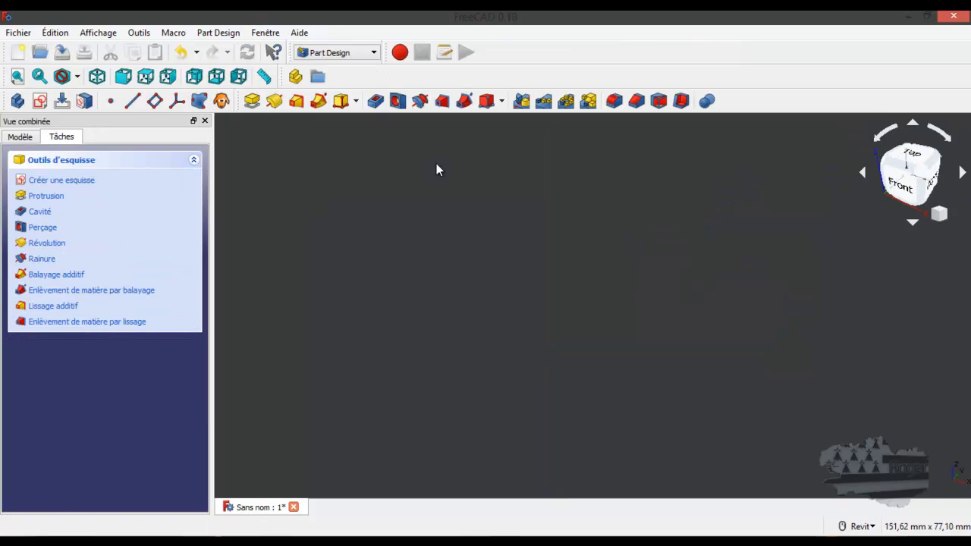
pyautogui.click(19, 77)
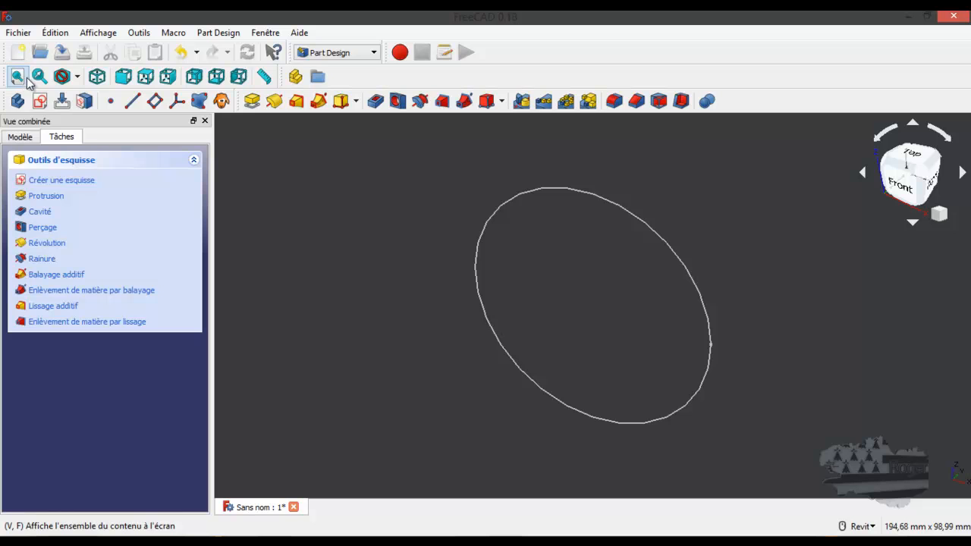
pyautogui.scroll(-2, 395, 251)
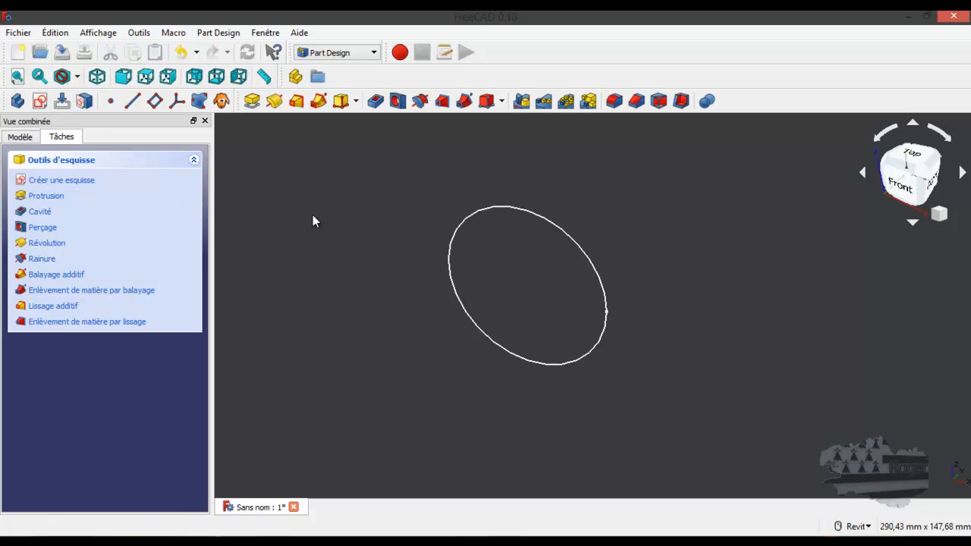
pyautogui.click(53, 196)
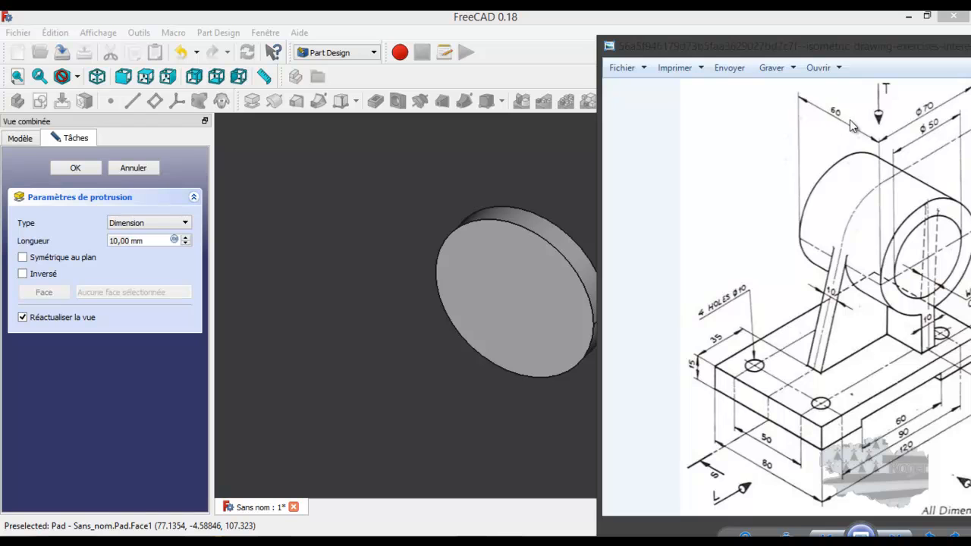
pyautogui.moveTo(923, 50); pyautogui.dragTo(970, 69)
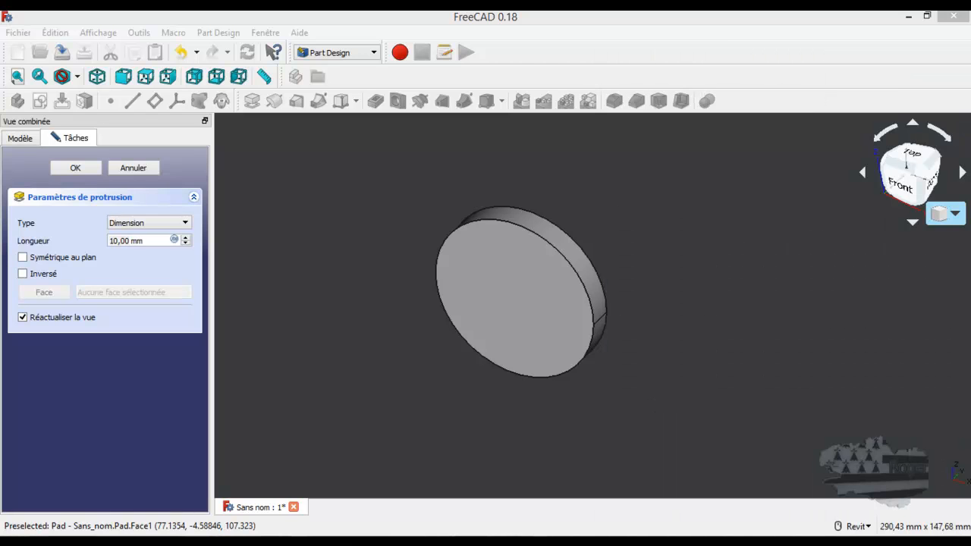
pyautogui.tripleClick(121, 236)
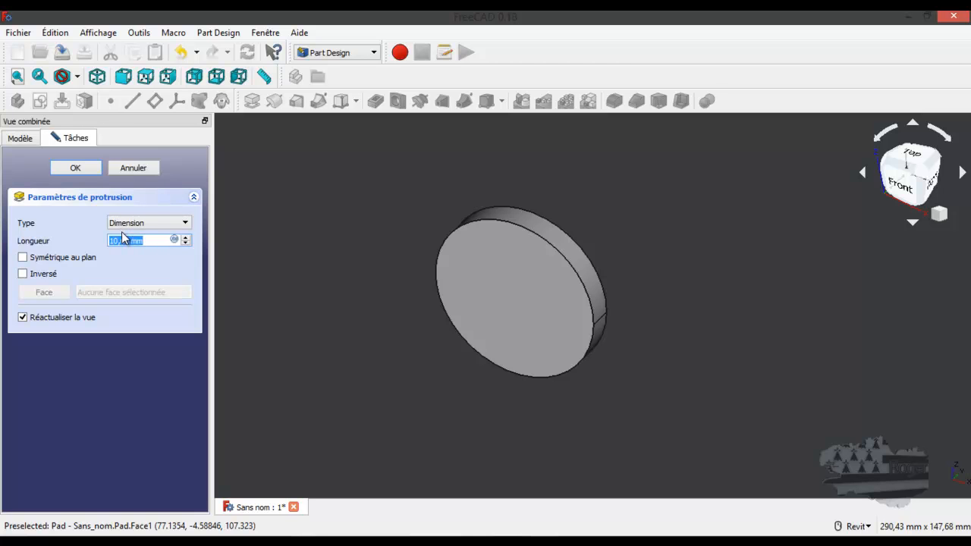
pyautogui.write('60')
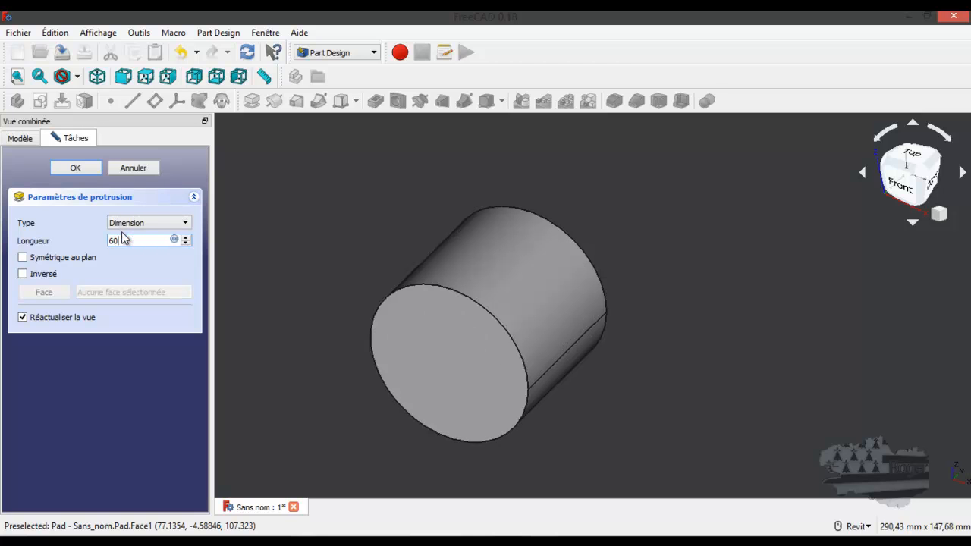
pyautogui.click(23, 258)
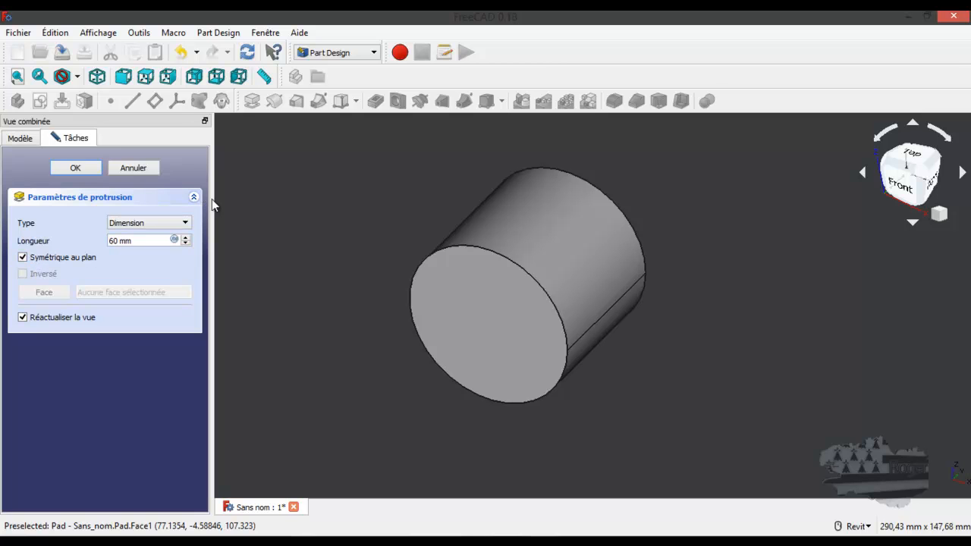
pyautogui.click(101, 168)
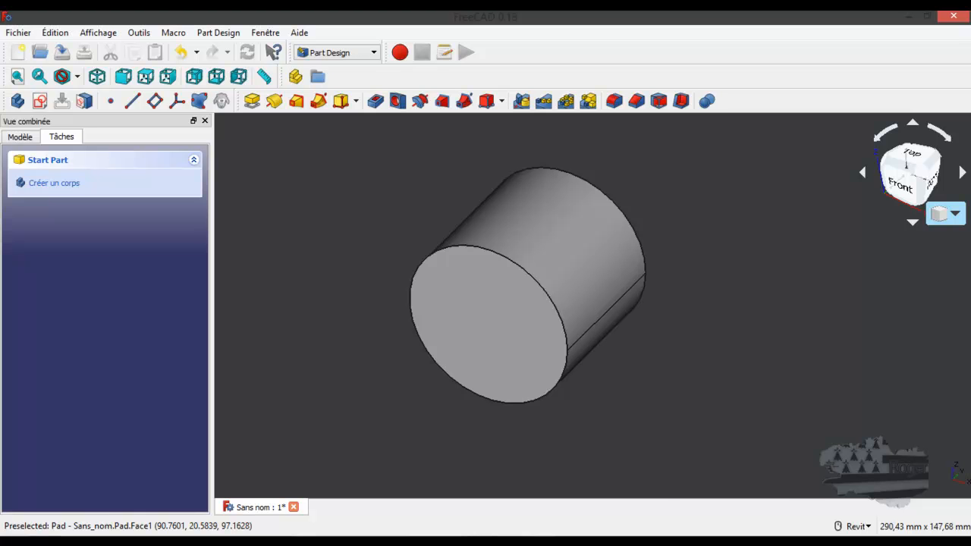
# - Start a sketch on the cylinder's front face and draw an upright rectangle about 26 by 65 mm from inside the circle to below it
pyautogui.moveTo(970, 114); pyautogui.dragTo(755, 46)
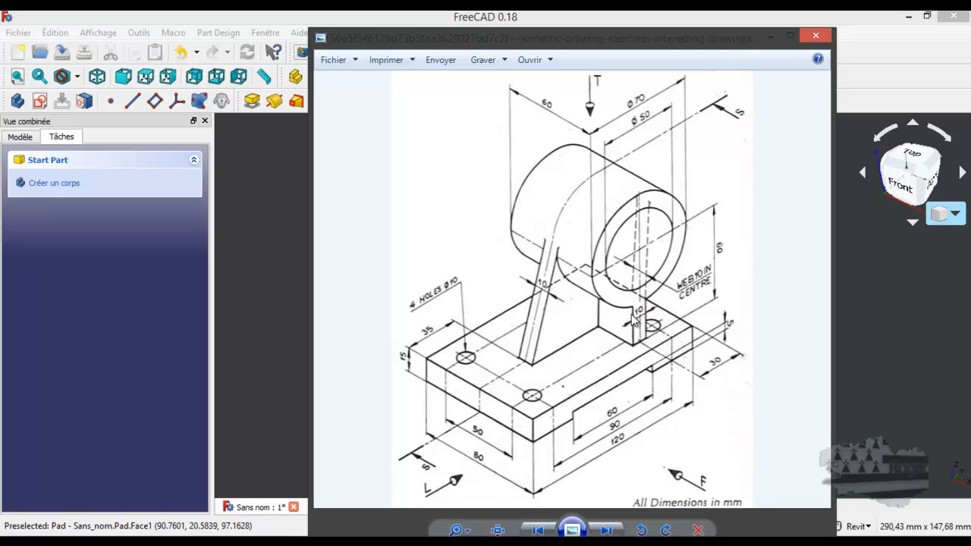
pyautogui.moveTo(695, 44); pyautogui.dragTo(970, 69)
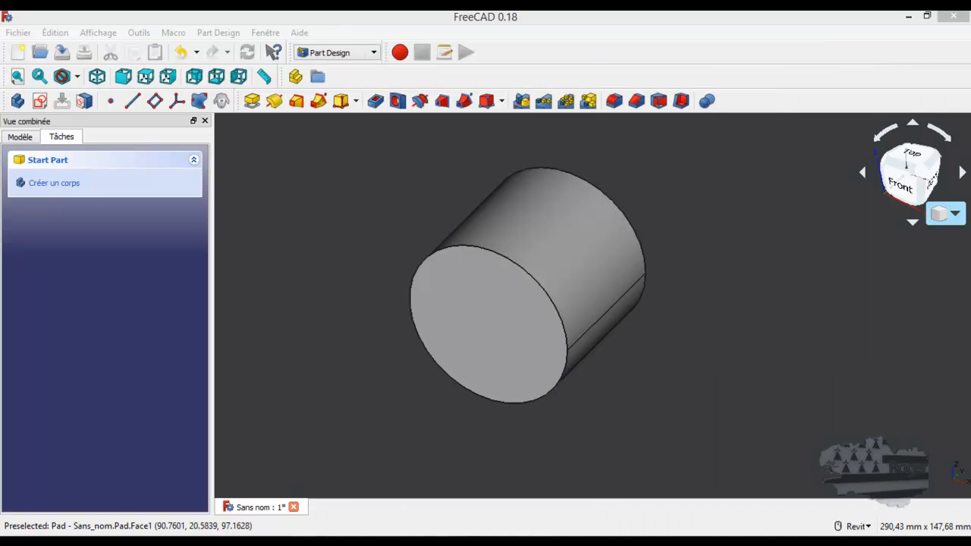
pyautogui.click(480, 286)
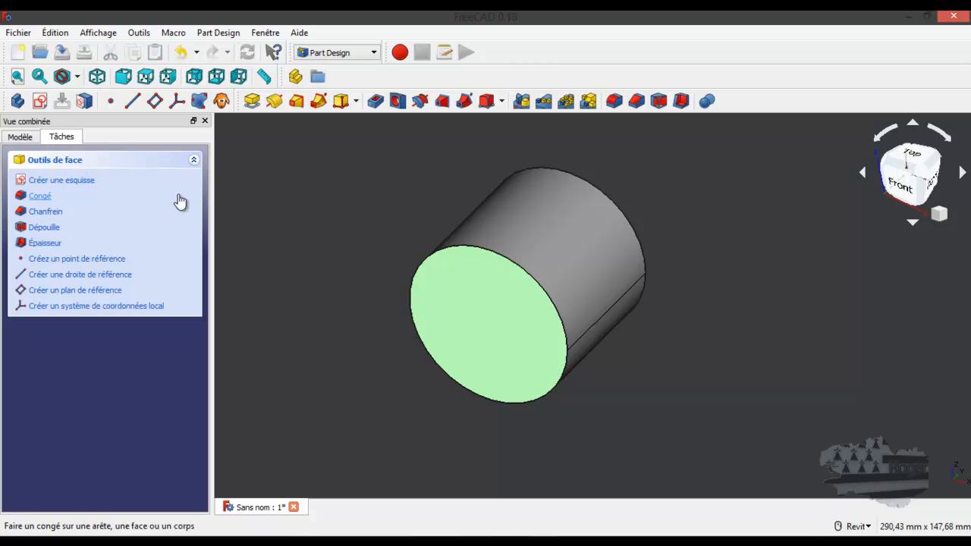
pyautogui.click(39, 101)
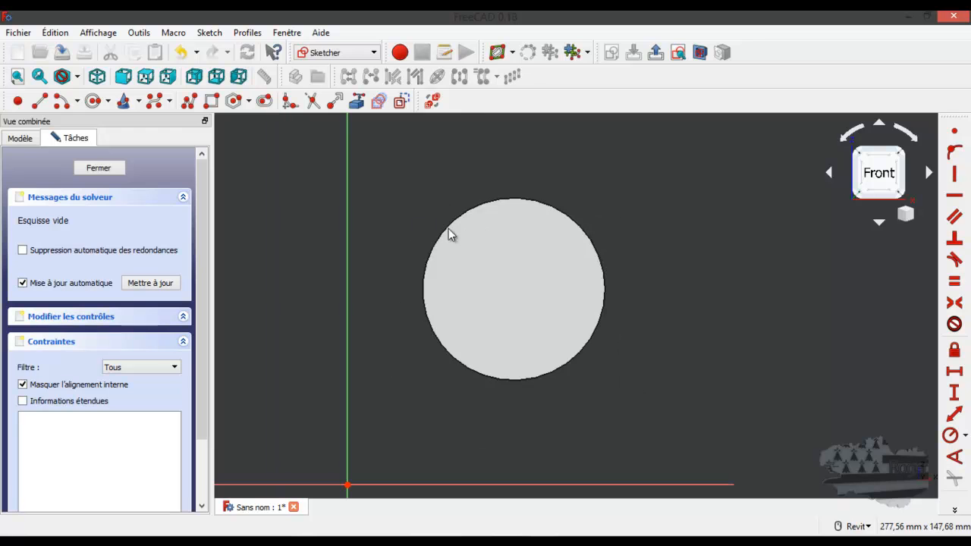
pyautogui.click(212, 101)
pyautogui.click(493, 276)
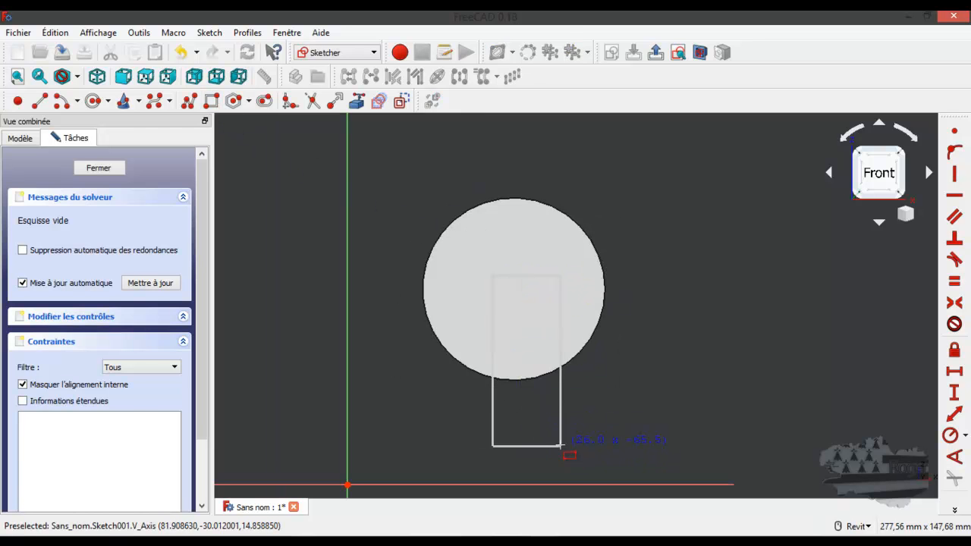
pyautogui.click(561, 445)
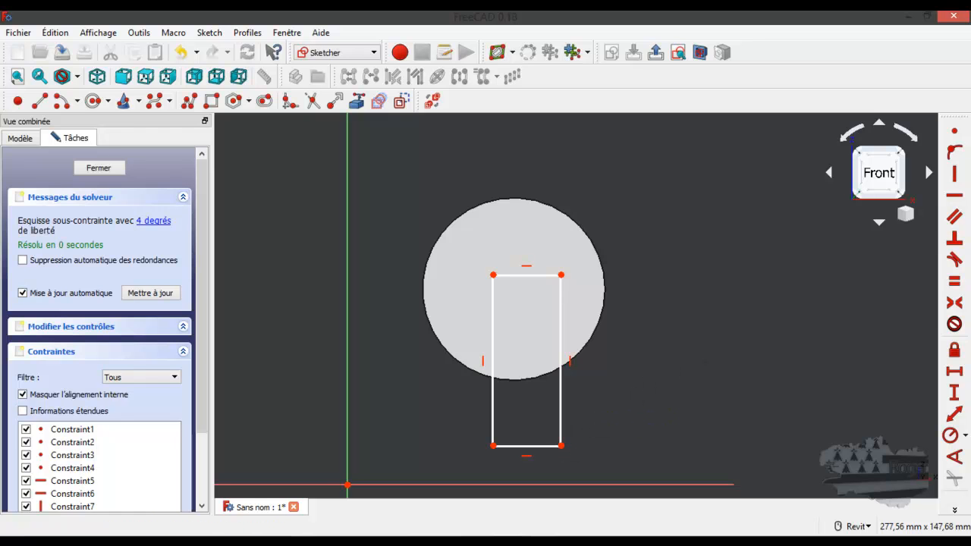
# - Consult the reference drawing and link the cylinder's circular edge into the sketch as external geometry
pyautogui.moveTo(969, 112)
pyautogui.mouseDown()
pyautogui.moveTo(834, 79)
pyautogui.moveTo(809, 54)
pyautogui.mouseUp()
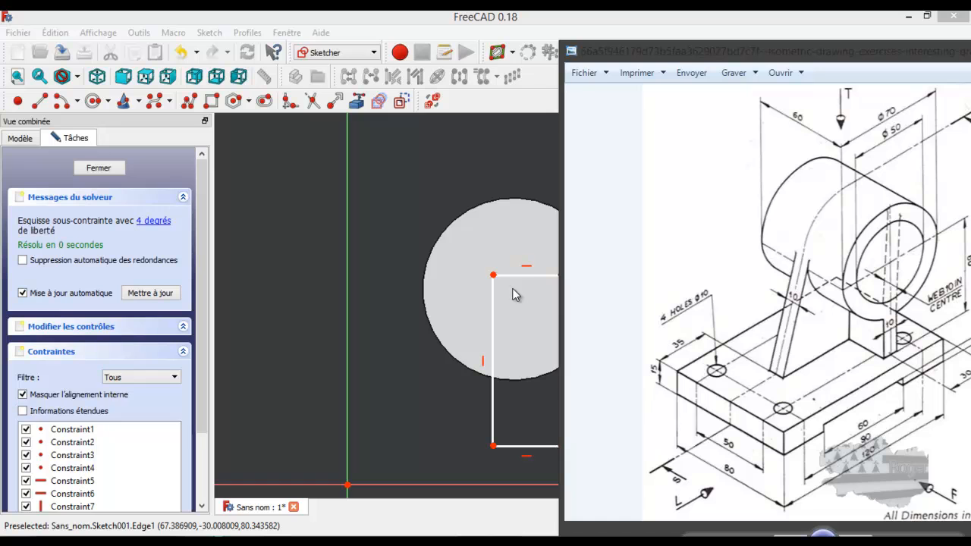
pyautogui.moveTo(786, 54)
pyautogui.mouseDown()
pyautogui.moveTo(970, 92)
pyautogui.moveTo(970, 113)
pyautogui.mouseUp()
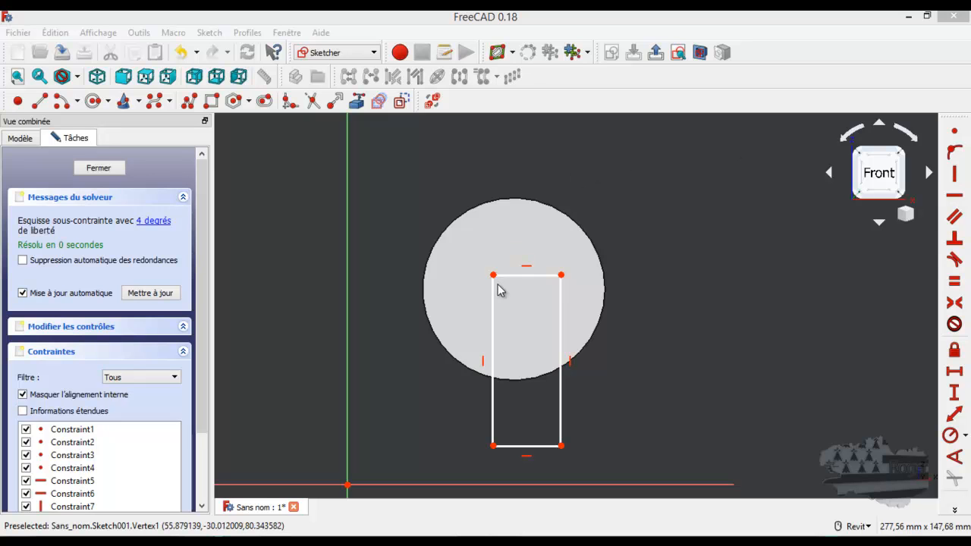
pyautogui.click(382, 102)
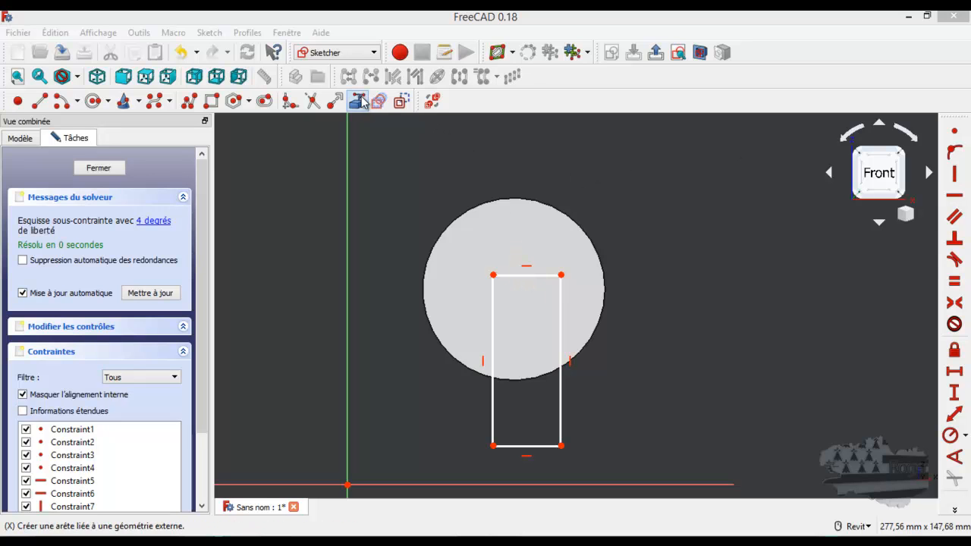
pyautogui.click(502, 199)
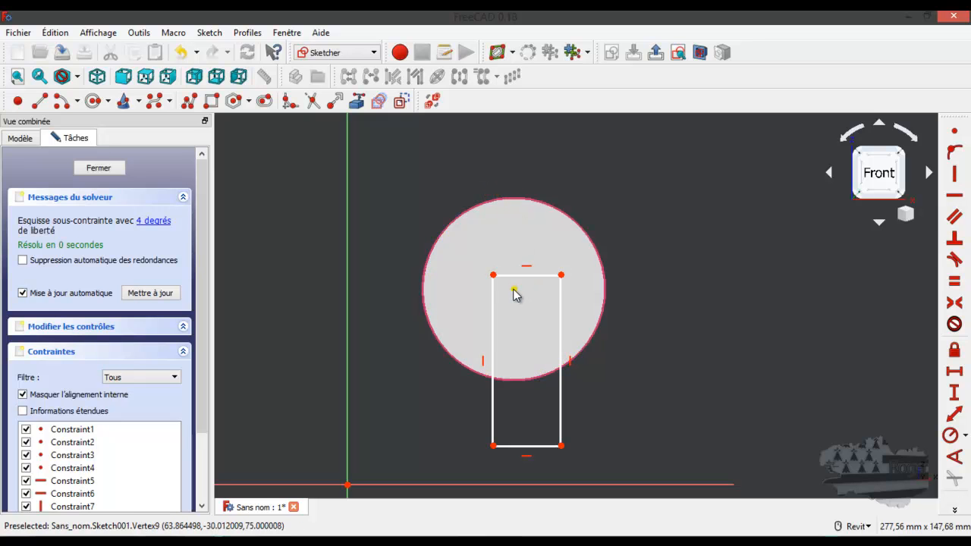
# - Constrain the rectangle's two upper corners symmetric about the circle's centre
pyautogui.click(493, 275)
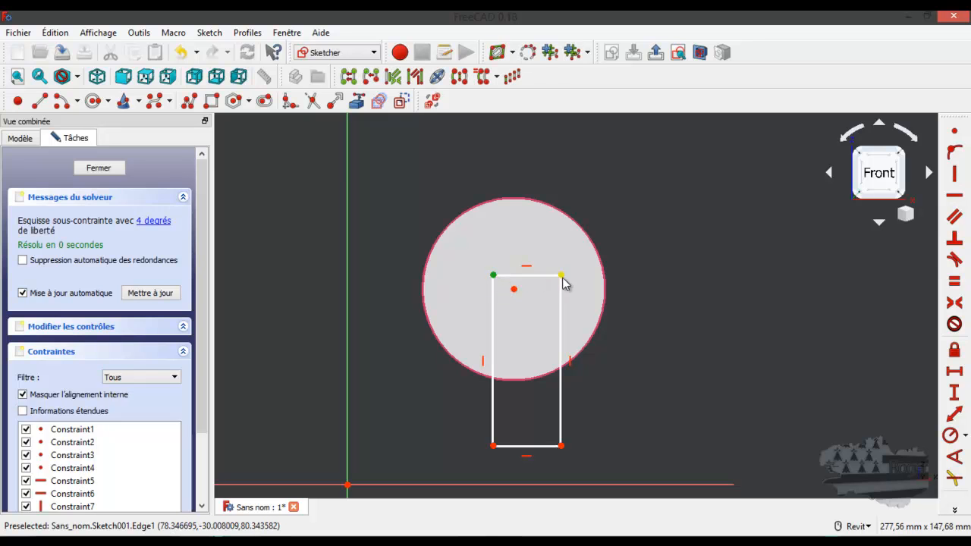
pyautogui.click(561, 275)
pyautogui.click(514, 289)
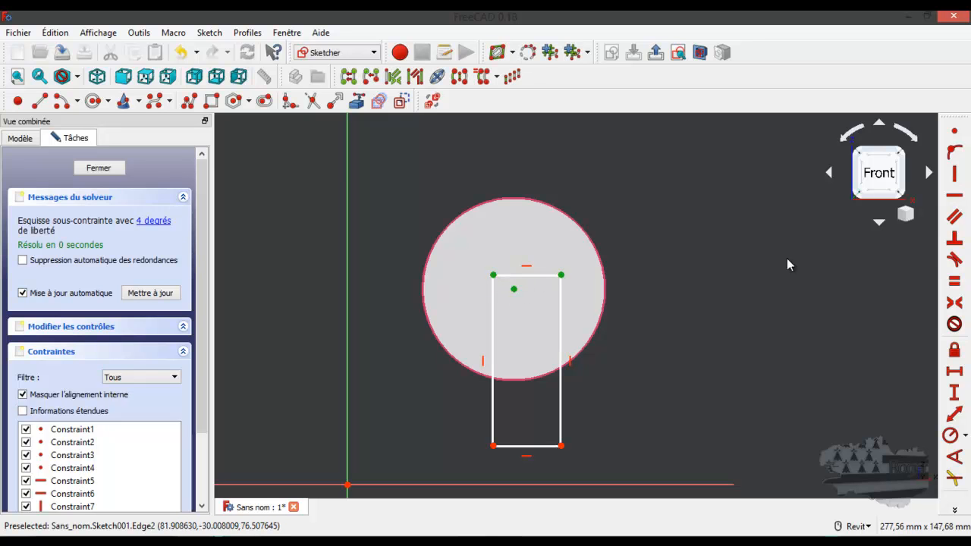
pyautogui.click(954, 302)
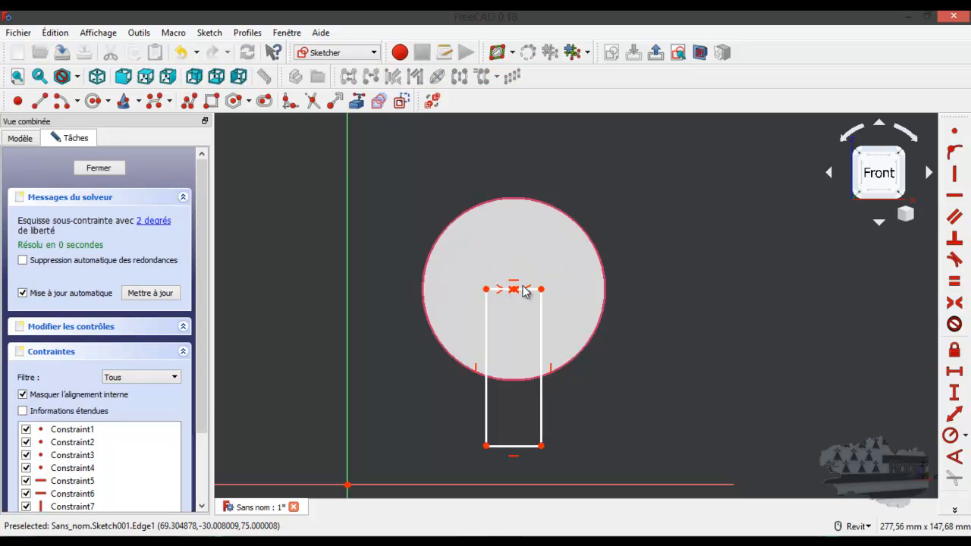
# - Constrain the rectangle's lower edge to a horizontal length of 10 mm and move the dimension label clear of the rectangle
pyautogui.scroll(-2, 521, 273)
pyautogui.scroll(3, 499, 386)
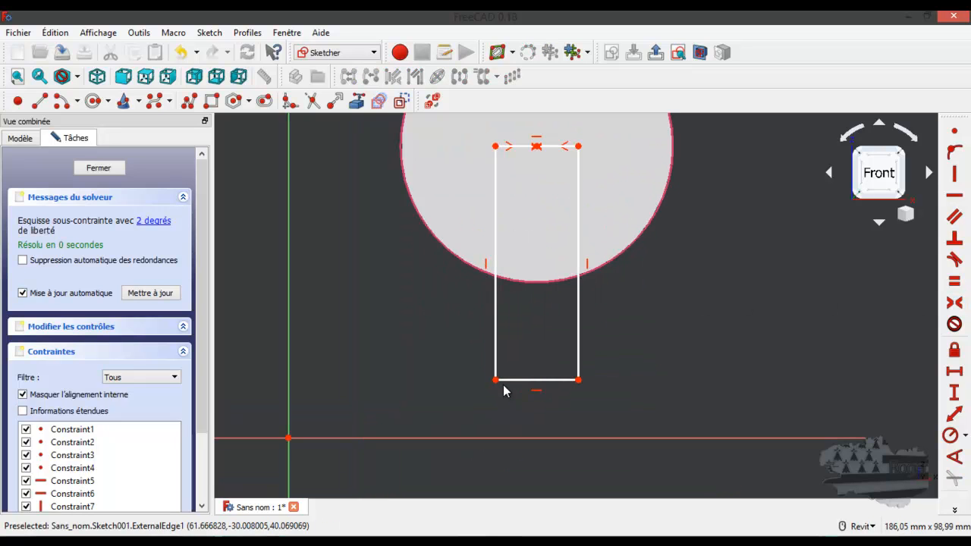
pyautogui.click(536, 379)
pyautogui.click(953, 373)
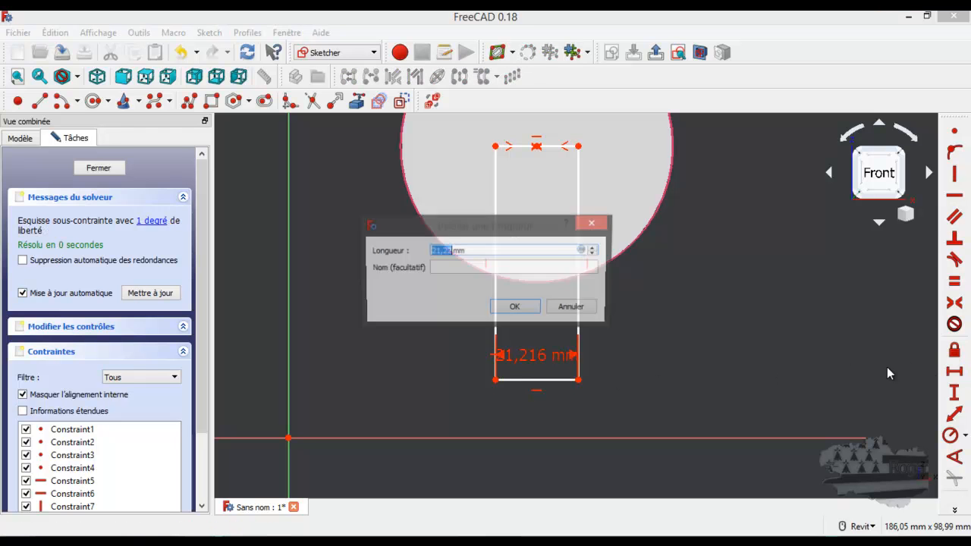
pyautogui.write('10')
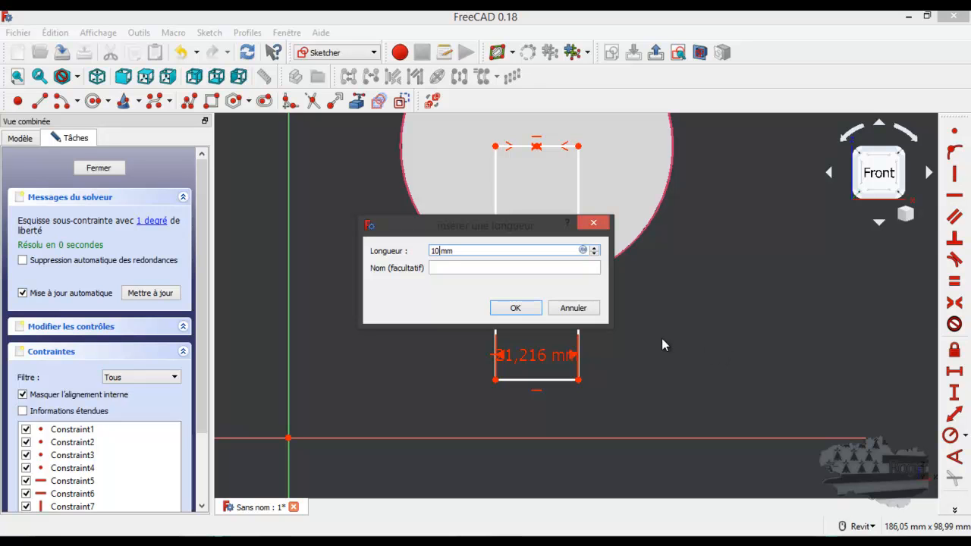
pyautogui.click(515, 308)
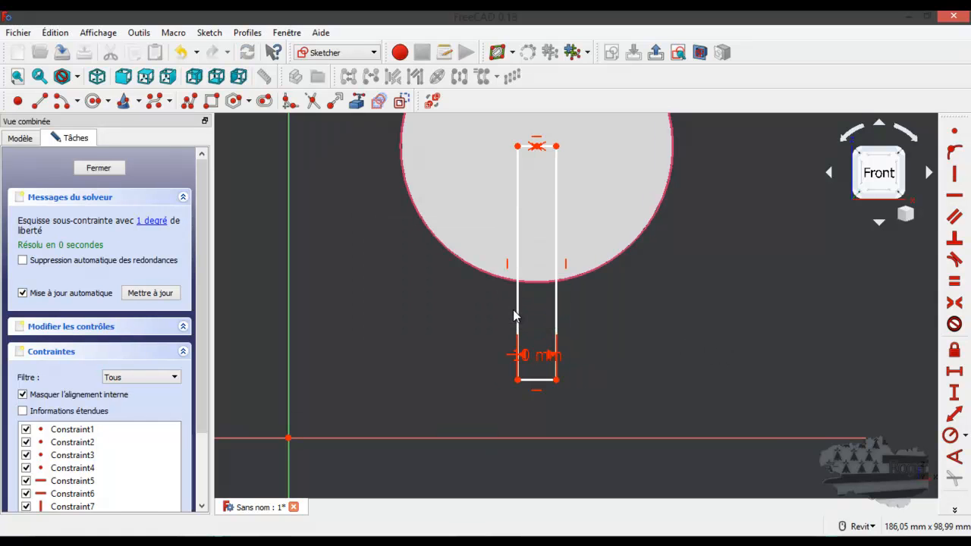
pyautogui.moveTo(528, 354); pyautogui.dragTo(641, 356)
# - Constrain the rectangle's lower-left corner onto the horizontal axis
pyautogui.scroll(-2, 639, 353)
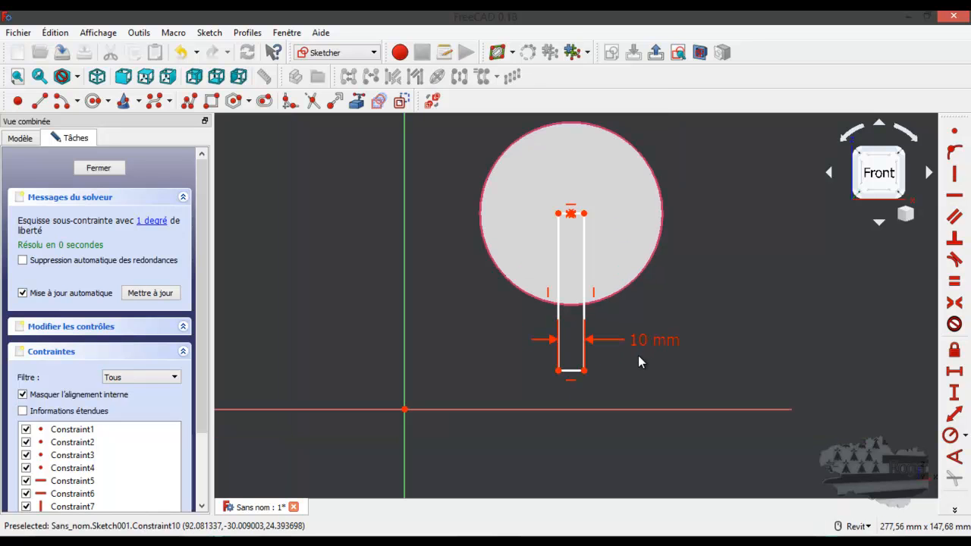
pyautogui.click(571, 371)
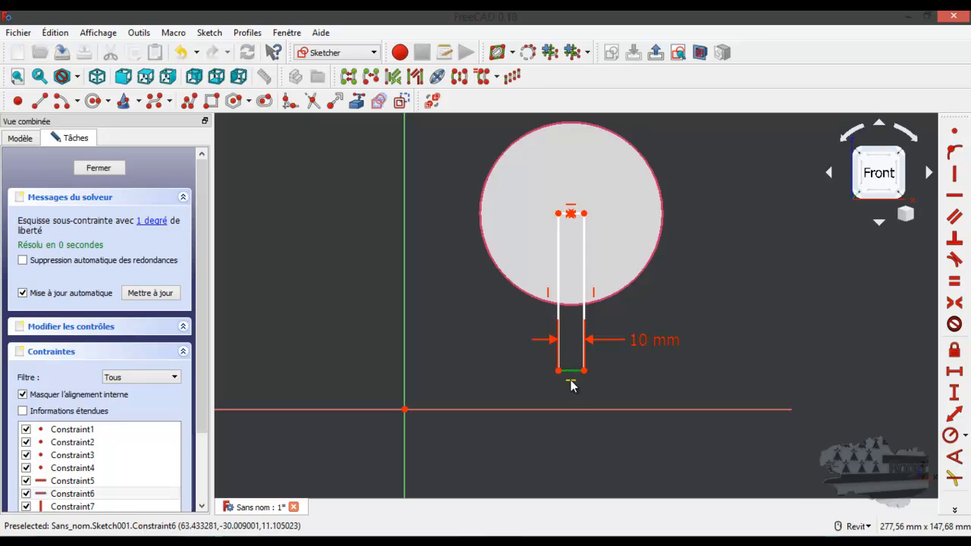
pyautogui.click(558, 371)
pyautogui.click(521, 383)
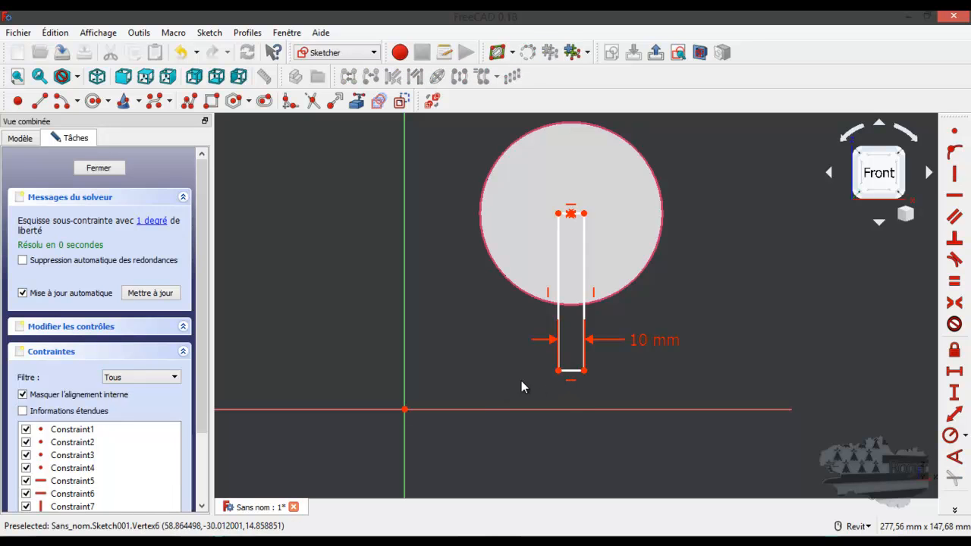
pyautogui.click(559, 372)
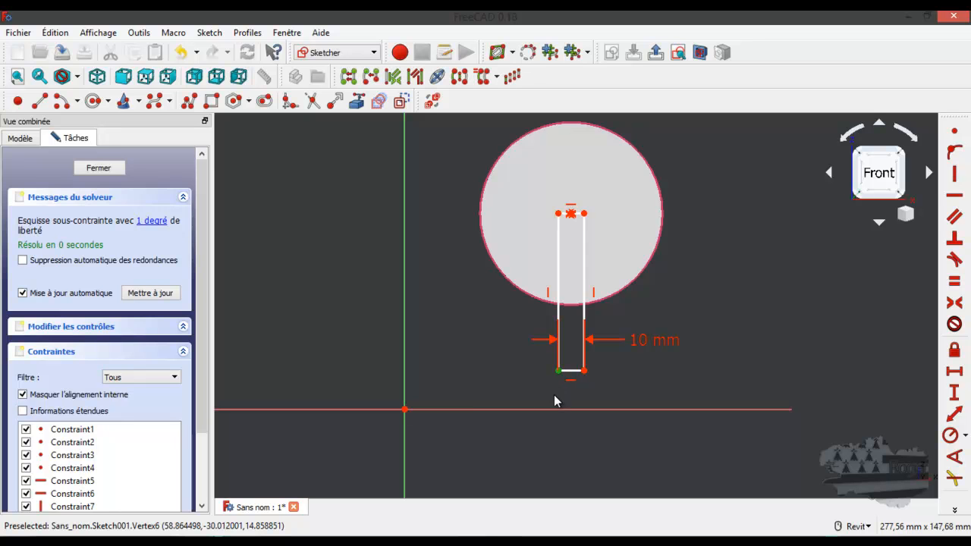
pyautogui.click(554, 409)
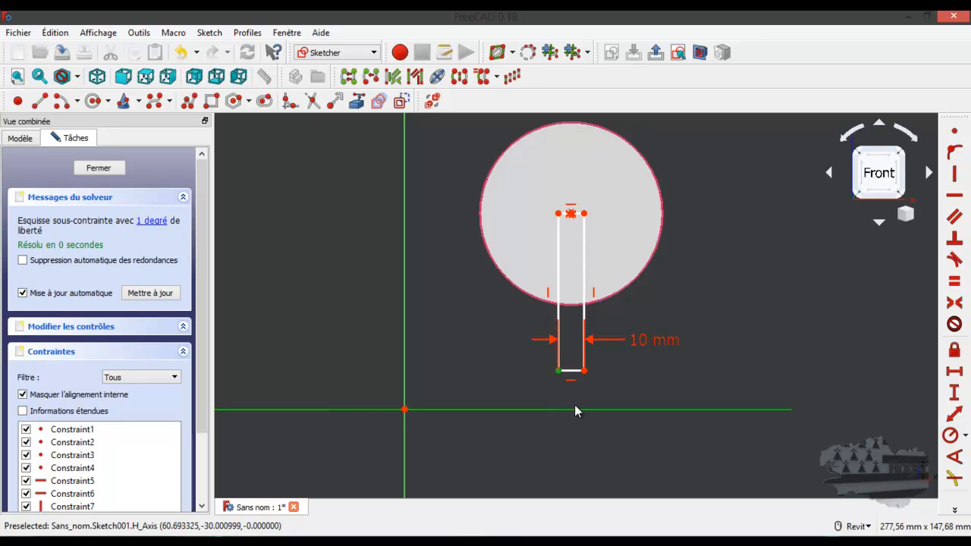
pyautogui.click(954, 153)
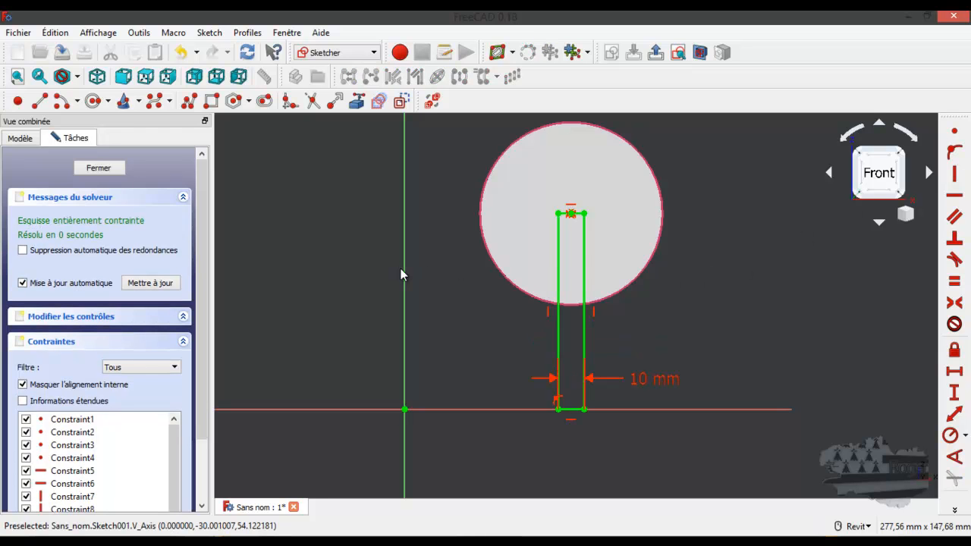
# - Close the web sketch and pad it 60 mm in the reversed direction, beneath the cylinder
pyautogui.click(113, 167)
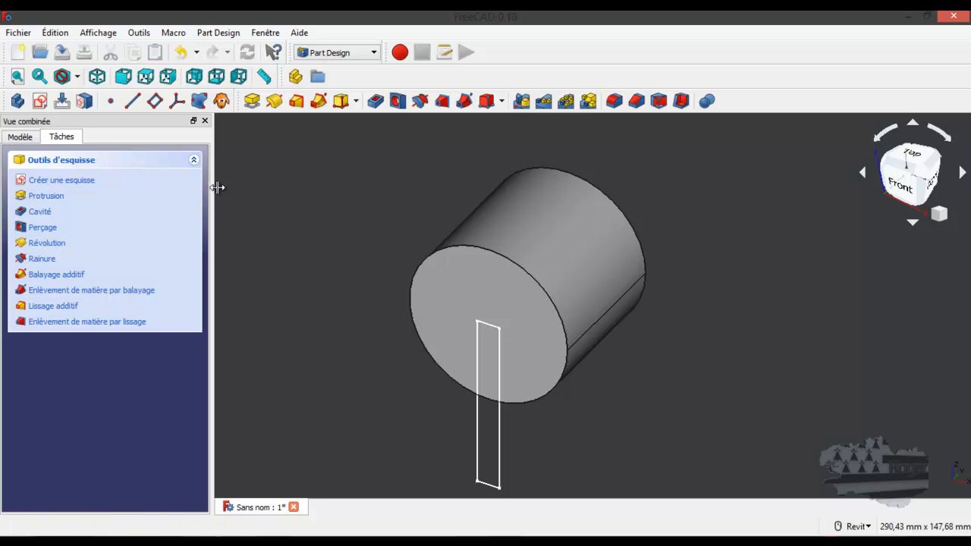
pyautogui.click(252, 100)
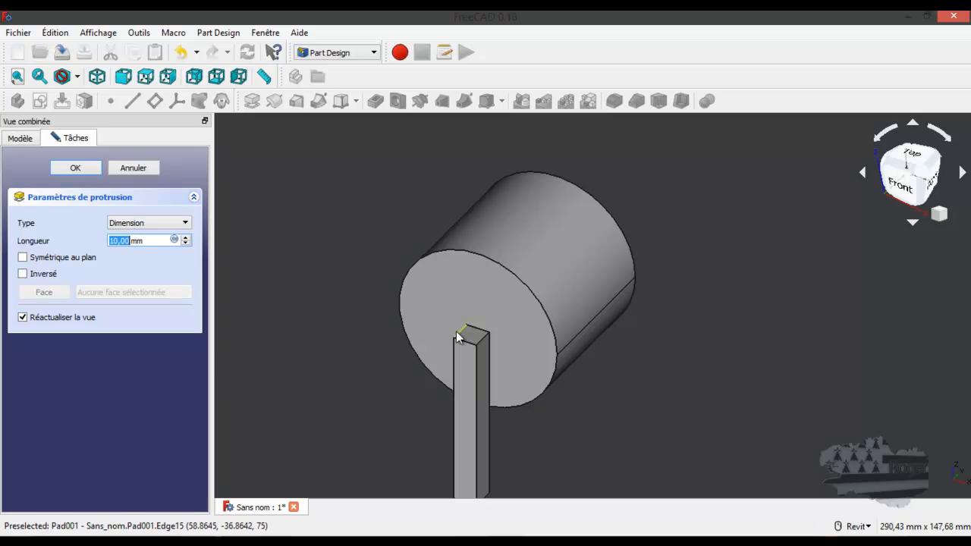
pyautogui.click(24, 259)
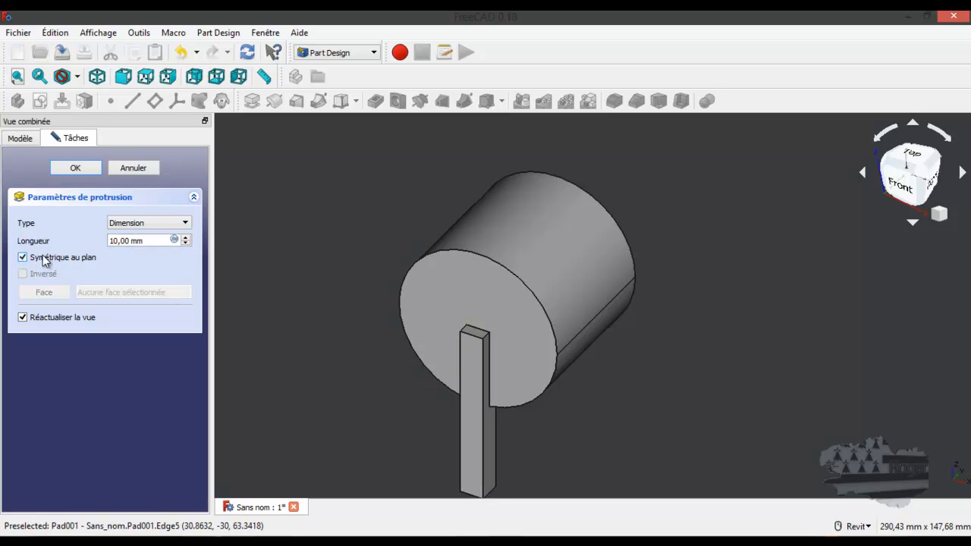
pyautogui.click(23, 258)
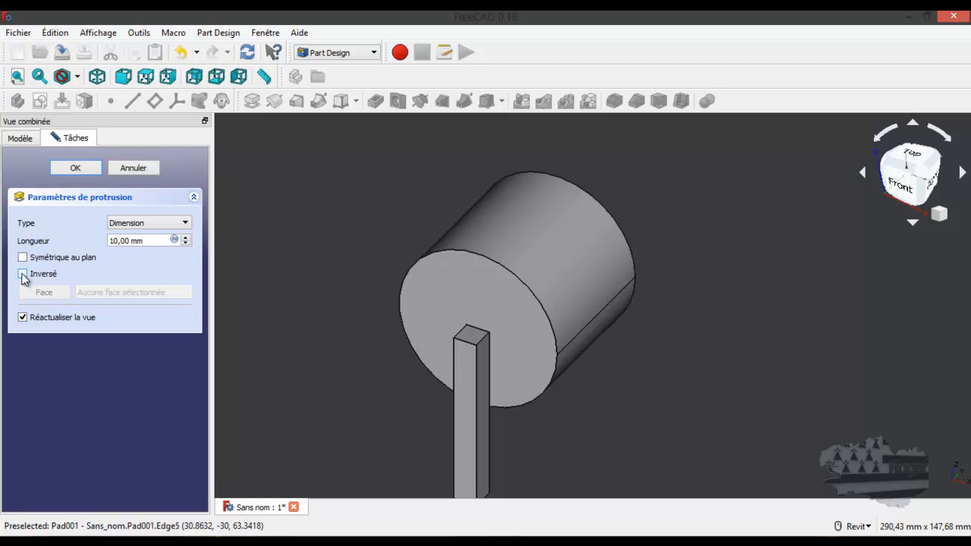
pyautogui.click(23, 273)
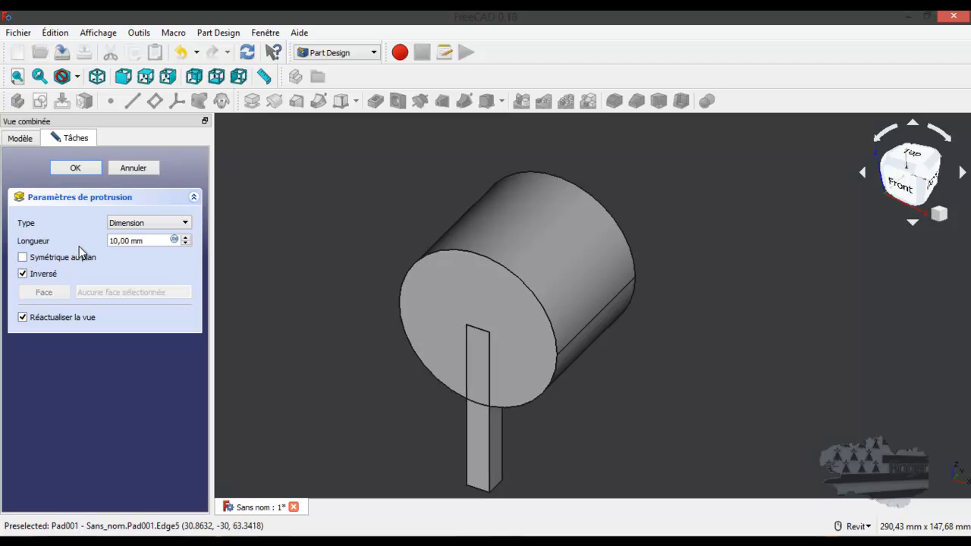
pyautogui.tripleClick(163, 240)
pyautogui.write('60')
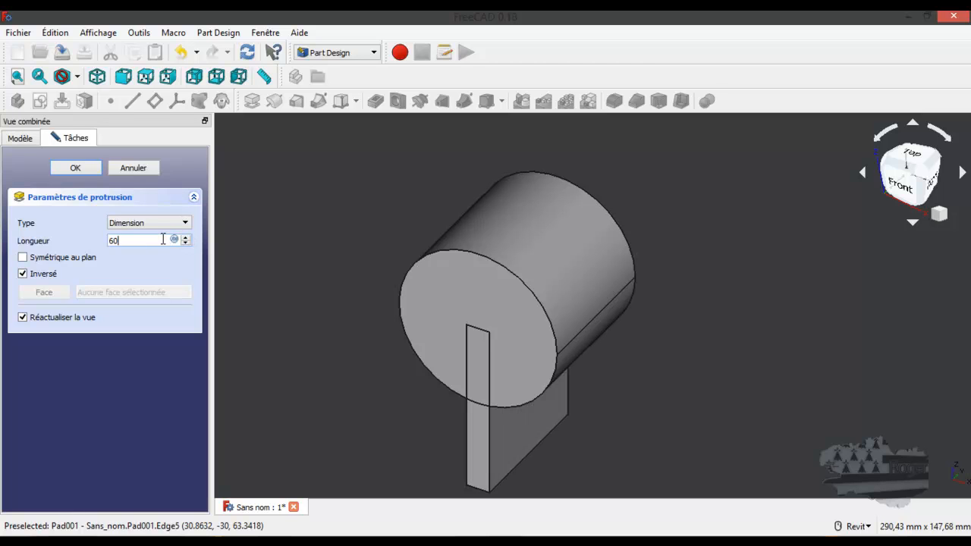
pyautogui.keyDown('shift'); pyautogui.moveTo(635, 329); pyautogui.dragTo(603, 292, button='middle'); pyautogui.keyUp('shift')
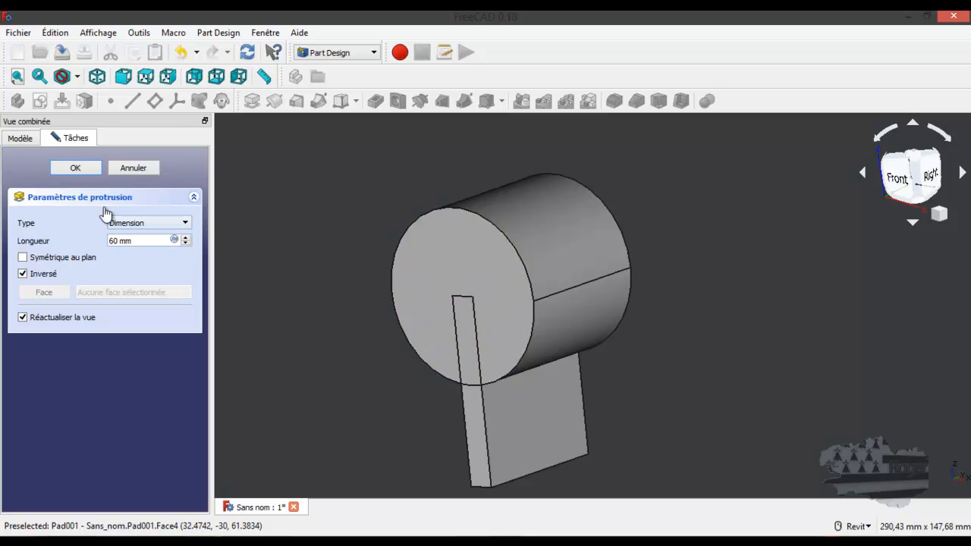
pyautogui.click(77, 168)
pyautogui.keyDown('shift'); pyautogui.moveTo(375, 299); pyautogui.dragTo(440, 310, button='middle'); pyautogui.keyUp('shift')
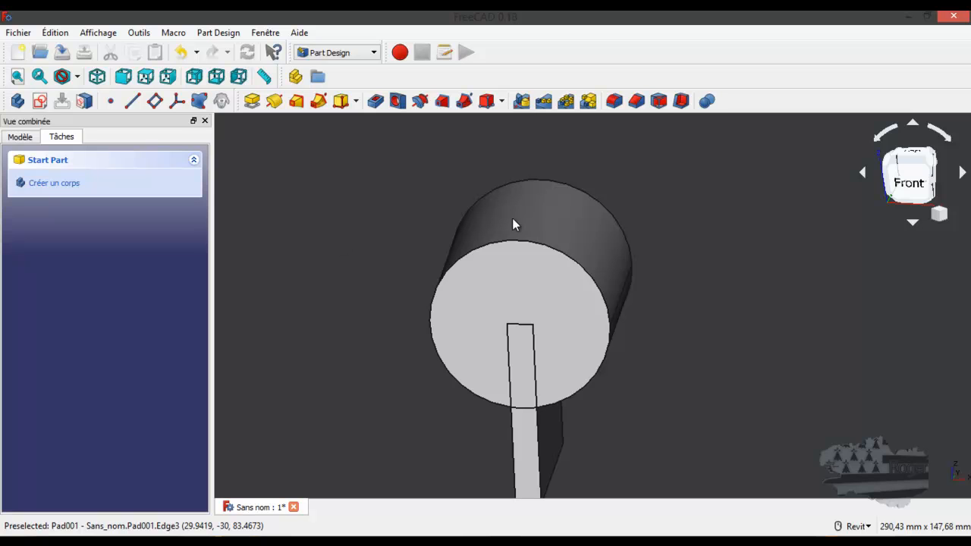
# - Consult the reference drawing for the base plate dimensions and create a new sketch on the XZ plane
pyautogui.moveTo(970, 121)
pyautogui.mouseDown()
pyautogui.moveTo(841, 117)
pyautogui.moveTo(784, 71)
pyautogui.moveTo(769, 37)
pyautogui.mouseUp()
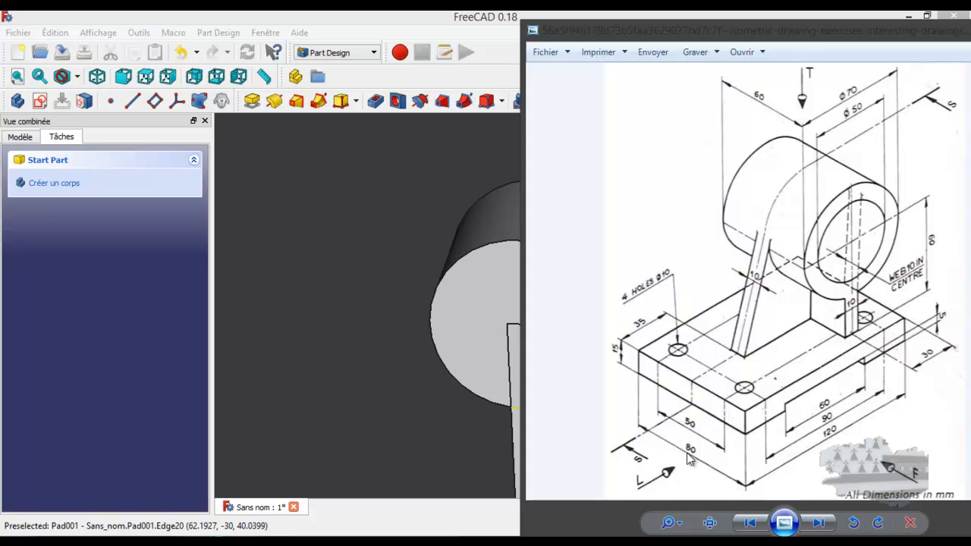
pyautogui.moveTo(782, 31); pyautogui.dragTo(970, 67)
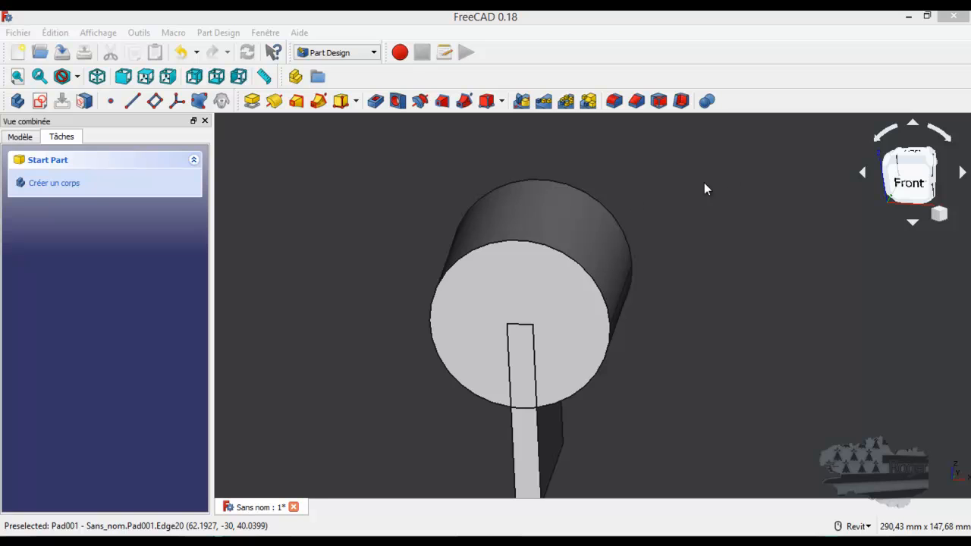
pyautogui.click(281, 206)
pyautogui.moveTo(342, 235); pyautogui.dragTo(380, 206, button='middle')
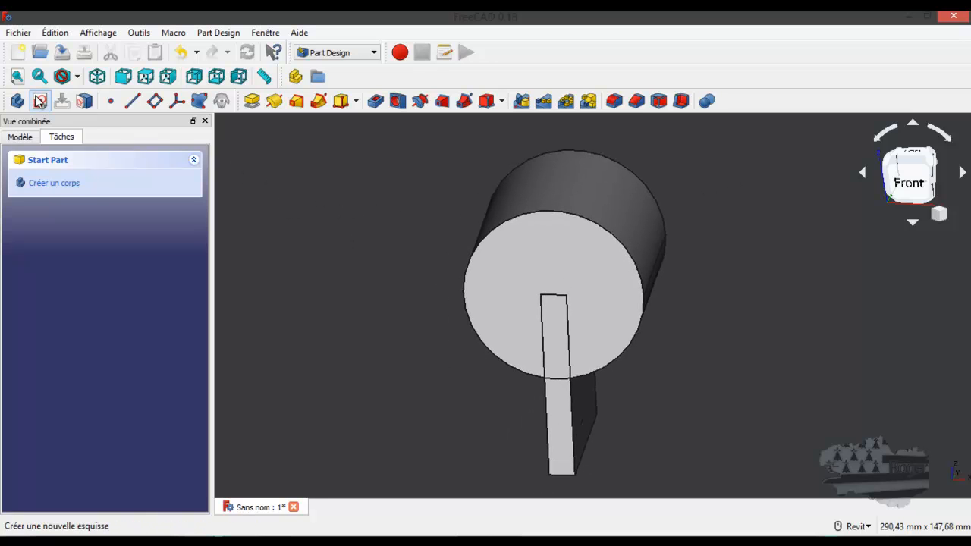
pyautogui.click(40, 100)
pyautogui.scroll(-3, 738, 319)
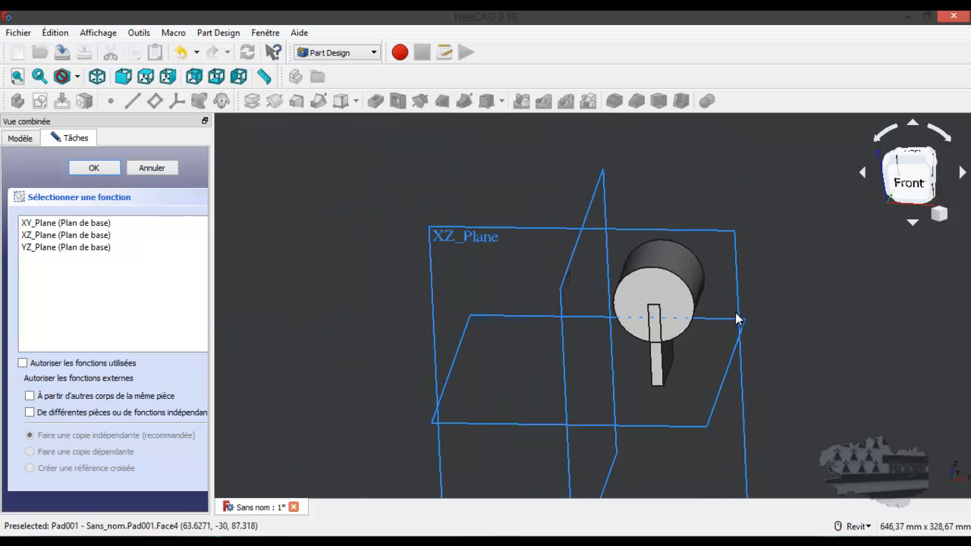
pyautogui.click(736, 249)
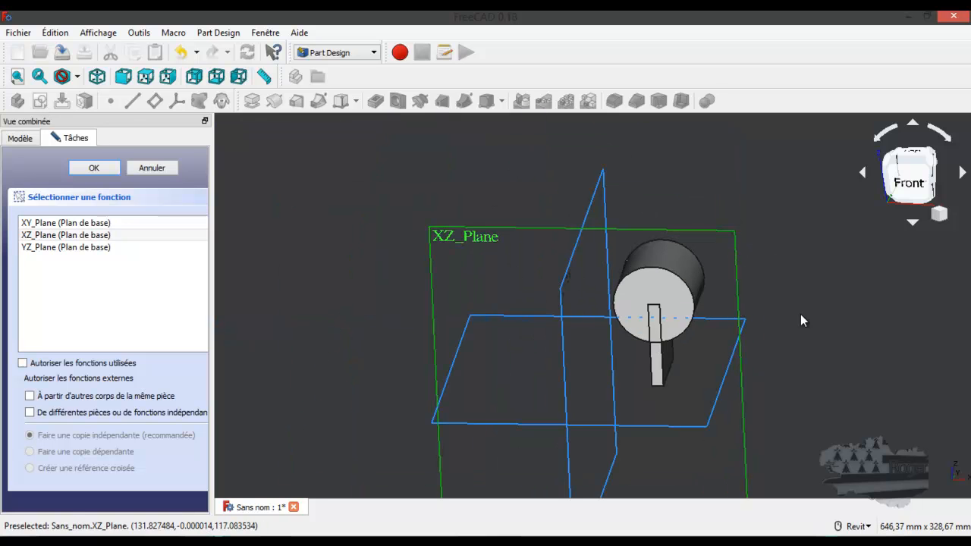
pyautogui.keyDown('shift'); pyautogui.moveTo(800, 320); pyautogui.dragTo(613, 313, button='middle'); pyautogui.keyUp('shift')
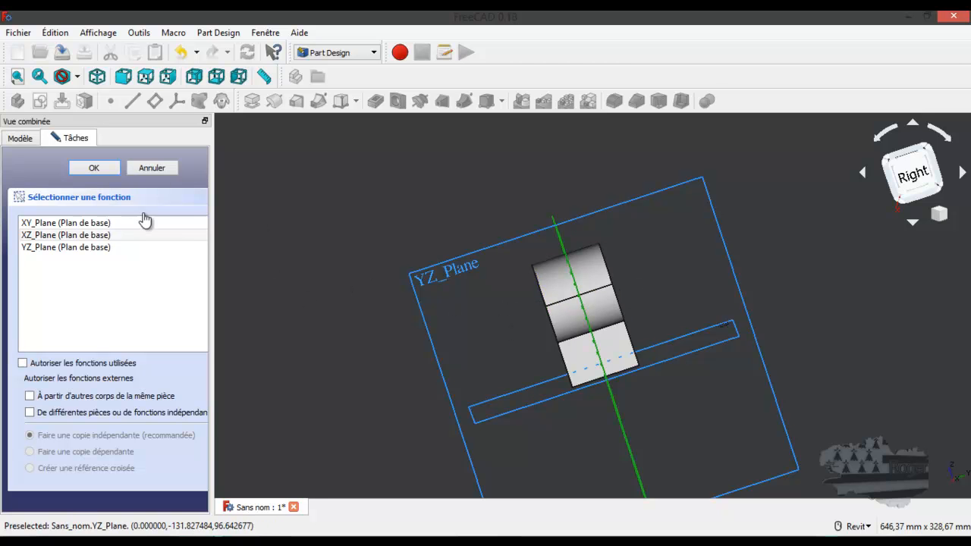
pyautogui.click(94, 167)
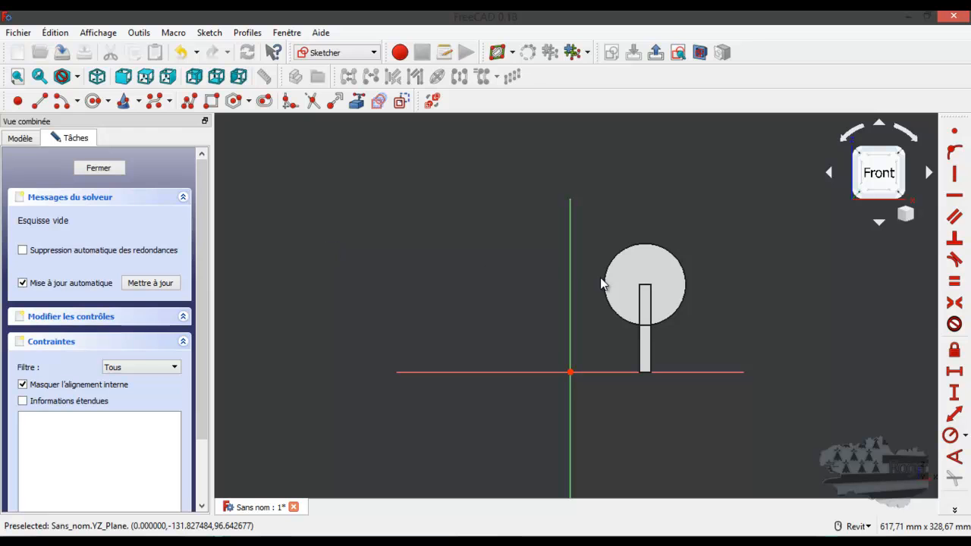
# - Draw a rectangle about 179 mm long across the web, just above the horizontal axis
pyautogui.click(234, 100)
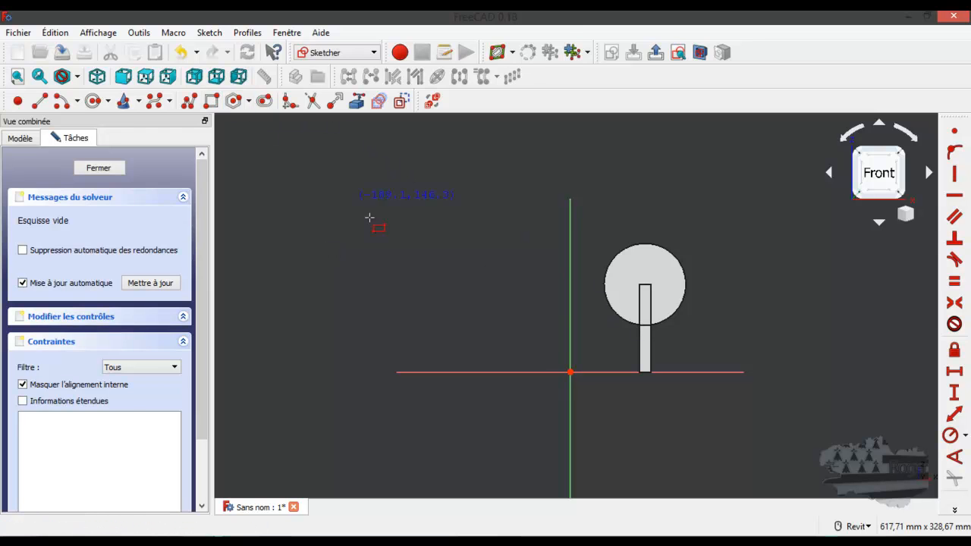
pyautogui.click(537, 349)
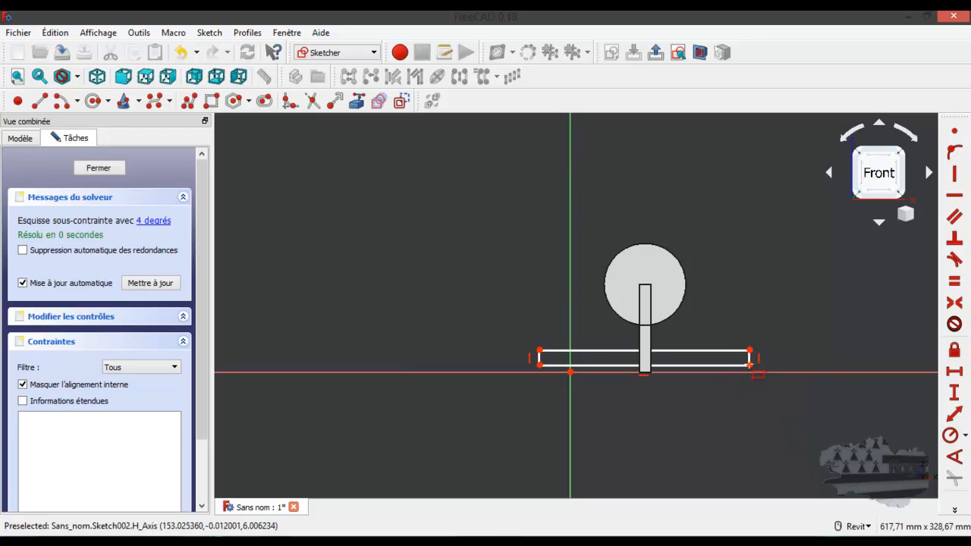
pyautogui.click(748, 364)
pyautogui.scroll(4, 761, 326)
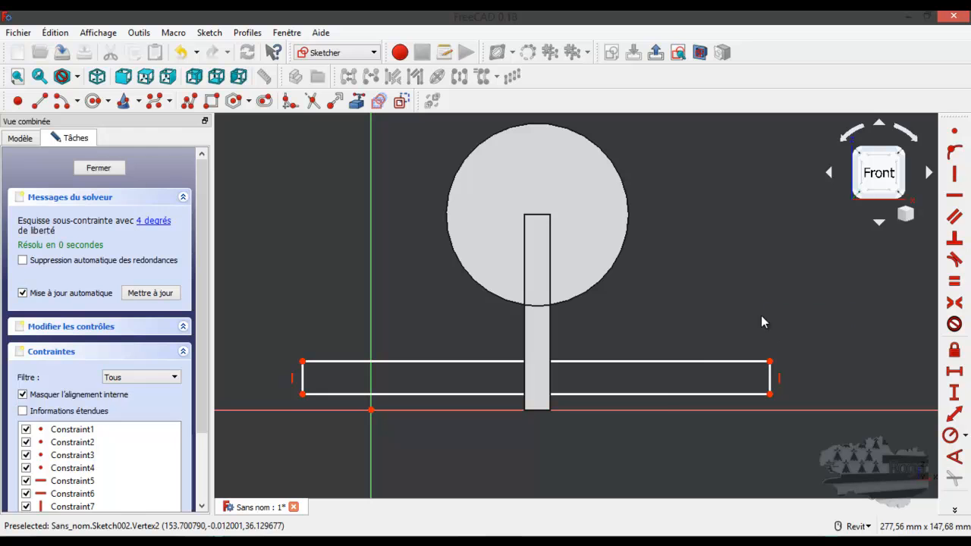
pyautogui.press('Escape')
# - Constrain the base rectangle's lower edge to a horizontal length of 120 mm
pyautogui.click(661, 393)
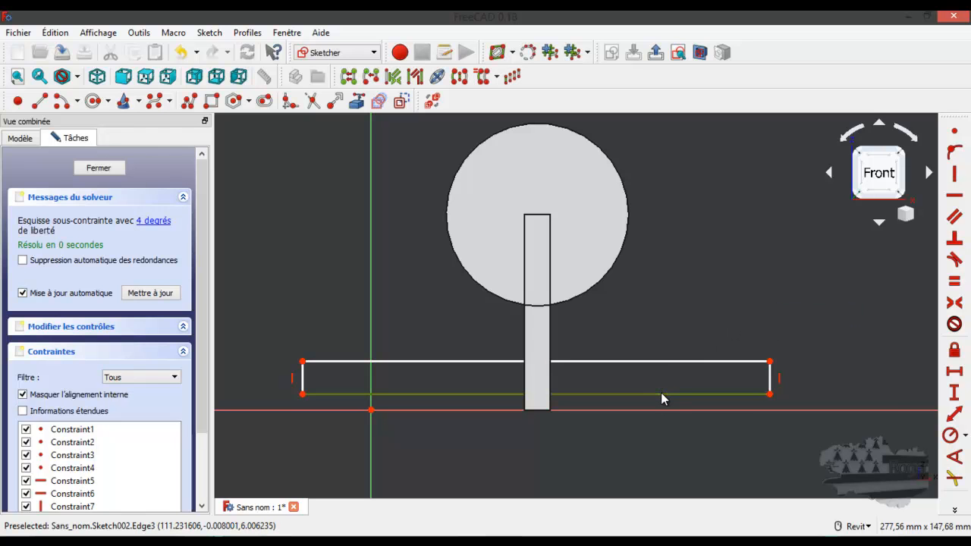
pyautogui.click(957, 373)
pyautogui.write('12')
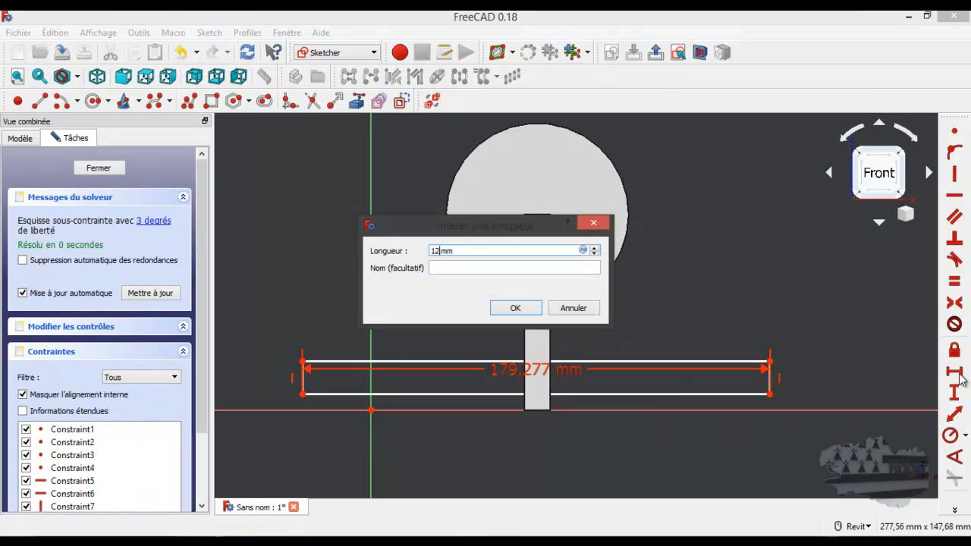
pyautogui.press('Return')
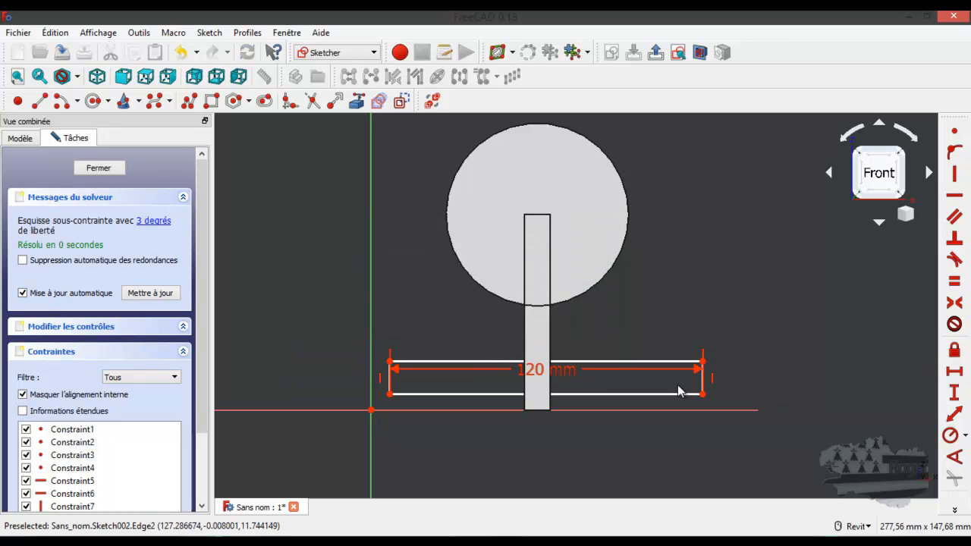
# - Check the base thickness in the reference drawing and constrain the rectangle's right edge to a vertical length of 15 mm
pyautogui.click(387, 384)
pyautogui.click(389, 380)
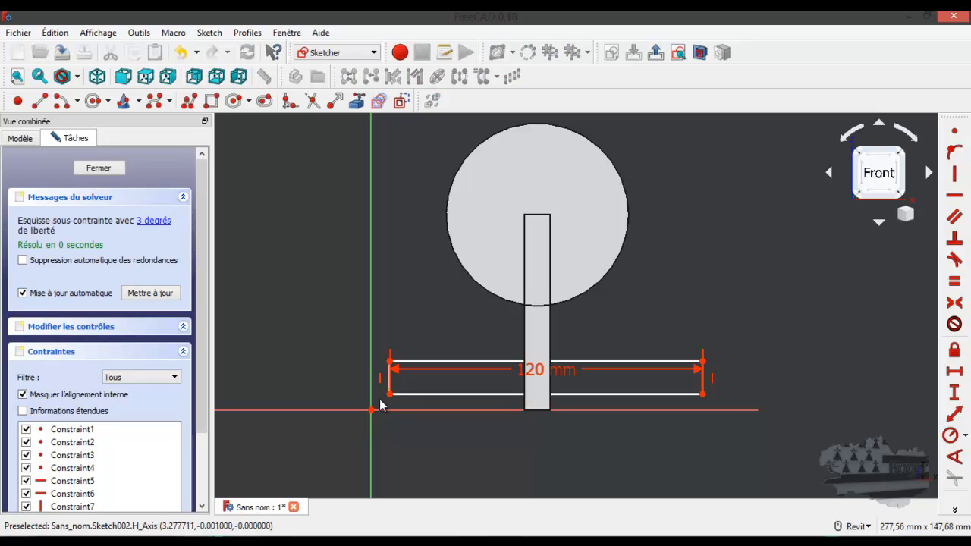
pyautogui.click(389, 382)
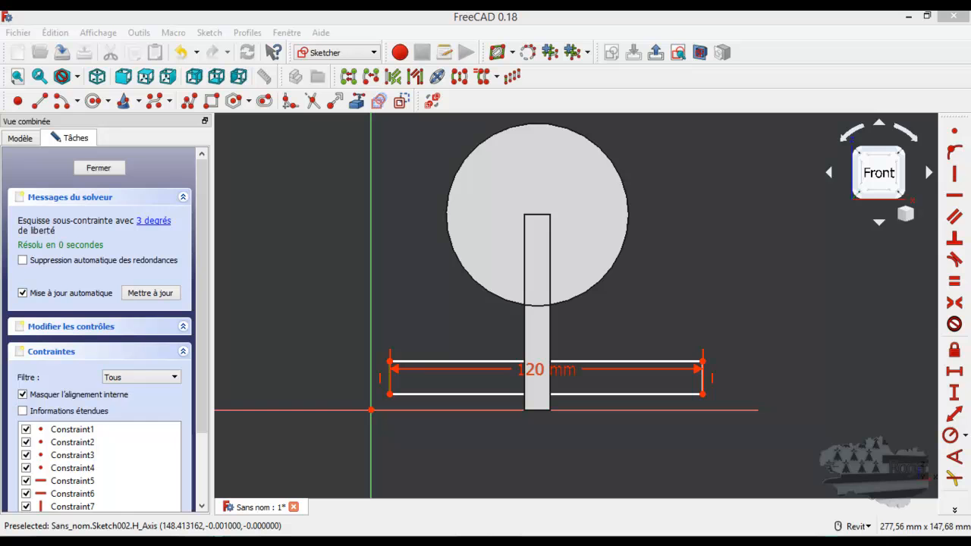
pyautogui.moveTo(970, 101)
pyautogui.mouseDown()
pyautogui.moveTo(811, 99)
pyautogui.moveTo(768, 73)
pyautogui.mouseUp()
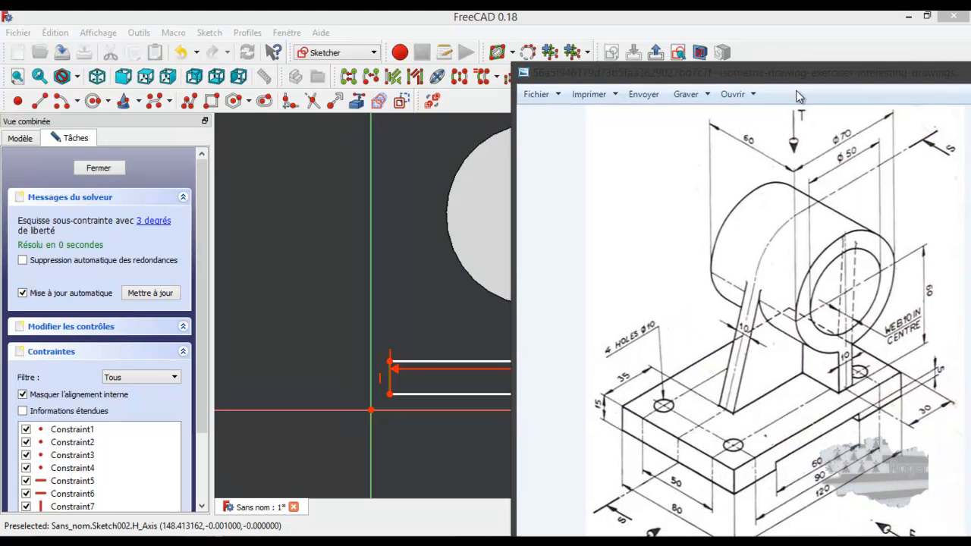
pyautogui.moveTo(800, 73); pyautogui.dragTo(970, 103)
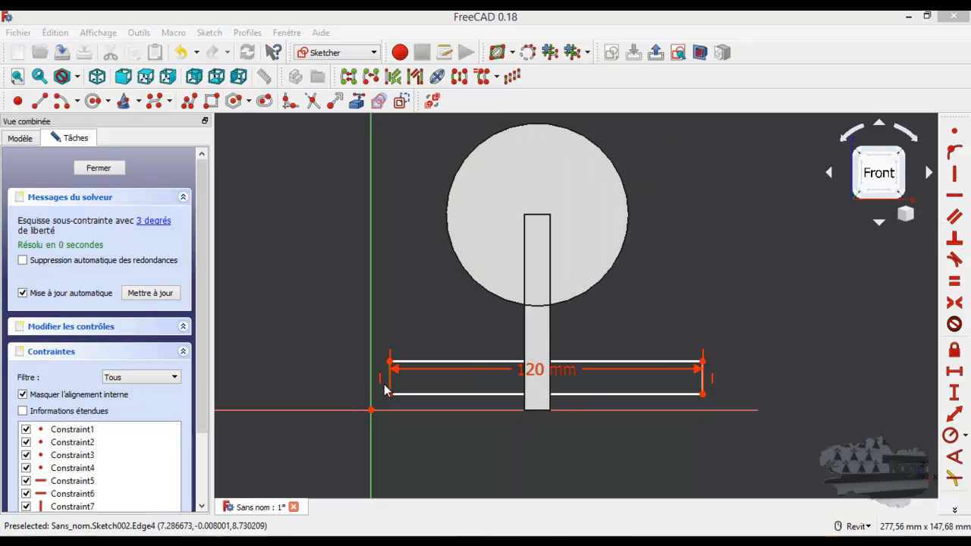
pyautogui.click(402, 422)
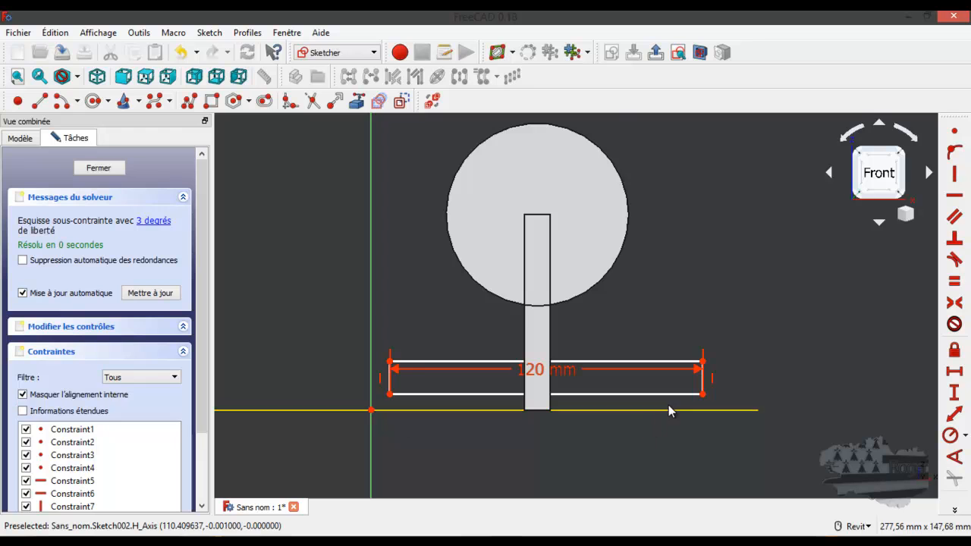
pyautogui.scroll(2, 724, 393)
pyautogui.scroll(3, 697, 391)
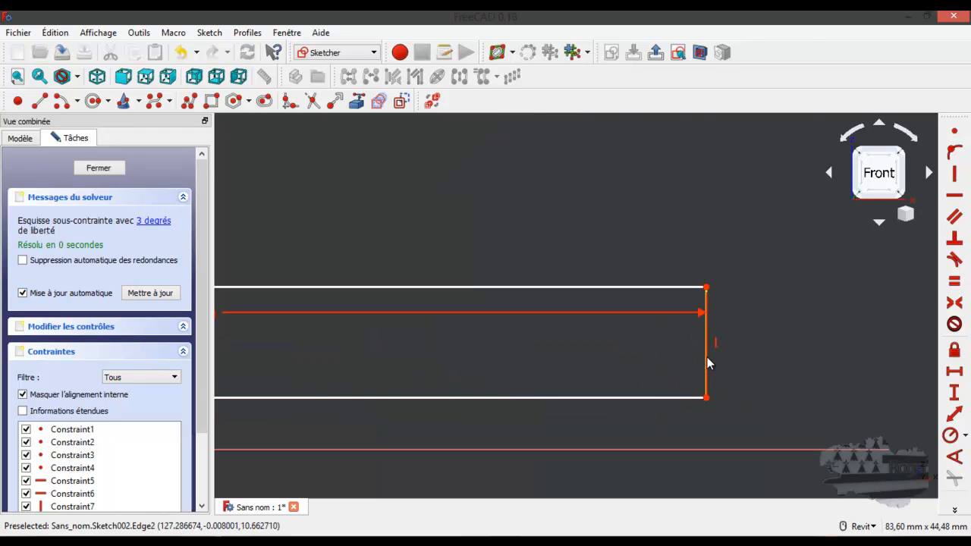
pyautogui.scroll(-3, 736, 414)
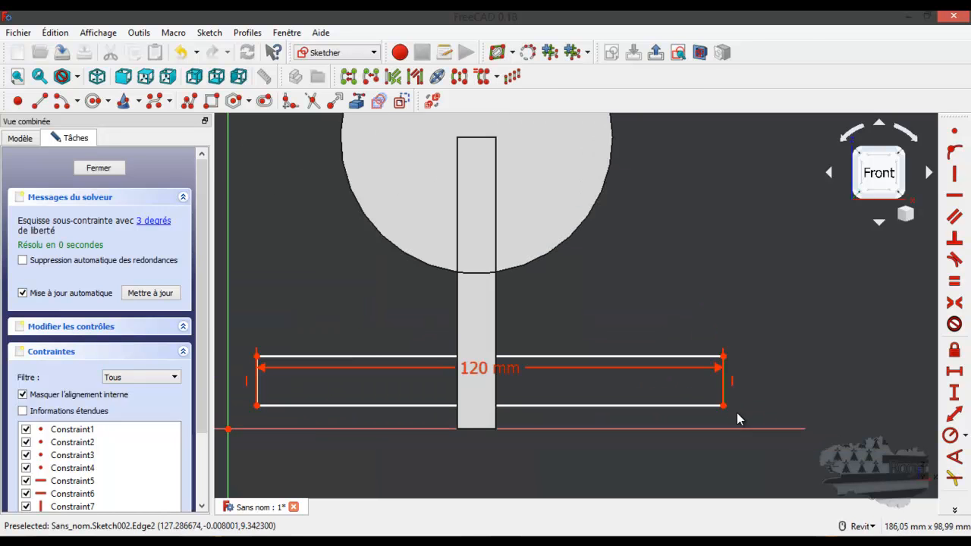
pyautogui.click(954, 392)
pyautogui.write('5')
pyautogui.press('Return')
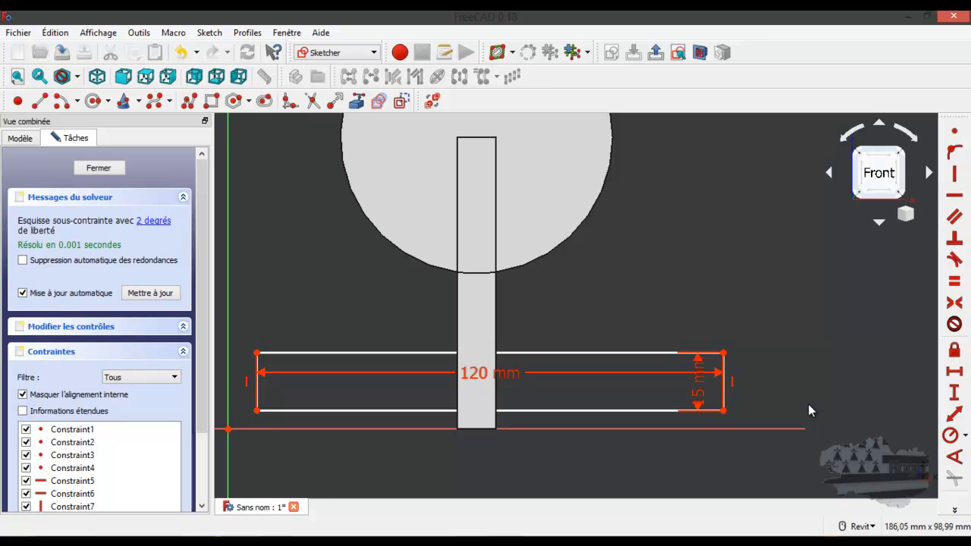
# - Constrain the base rectangle's lower-right corner onto the horizontal axis
pyautogui.click(721, 412)
pyautogui.click(731, 430)
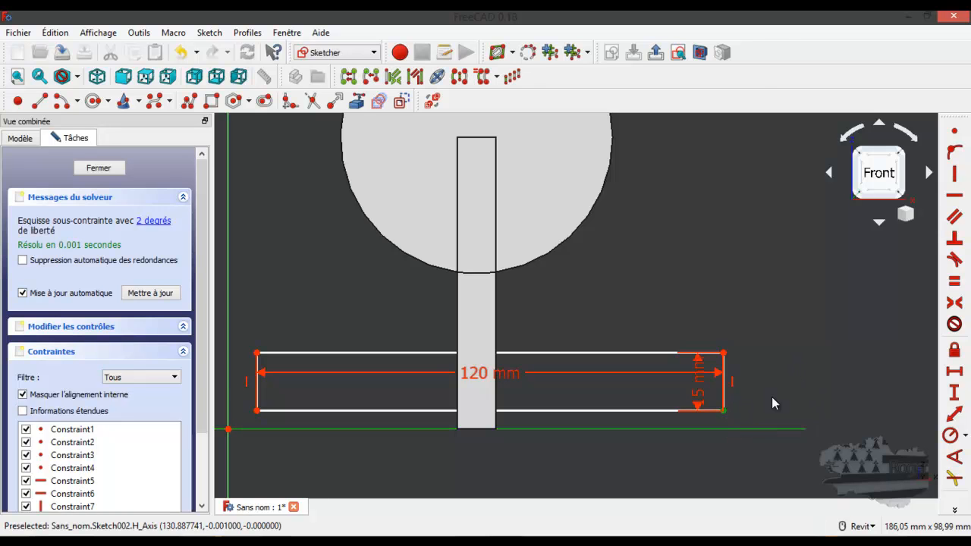
pyautogui.click(954, 153)
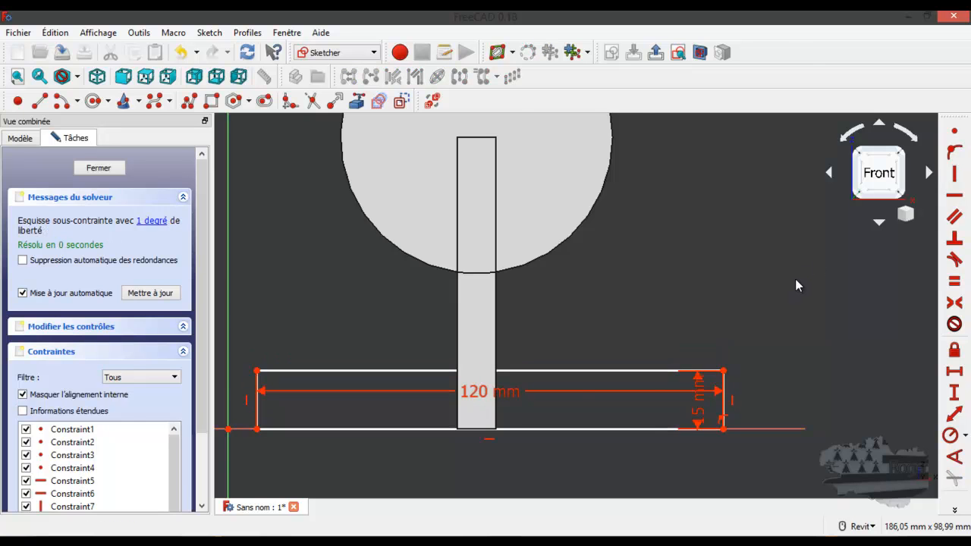
# - Link the cylinder's circular edge into the base sketch as external geometry and display the model in wireframe
pyautogui.scroll(-2, 794, 282)
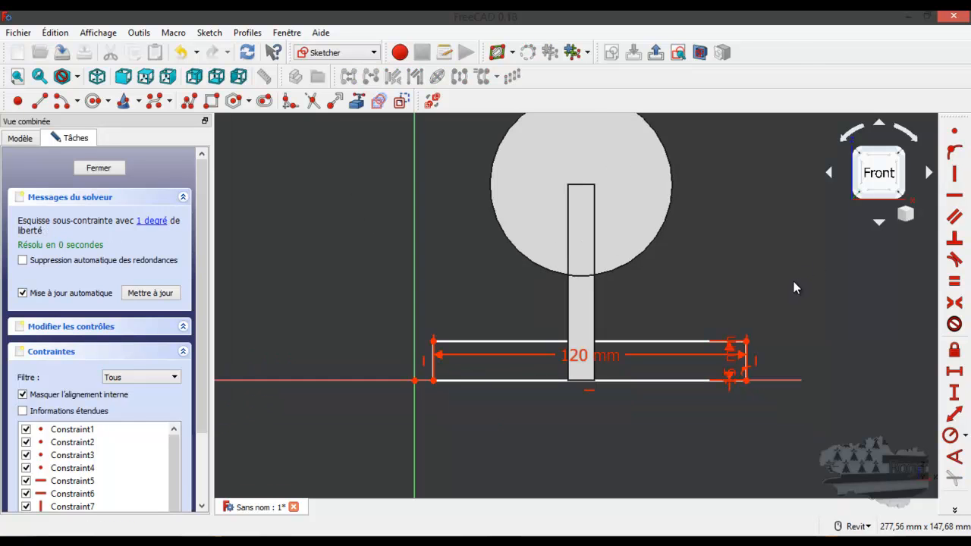
pyautogui.scroll(2, 625, 296)
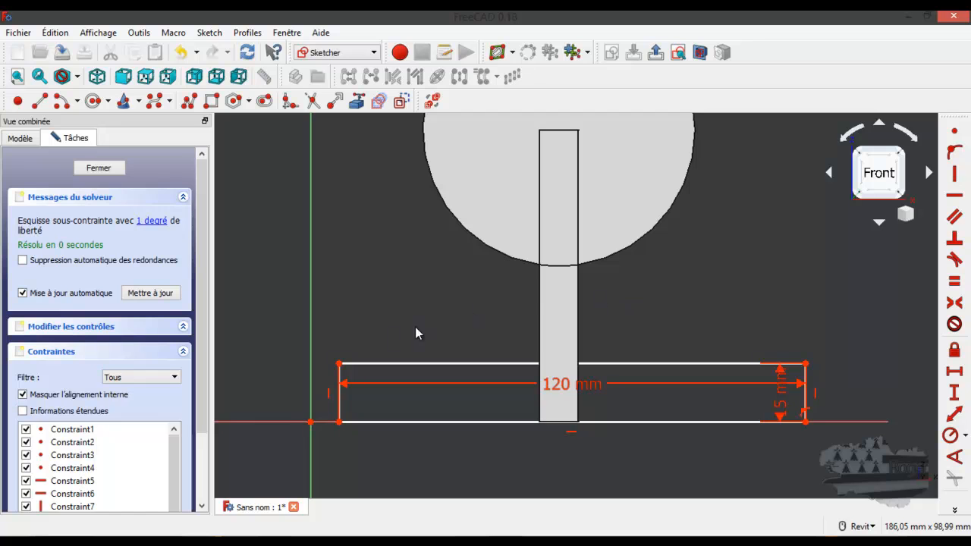
pyautogui.click(340, 365)
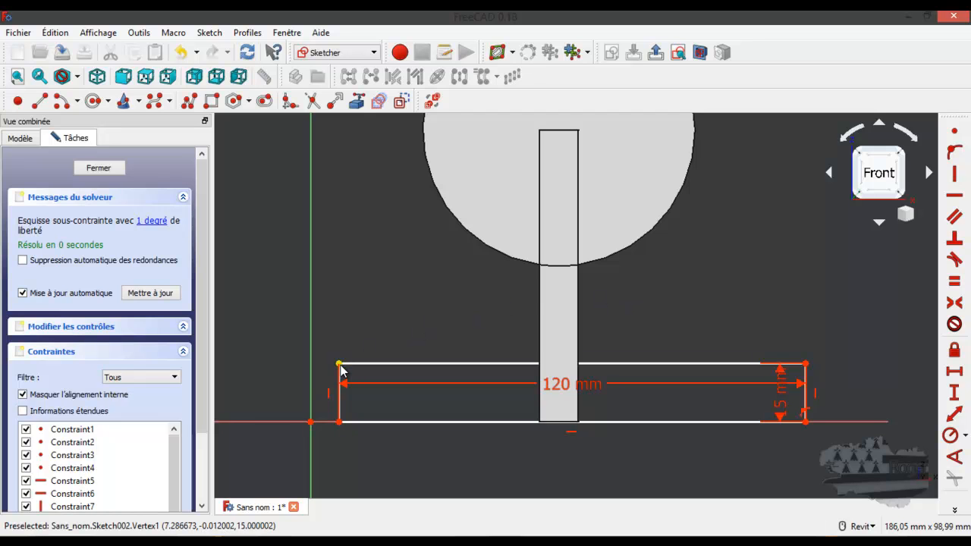
pyautogui.click(805, 365)
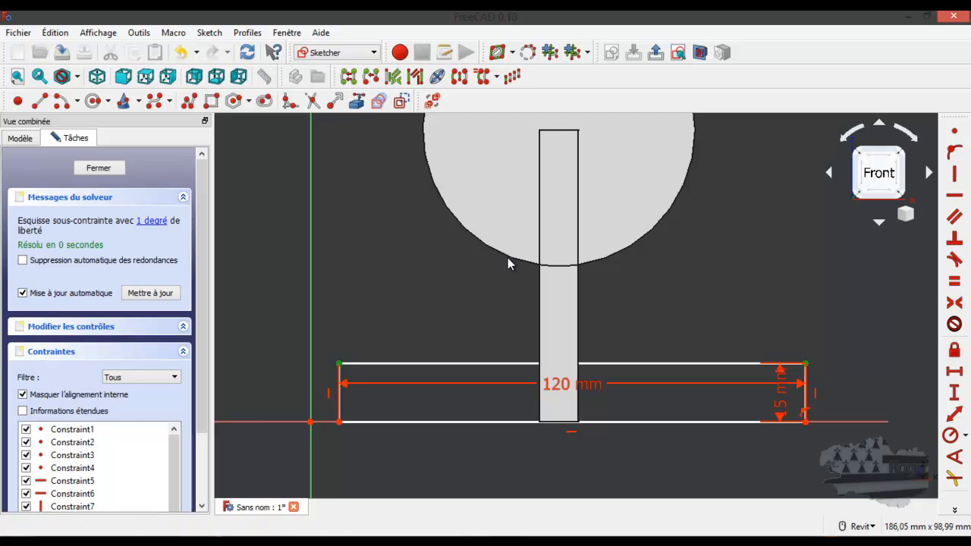
pyautogui.click(358, 103)
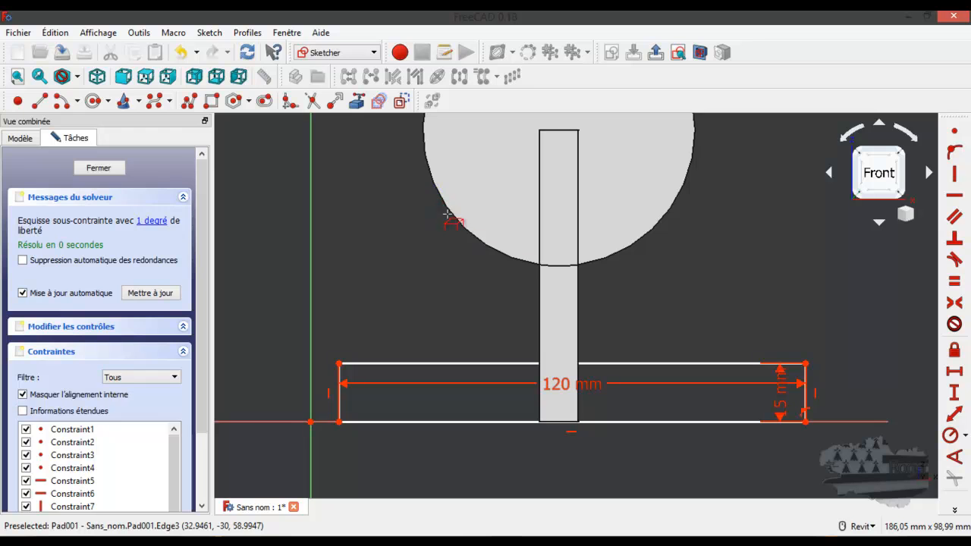
pyautogui.click(449, 219)
pyautogui.scroll(-2, 422, 248)
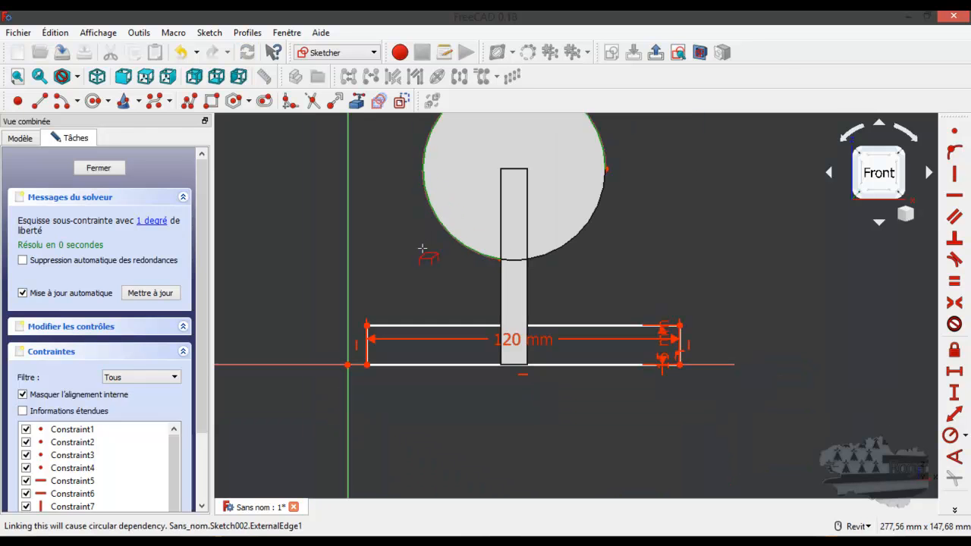
pyautogui.click(77, 78)
pyautogui.click(89, 145)
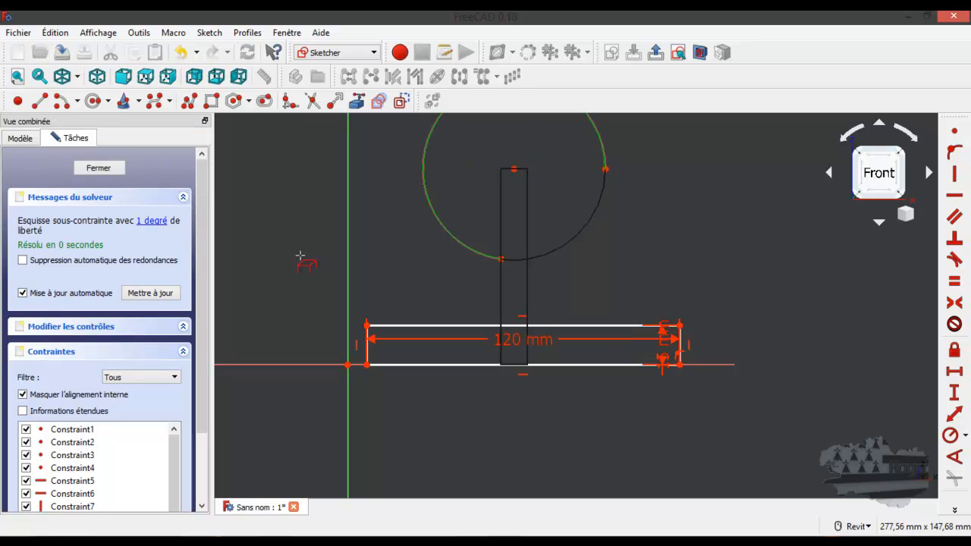
# - Try to constrain the base rectangle's two upper corners symmetric about the linked circle's centre point
pyautogui.click(368, 327)
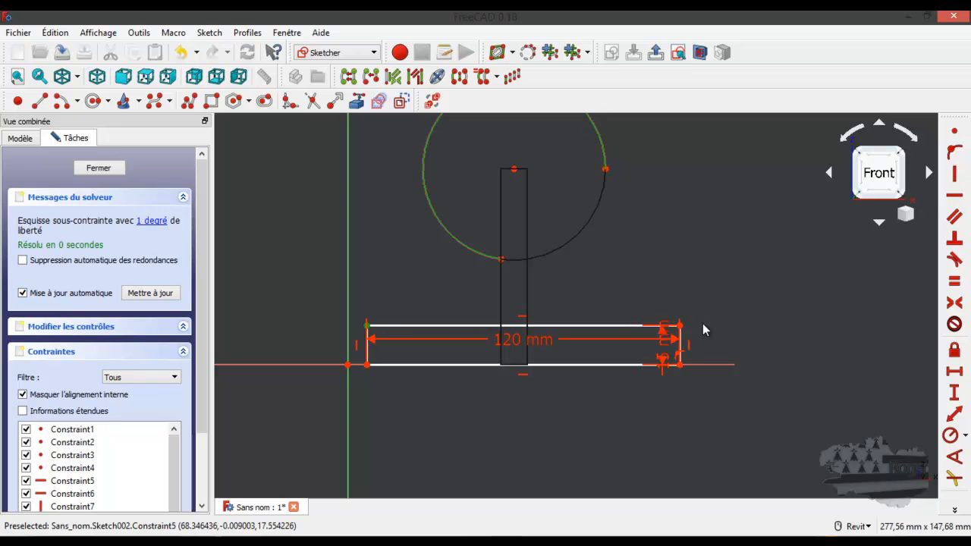
pyautogui.click(680, 327)
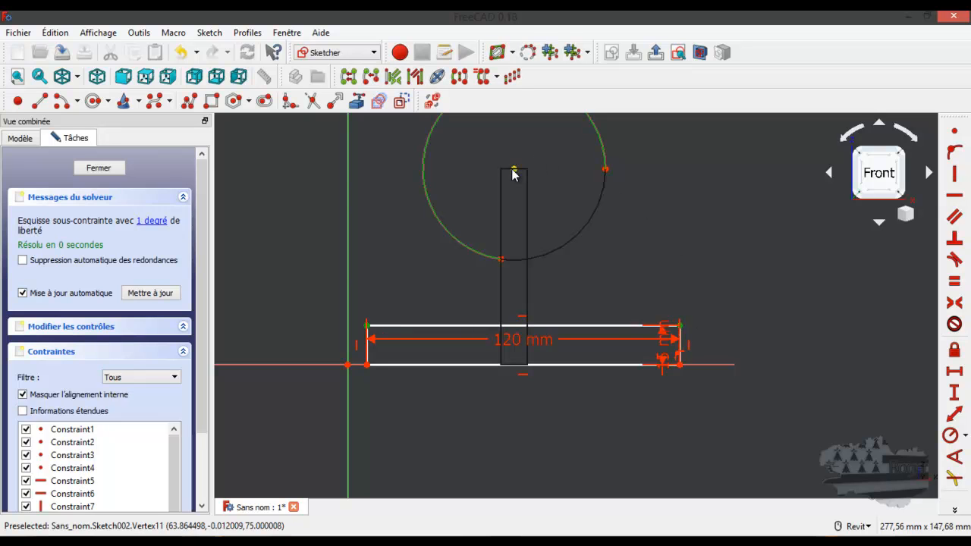
pyautogui.click(954, 302)
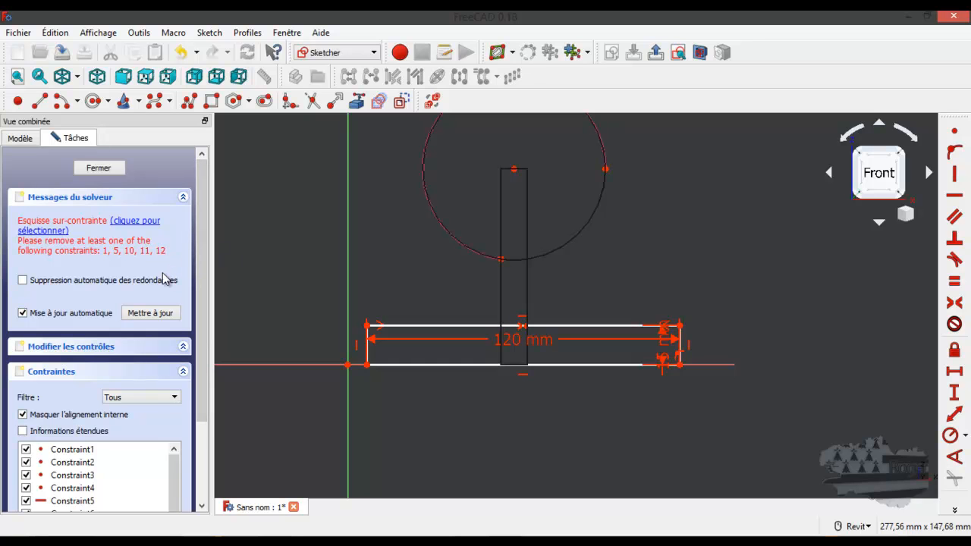
# - Delete the symmetry constraint Constraint12 from the base sketch
pyautogui.scroll(-1, 167, 394)
pyautogui.scroll(2, 167, 393)
pyautogui.moveTo(195, 373); pyautogui.dragTo(196, 434)
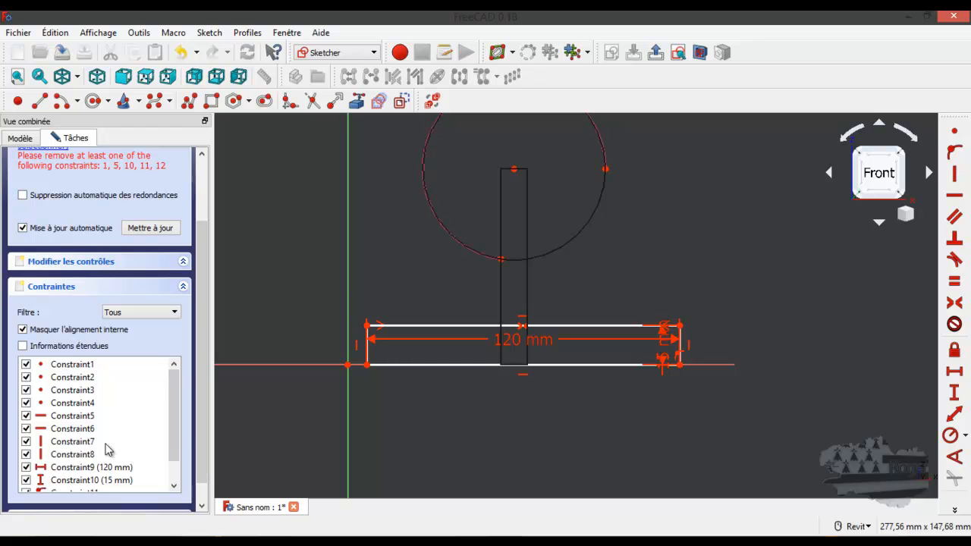
pyautogui.scroll(-1, 97, 454)
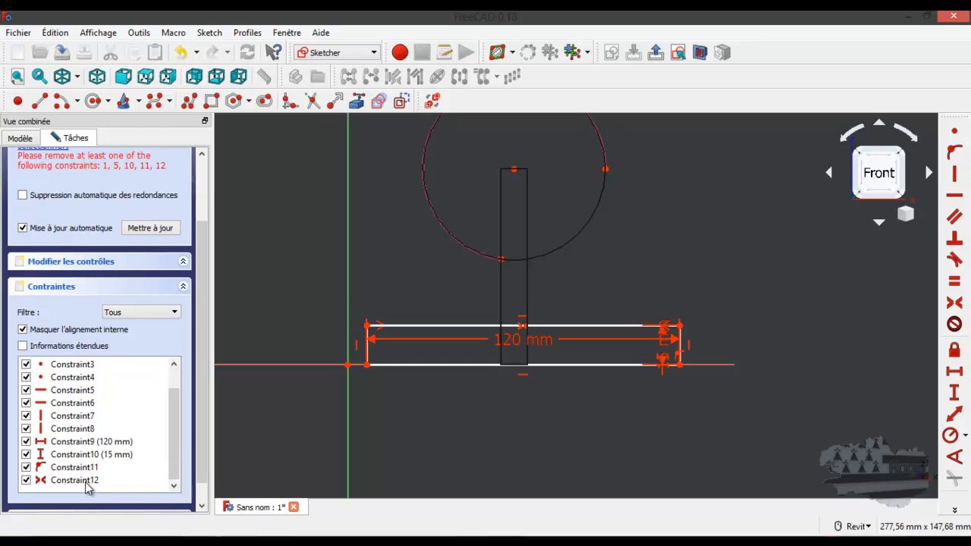
pyautogui.click(86, 482)
pyautogui.press('Delete')
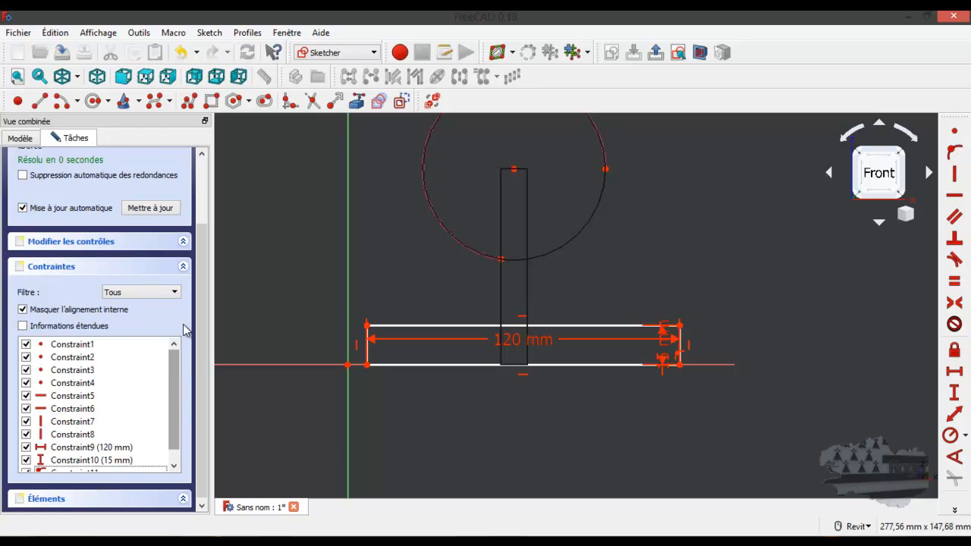
# - Reposition the 120 mm dimension below the base rectangle and the 15 mm dimension to its right
pyautogui.scroll(1, 184, 319)
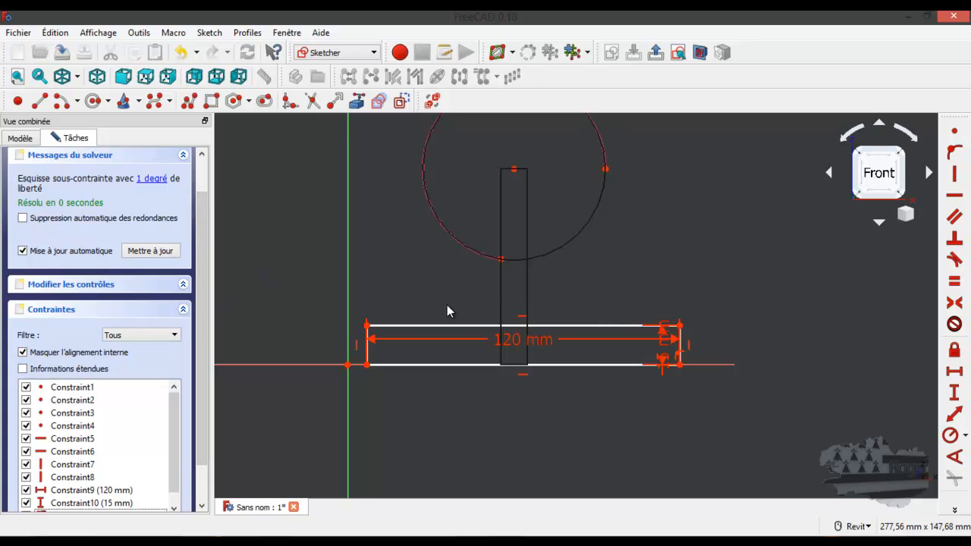
pyautogui.moveTo(496, 338); pyautogui.dragTo(513, 446)
pyautogui.moveTo(661, 346); pyautogui.dragTo(770, 267)
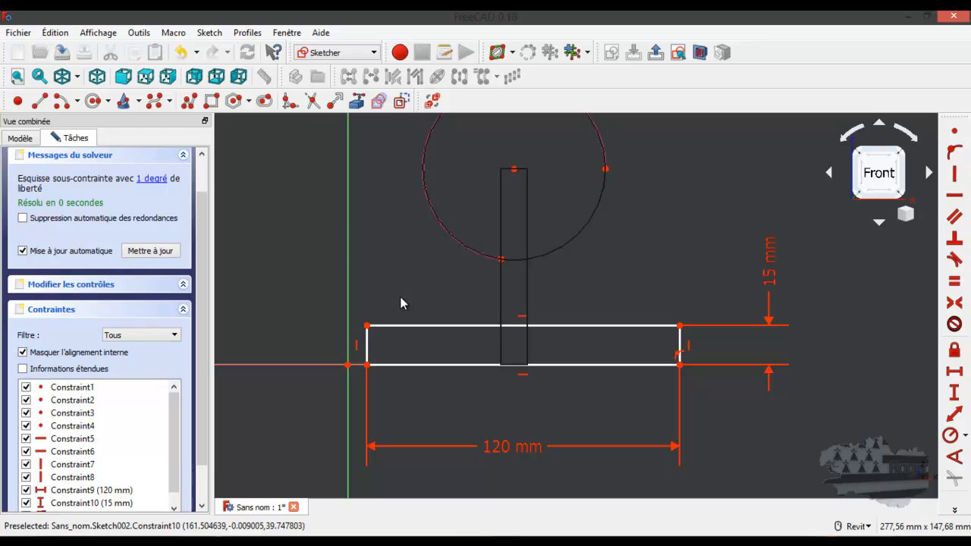
# - Remove the lower-right corner's constraint on the horizontal axis and make the rectangle's upper corners symmetric about the circle's centre
pyautogui.click(678, 354)
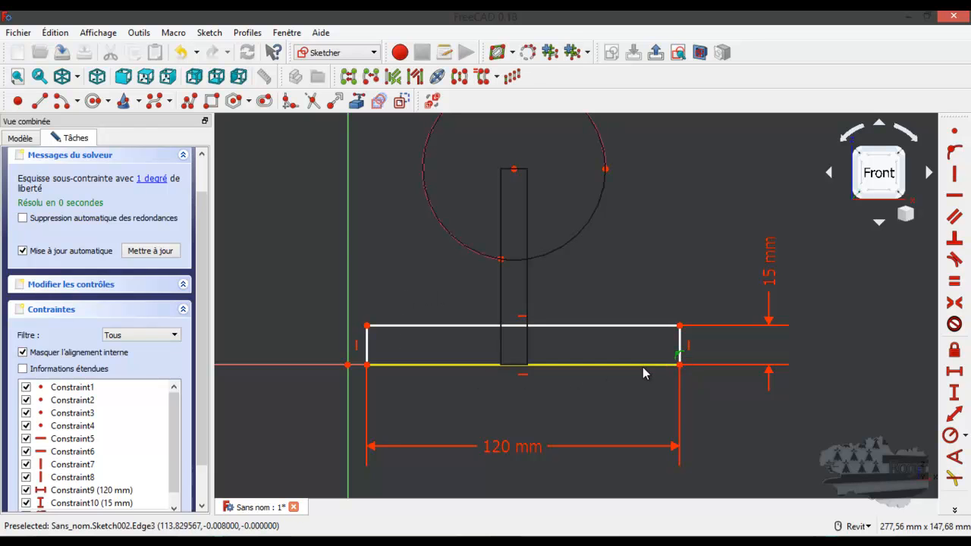
pyautogui.press('Delete')
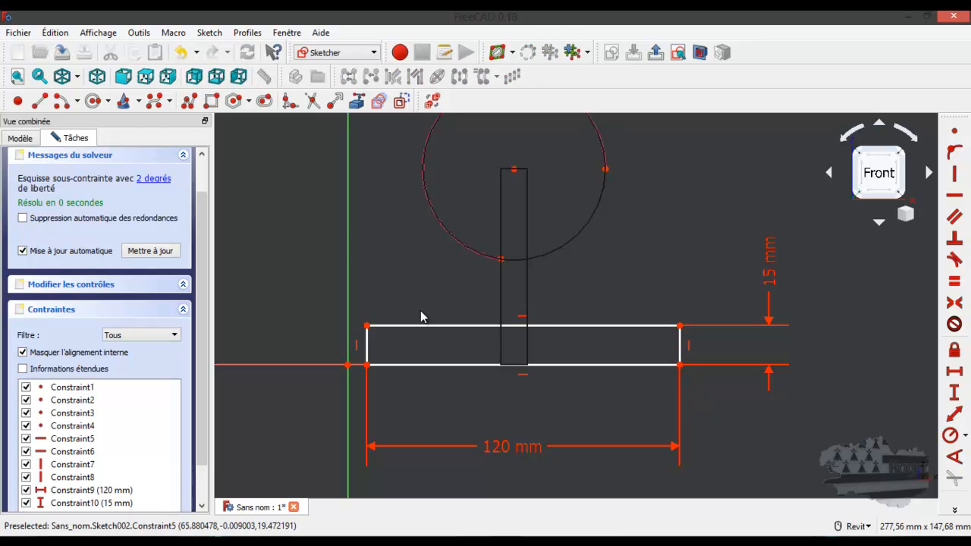
pyautogui.click(367, 326)
pyautogui.click(679, 326)
pyautogui.click(514, 169)
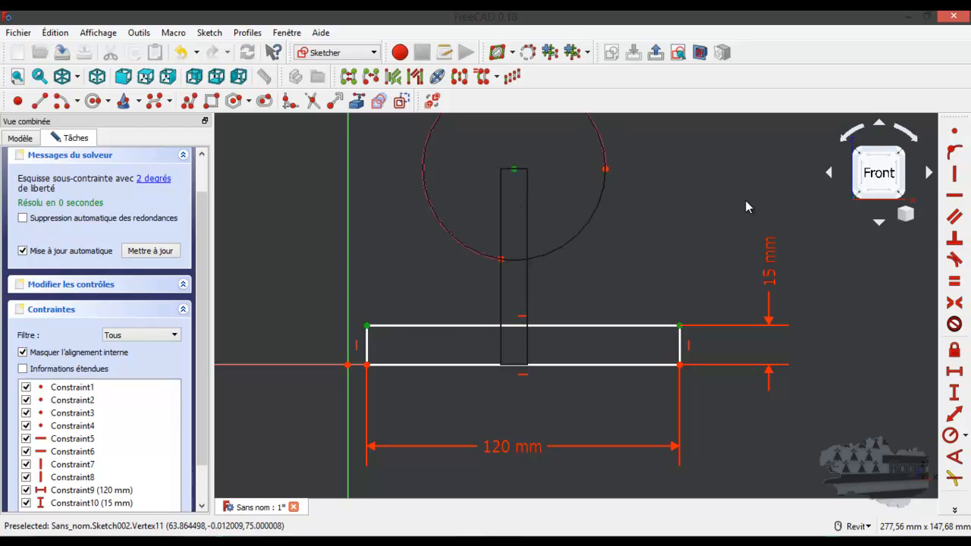
pyautogui.click(954, 302)
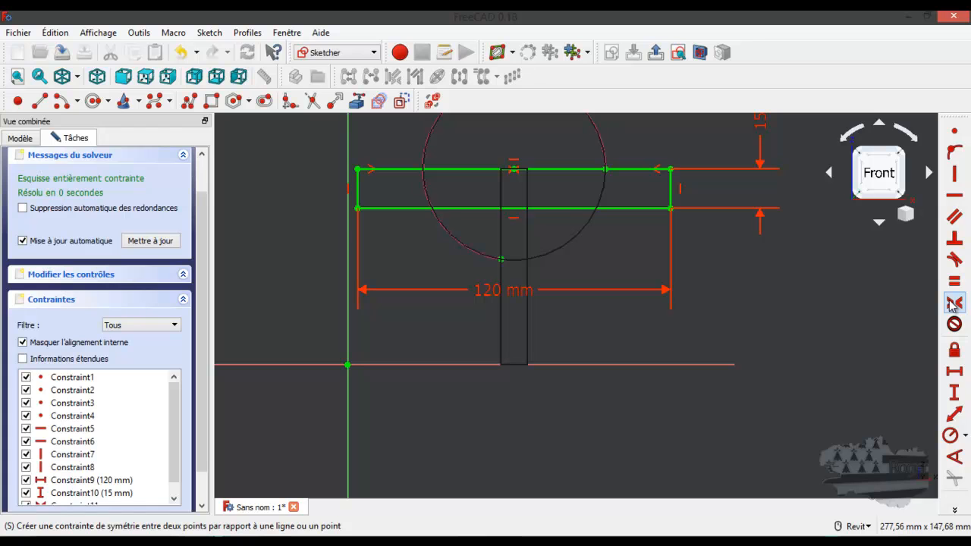
# - Delete the symmetry constraint that ties the rectangle's upper corners to the circle's centre
pyautogui.scroll(-2, 551, 278)
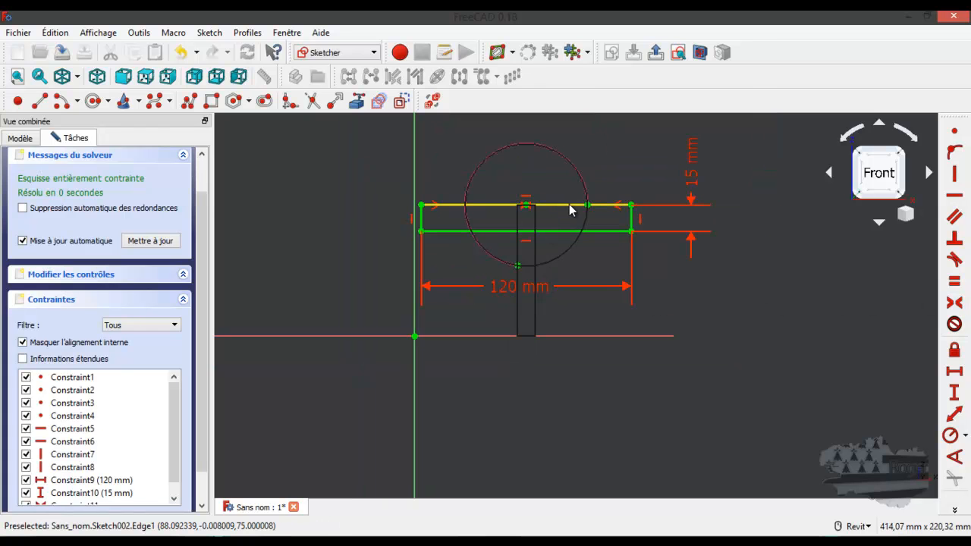
pyautogui.moveTo(563, 235)
pyautogui.mouseDown()
pyautogui.moveTo(561, 204)
pyautogui.moveTo(565, 223)
pyautogui.moveTo(533, 193)
pyautogui.mouseUp()
pyautogui.scroll(5, 530, 192)
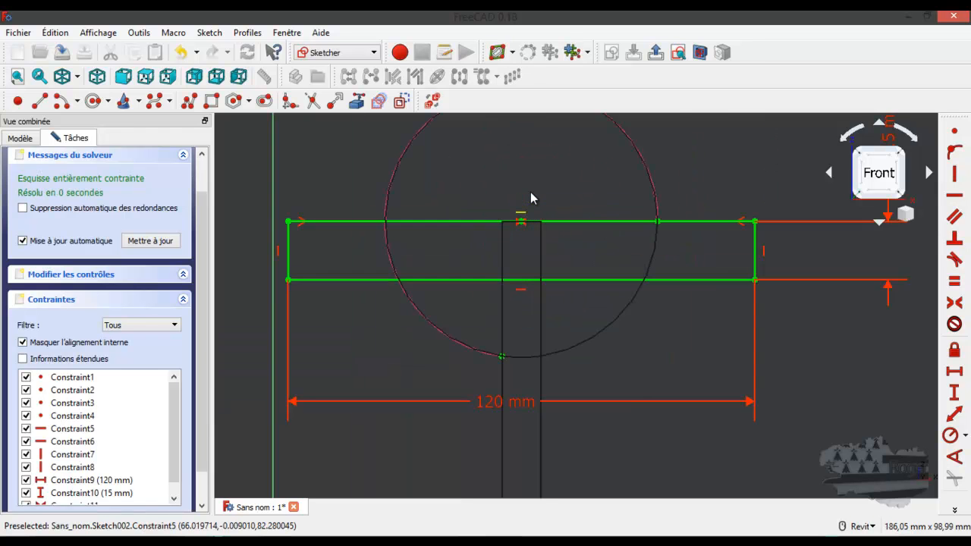
pyautogui.click(523, 237)
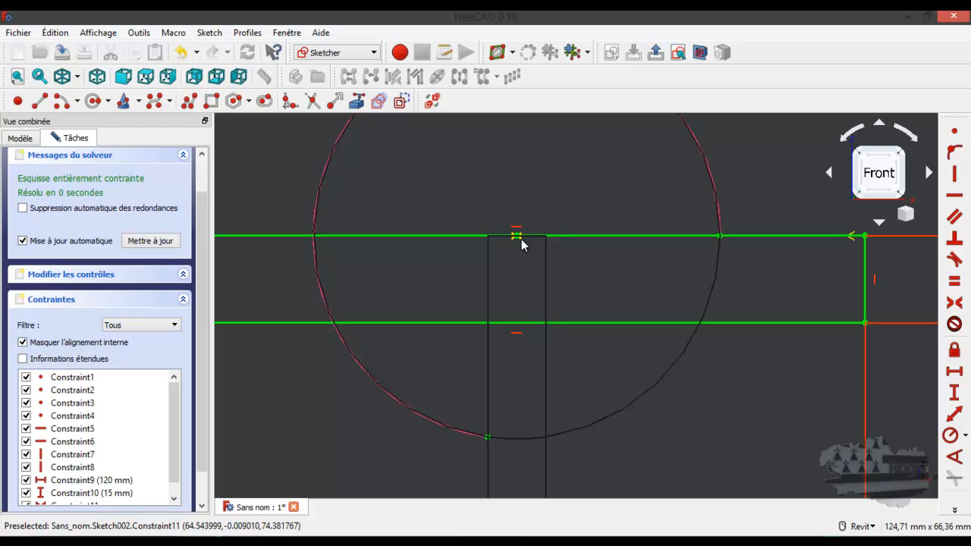
pyautogui.scroll(5, 522, 257)
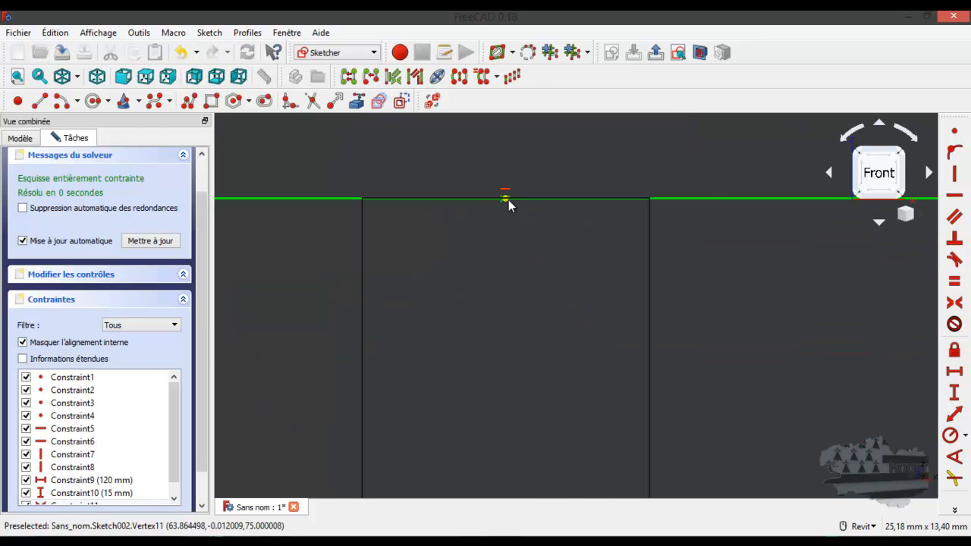
pyautogui.click(528, 245)
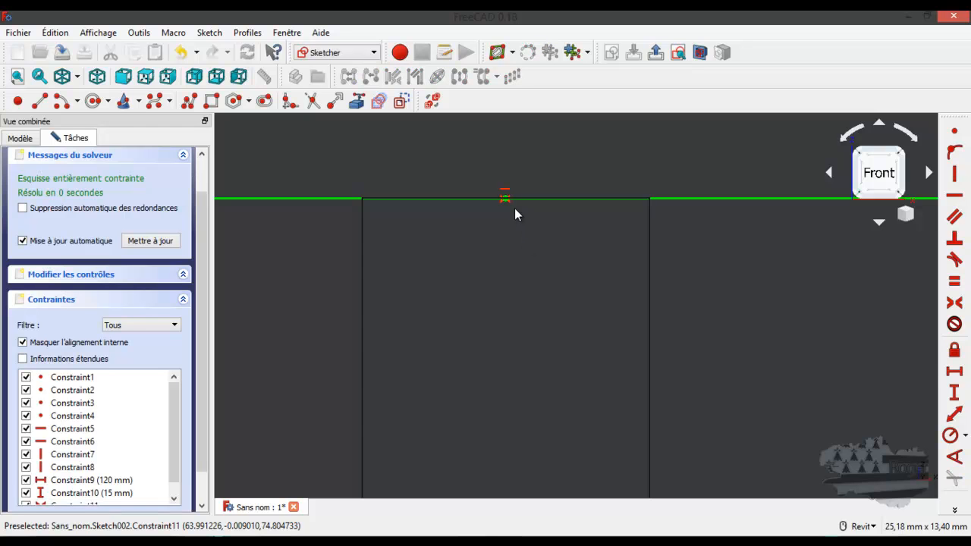
pyautogui.scroll(-5, 516, 271)
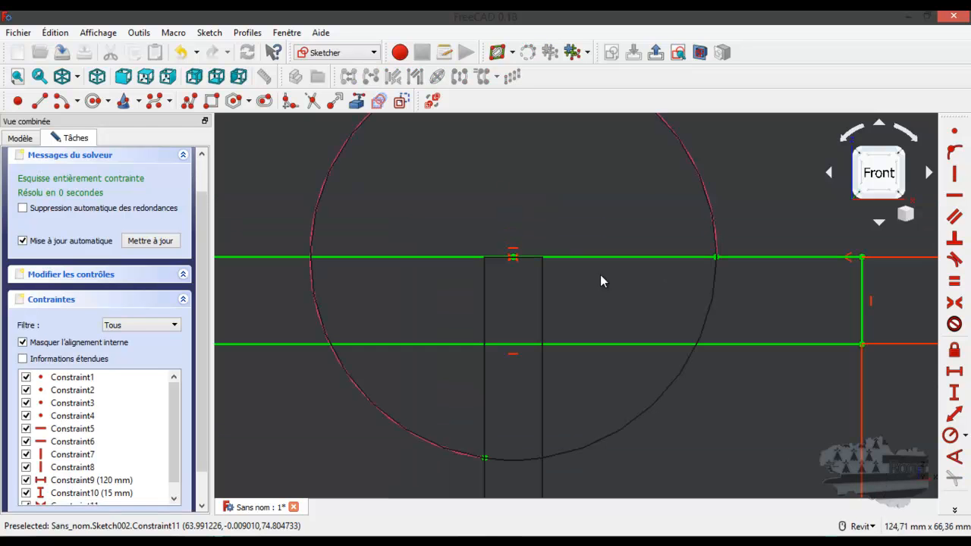
pyautogui.scroll(3, 518, 266)
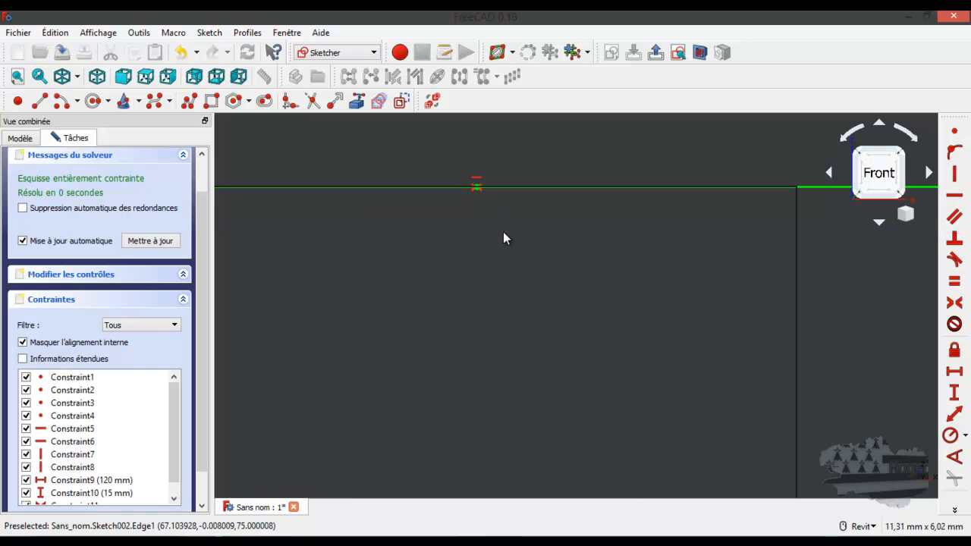
pyautogui.click(482, 191)
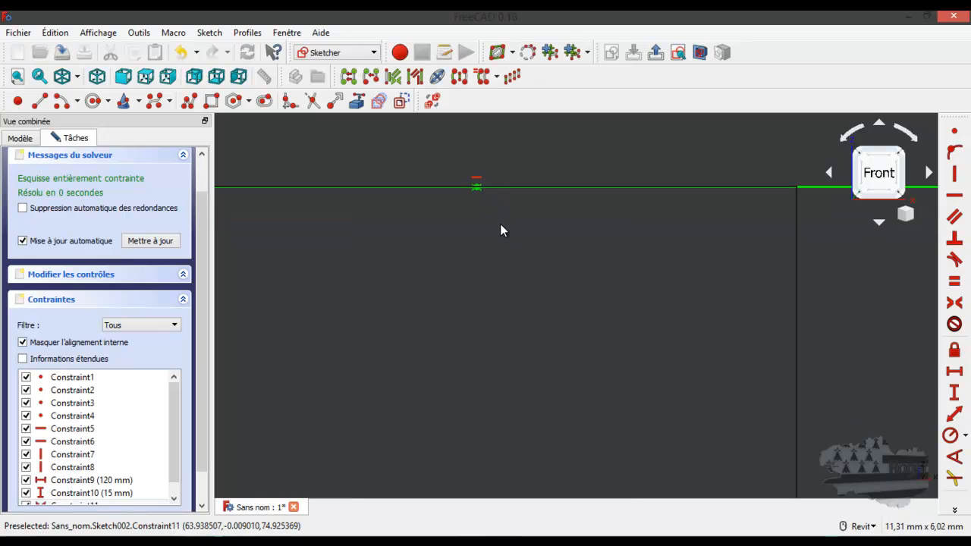
pyautogui.press('Delete')
pyautogui.scroll(-10, 501, 227)
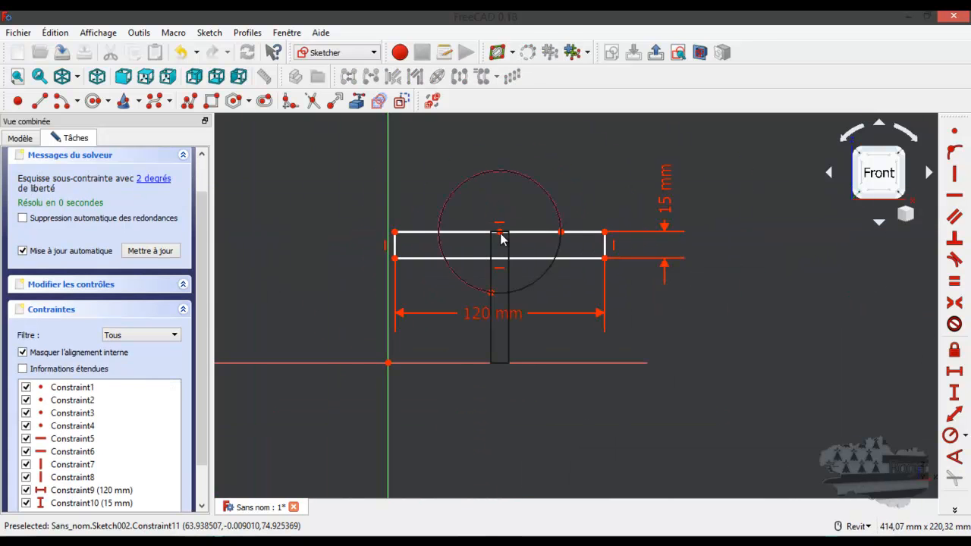
# - Constrain the base rectangle's lower-right corner back onto the horizontal axis
pyautogui.click(604, 259)
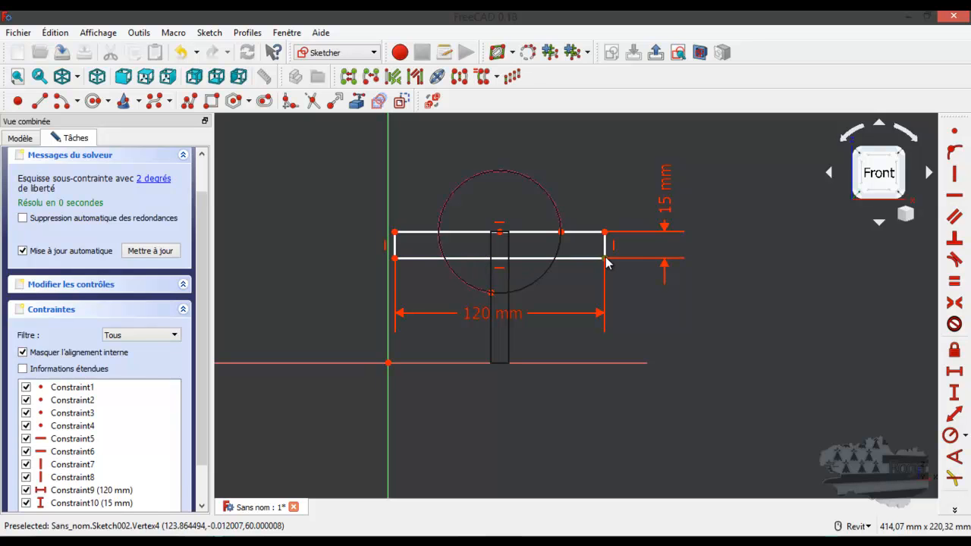
pyautogui.click(540, 363)
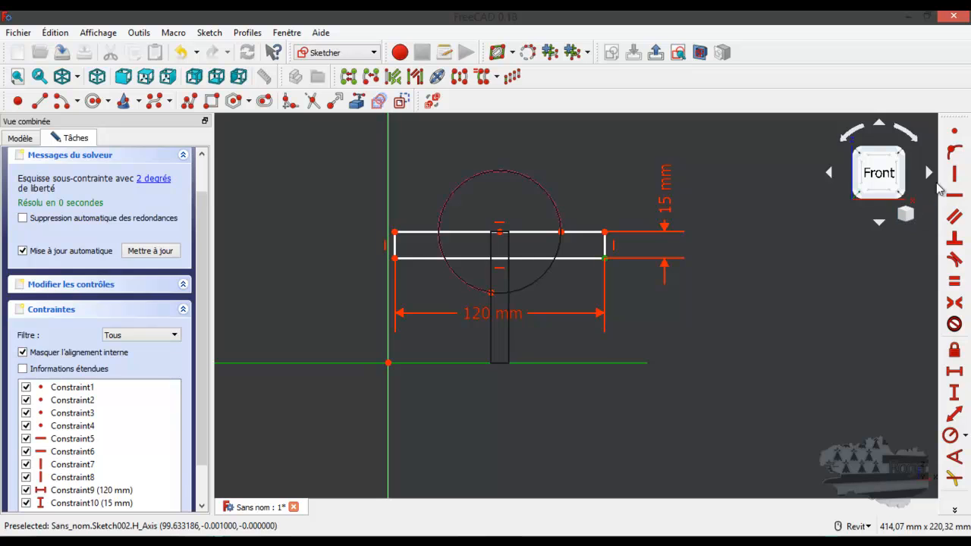
pyautogui.click(955, 154)
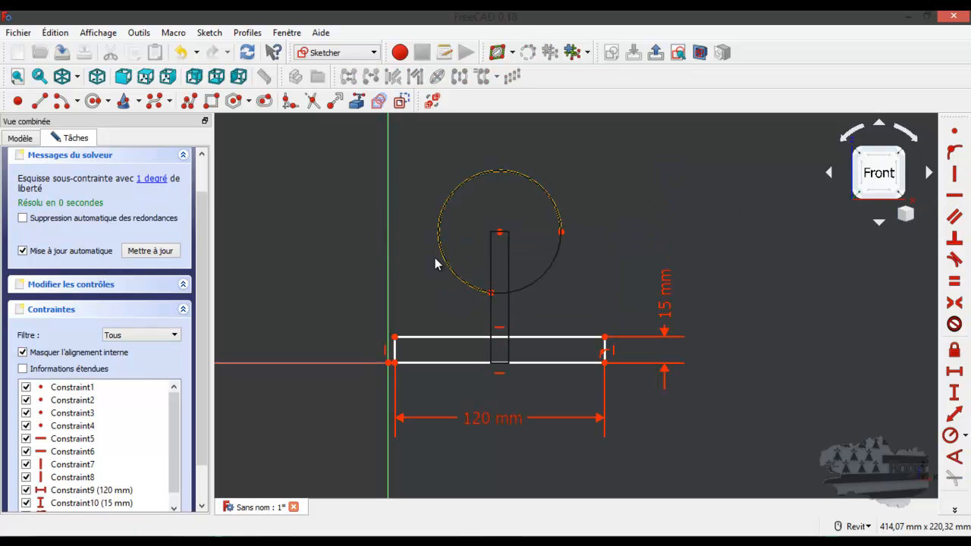
# - Test the rectangle's remaining freedom by shifting its lower-left corner along the horizontal axis, and undo the shift
pyautogui.click(451, 363)
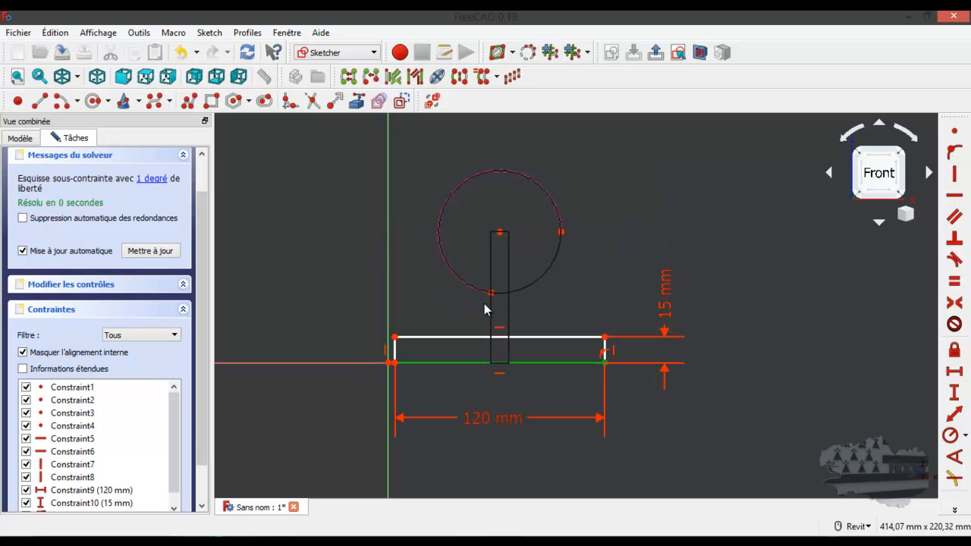
pyautogui.scroll(4, 477, 369)
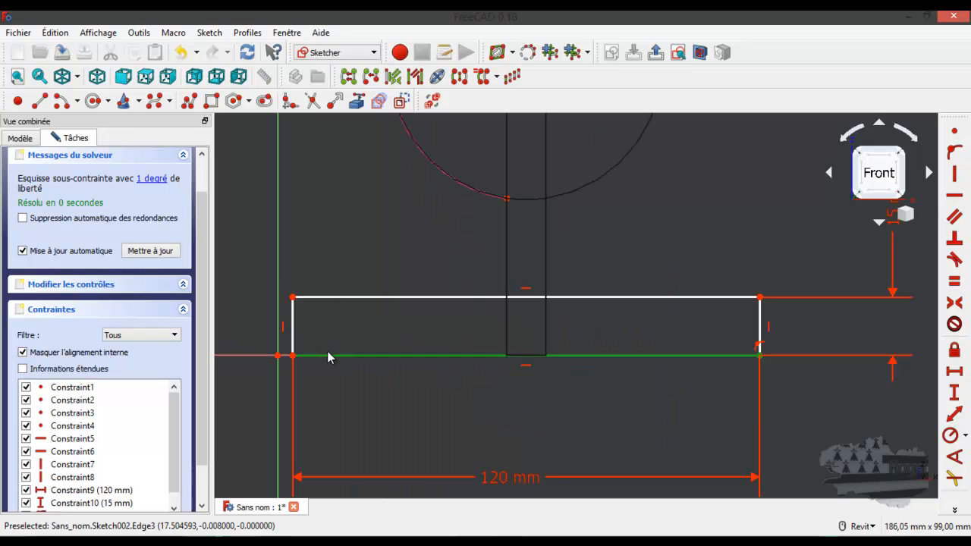
pyautogui.moveTo(298, 355); pyautogui.dragTo(296, 356)
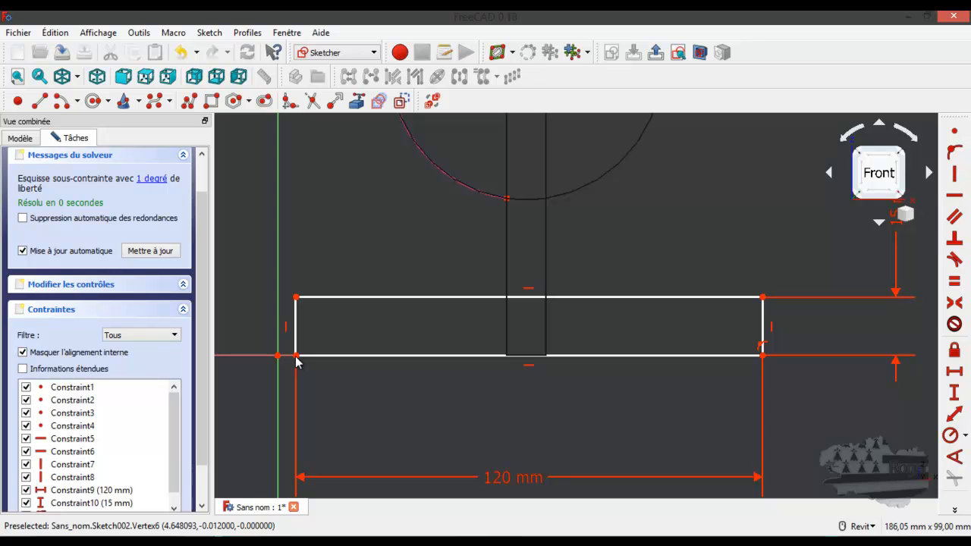
pyautogui.hotkey('ctrl', 'z')
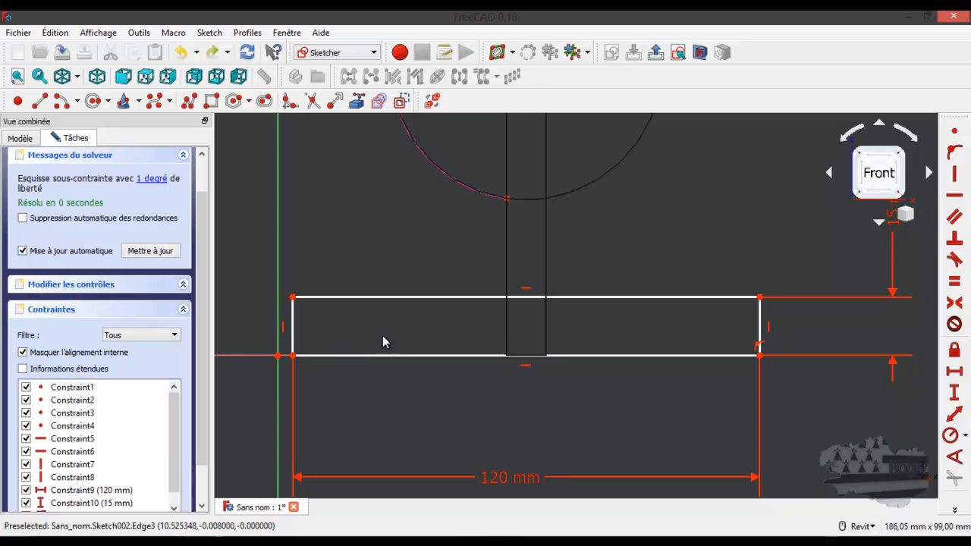
# - Constrain the horizontal distance between the circle's centre and the base rectangle's upper-right corner to 30 mm, and close the sketch
pyautogui.scroll(-3, 400, 335)
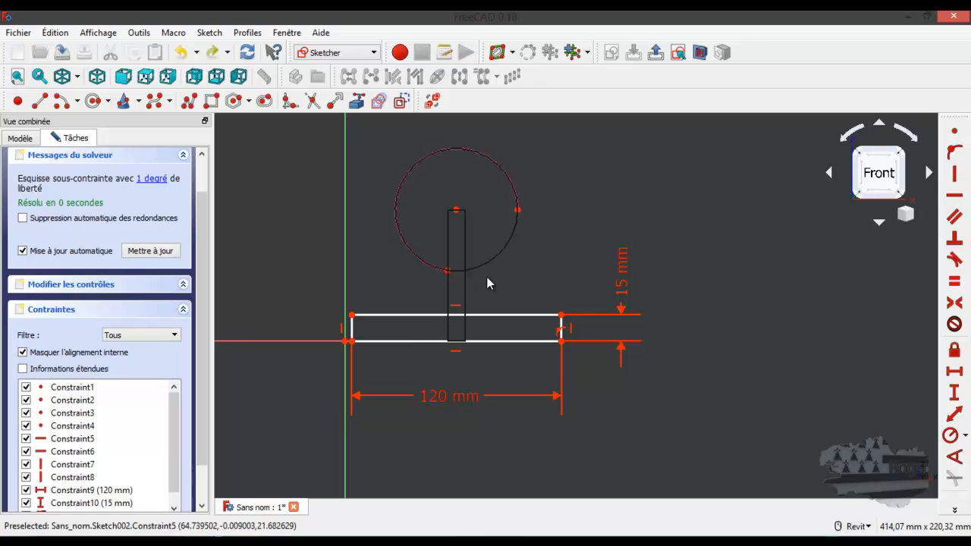
pyautogui.scroll(2, 485, 301)
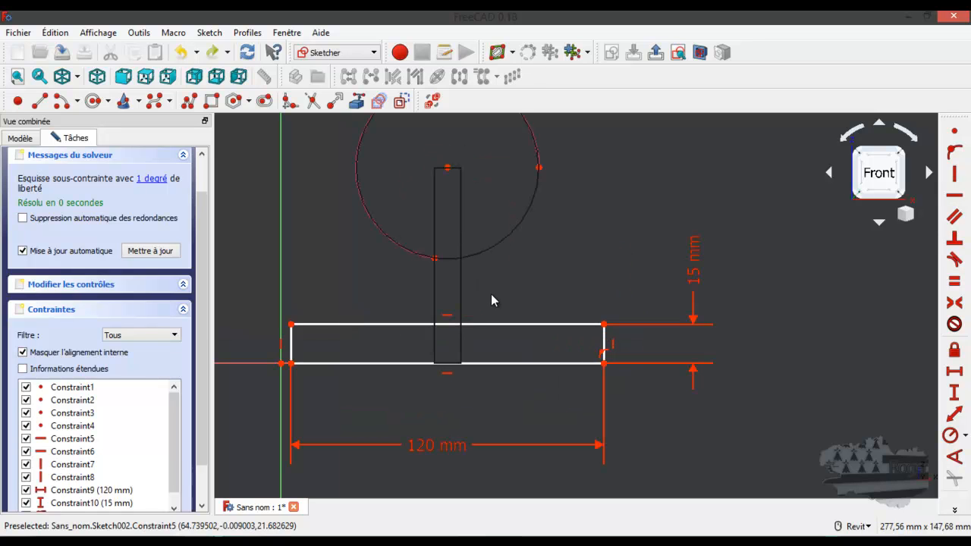
pyautogui.click(605, 325)
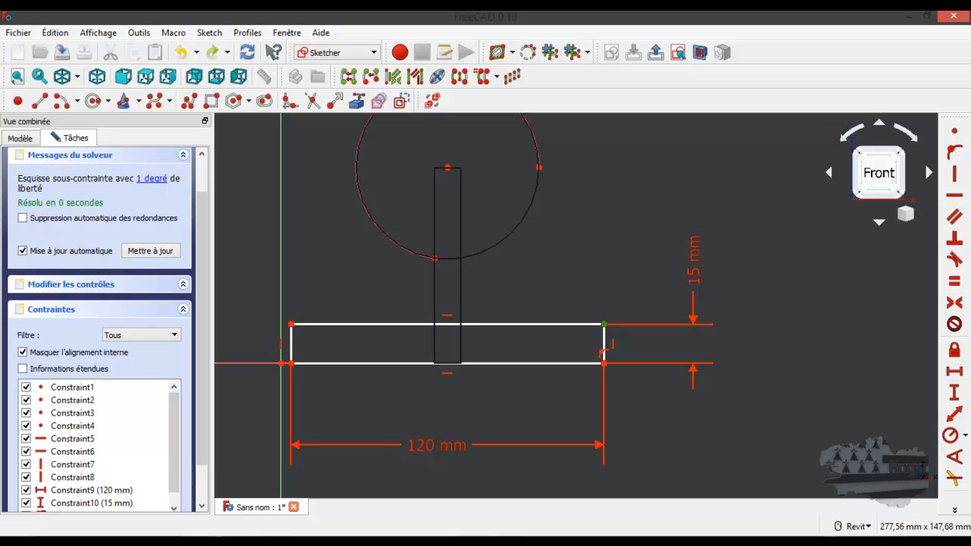
pyautogui.moveTo(969, 78)
pyautogui.mouseDown()
pyautogui.moveTo(784, 78)
pyautogui.moveTo(776, 60)
pyautogui.mouseUp()
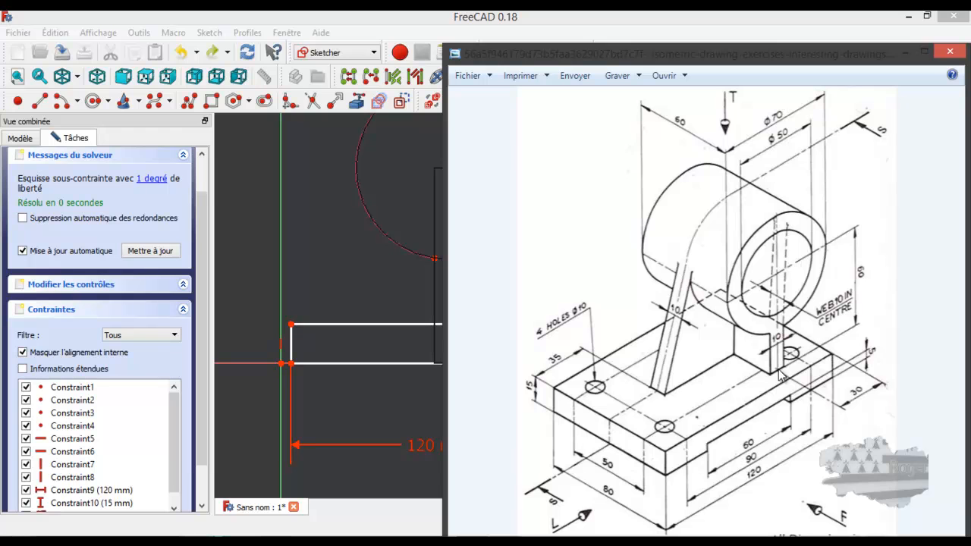
pyautogui.moveTo(767, 50); pyautogui.dragTo(970, 76)
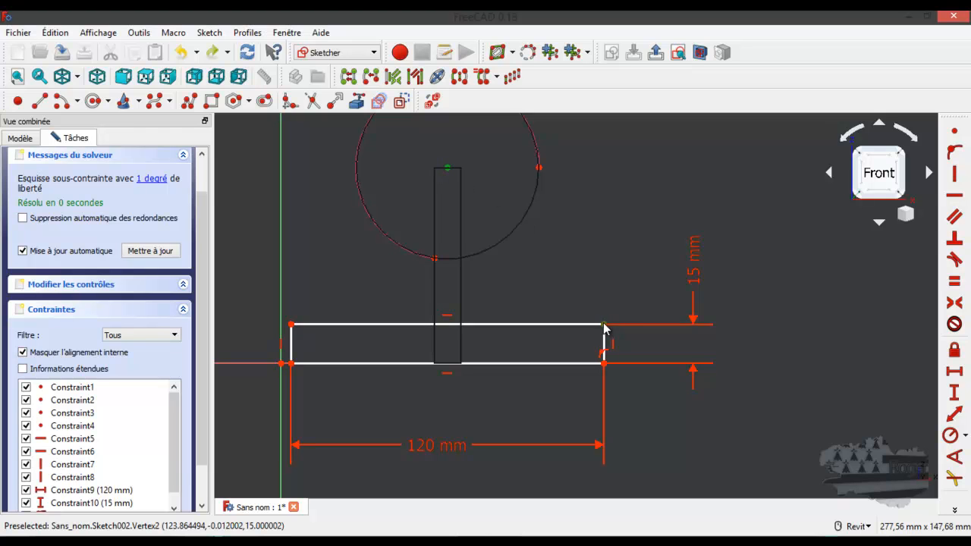
pyautogui.click(954, 370)
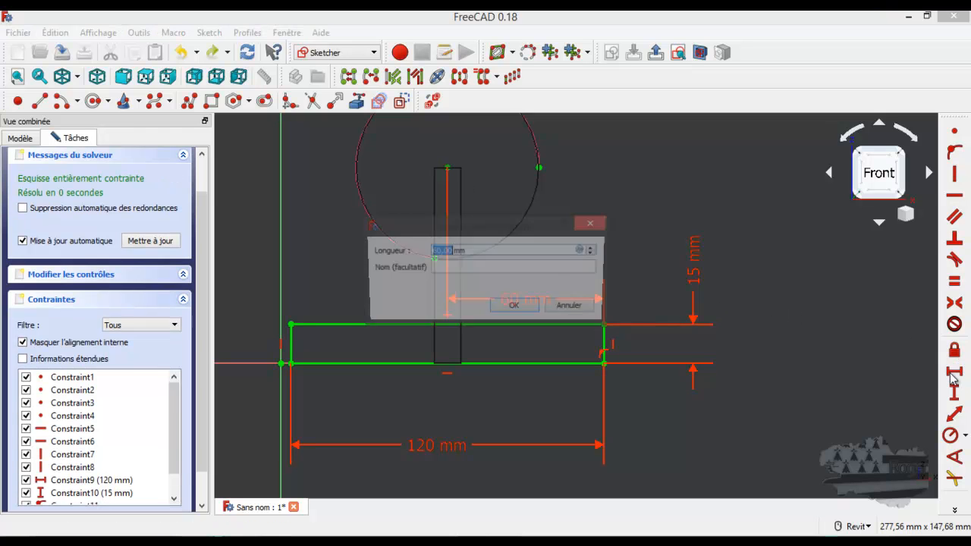
pyautogui.write('3')
pyautogui.press('Return')
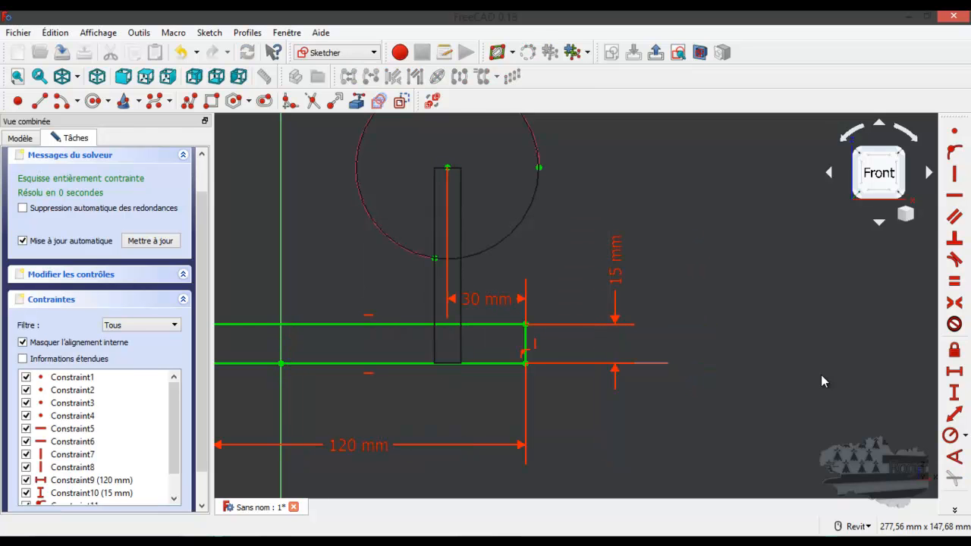
pyautogui.scroll(-2, 821, 375)
pyautogui.scroll(2, 690, 327)
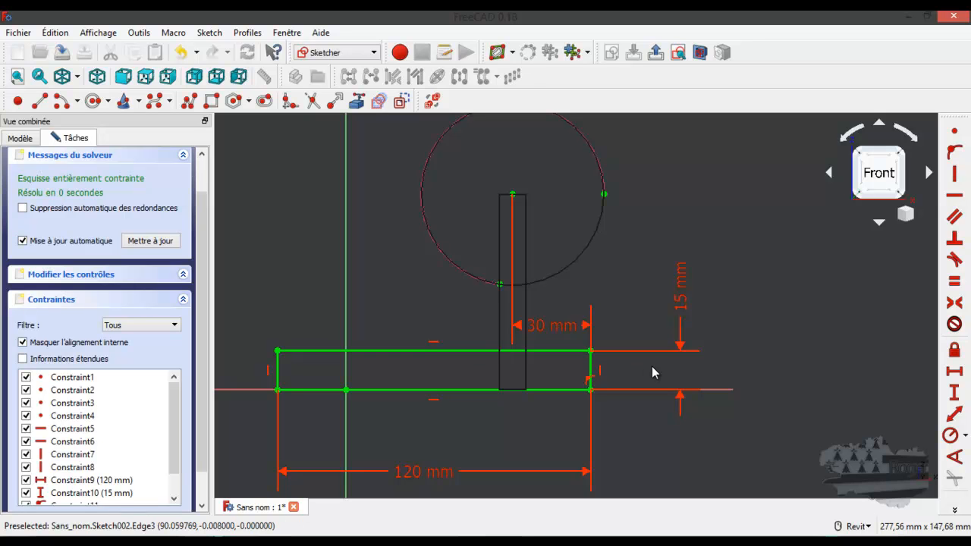
pyautogui.scroll(1, 107, 188)
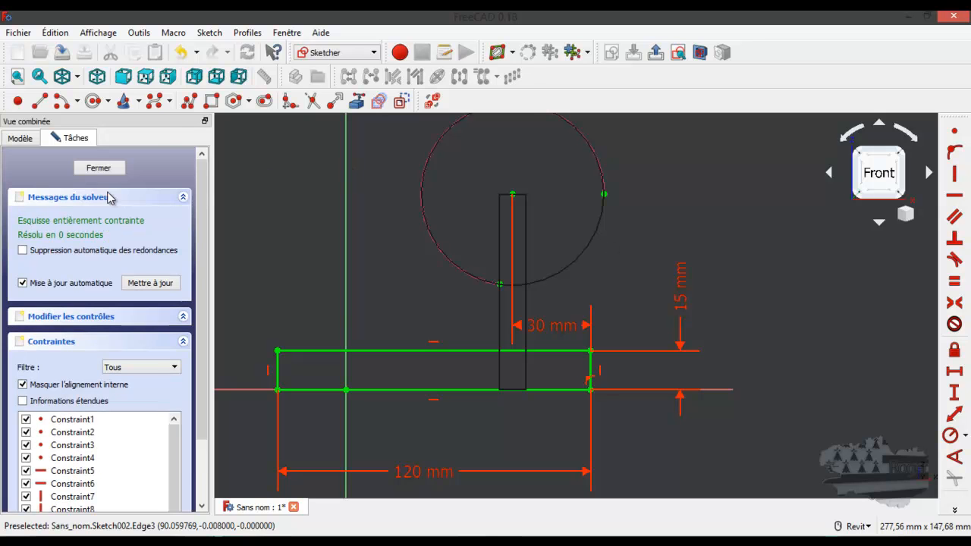
pyautogui.click(106, 170)
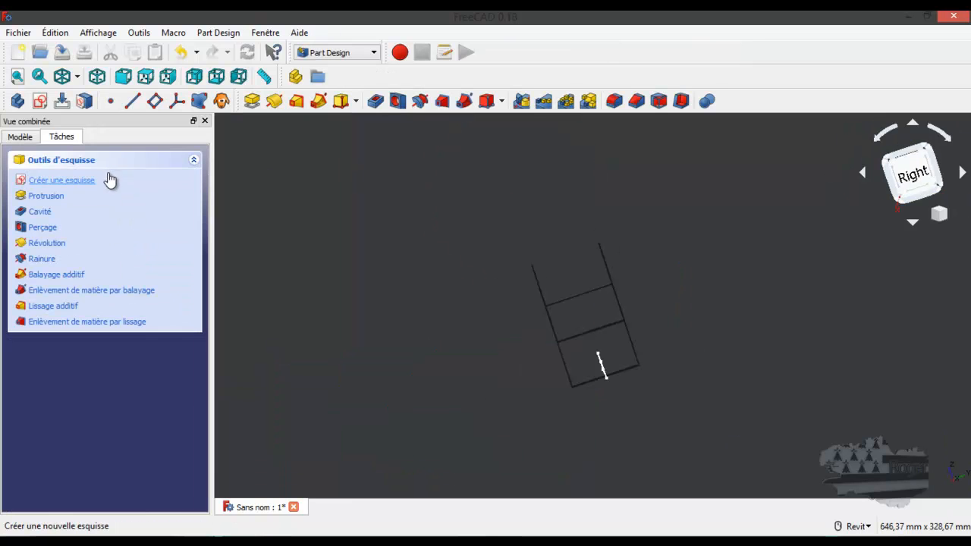
# - Switch the model's display from wireframe back to the as-is draw style
pyautogui.keyDown('shift'); pyautogui.moveTo(412, 341); pyautogui.dragTo(585, 325, button='middle'); pyautogui.keyUp('shift')
pyautogui.click(76, 77)
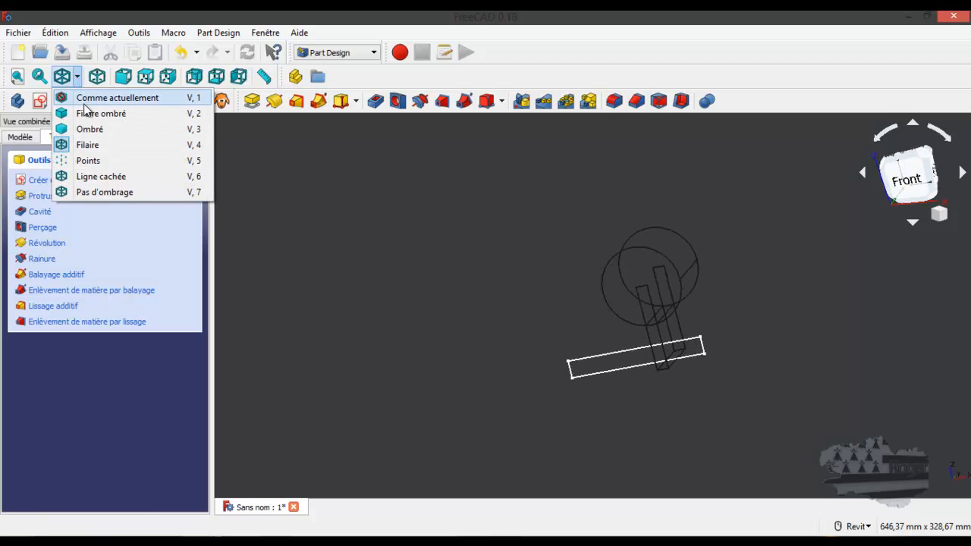
pyautogui.click(95, 96)
pyautogui.scroll(4, 665, 313)
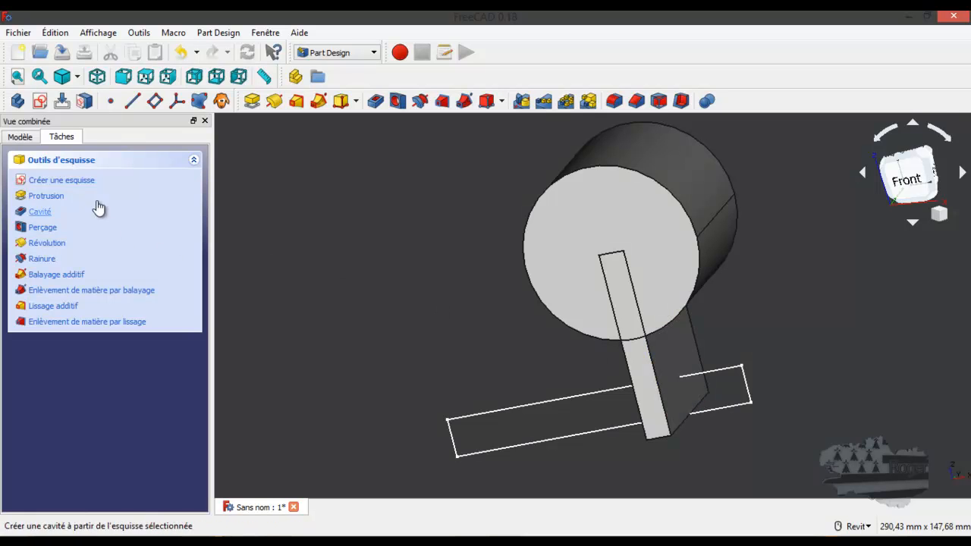
# - Pad the base rectangle sketch 80 mm, symmetric to the sketch plane
pyautogui.click(47, 197)
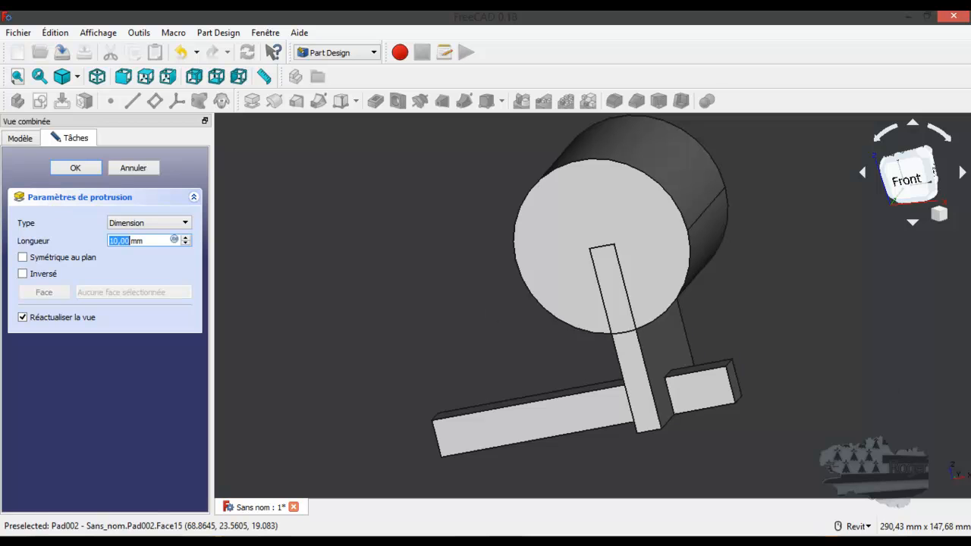
pyautogui.moveTo(969, 113)
pyautogui.mouseDown()
pyautogui.moveTo(827, 78)
pyautogui.moveTo(816, 65)
pyautogui.mouseUp()
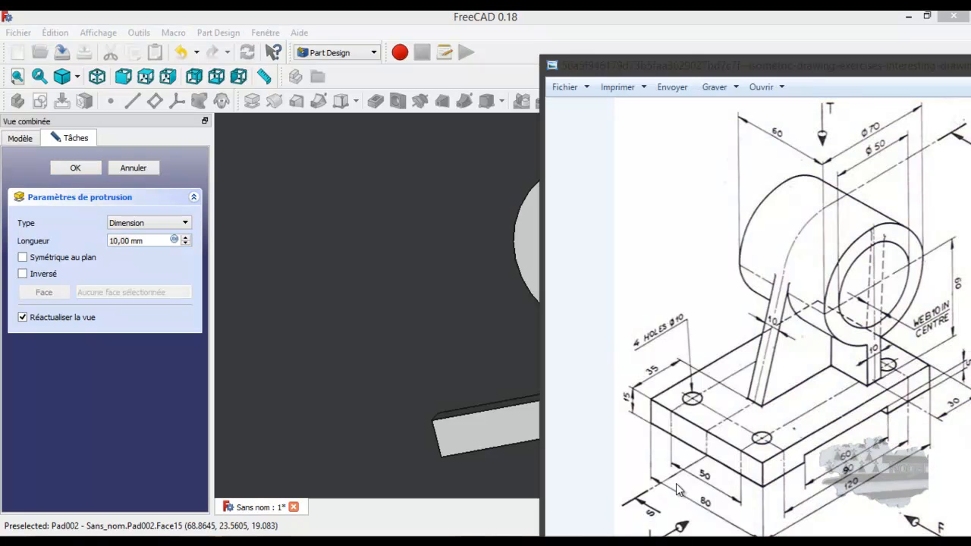
pyautogui.moveTo(807, 71); pyautogui.dragTo(970, 86)
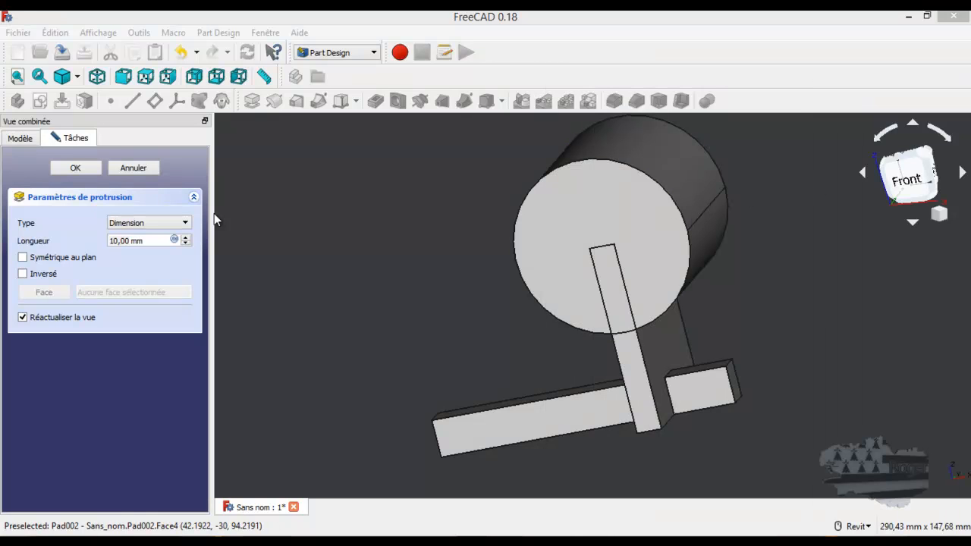
pyautogui.moveTo(114, 242); pyautogui.dragTo(105, 245)
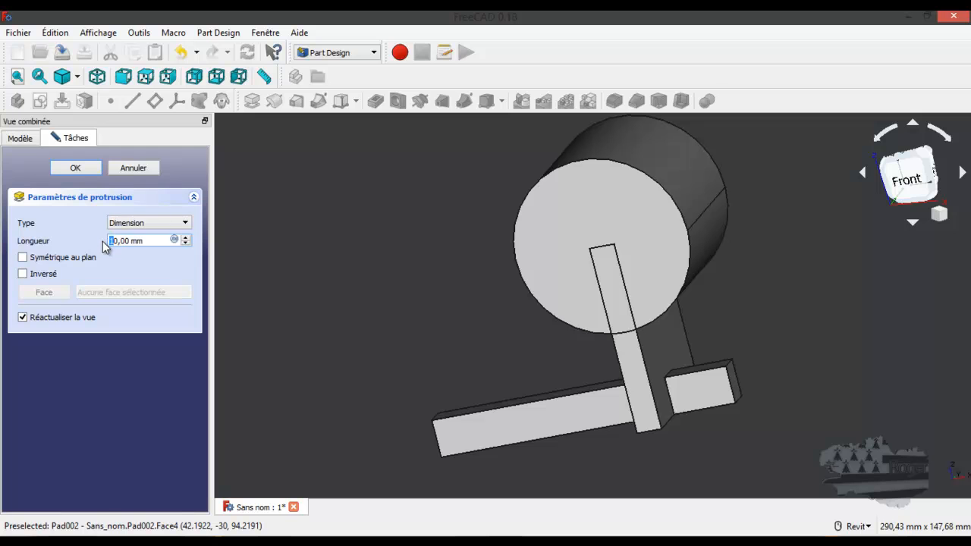
pyautogui.write('8')
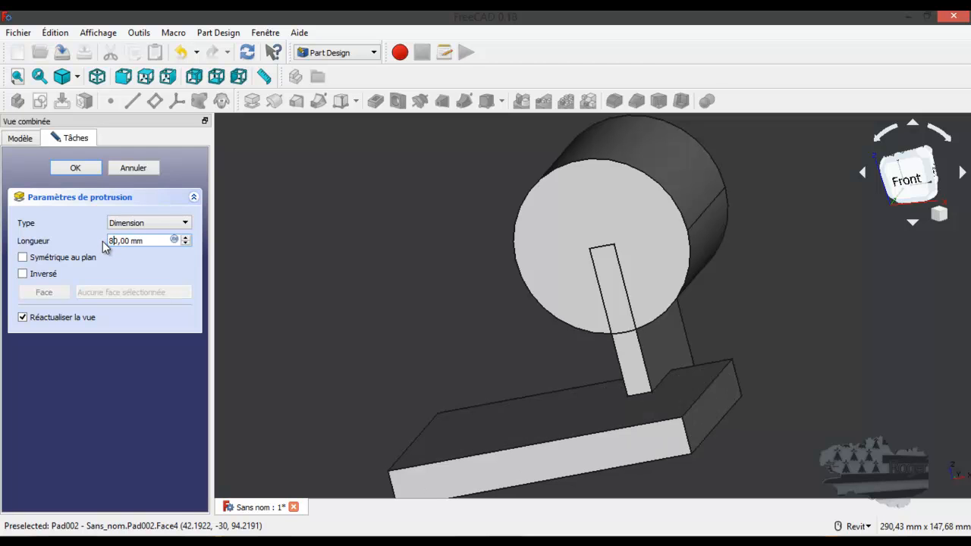
pyautogui.click(23, 257)
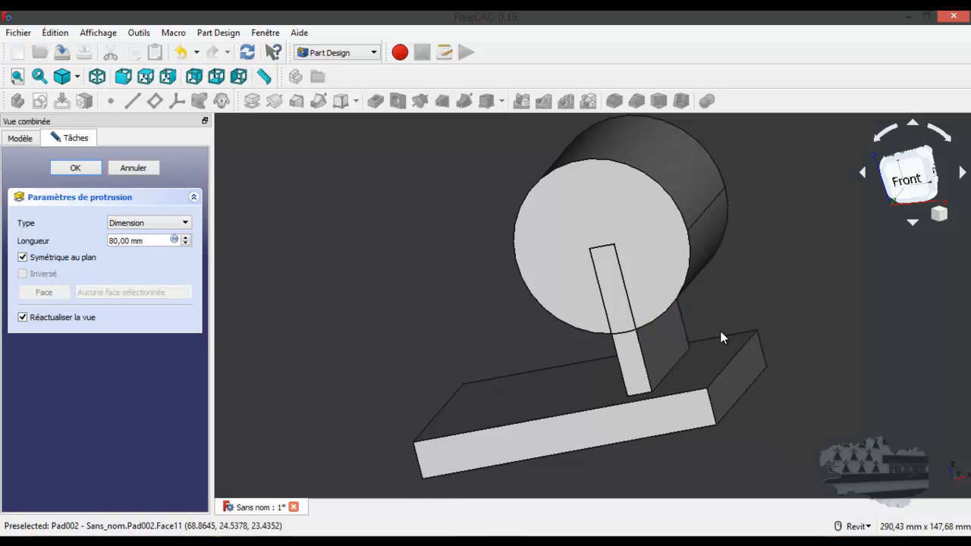
pyautogui.keyDown('shift'); pyautogui.moveTo(724, 332); pyautogui.dragTo(628, 364, button='middle'); pyautogui.keyUp('shift')
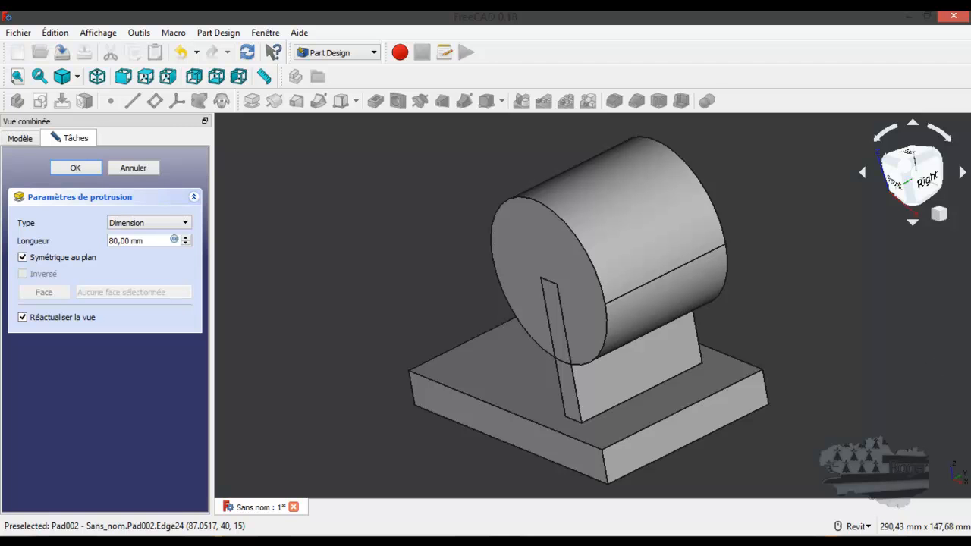
pyautogui.moveTo(970, 98)
pyautogui.mouseDown()
pyautogui.moveTo(836, 51)
pyautogui.moveTo(764, 10)
pyautogui.moveTo(752, 26)
pyautogui.mouseUp()
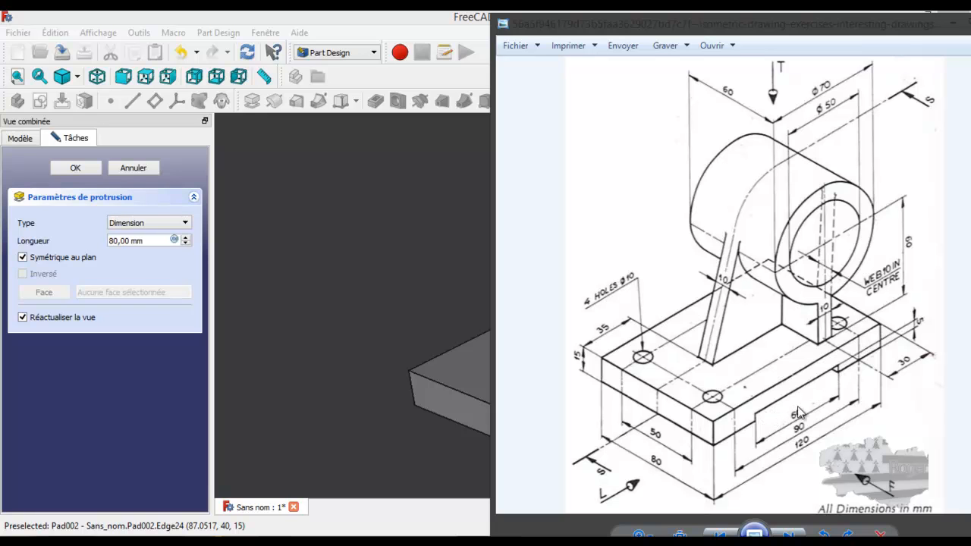
pyautogui.moveTo(836, 20); pyautogui.dragTo(970, 22)
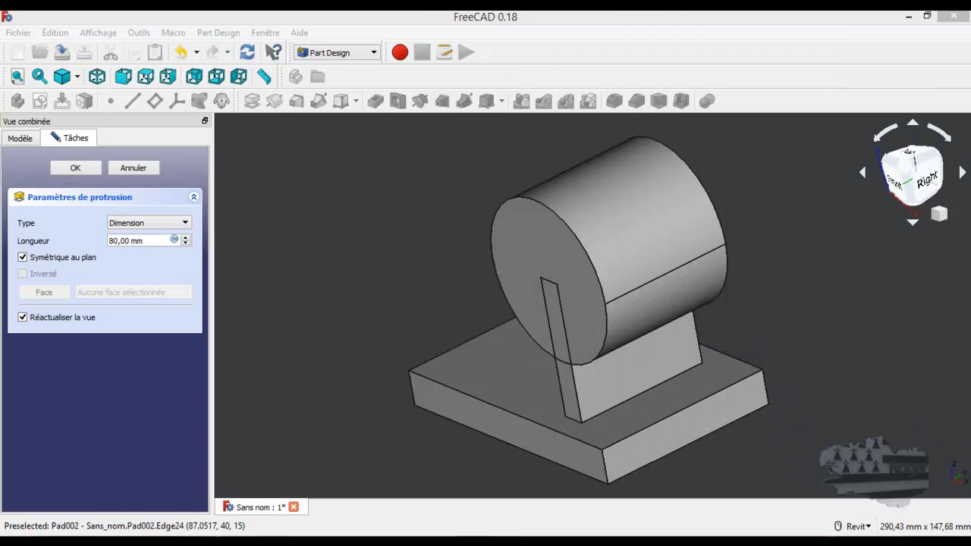
pyautogui.click(517, 429)
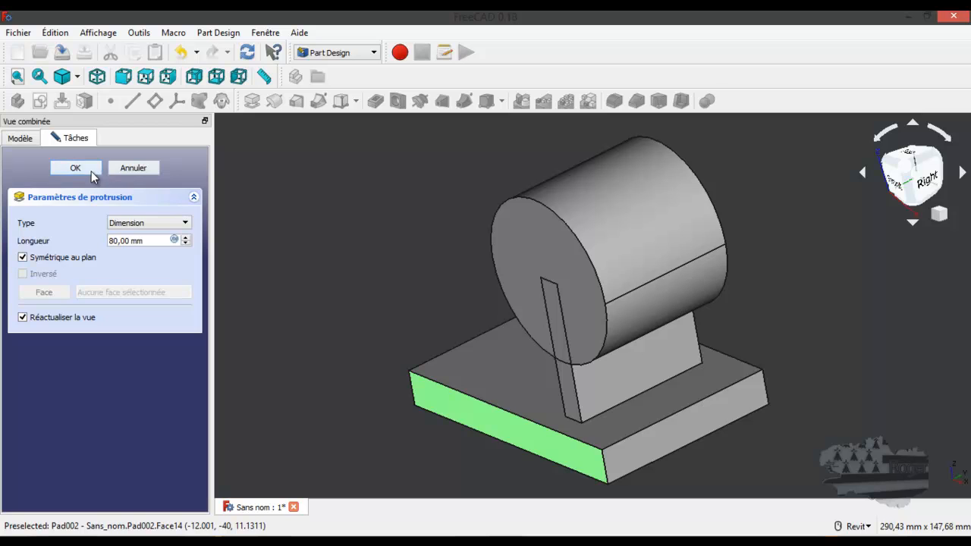
pyautogui.click(75, 167)
# - Create a new sketch on the 120 mm long front side face of the base
pyautogui.click(498, 427)
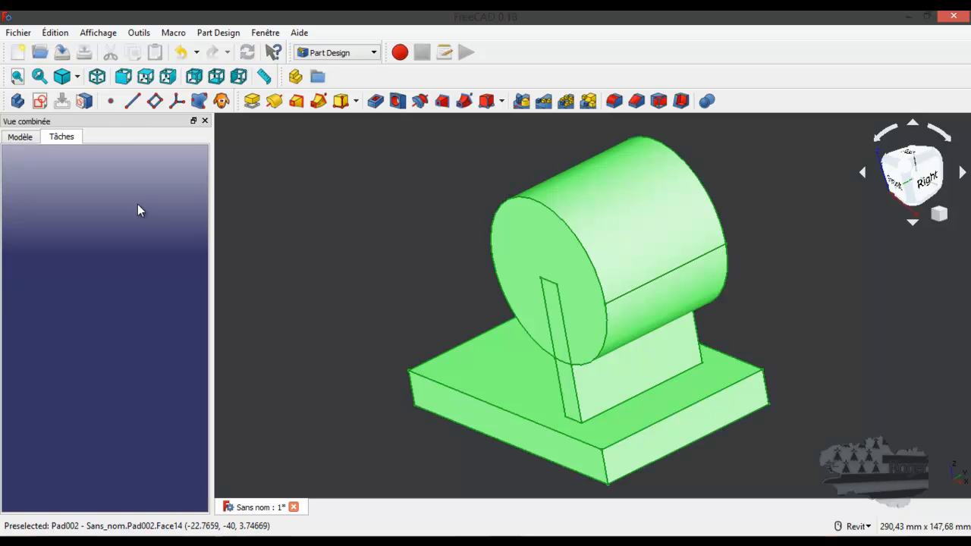
pyautogui.click(275, 297)
pyautogui.click(473, 418)
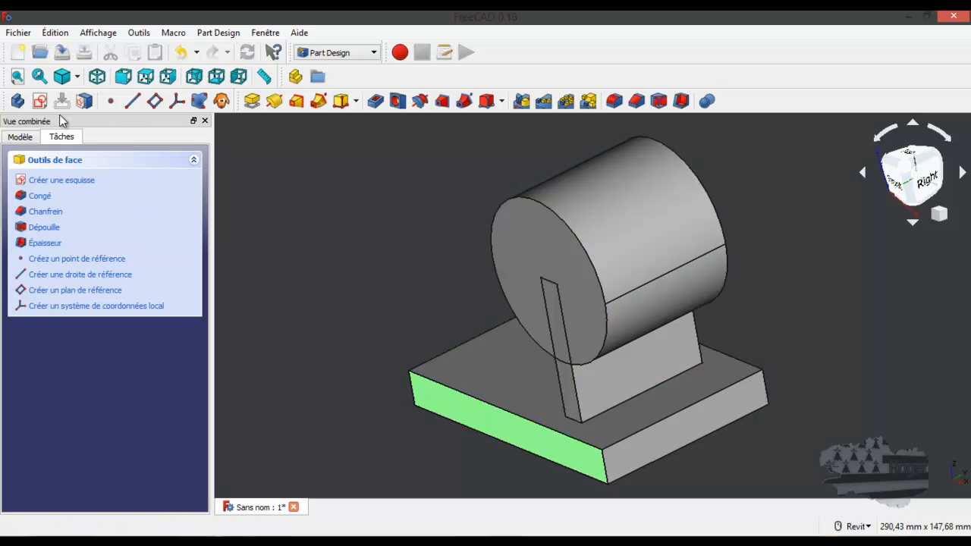
pyautogui.click(39, 100)
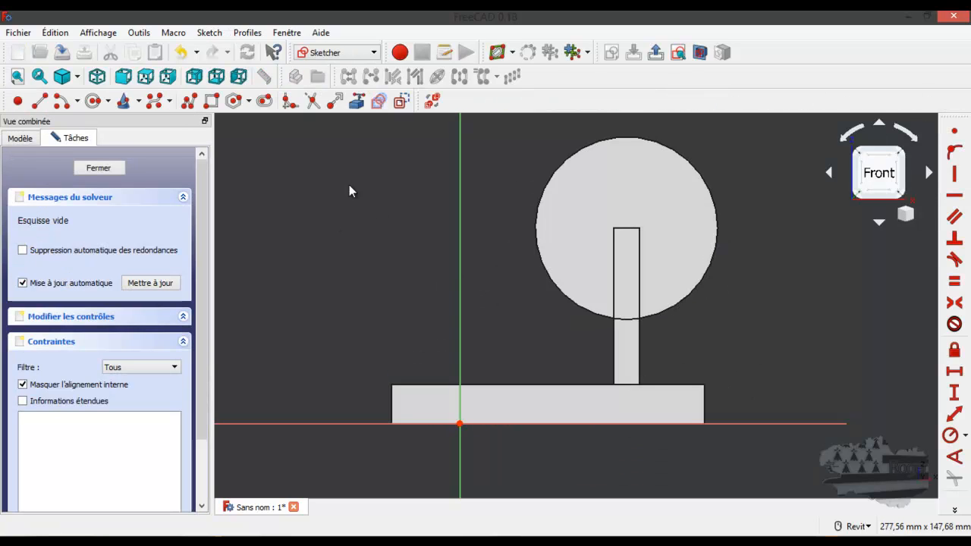
# - Sketch a rectangle about 62 mm wide and 12.5 mm high straddling the base's lower edge
pyautogui.click(211, 101)
pyautogui.scroll(2, 526, 440)
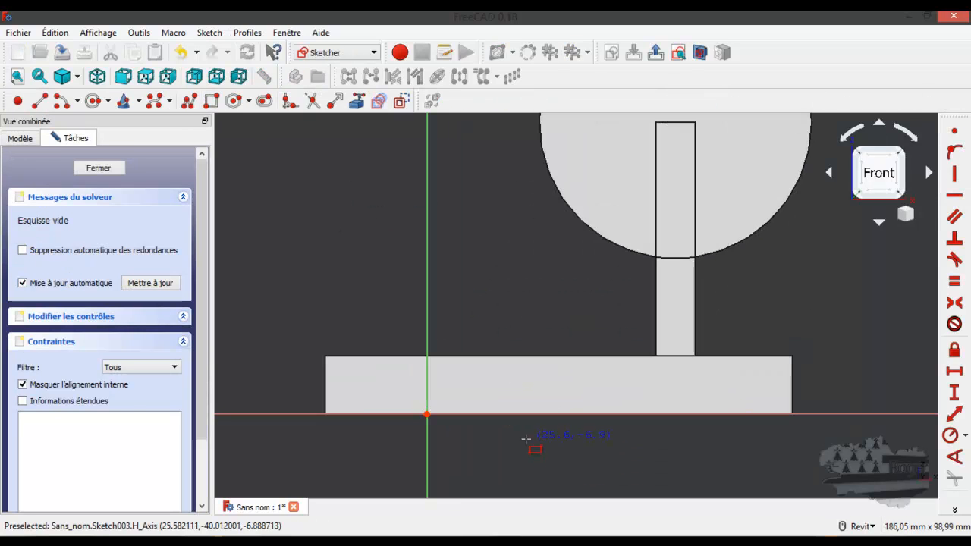
pyautogui.click(439, 444)
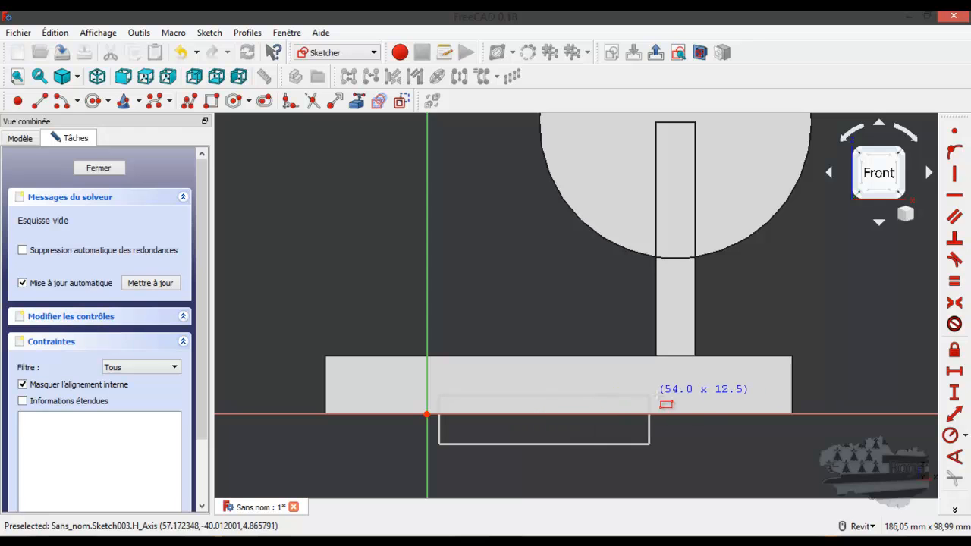
pyautogui.click(679, 394)
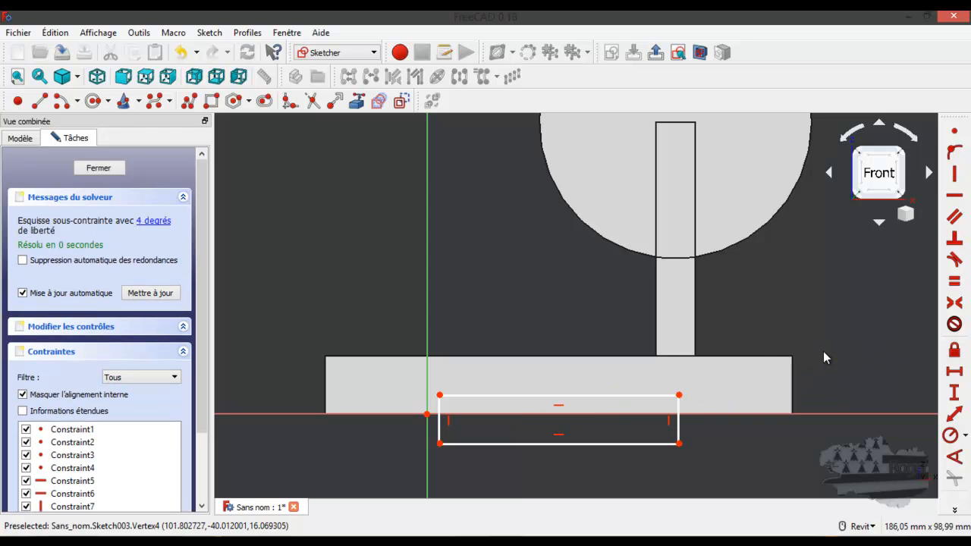
# - Constrain the new rectangle's upper edge to a horizontal length of 60 mm
pyautogui.click(639, 392)
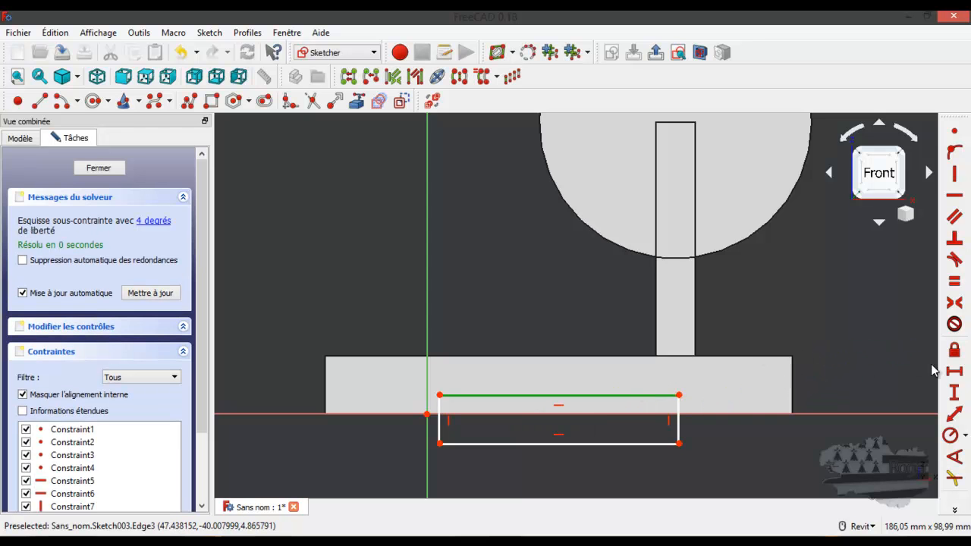
pyautogui.click(953, 371)
pyautogui.write('60')
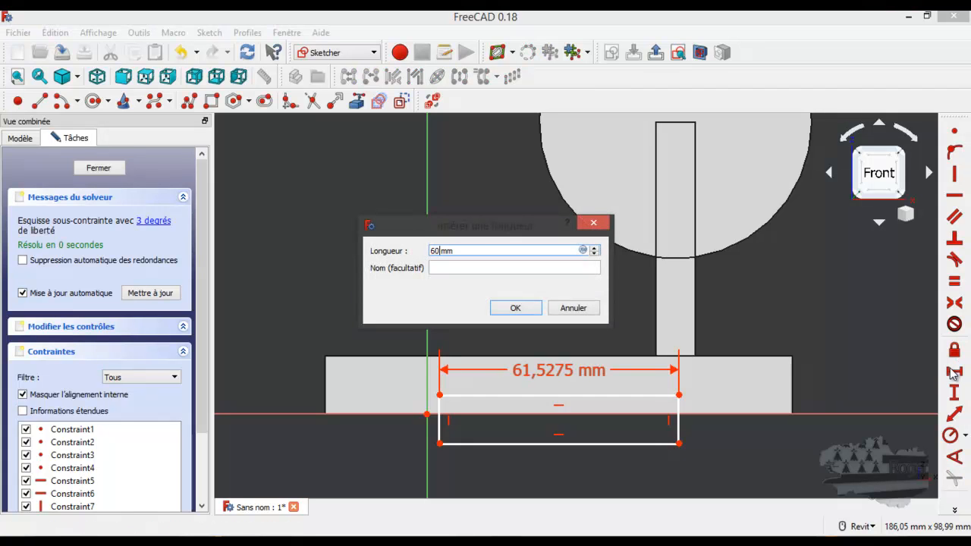
pyautogui.click(520, 306)
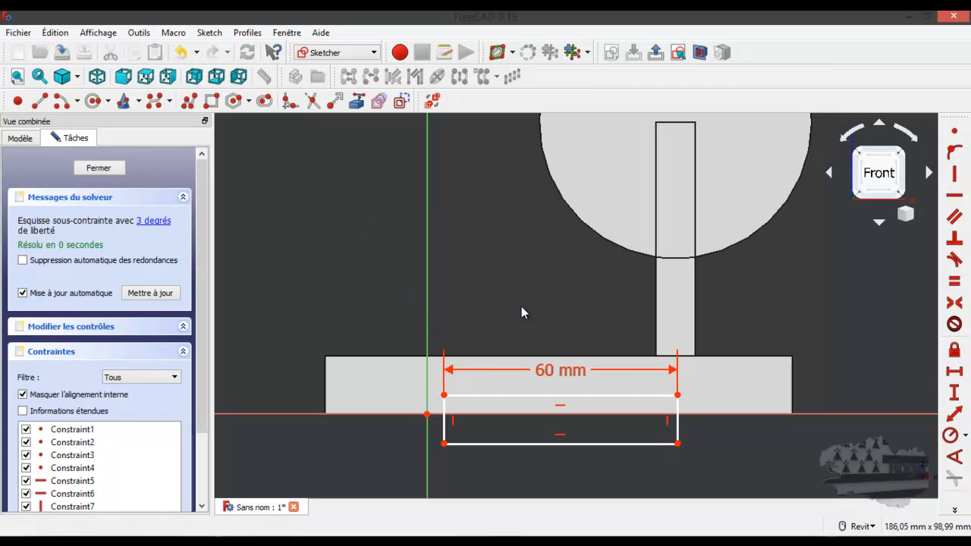
# - Constrain the rectangle's upper-left corner 5 mm vertically above the origin and place the dimension clear of the rectangle, below the base's left end
pyautogui.click(678, 395)
pyautogui.click(678, 397)
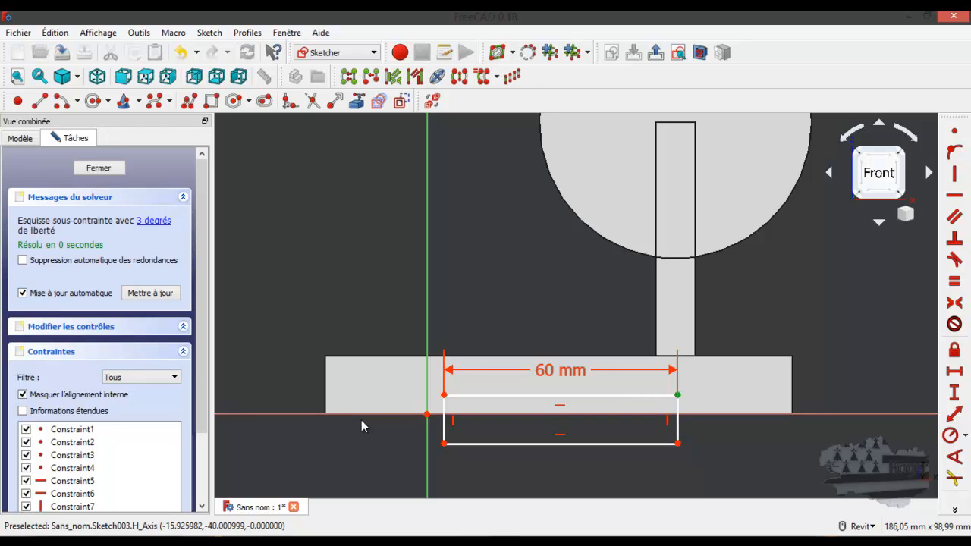
pyautogui.click(443, 395)
pyautogui.click(427, 414)
pyautogui.click(954, 392)
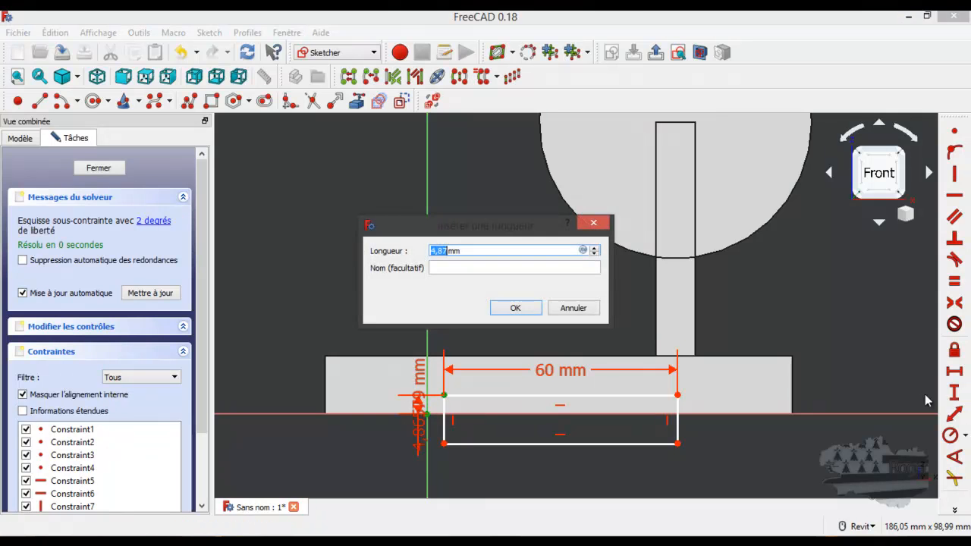
pyautogui.write('5')
pyautogui.press('Return')
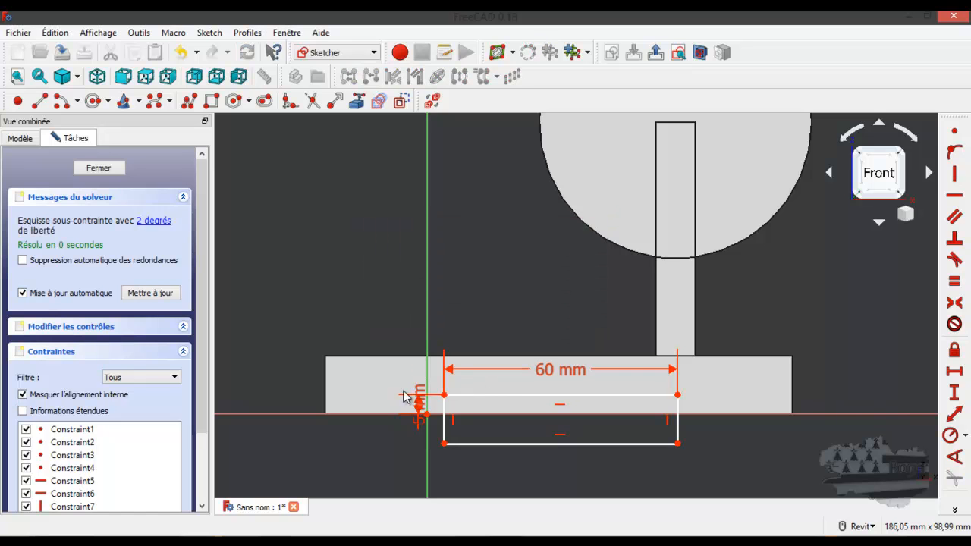
pyautogui.moveTo(418, 398)
pyautogui.mouseDown()
pyautogui.moveTo(372, 398)
pyautogui.moveTo(342, 450)
pyautogui.mouseUp()
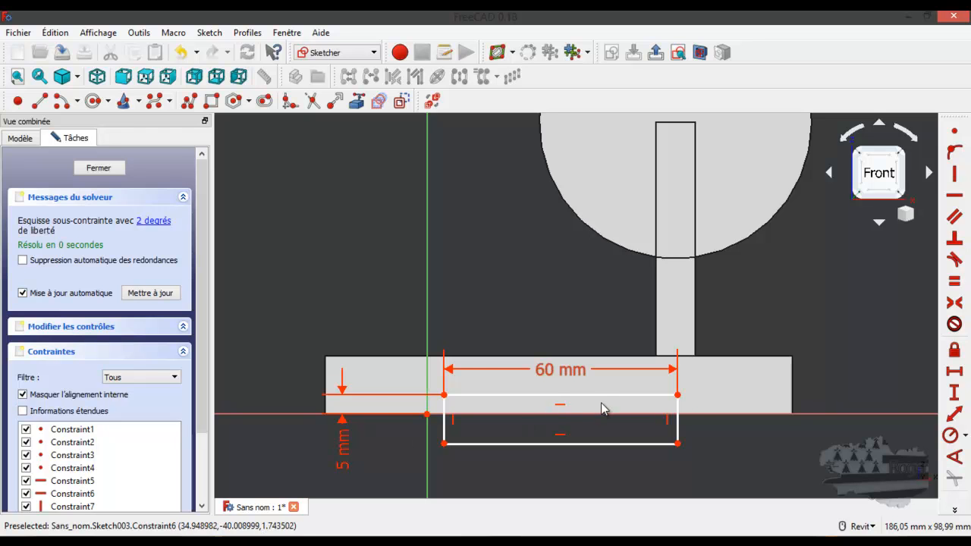
# - Check the underside slot's position along the 120 mm base in the isometric drawing
pyautogui.moveTo(582, 399)
pyautogui.mouseDown()
pyautogui.moveTo(607, 399)
pyautogui.moveTo(547, 401)
pyautogui.moveTo(569, 394)
pyautogui.mouseUp()
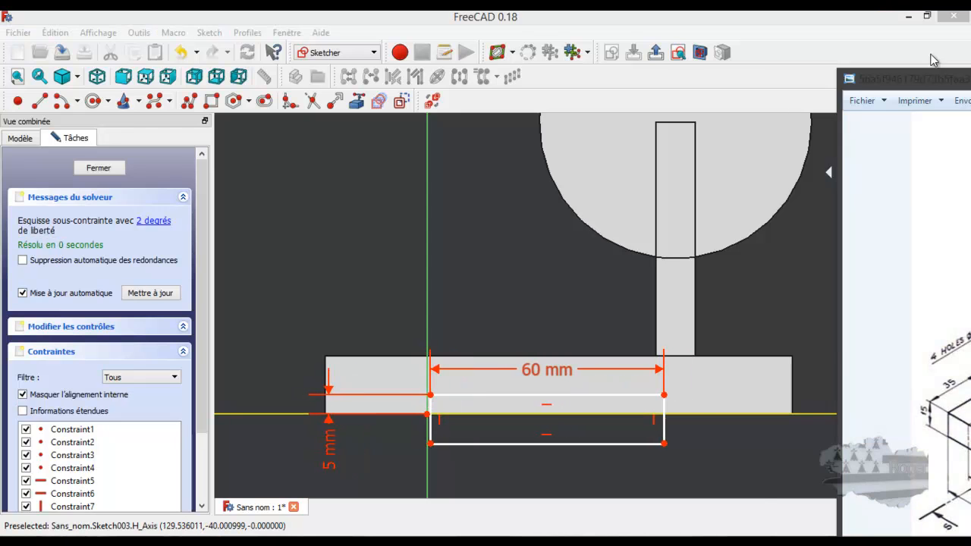
pyautogui.doubleClick(932, 60)
pyautogui.moveTo(932, 60); pyautogui.dragTo(847, 46)
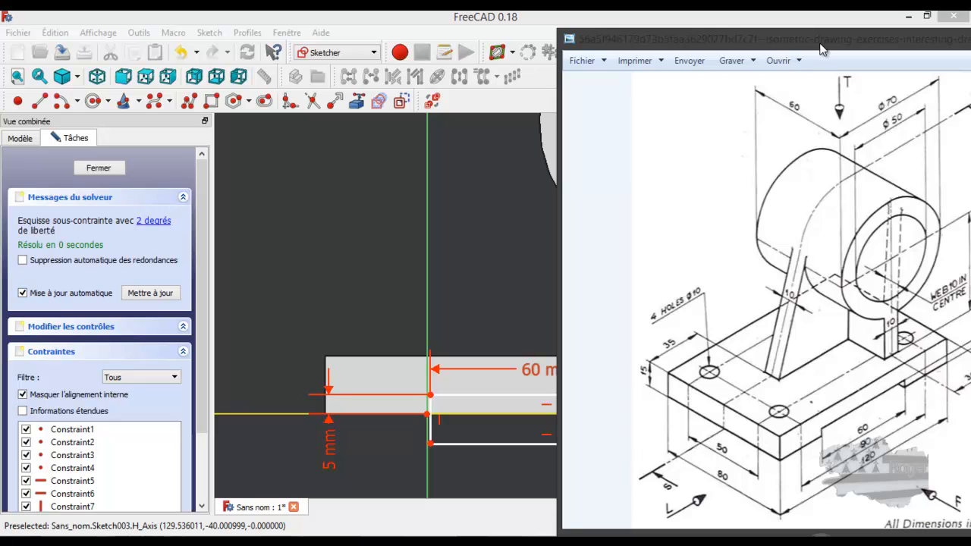
pyautogui.moveTo(813, 40); pyautogui.dragTo(781, 32)
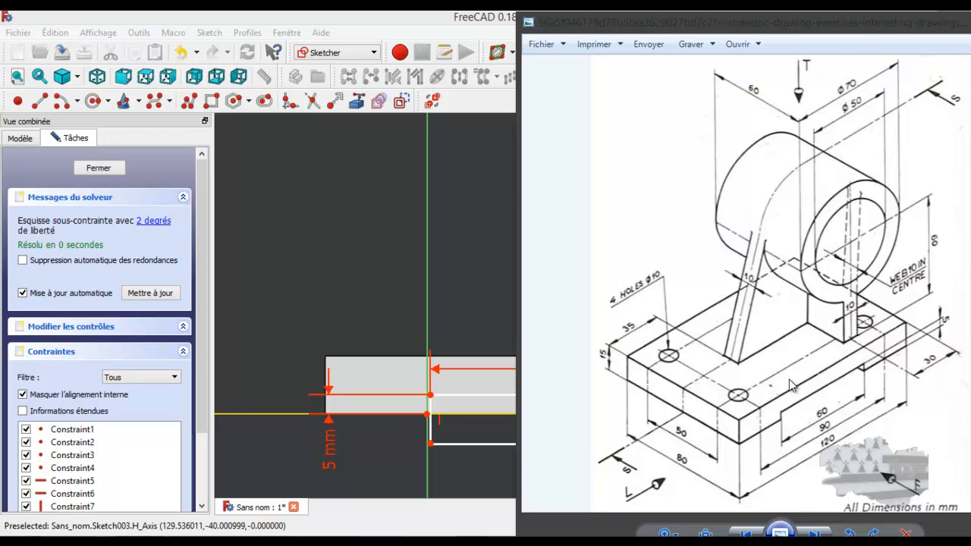
pyautogui.moveTo(782, 20); pyautogui.dragTo(970, 60)
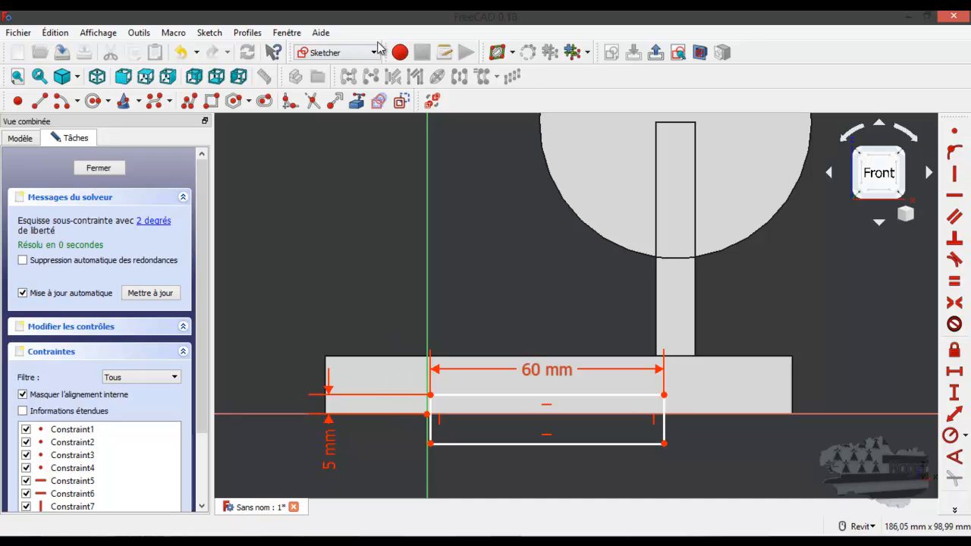
# - Reference the base's upper edge as external geometry and constrain the rectangle's upper-left corner 30 mm horizontally from its left end, with the dimension above the base
pyautogui.click(357, 102)
pyautogui.click(379, 354)
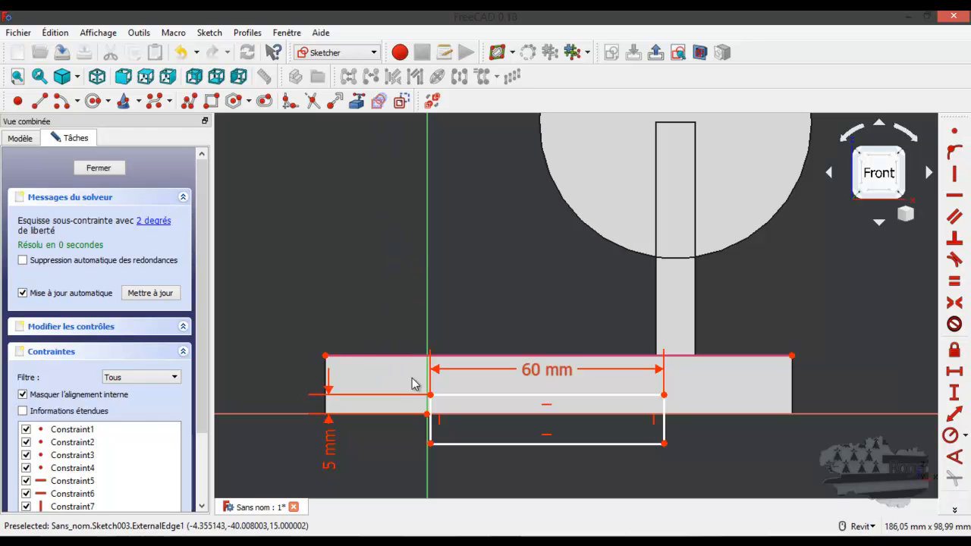
pyautogui.click(430, 395)
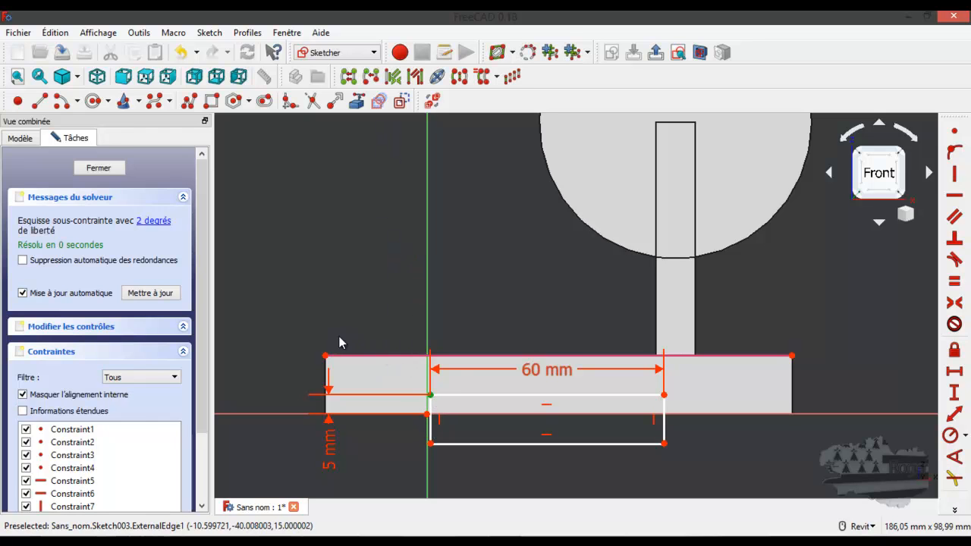
pyautogui.click(325, 355)
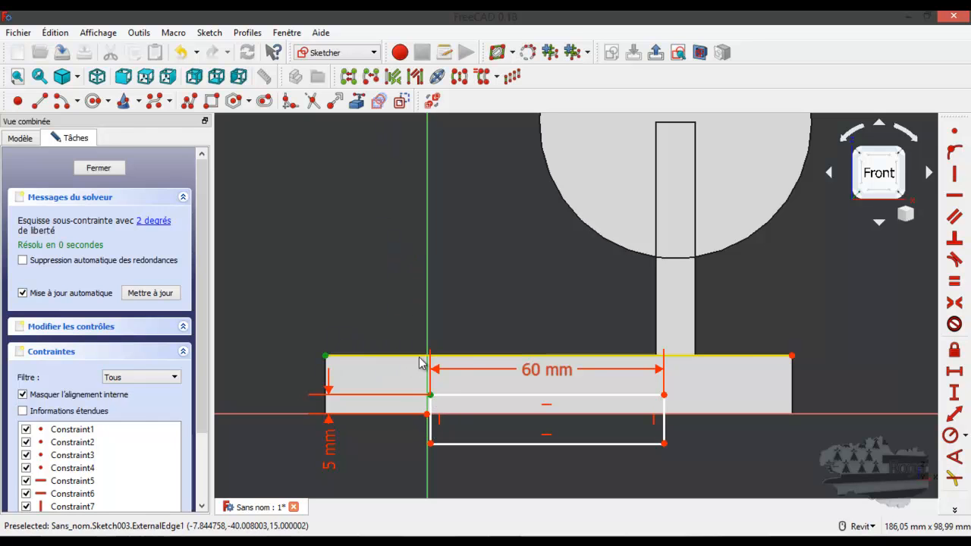
pyautogui.click(954, 370)
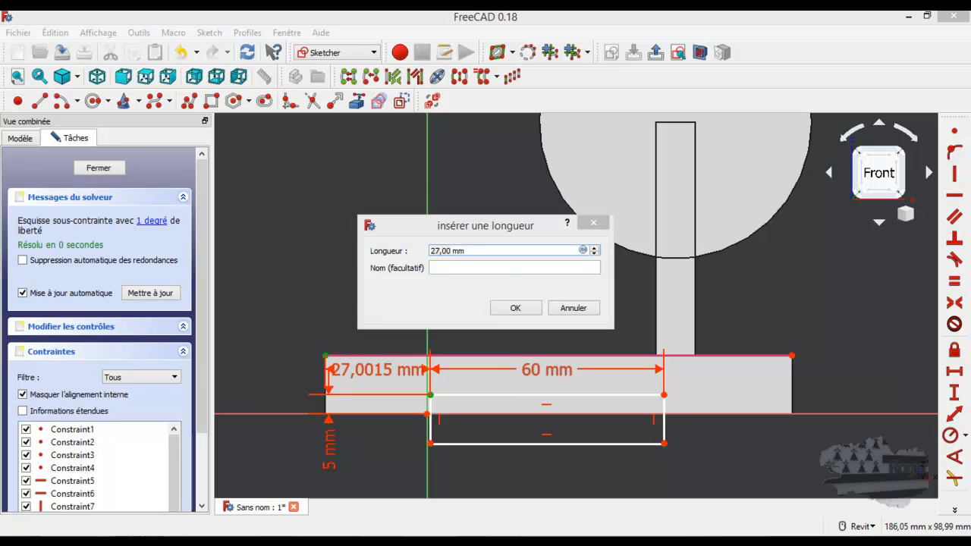
pyautogui.moveTo(970, 98)
pyautogui.mouseDown()
pyautogui.moveTo(745, 82)
pyautogui.moveTo(715, 26)
pyautogui.mouseUp()
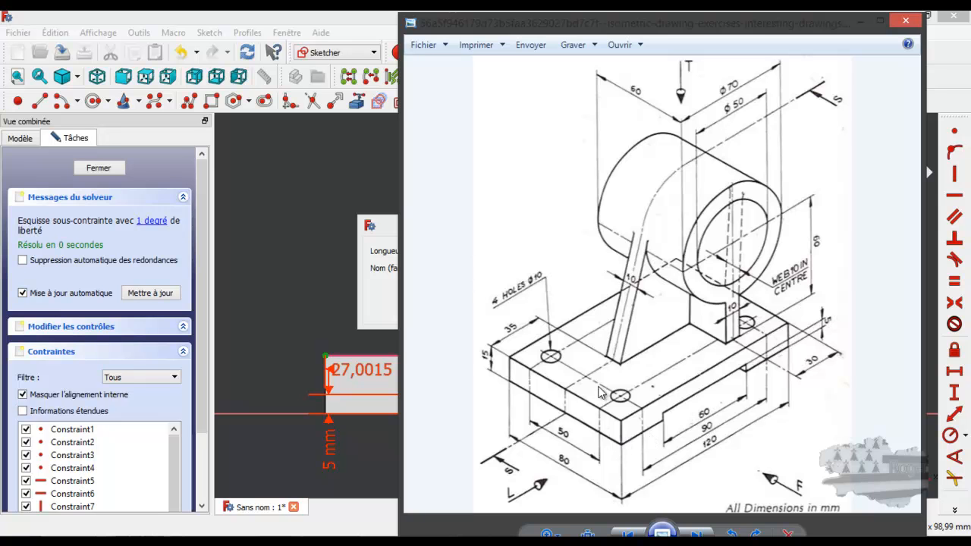
pyautogui.moveTo(682, 25); pyautogui.dragTo(969, 61)
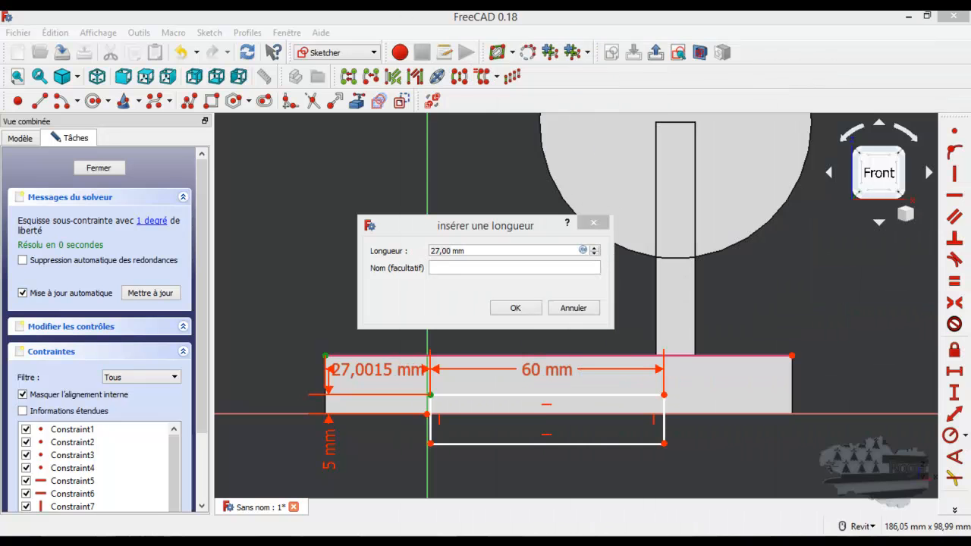
pyautogui.tripleClick(452, 249)
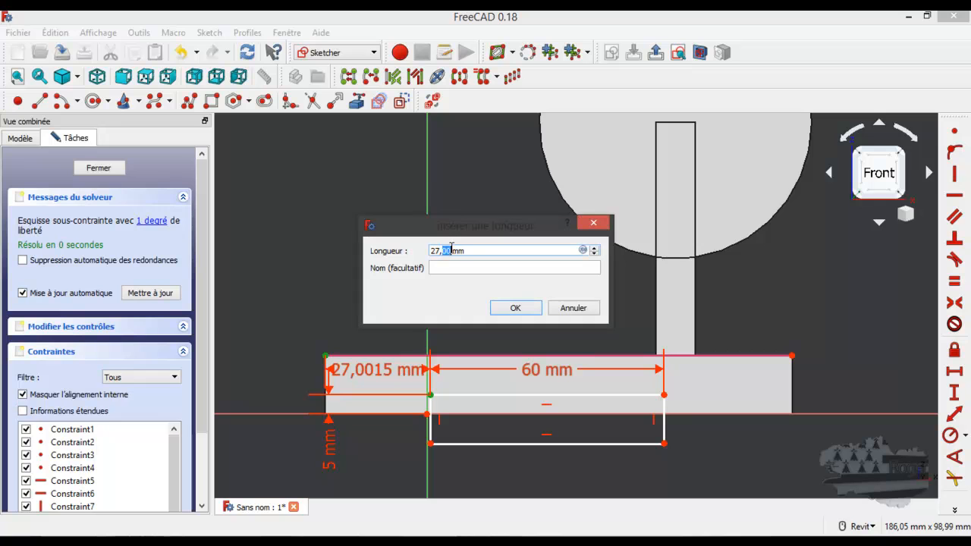
pyautogui.write('30')
pyautogui.click(506, 308)
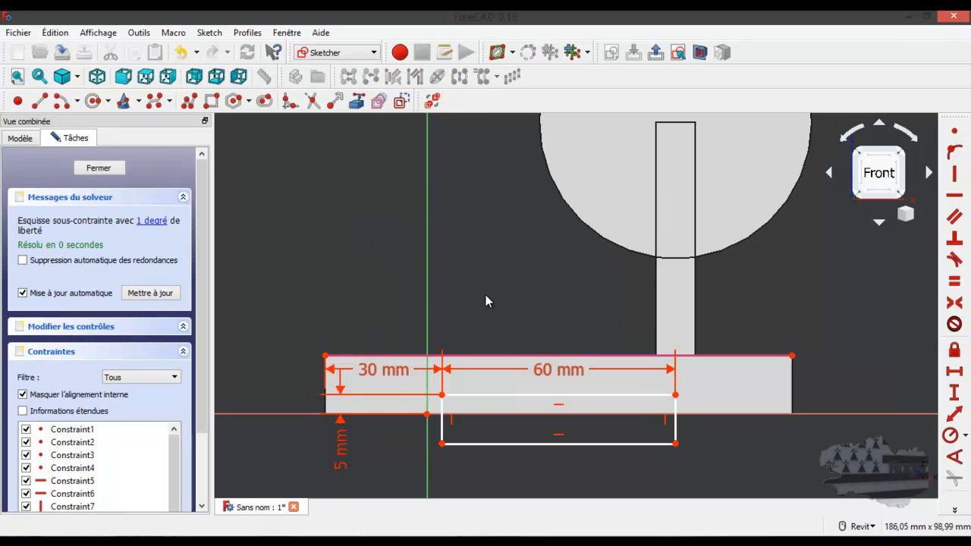
pyautogui.moveTo(396, 371); pyautogui.dragTo(391, 305)
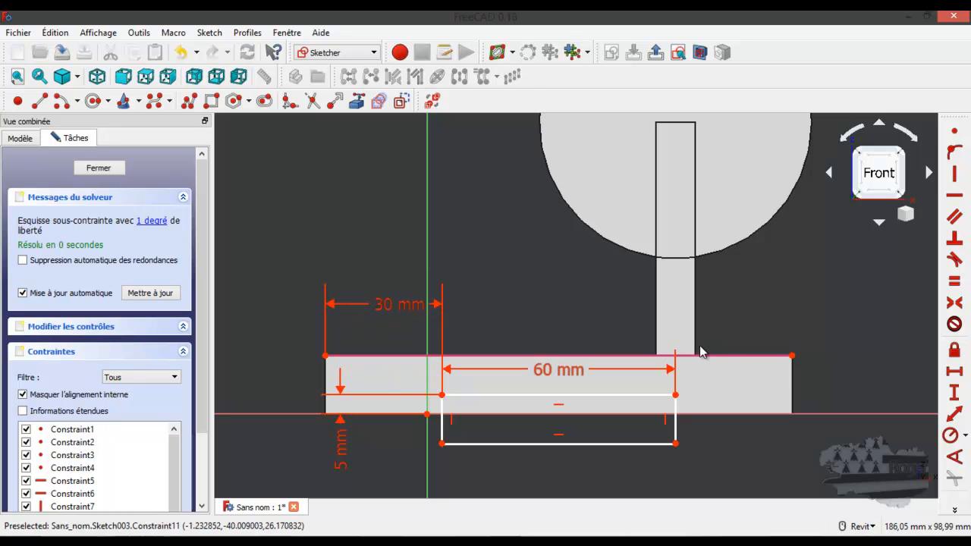
pyautogui.click(791, 356)
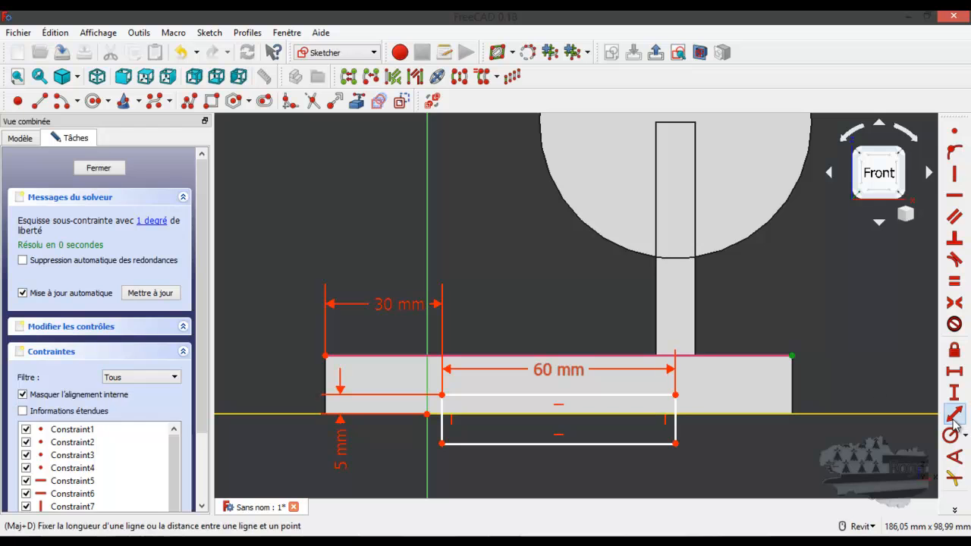
pyautogui.click(954, 372)
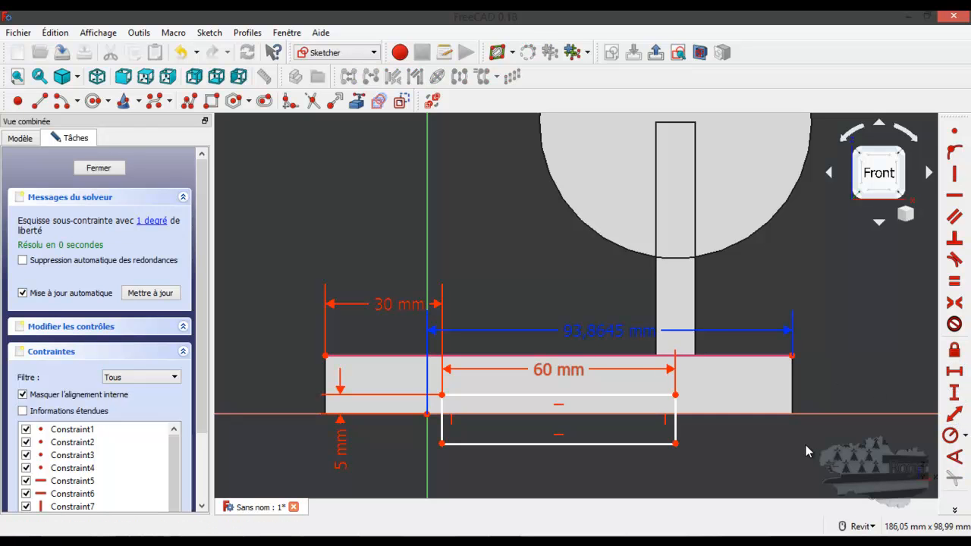
pyautogui.click(629, 334)
pyautogui.press('Delete')
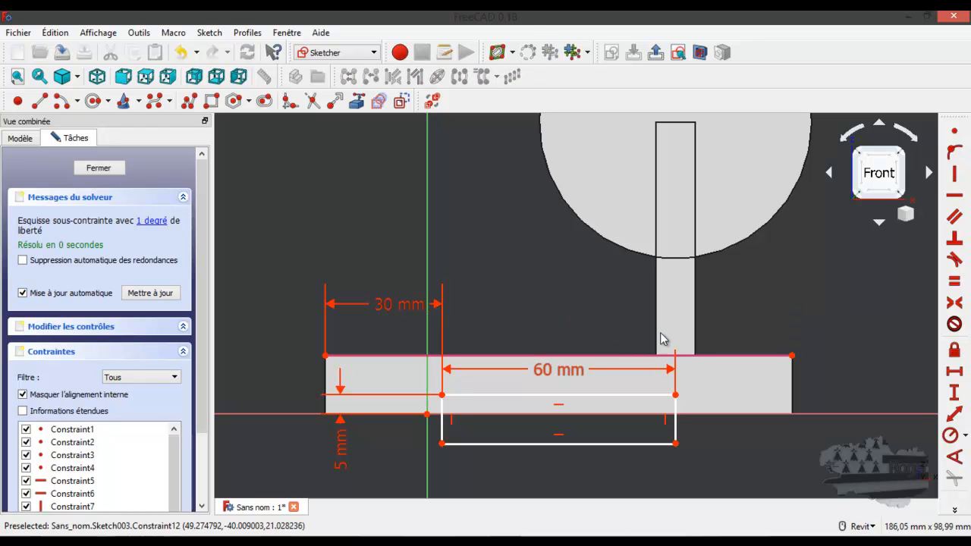
pyautogui.click(675, 394)
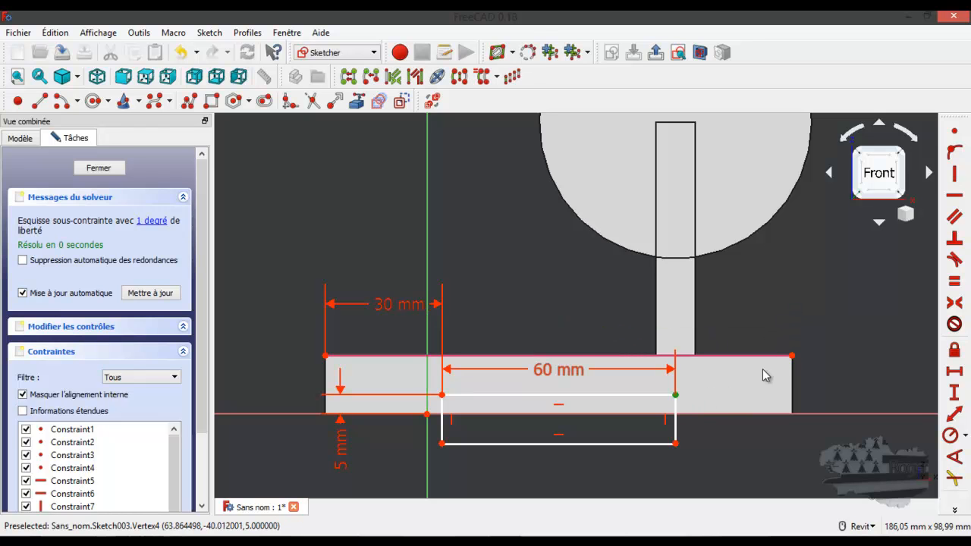
pyautogui.click(954, 370)
pyautogui.click(580, 308)
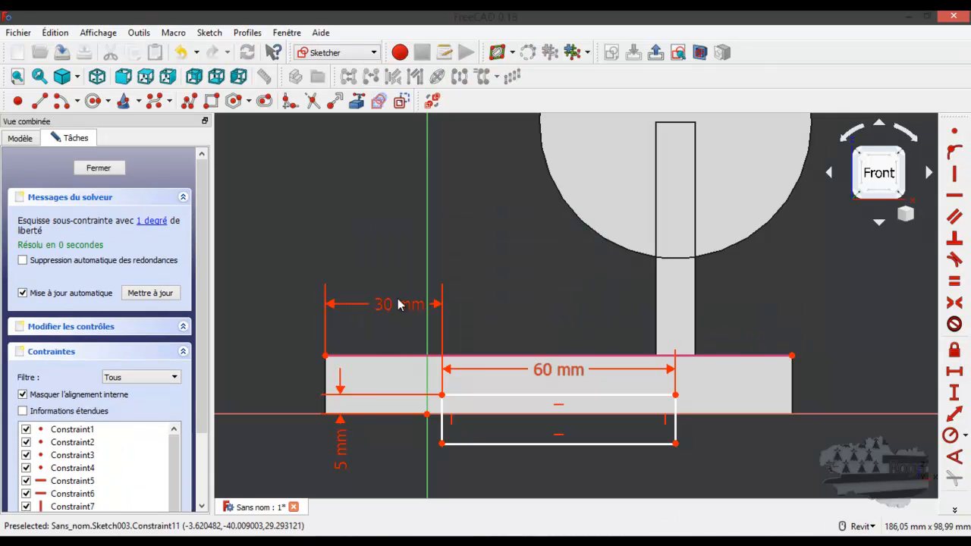
# - Constrain the rectangle's right side to a vertical length of 12.62 mm and place the length and height dimensions clear of the base
pyautogui.moveTo(548, 371); pyautogui.dragTo(558, 314)
pyautogui.click(154, 223)
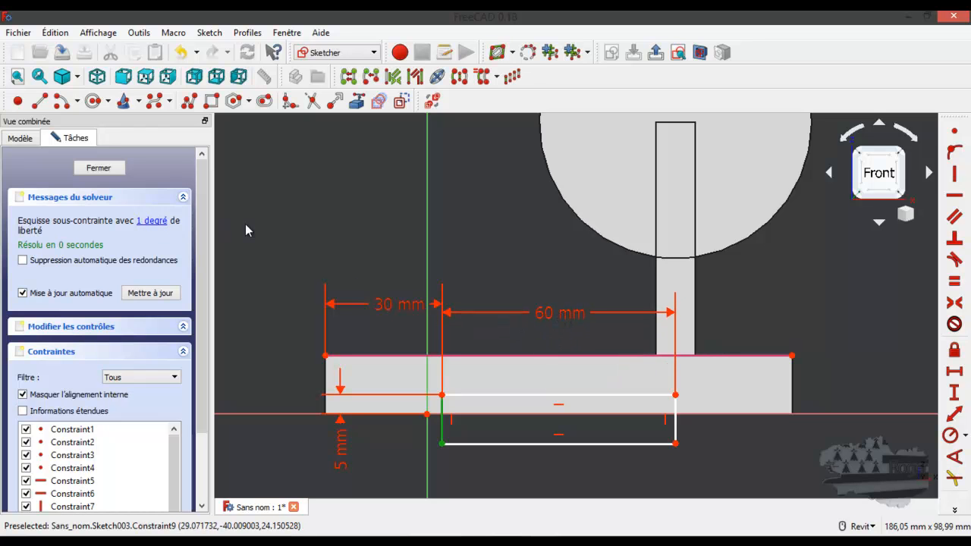
pyautogui.click(443, 429)
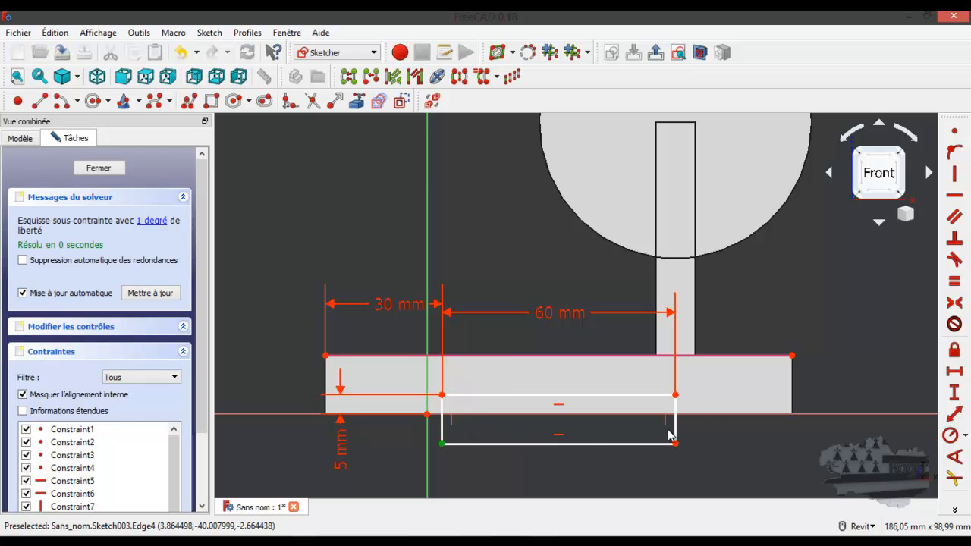
pyautogui.click(674, 425)
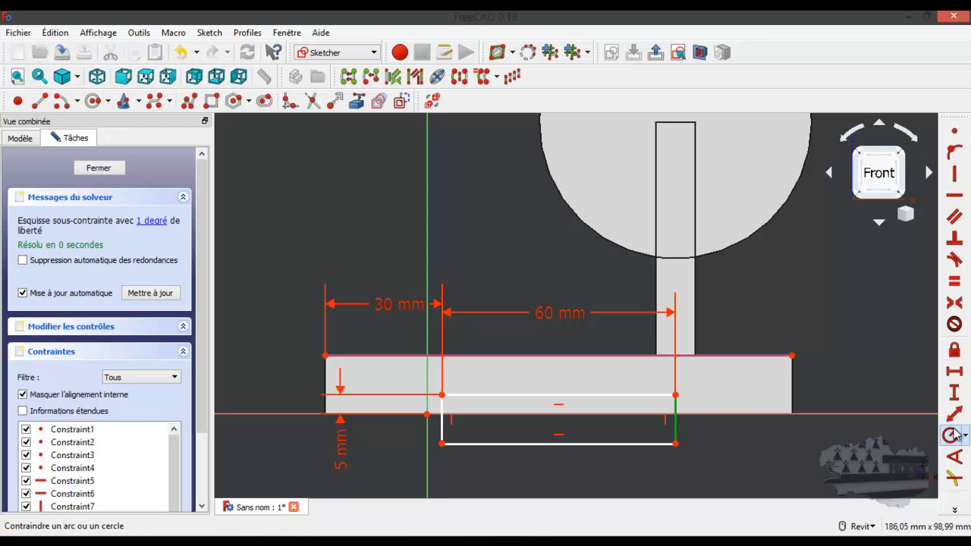
pyautogui.click(953, 392)
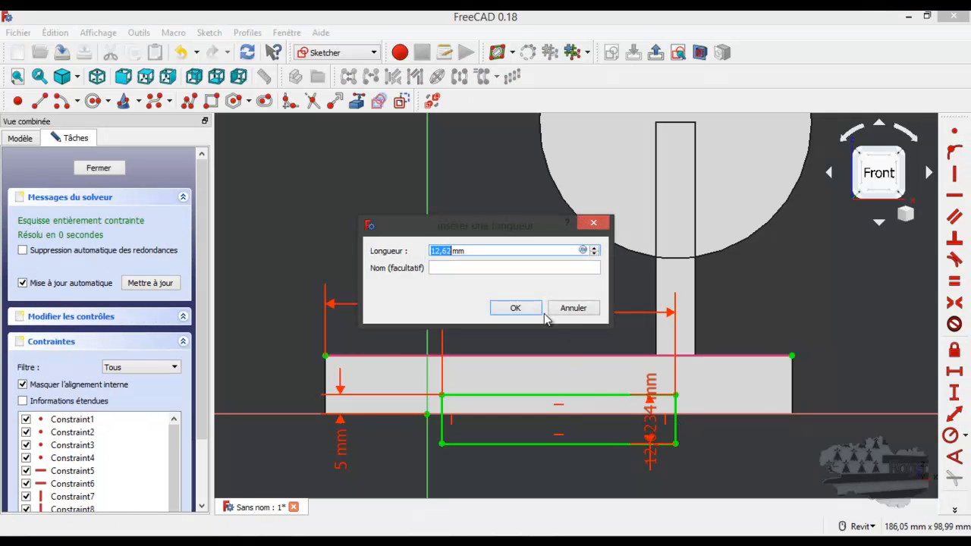
pyautogui.click(514, 308)
pyautogui.moveTo(651, 424); pyautogui.dragTo(821, 315)
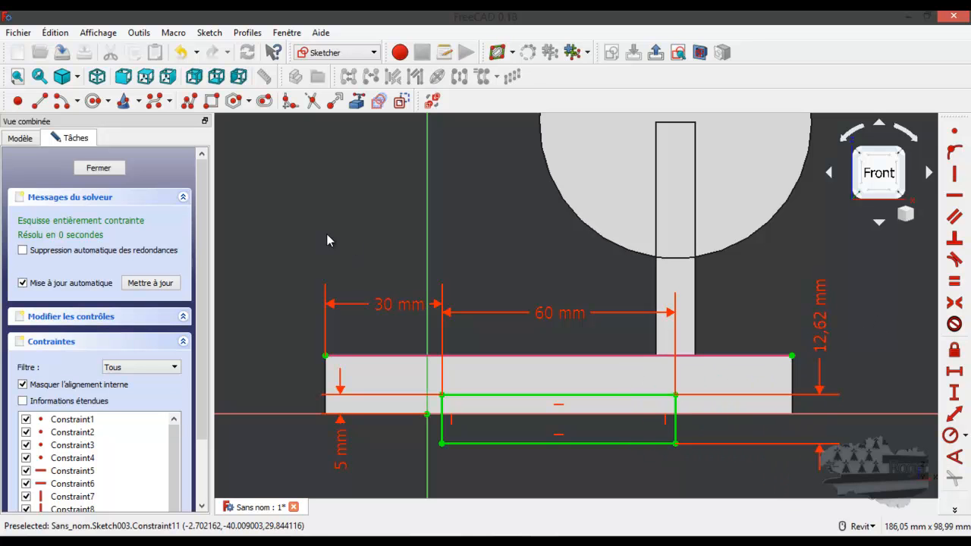
# - Close the sketch and cut the rectangle through the full depth of the base with a through-all Pocket
pyautogui.click(101, 169)
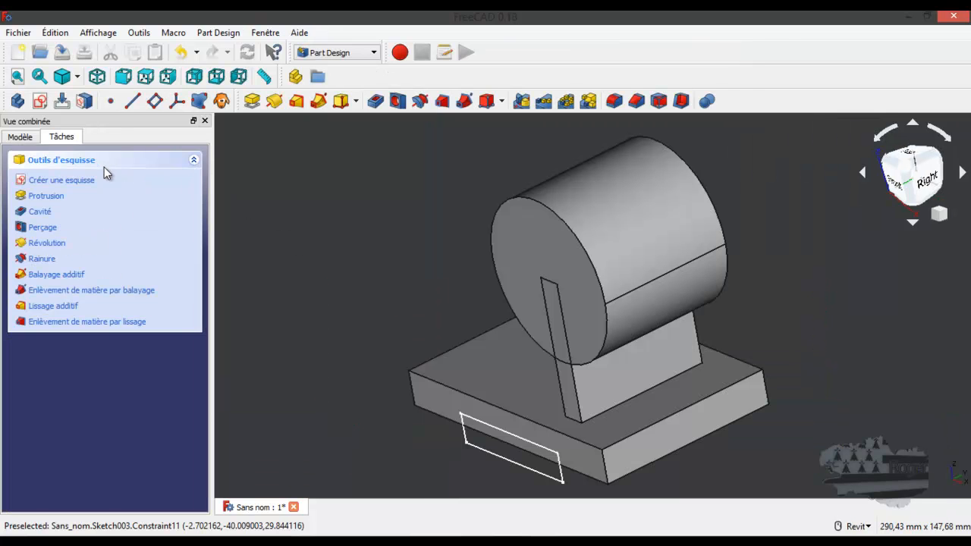
pyautogui.click(44, 199)
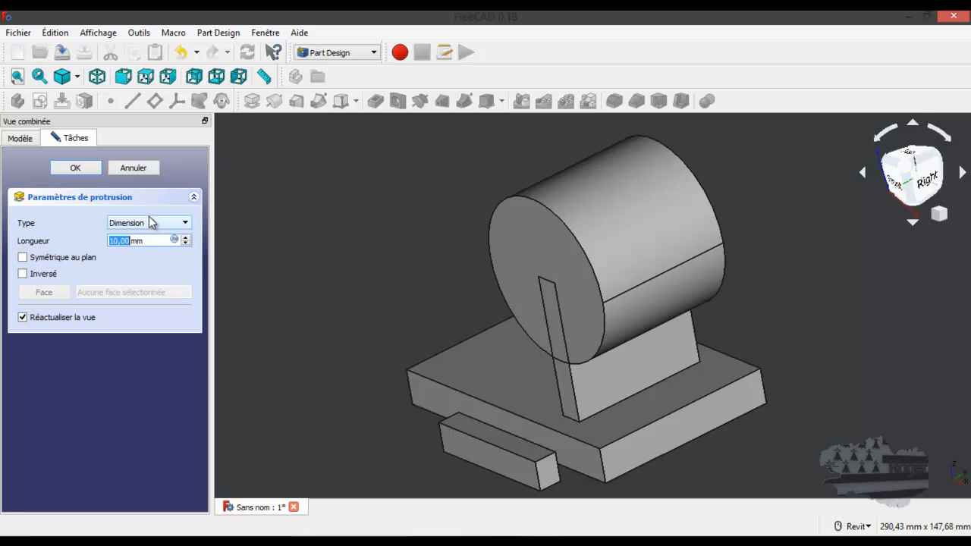
pyautogui.click(135, 168)
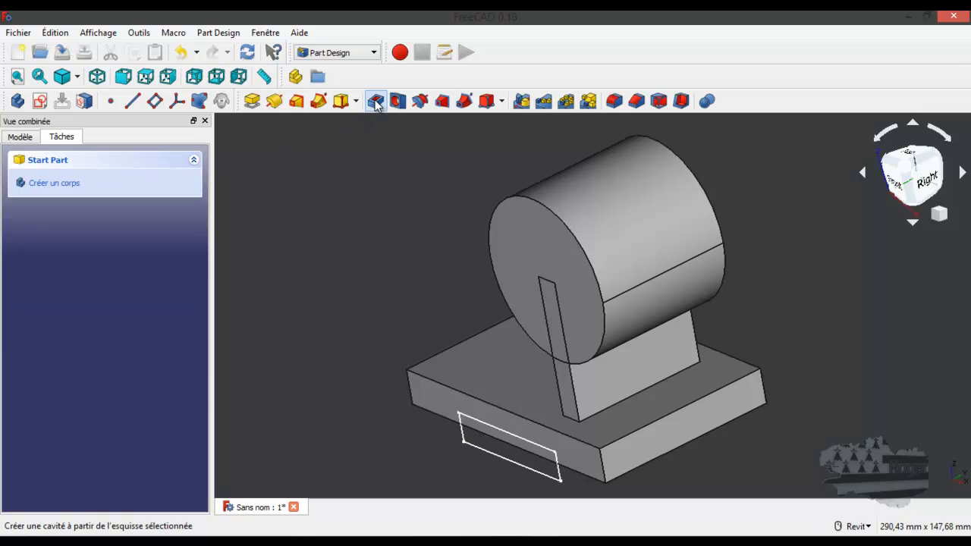
pyautogui.click(376, 102)
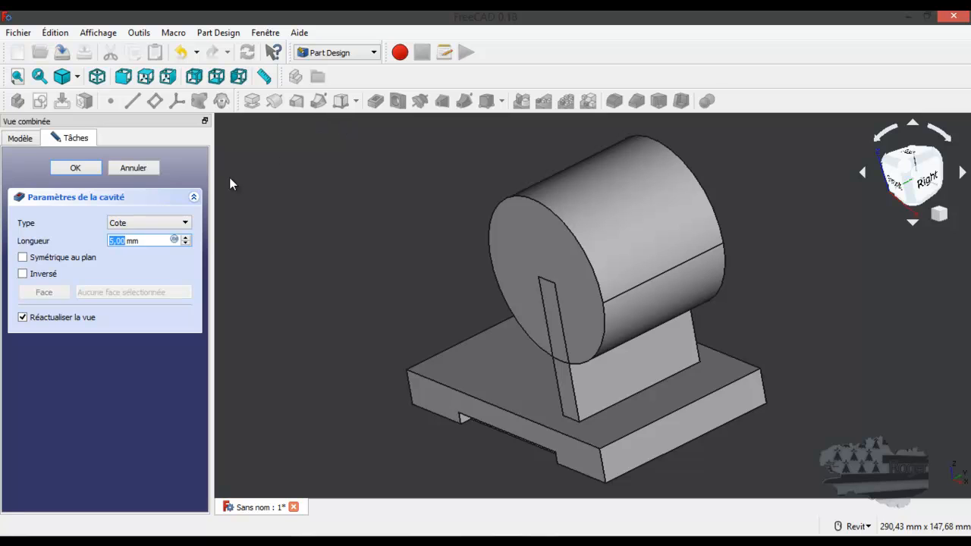
pyautogui.click(155, 226)
pyautogui.click(152, 244)
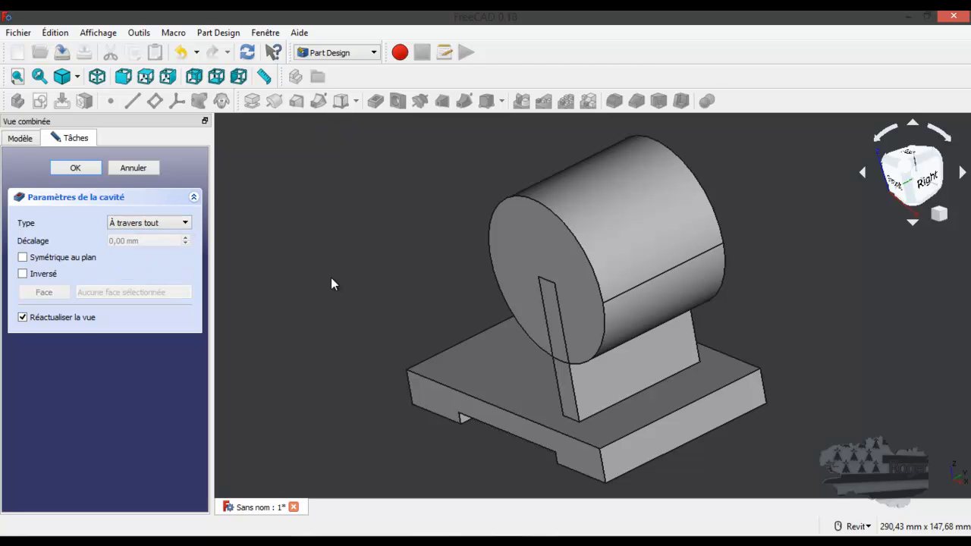
pyautogui.click(94, 166)
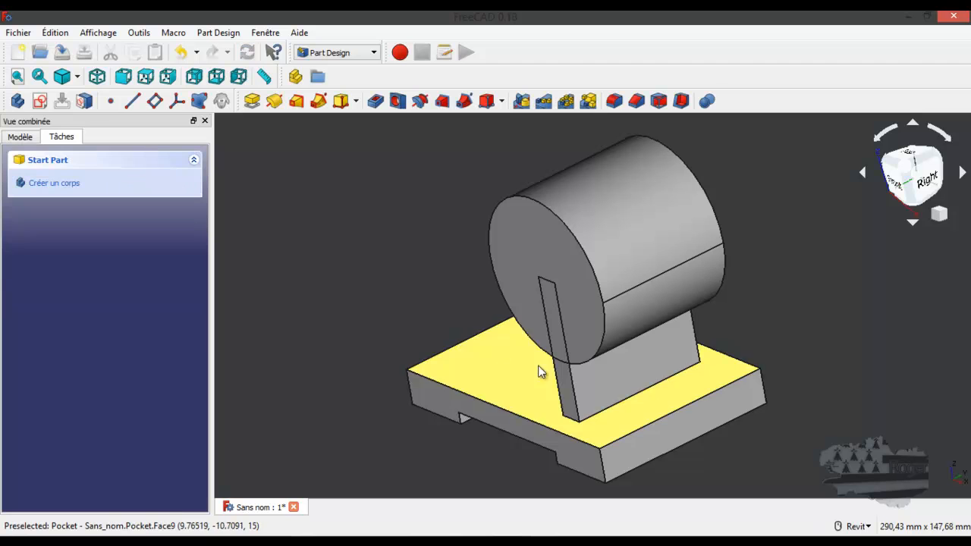
# - Create a sketch on the cylinder's front circular face, leave it empty, and consult the isometric drawing
pyautogui.scroll(2, 559, 374)
pyautogui.keyDown('shift'); pyautogui.moveTo(561, 371); pyautogui.dragTo(639, 260, button='middle'); pyautogui.keyUp('shift')
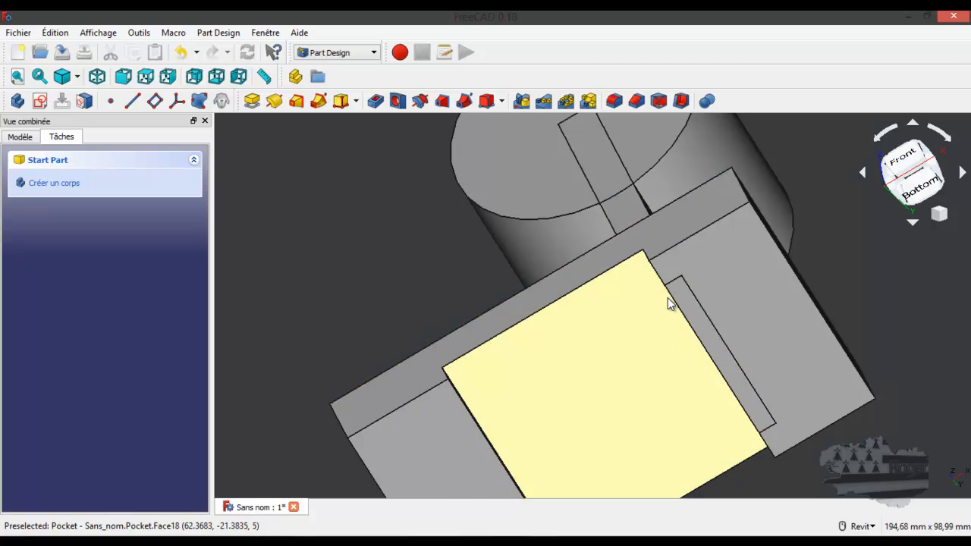
pyautogui.keyDown('shift'); pyautogui.moveTo(667, 310); pyautogui.dragTo(629, 336, button='middle'); pyautogui.keyUp('shift')
pyautogui.scroll(-2, 589, 364)
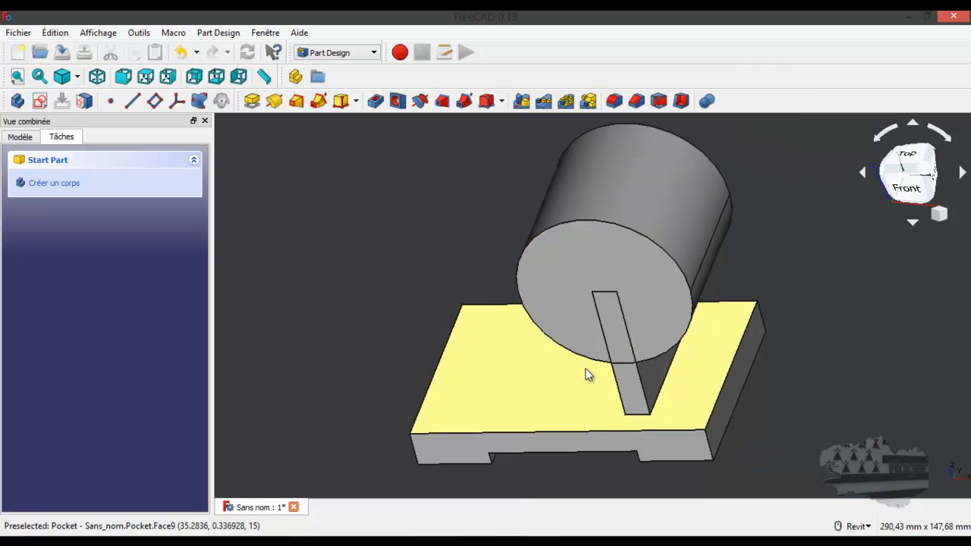
pyautogui.click(600, 272)
pyautogui.click(39, 101)
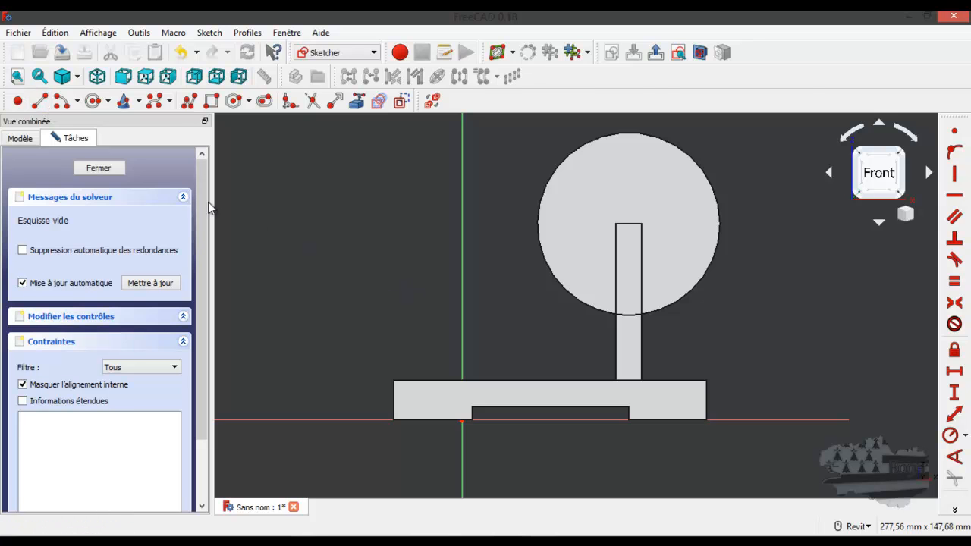
pyautogui.click(120, 169)
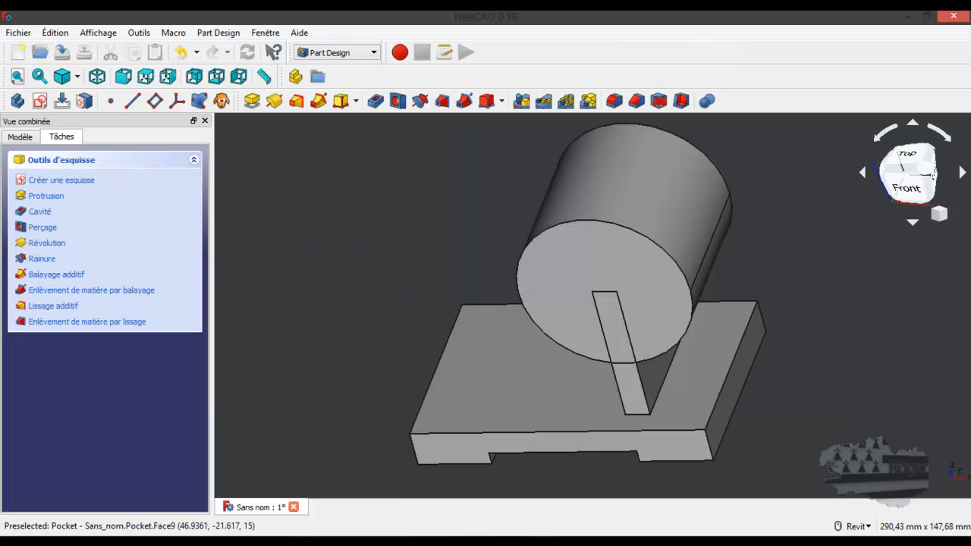
pyautogui.moveTo(970, 72); pyautogui.dragTo(707, 31)
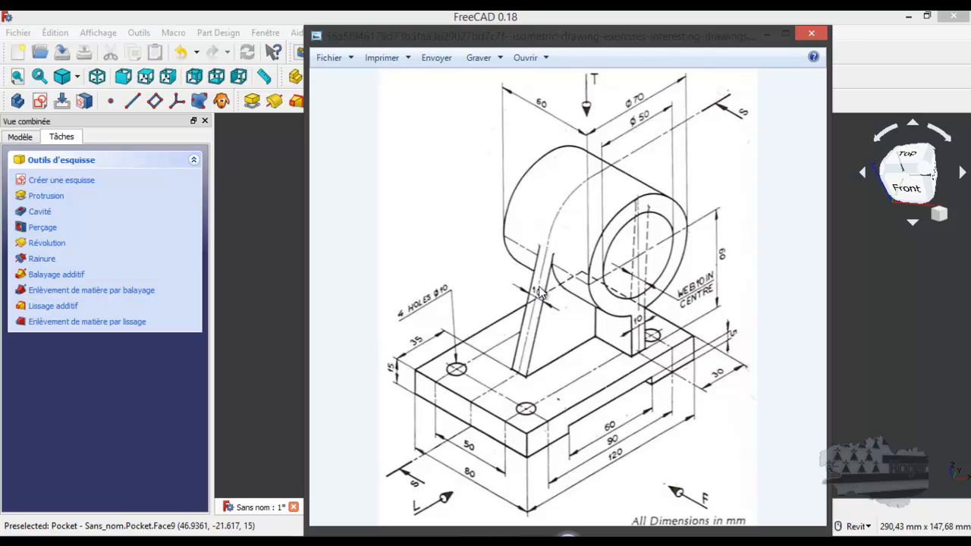
pyautogui.moveTo(559, 40); pyautogui.dragTo(970, 44)
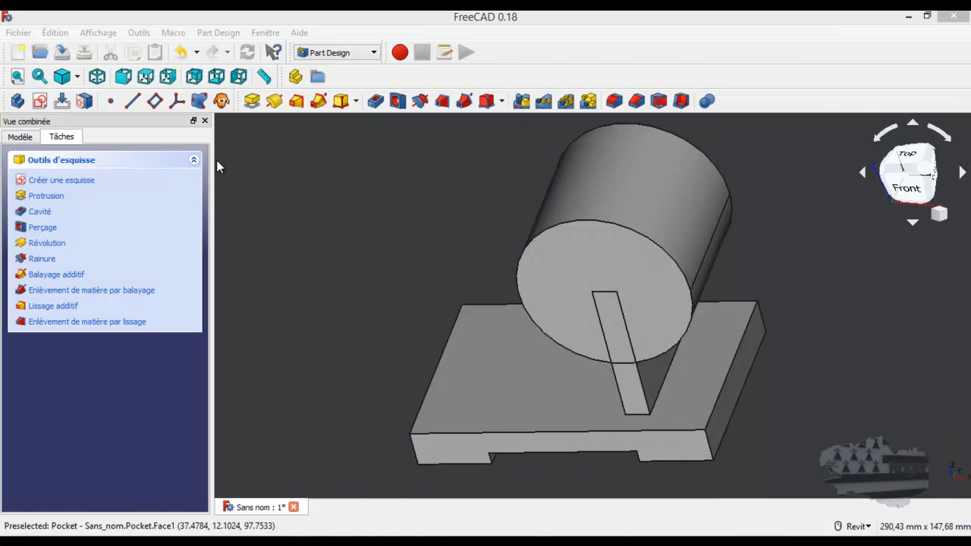
pyautogui.click(40, 101)
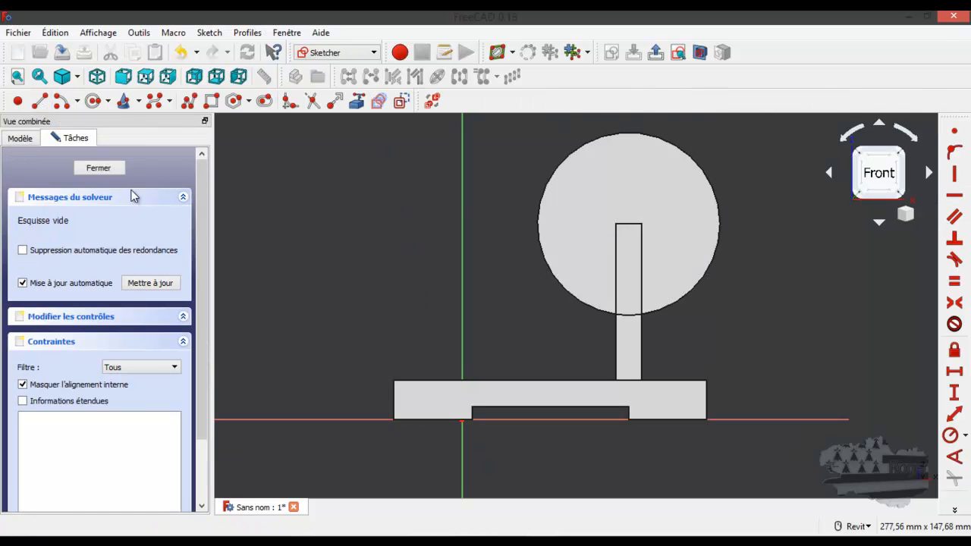
pyautogui.click(98, 169)
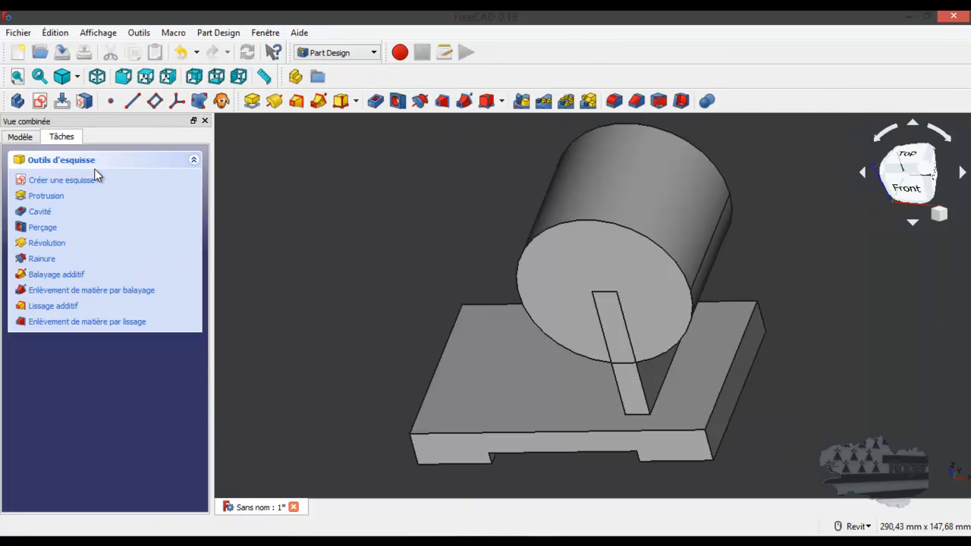
pyautogui.click(40, 102)
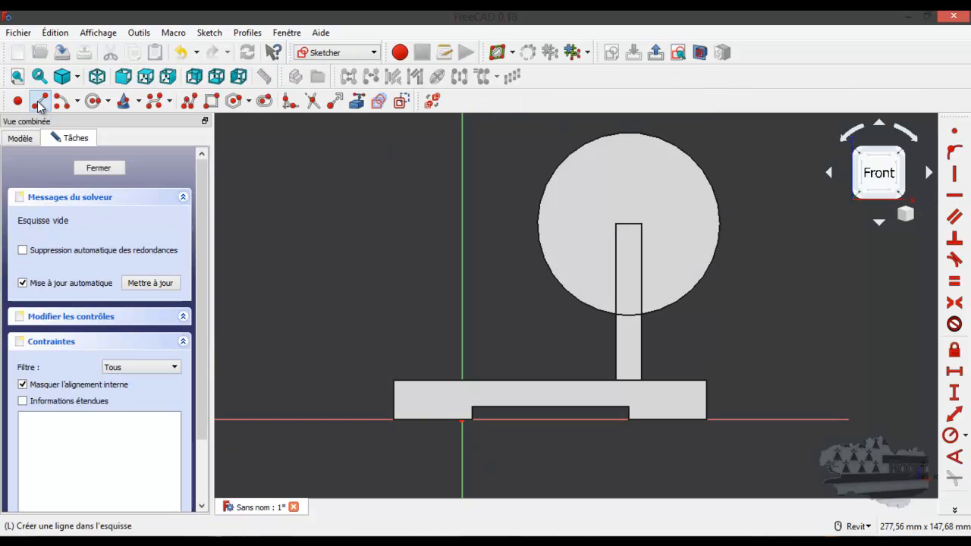
pyautogui.click(97, 168)
pyautogui.scroll(-4, 464, 300)
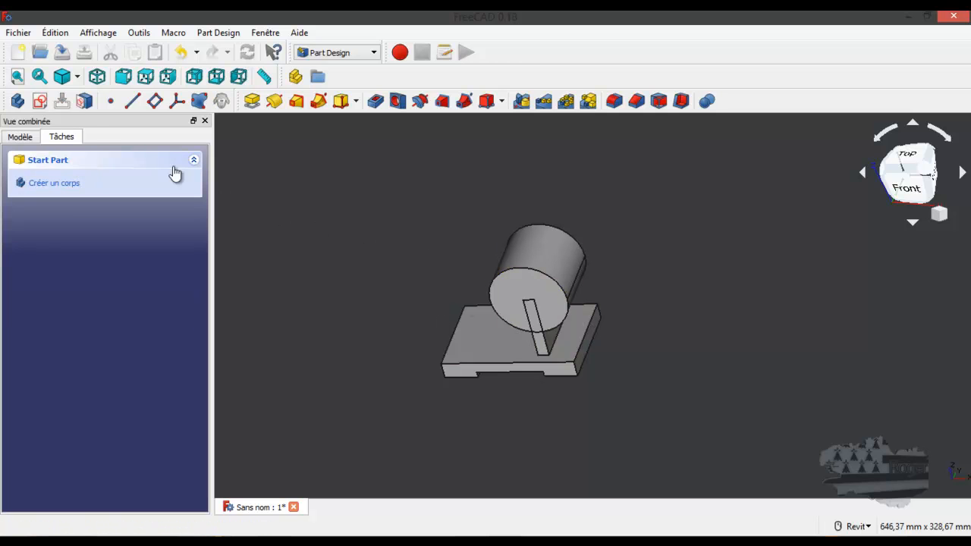
# - Create a new sketch on the body's XZ base plane
pyautogui.click(40, 102)
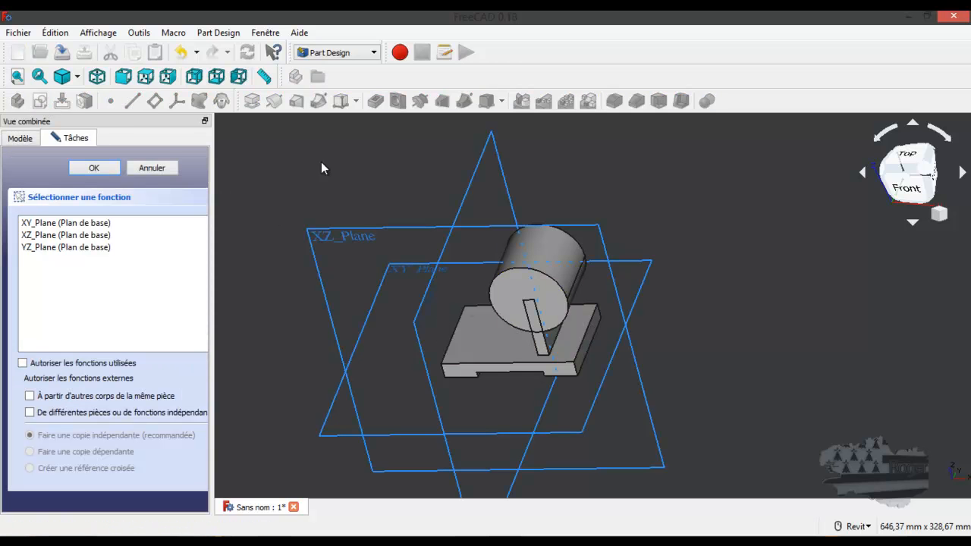
pyautogui.click(355, 236)
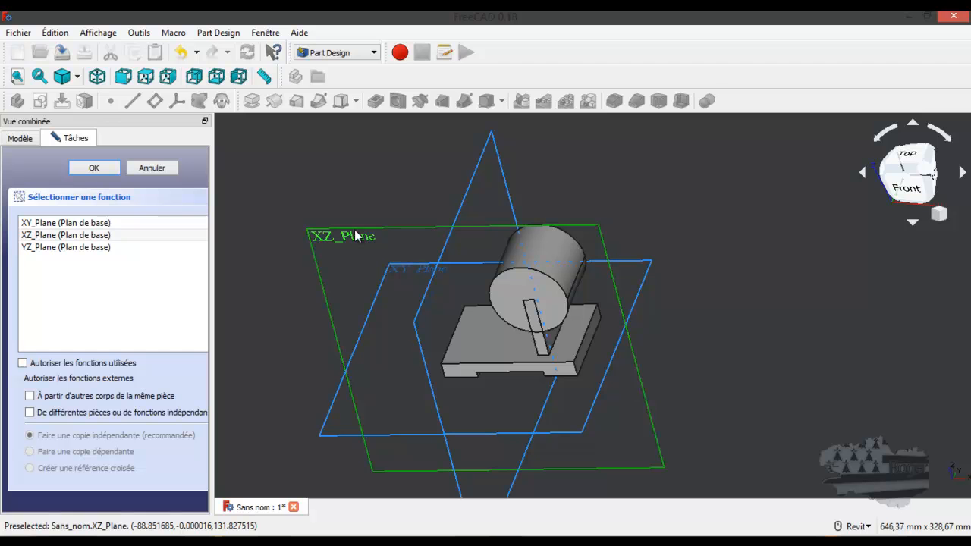
pyautogui.keyDown('shift'); pyautogui.moveTo(793, 285); pyautogui.dragTo(808, 314, button='middle'); pyautogui.keyUp('shift')
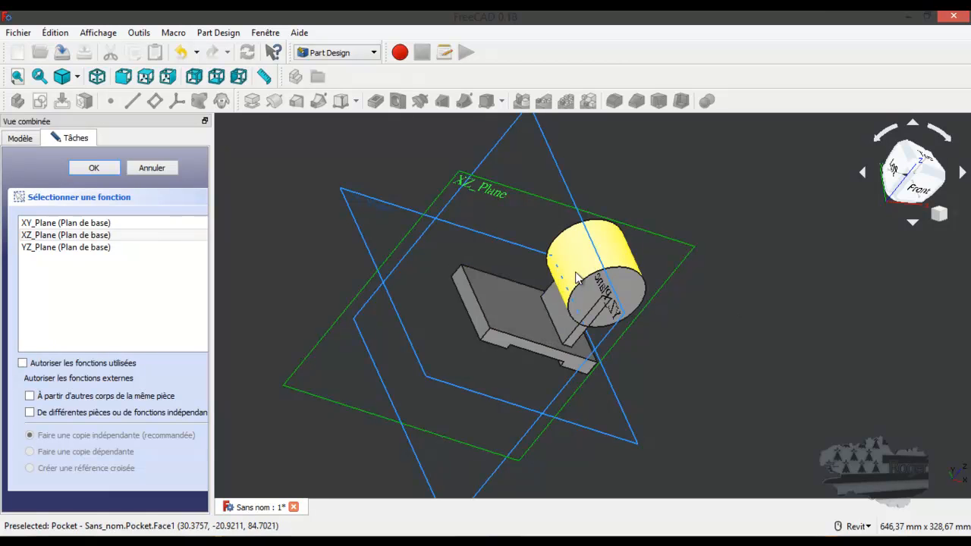
pyautogui.click(107, 168)
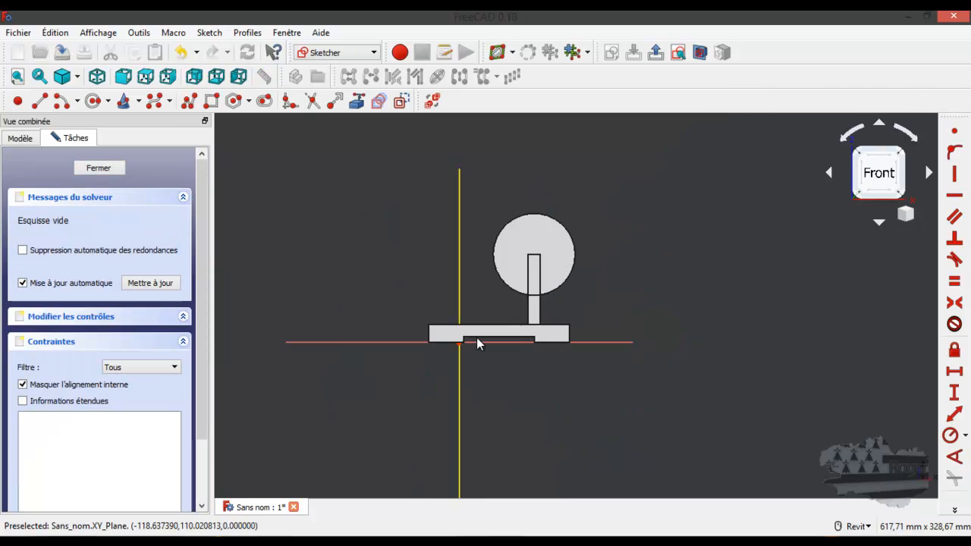
pyautogui.scroll(4, 448, 226)
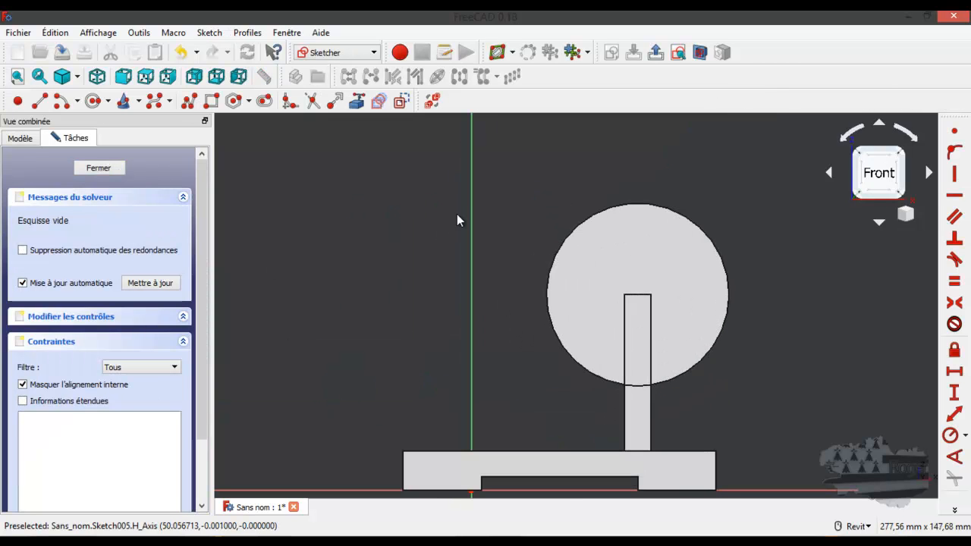
# - Switch the display to wireframe and reference the cylinder's circular edge and the base's upper edge as external geometry
pyautogui.click(76, 77)
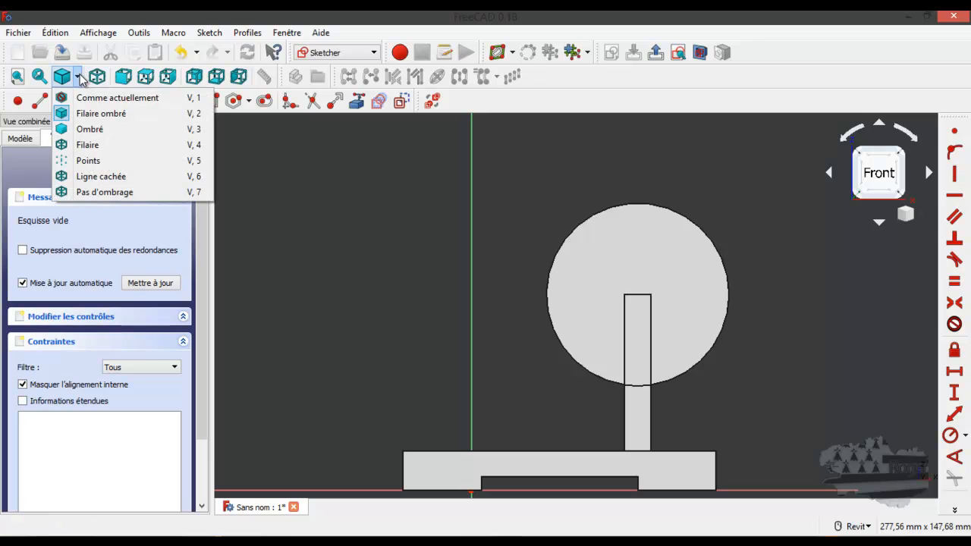
pyautogui.click(83, 144)
pyautogui.scroll(-2, 431, 210)
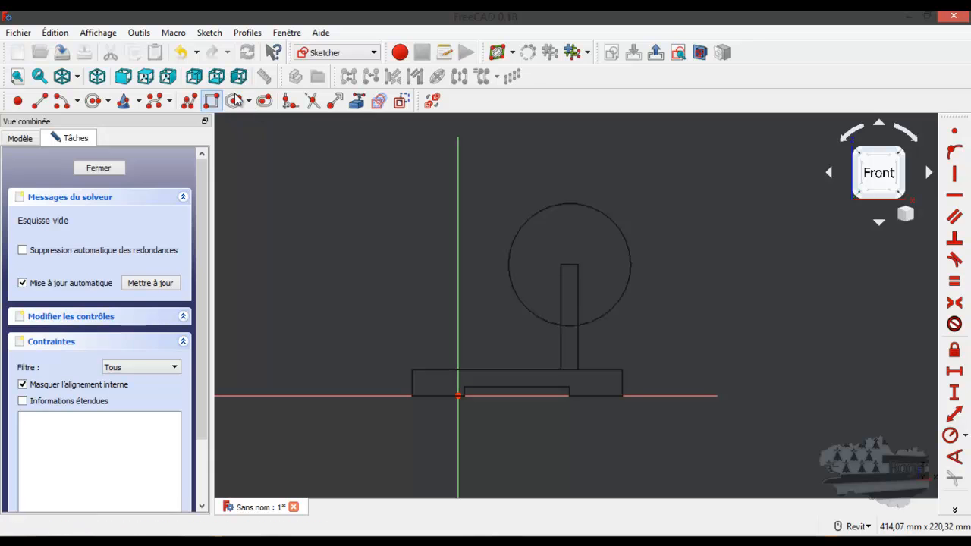
pyautogui.click(357, 103)
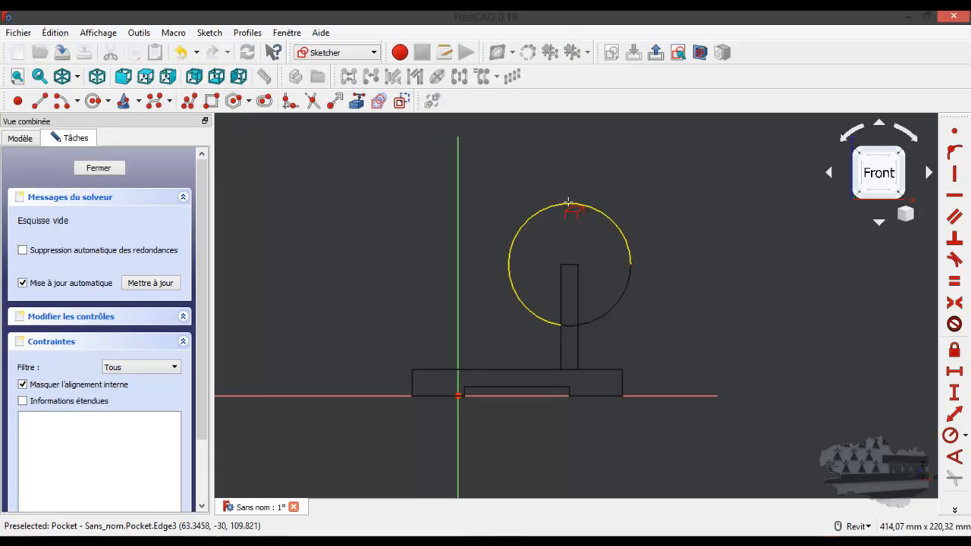
pyautogui.click(541, 370)
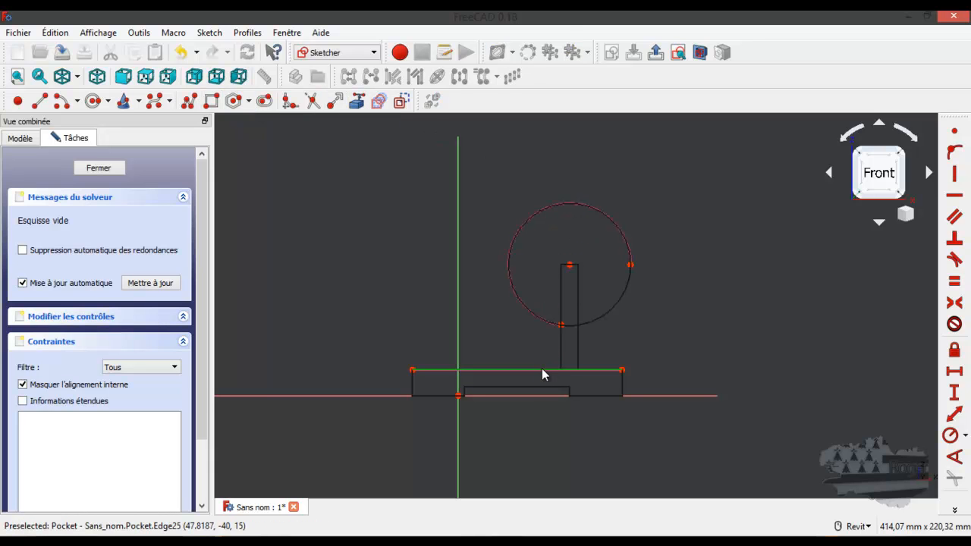
pyautogui.rightClick(395, 270)
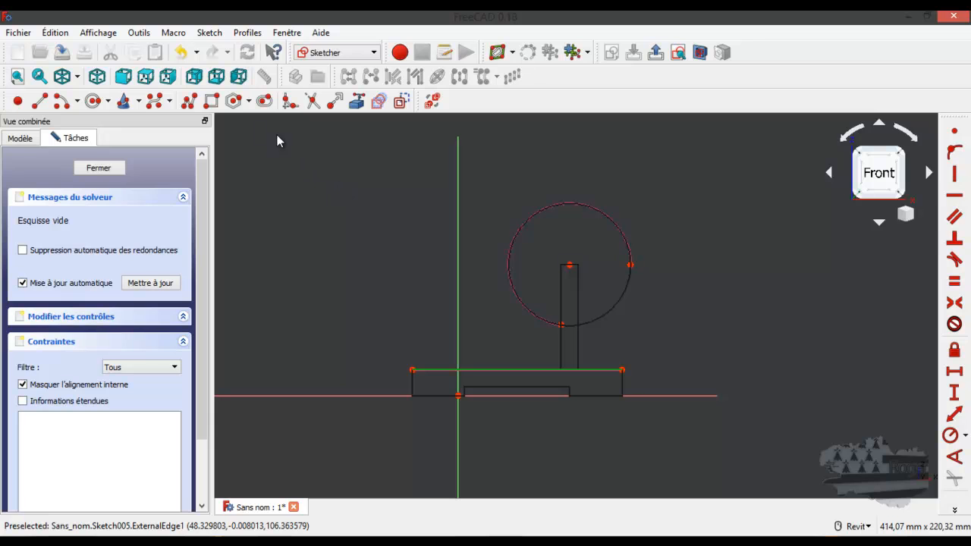
# - Sketch a closed four-sided polyline above the base and left of the cylinder, with a short upper side, slanted left side and horizontal lower side
pyautogui.click(188, 102)
pyautogui.scroll(4, 511, 276)
pyautogui.scroll(-3, 511, 276)
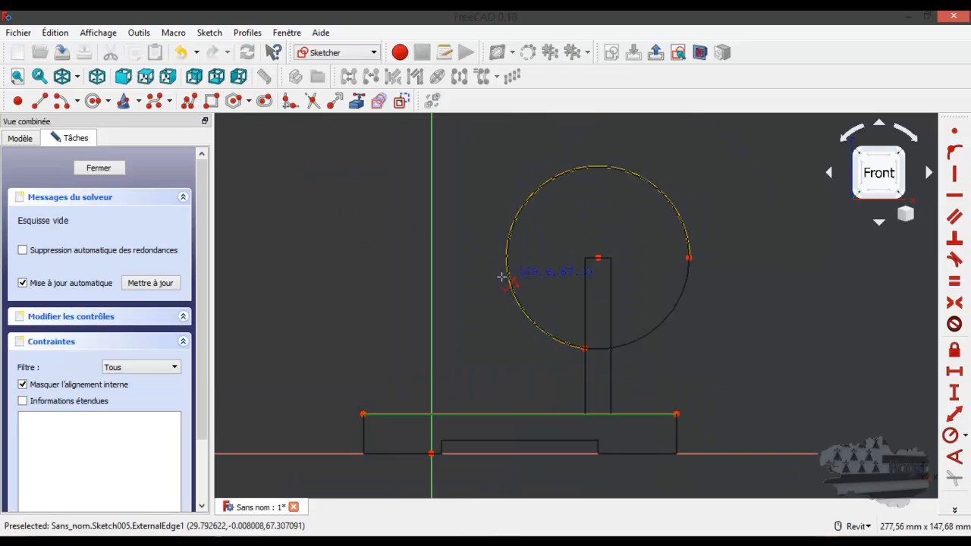
pyautogui.click(494, 225)
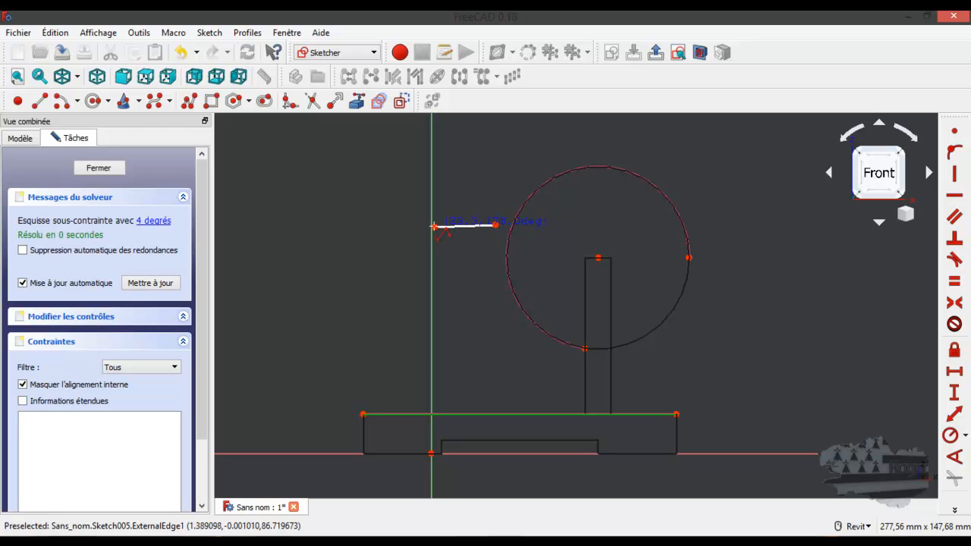
pyautogui.click(434, 226)
pyautogui.click(375, 365)
pyautogui.click(485, 365)
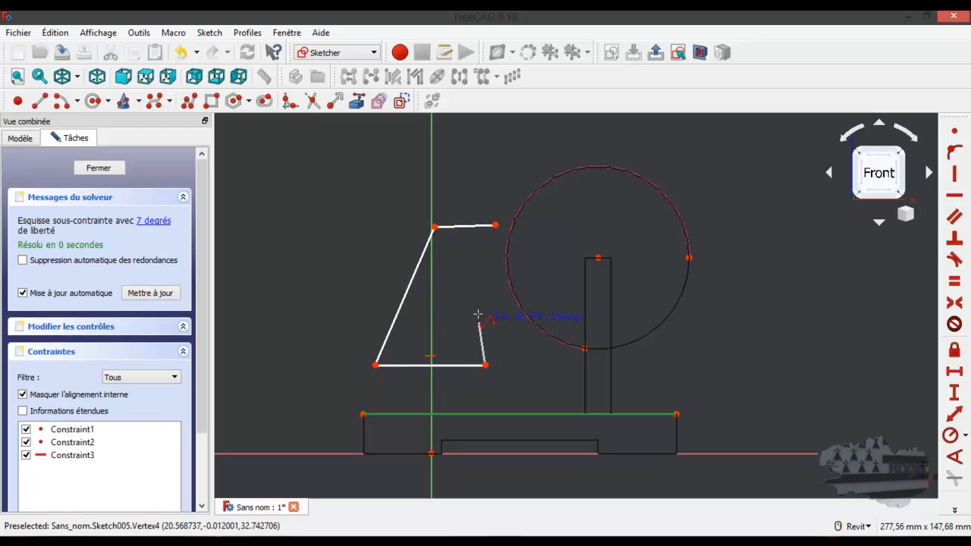
pyautogui.click(495, 226)
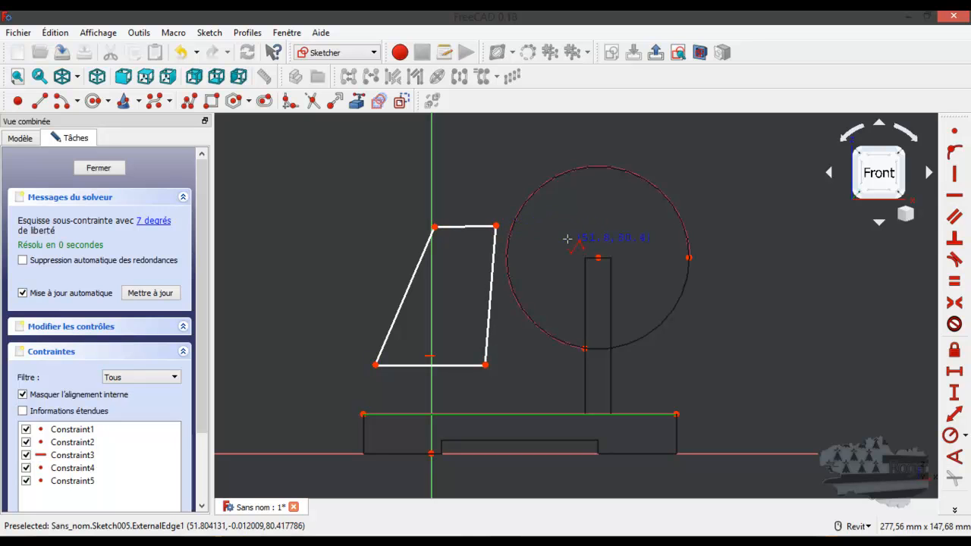
pyautogui.press('Escape')
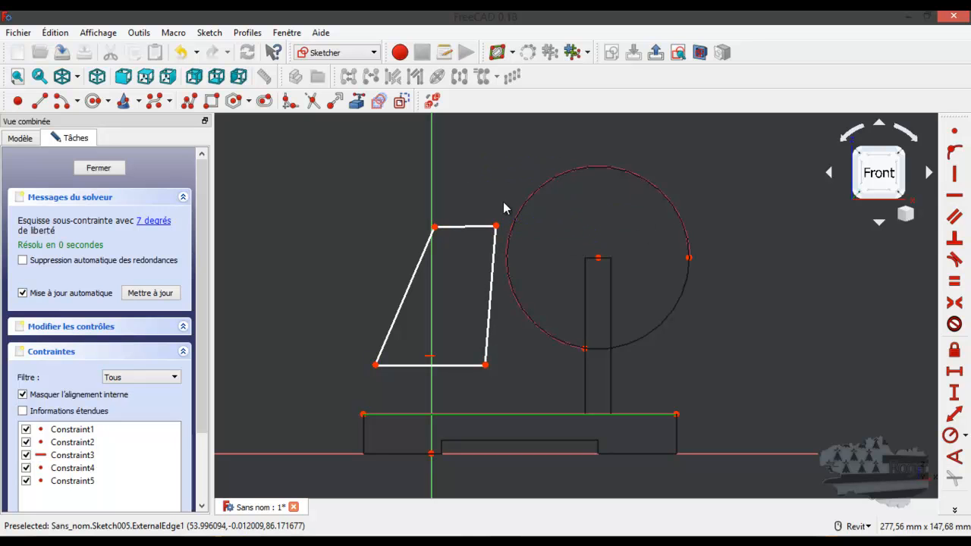
# - Constrain the quadrilateral's upper side to horizontal and its right side to vertical
pyautogui.click(464, 227)
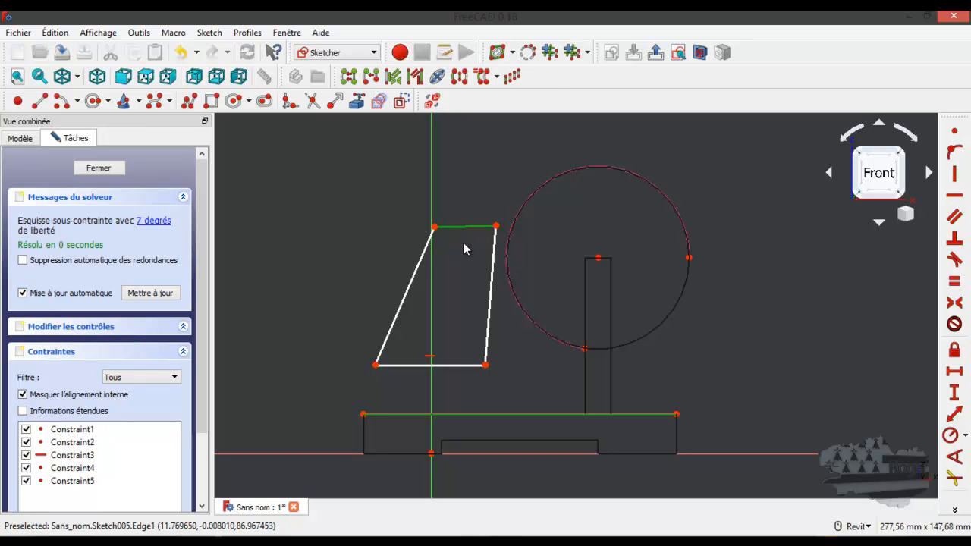
pyautogui.click(954, 199)
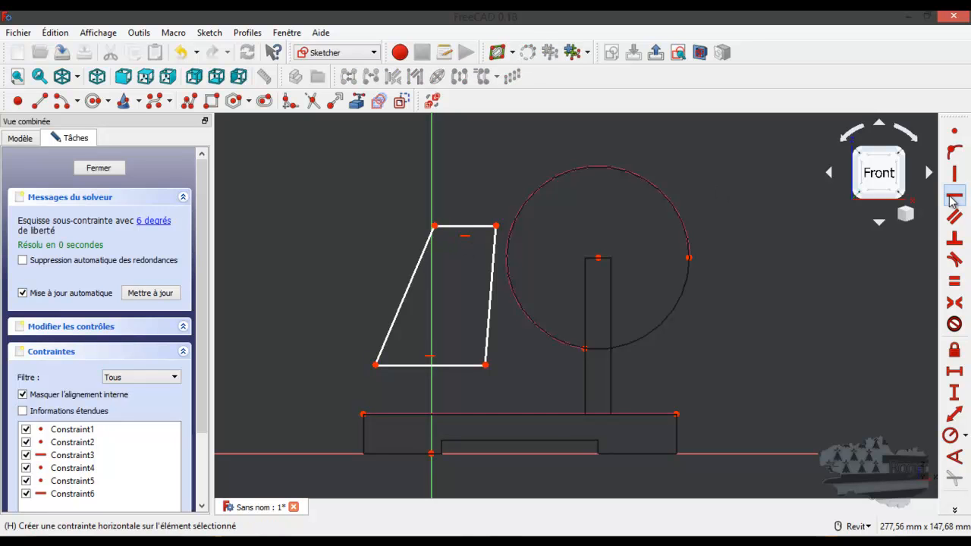
pyautogui.click(492, 299)
pyautogui.click(491, 298)
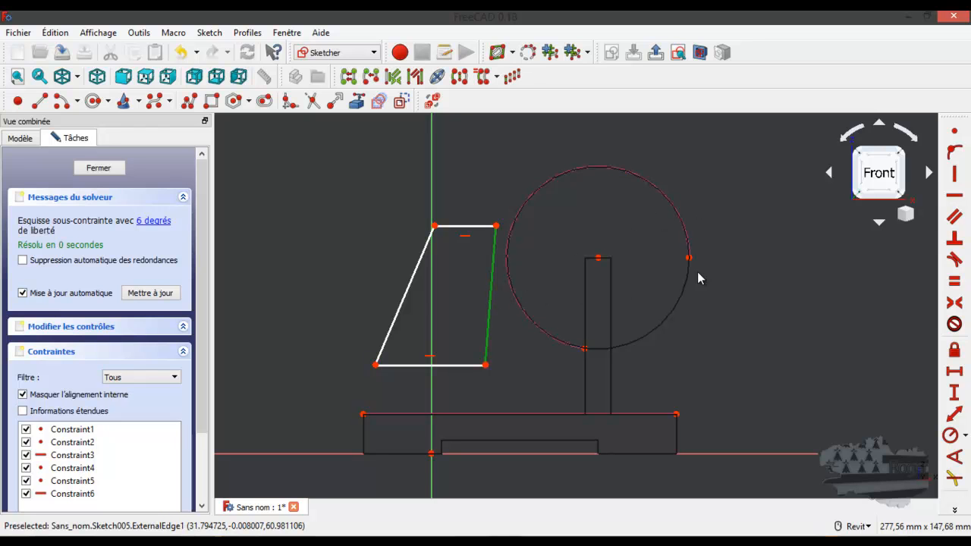
pyautogui.click(954, 175)
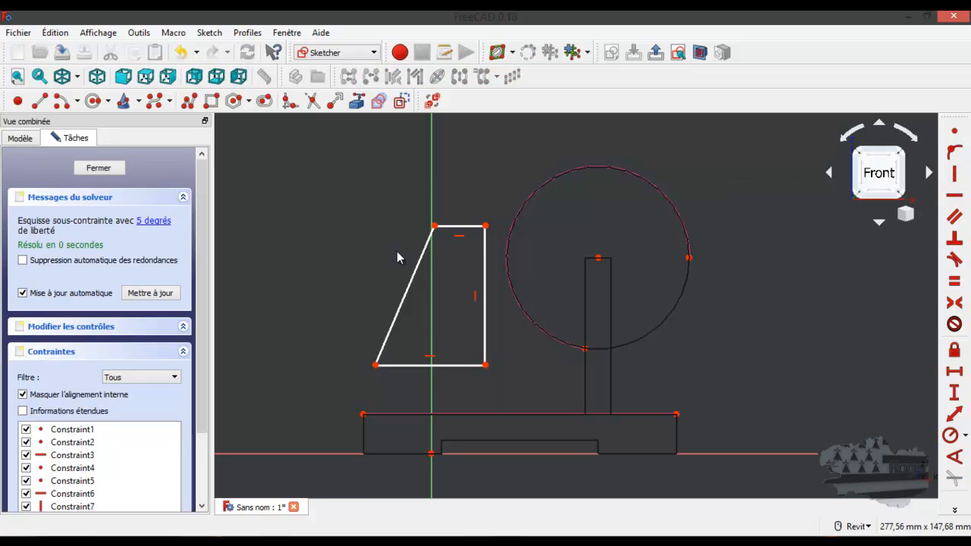
# - Select the quadrilateral's lower-right corner point
pyautogui.click(487, 365)
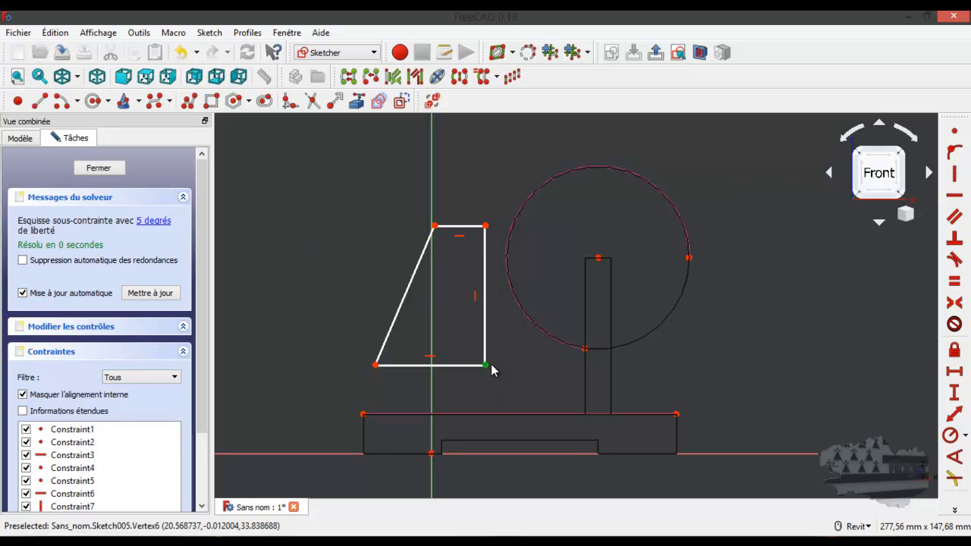
# - Constrain the profile's lower-right corner to lie on the base's top edge with a point-on-object constraint
pyautogui.click(555, 414)
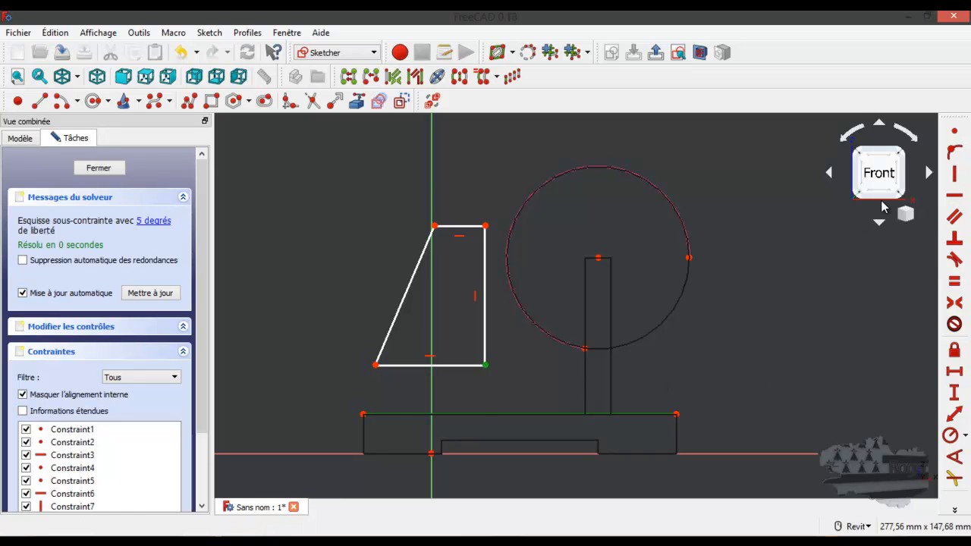
pyautogui.click(954, 152)
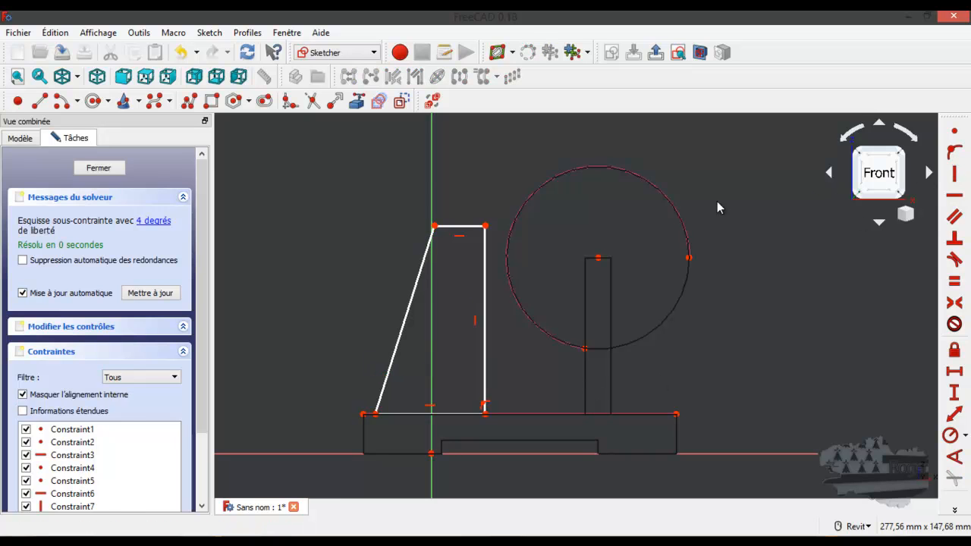
pyautogui.click(486, 228)
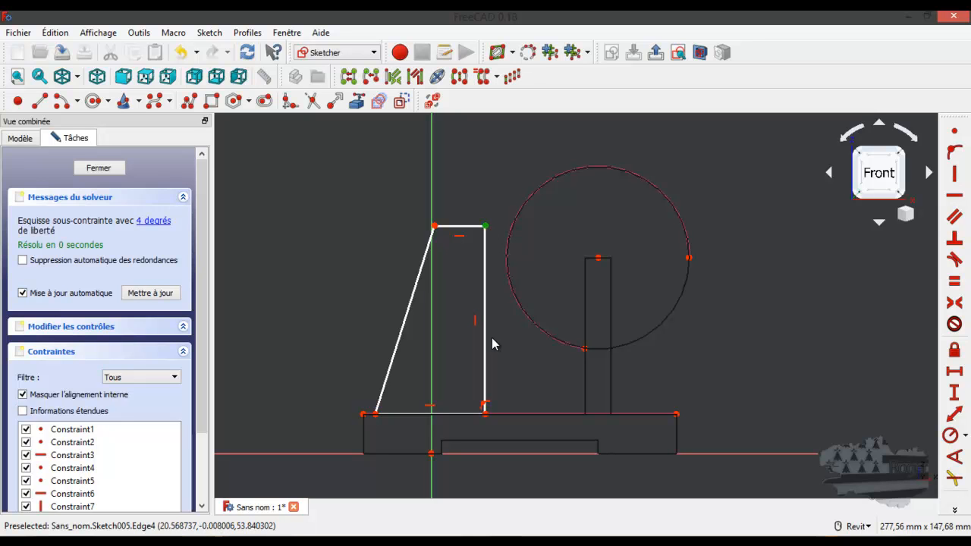
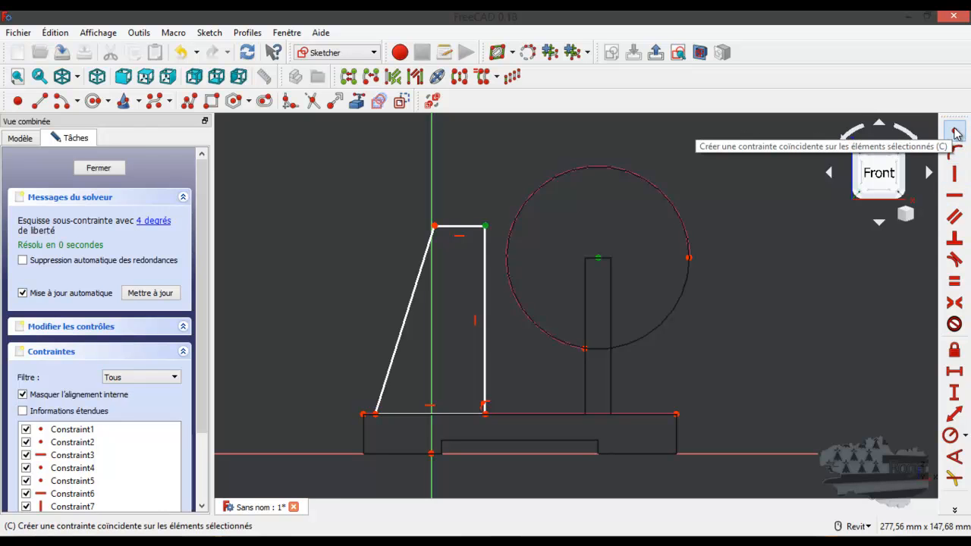
pyautogui.click(572, 220)
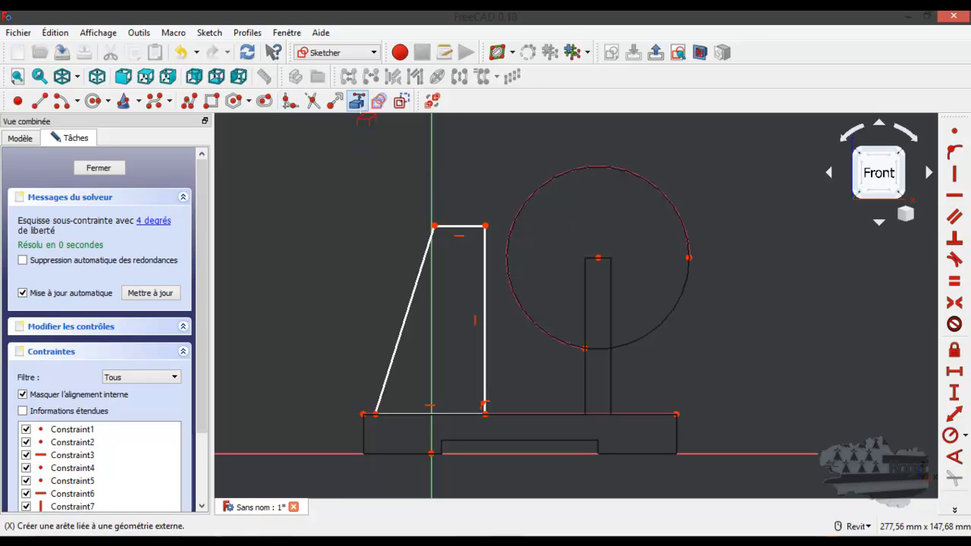
# - Link the upright's lower left edge as external geometry and make the profile's lower-right corner coincident with that edge's bottom end
pyautogui.click(360, 105)
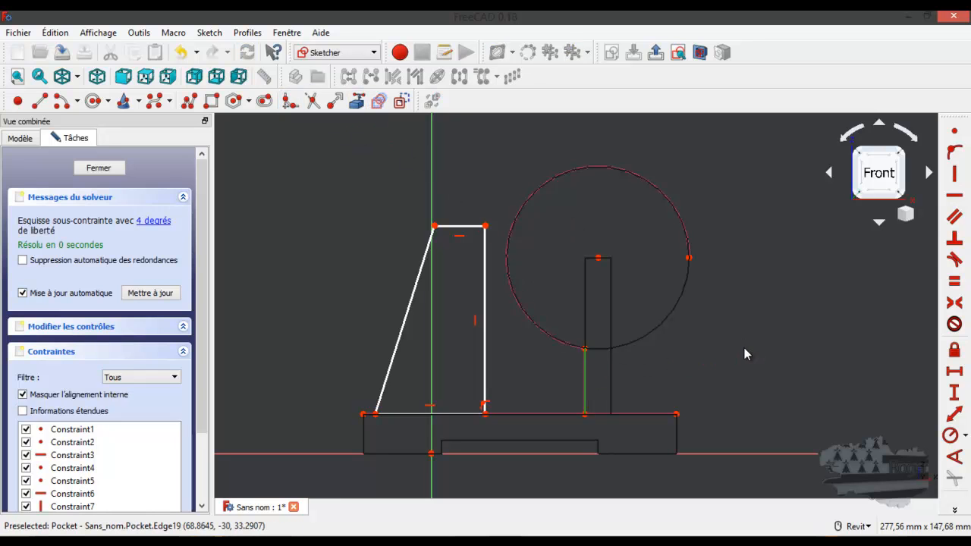
pyautogui.click(583, 415)
pyautogui.click(485, 412)
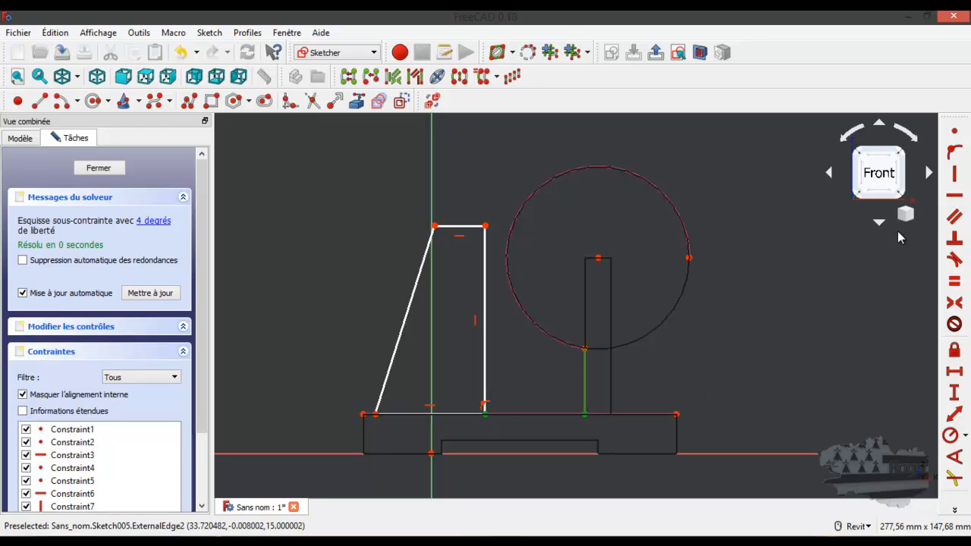
pyautogui.click(348, 75)
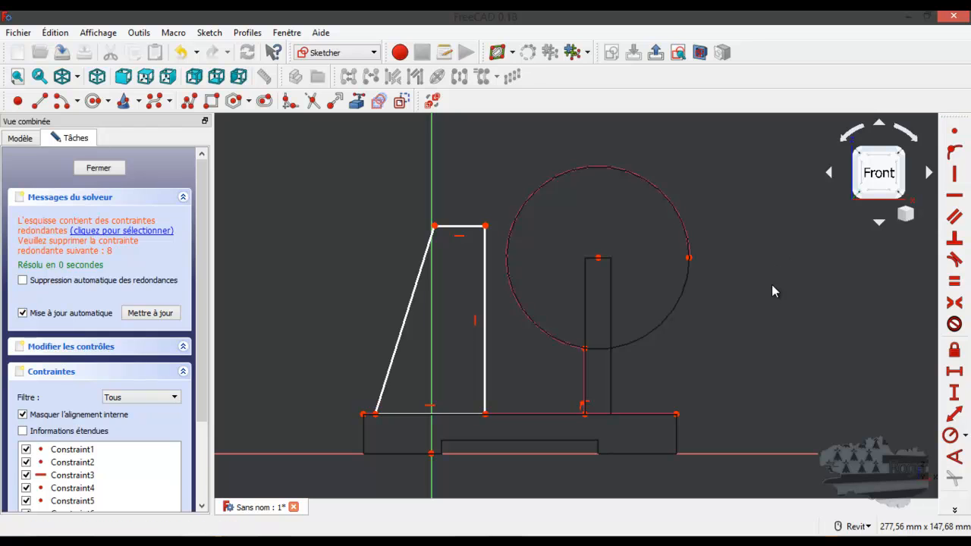
# - Delete the redundant point-on-object constraint Constraint8 from the sketch
pyautogui.scroll(-1, 204, 364)
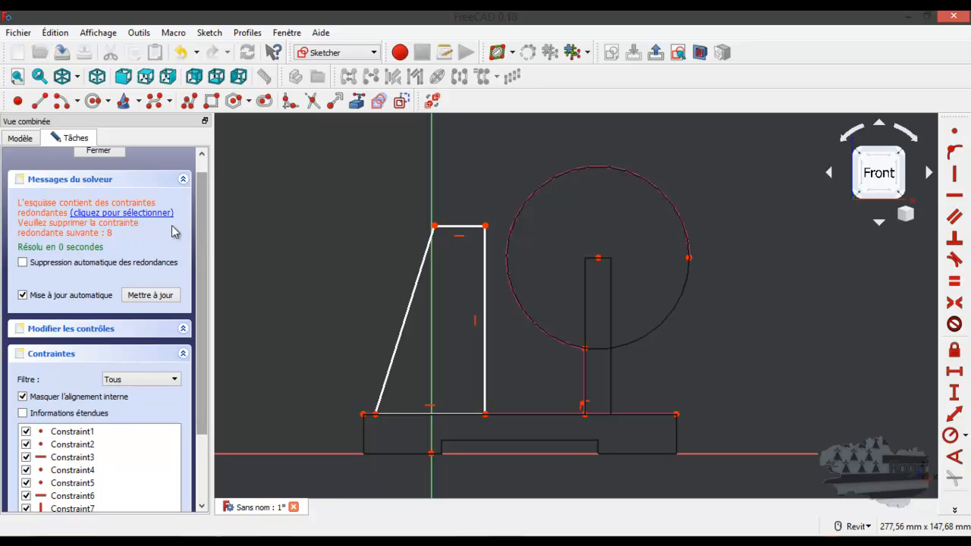
pyautogui.scroll(-3, 203, 280)
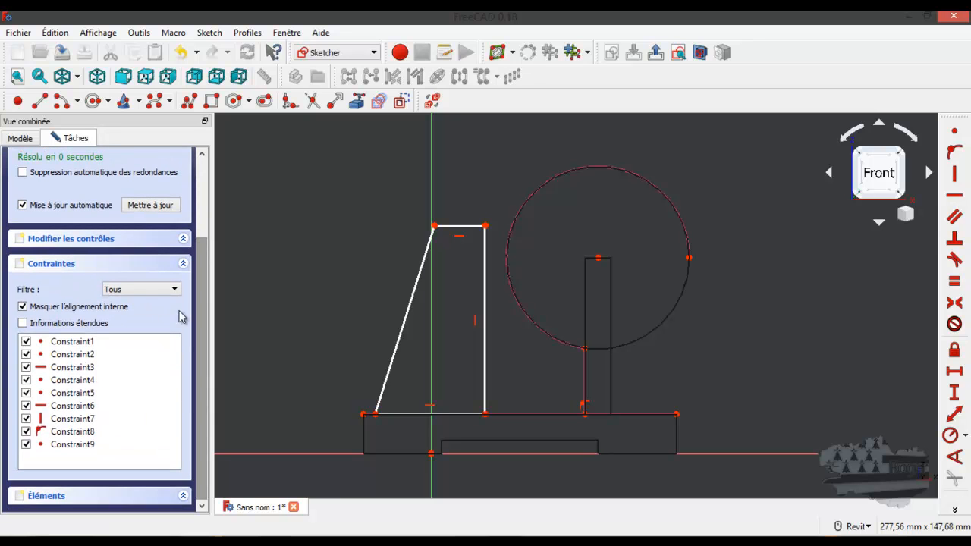
pyautogui.click(78, 432)
pyautogui.press('Delete')
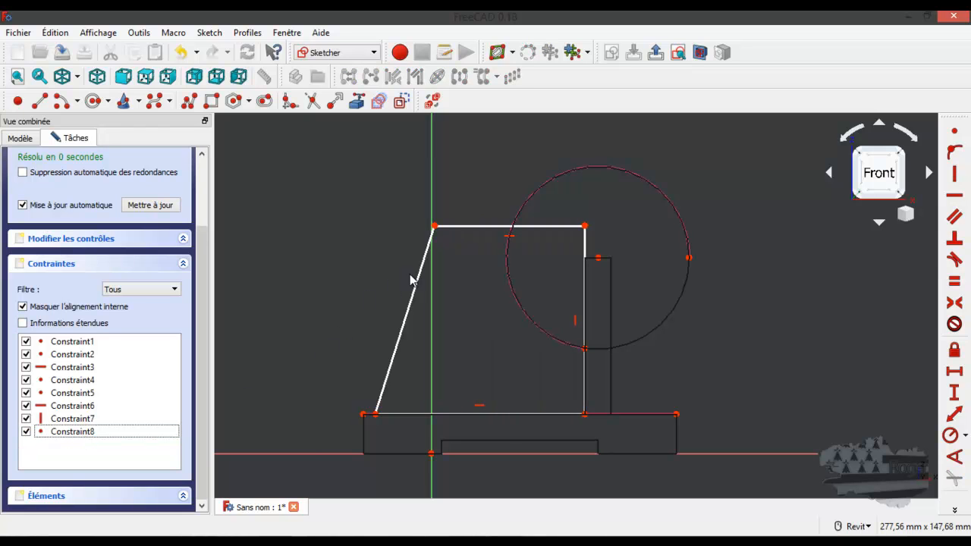
# - Move the profile's slanted edge closer to the upright
pyautogui.scroll(2, 500, 349)
pyautogui.scroll(-2, 500, 348)
pyautogui.moveTo(386, 377)
pyautogui.mouseDown()
pyautogui.moveTo(475, 370)
pyautogui.moveTo(460, 369)
pyautogui.mouseUp()
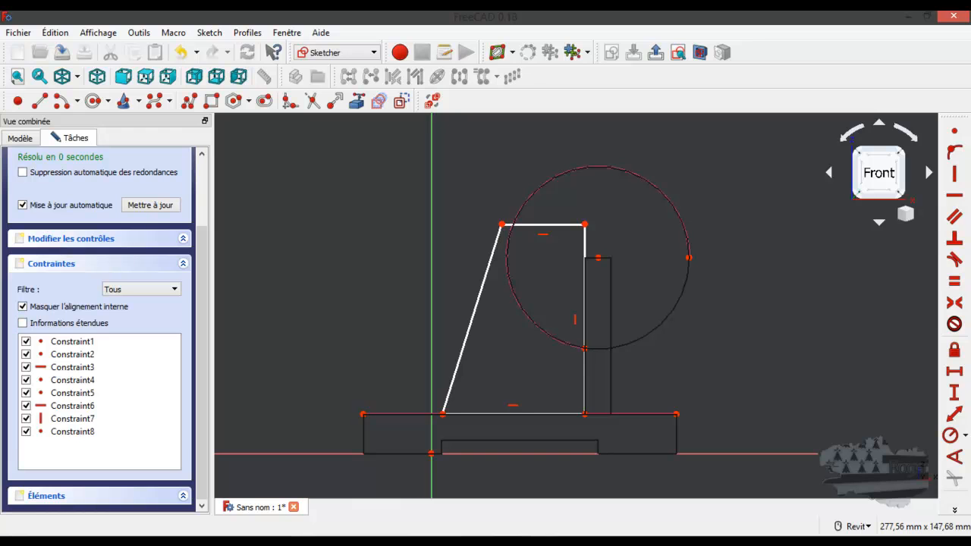
# - Consult the reference drawing and set the horizontal distance from the base's top-left corner to the profile's lower-left corner to 35 mm
pyautogui.moveTo(970, 114); pyautogui.dragTo(754, 37)
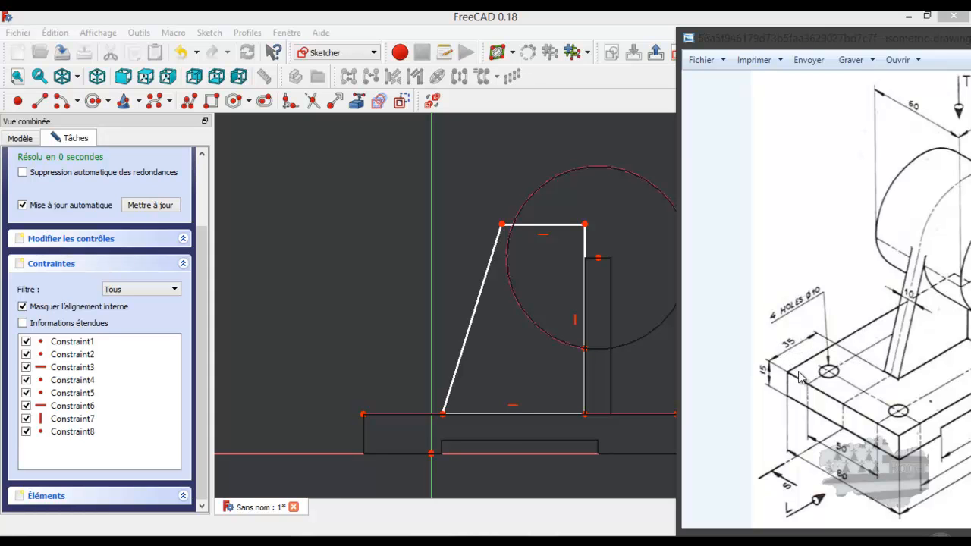
pyautogui.moveTo(822, 40); pyautogui.dragTo(969, 39)
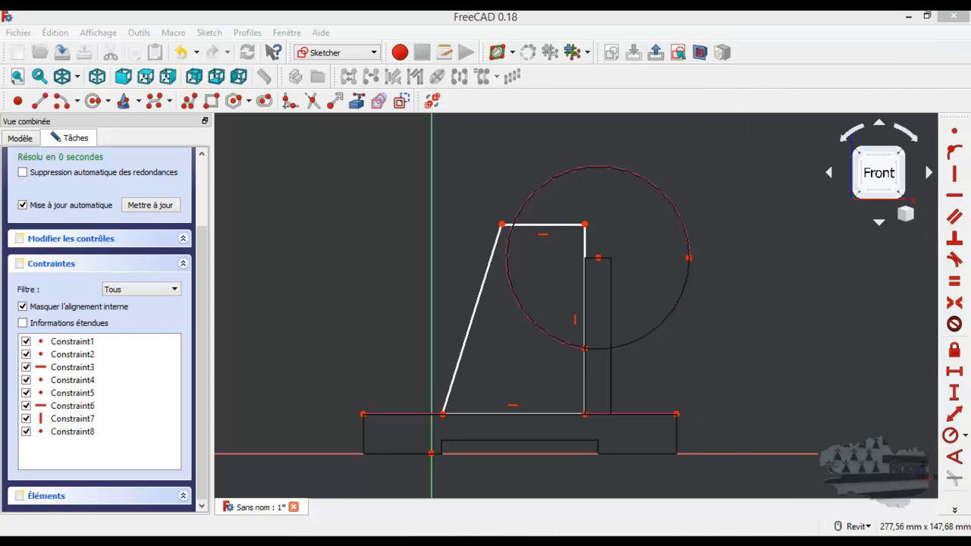
pyautogui.click(363, 415)
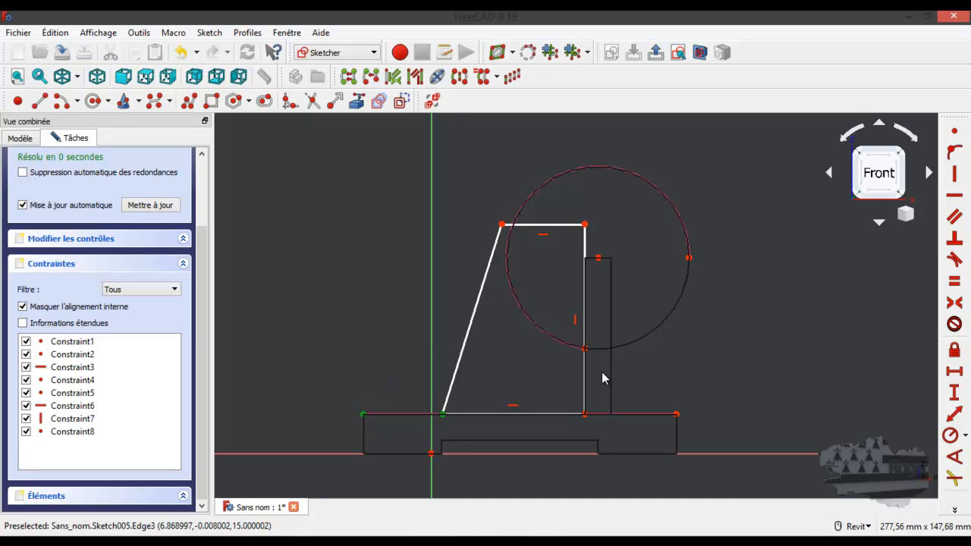
pyautogui.click(954, 371)
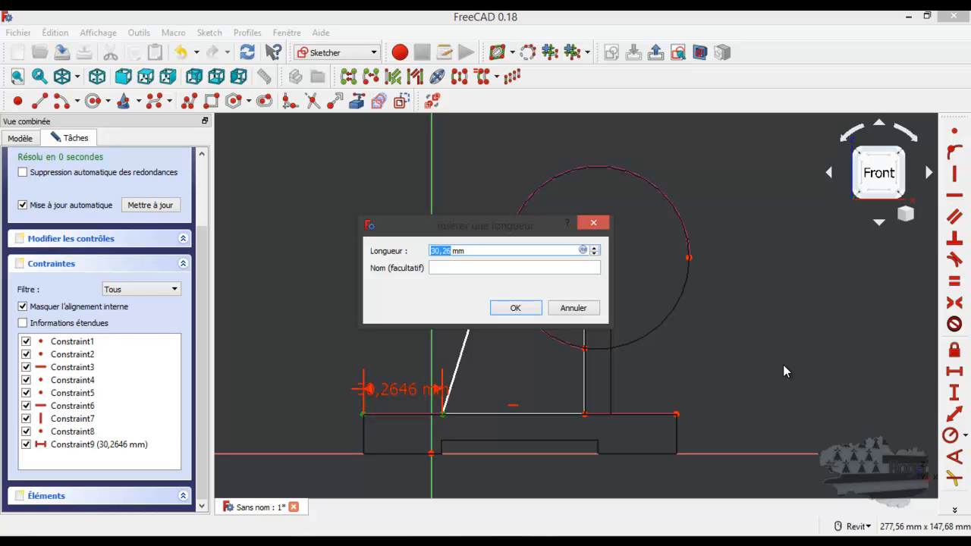
pyautogui.write('35')
pyautogui.press('Return')
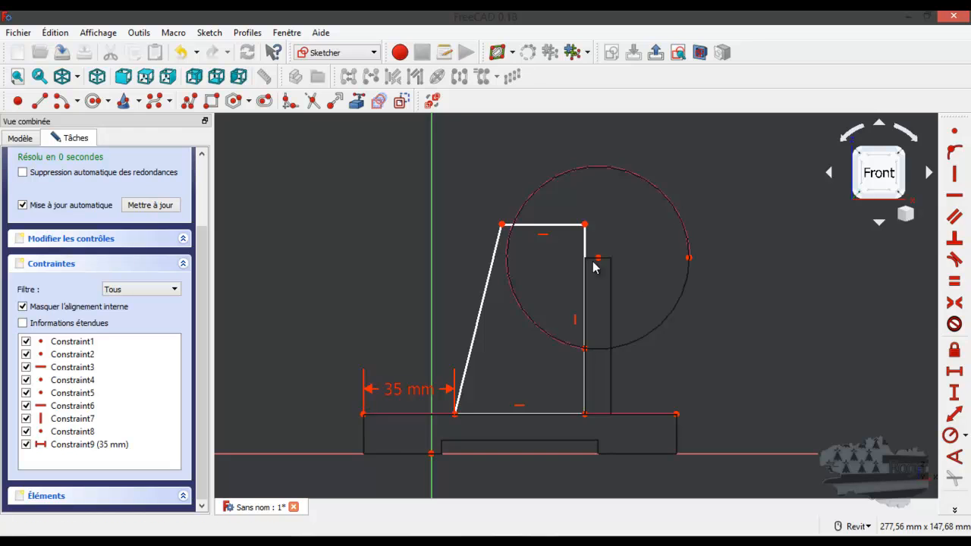
# - Move the profile's top-left corner inside the circle and try a tangent constraint between that corner and the circle
pyautogui.scroll(2, 599, 273)
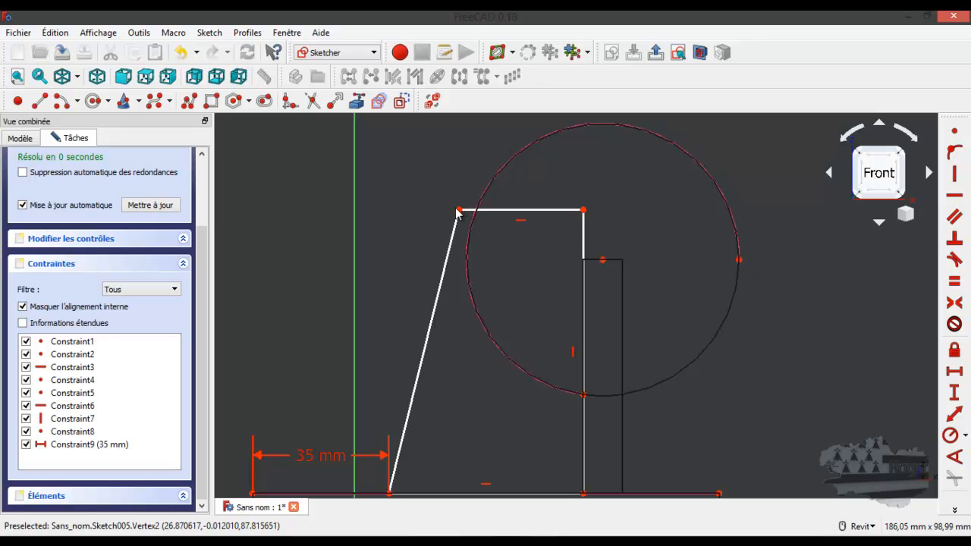
pyautogui.moveTo(458, 214); pyautogui.dragTo(487, 215)
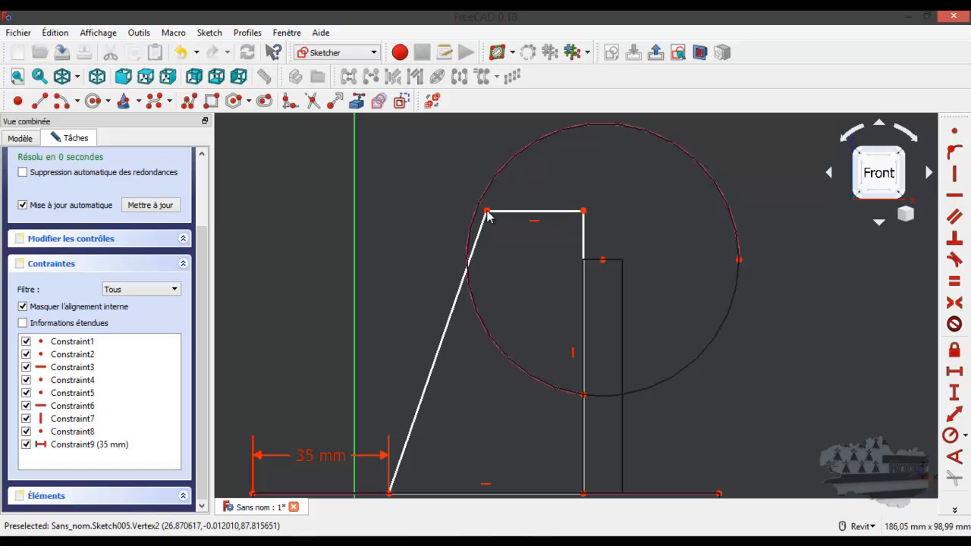
pyautogui.click(487, 213)
pyautogui.click(484, 195)
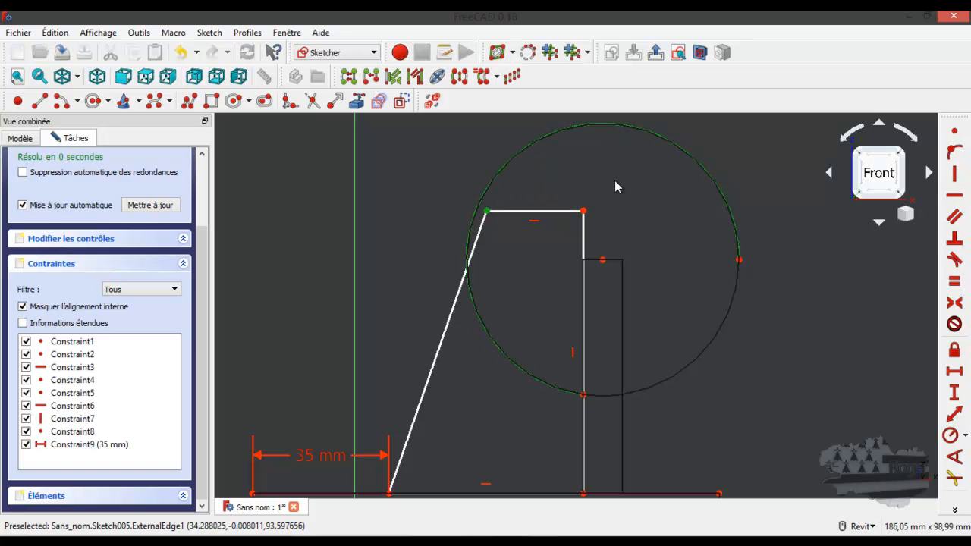
pyautogui.click(954, 259)
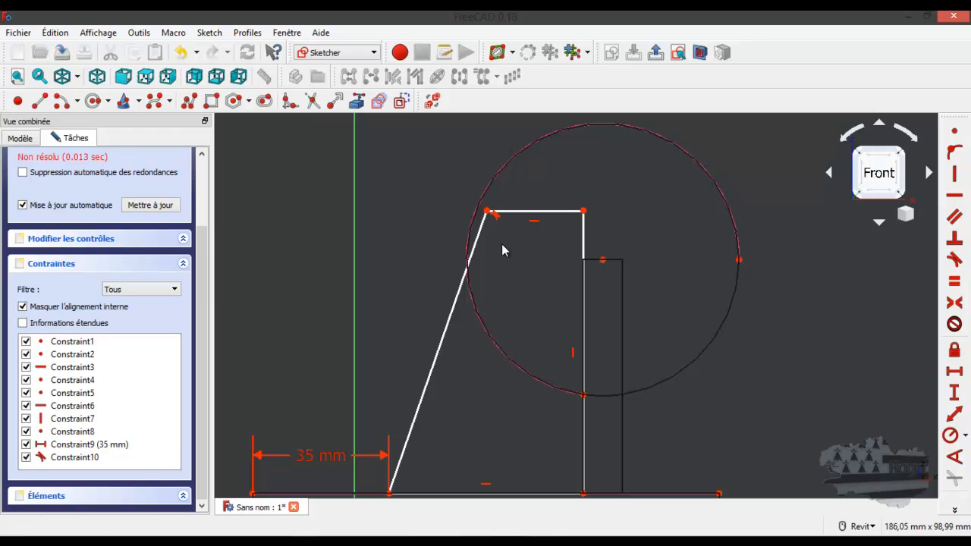
# - Delete the tangent constraint at the profile's top-left corner
pyautogui.moveTo(203, 242)
pyautogui.mouseDown()
pyautogui.moveTo(199, 210)
pyautogui.moveTo(200, 257)
pyautogui.mouseUp()
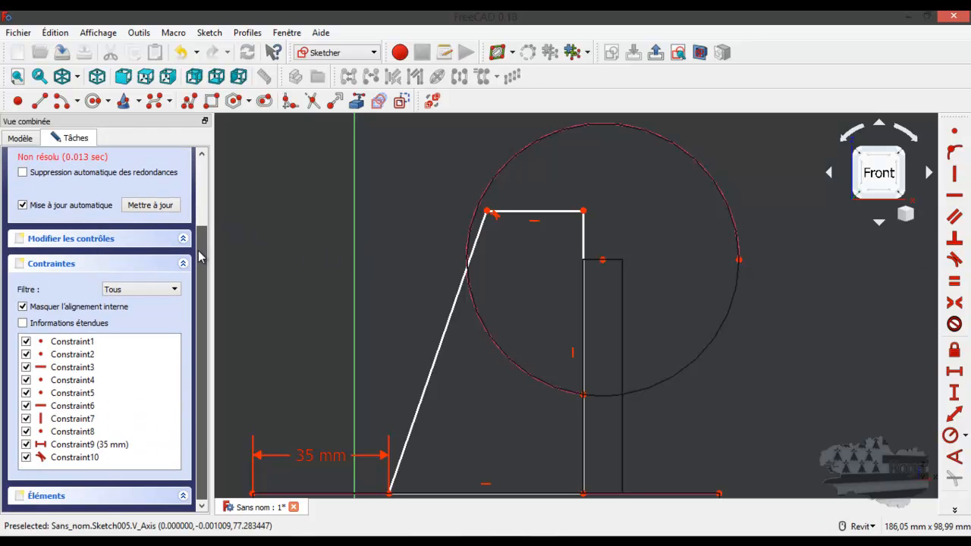
pyautogui.click(483, 215)
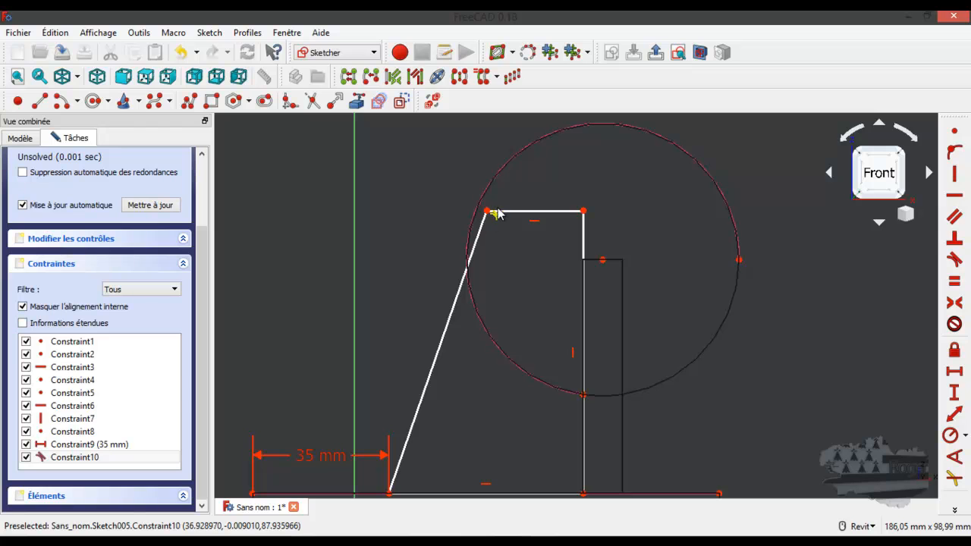
pyautogui.press('Delete')
# - Move the profile's top-left corner near the circle and constrain it to lie on the circle
pyautogui.moveTo(487, 217); pyautogui.dragTo(477, 214)
pyautogui.click(479, 201)
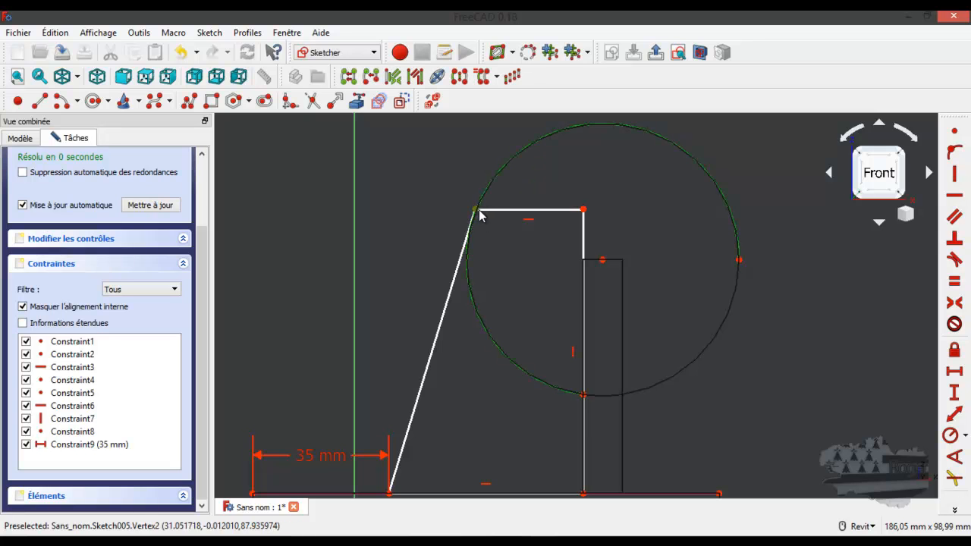
pyautogui.click(954, 154)
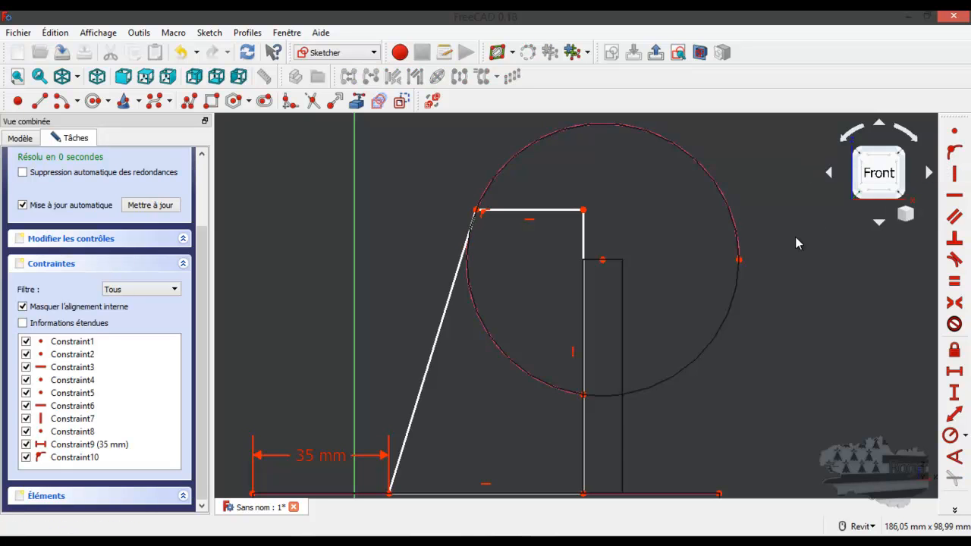
# - Slide the profile's top-left corner up along the circle and try adding a tangent constraint on top of the point-on-object one
pyautogui.moveTo(474, 214)
pyautogui.mouseDown()
pyautogui.moveTo(487, 200)
pyautogui.moveTo(469, 241)
pyautogui.moveTo(490, 191)
pyautogui.mouseUp()
pyautogui.click(471, 220)
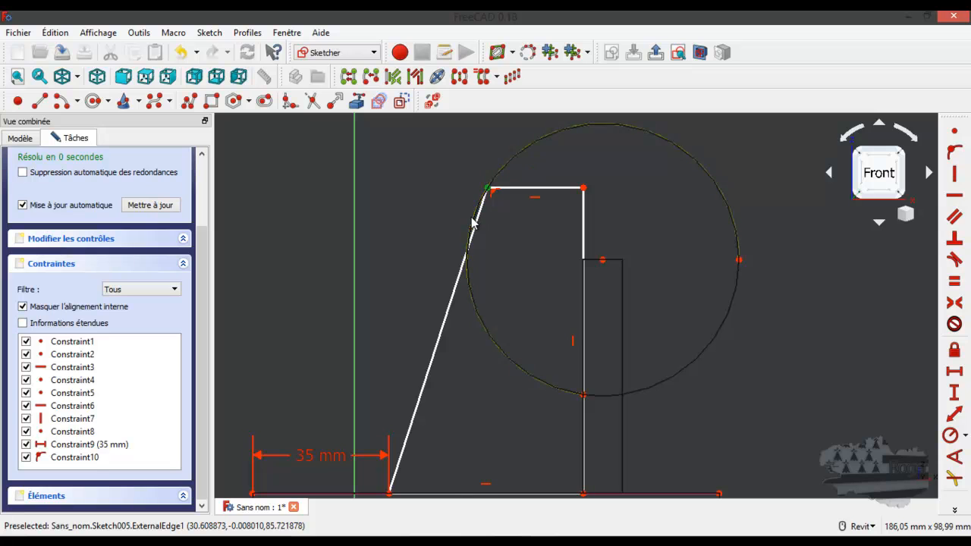
pyautogui.click(954, 260)
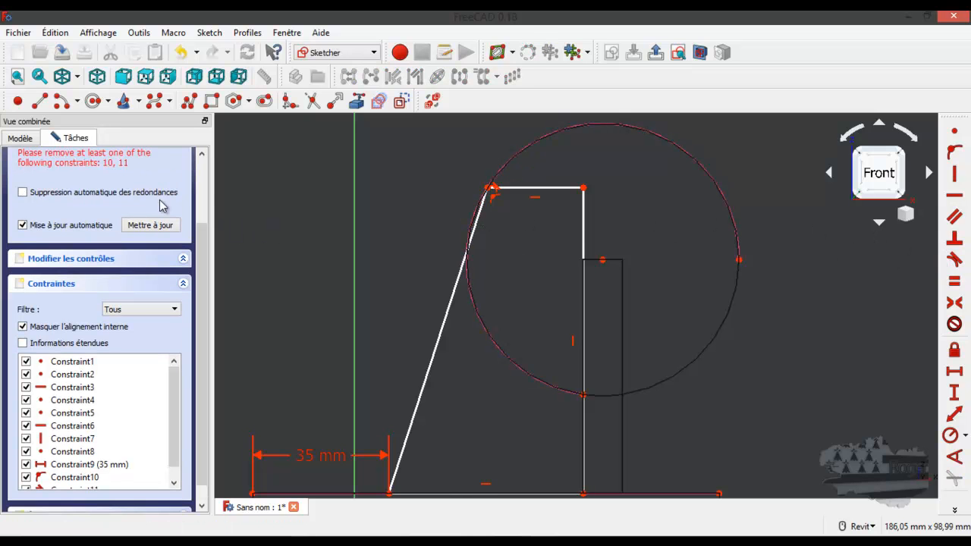
# - Delete the conflicting tangent and point-on-object constraints, Constraint11 and Constraint10
pyautogui.scroll(-1, 203, 242)
pyautogui.scroll(-1, 104, 438)
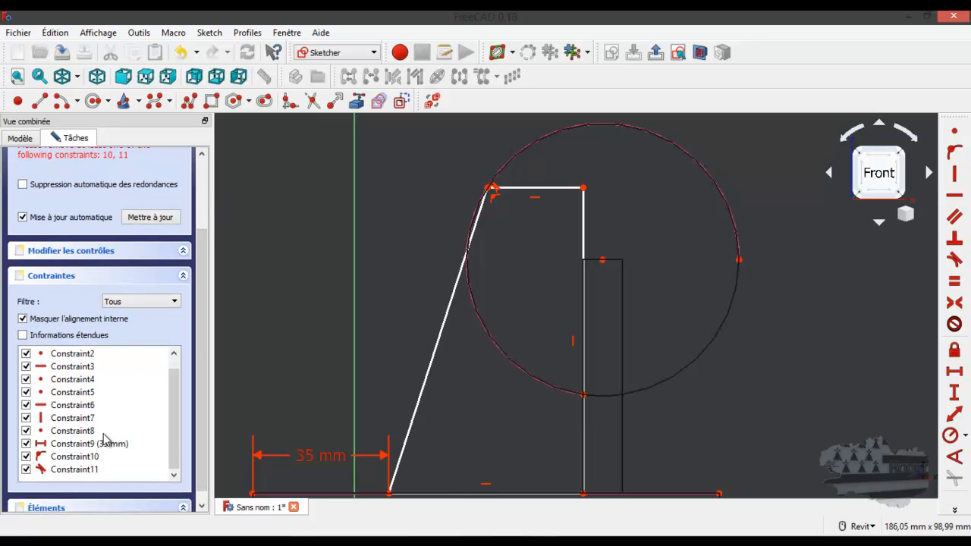
pyautogui.click(74, 470)
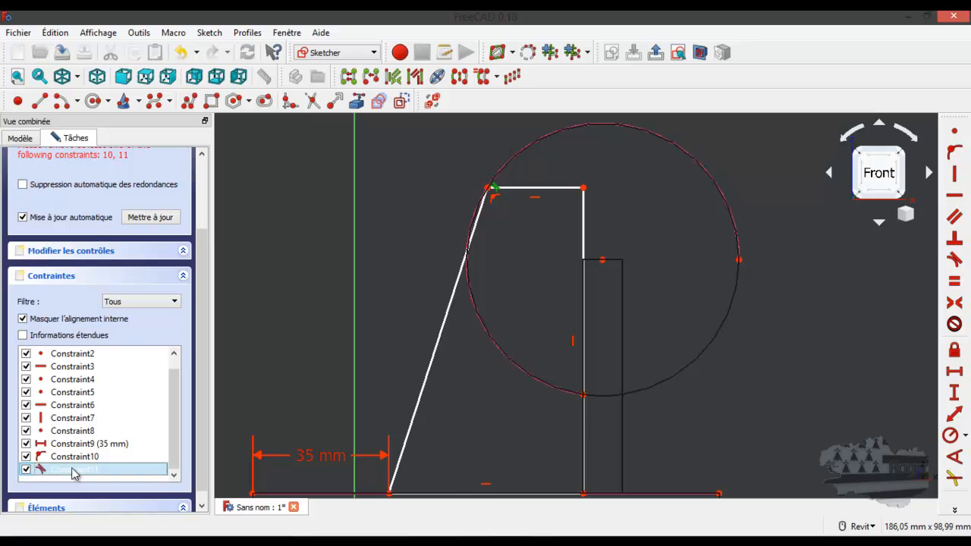
pyautogui.press('Delete')
pyautogui.click(75, 457)
pyautogui.press('Delete')
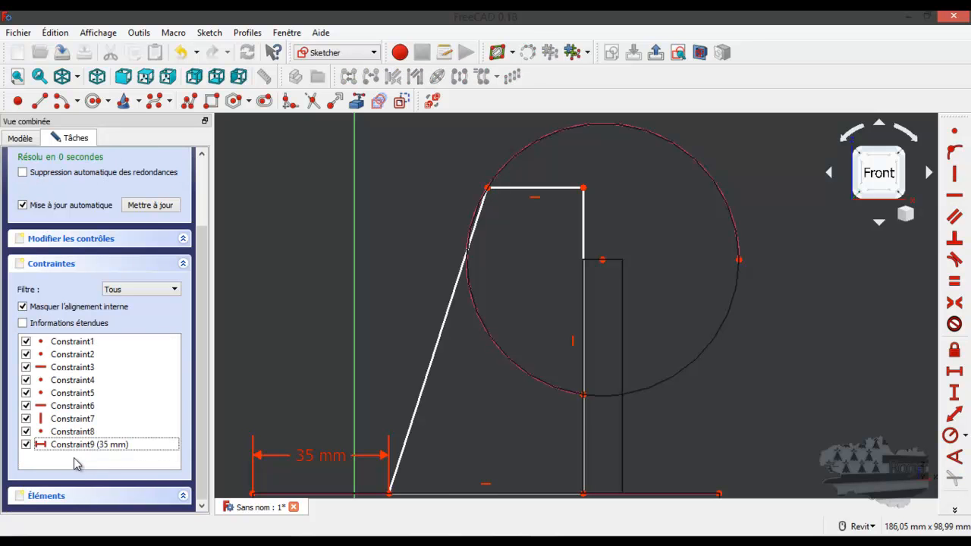
# - Try only a tangent constraint between the profile's top-left corner and the circle, and delete it again
pyautogui.click(499, 183)
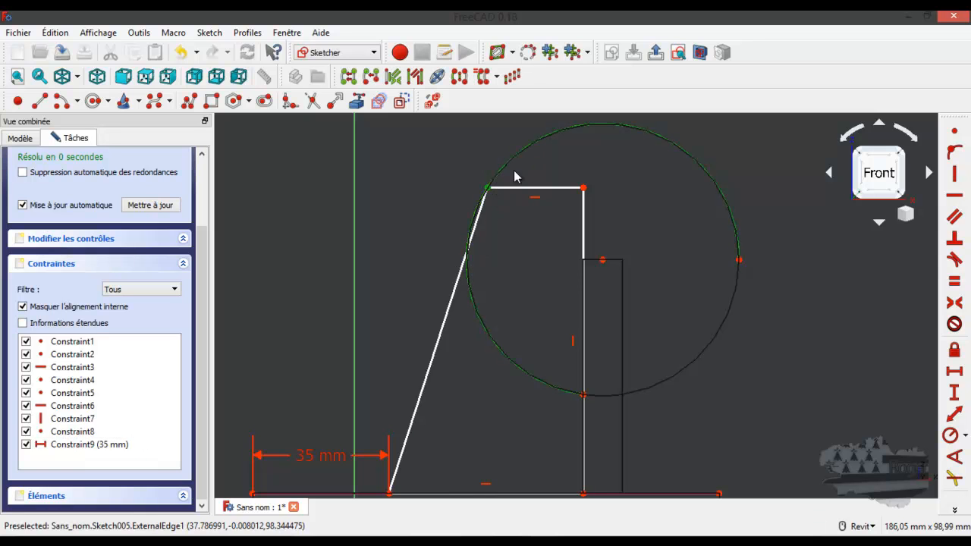
pyautogui.click(954, 259)
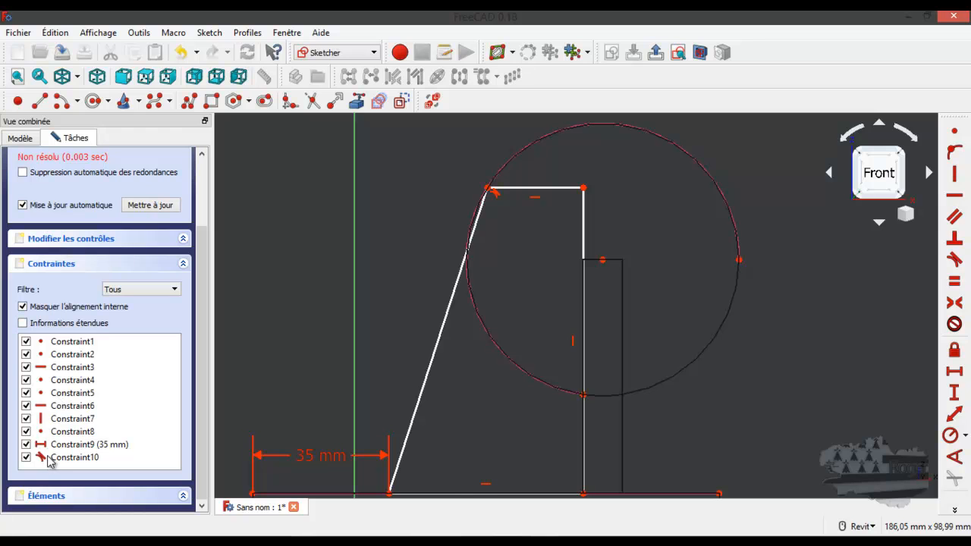
pyautogui.click(63, 456)
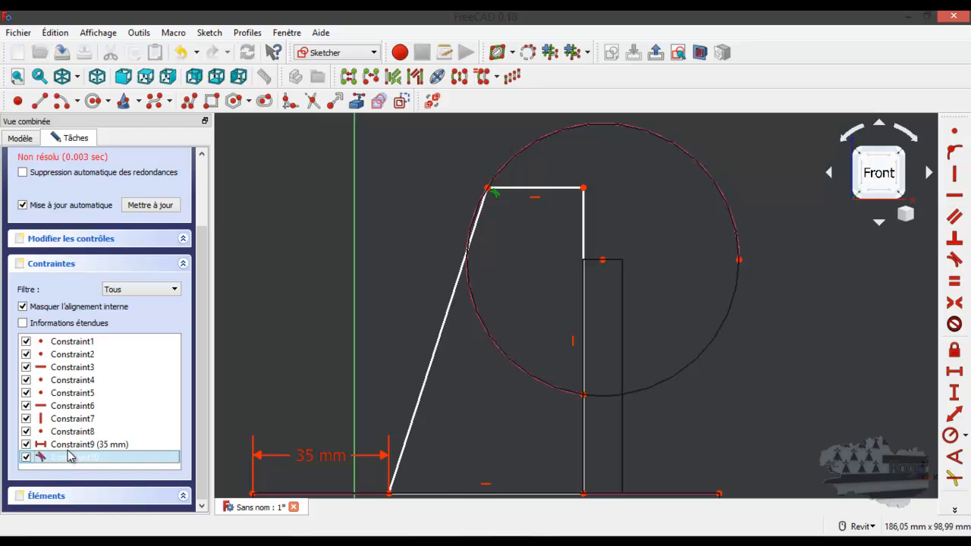
pyautogui.press('Delete')
# - Add a tangent constraint between the profile's top-left corner and the boss circle, and test it by pulling the corner
pyautogui.scroll(2, 489, 188)
pyautogui.moveTo(497, 188)
pyautogui.mouseDown()
pyautogui.moveTo(481, 217)
pyautogui.moveTo(476, 211)
pyautogui.mouseUp()
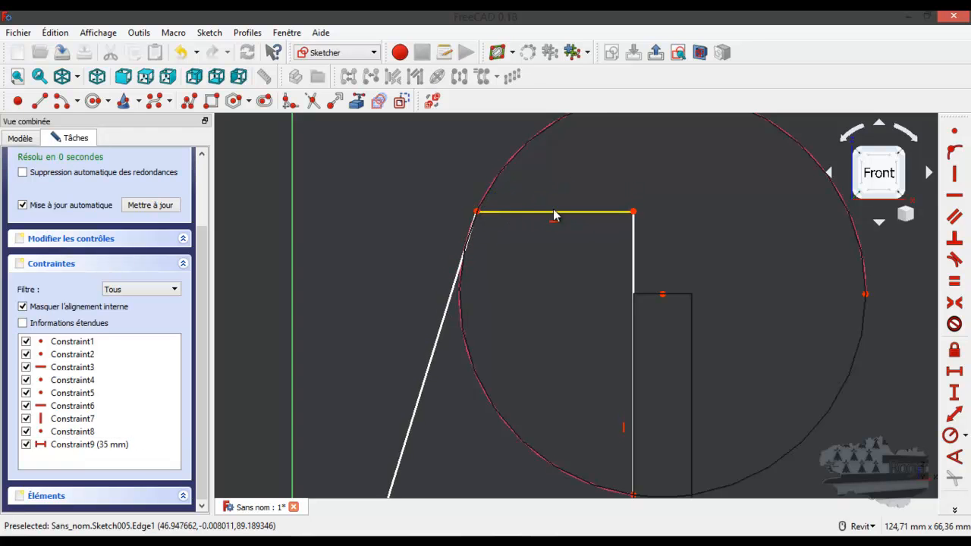
pyautogui.click(489, 199)
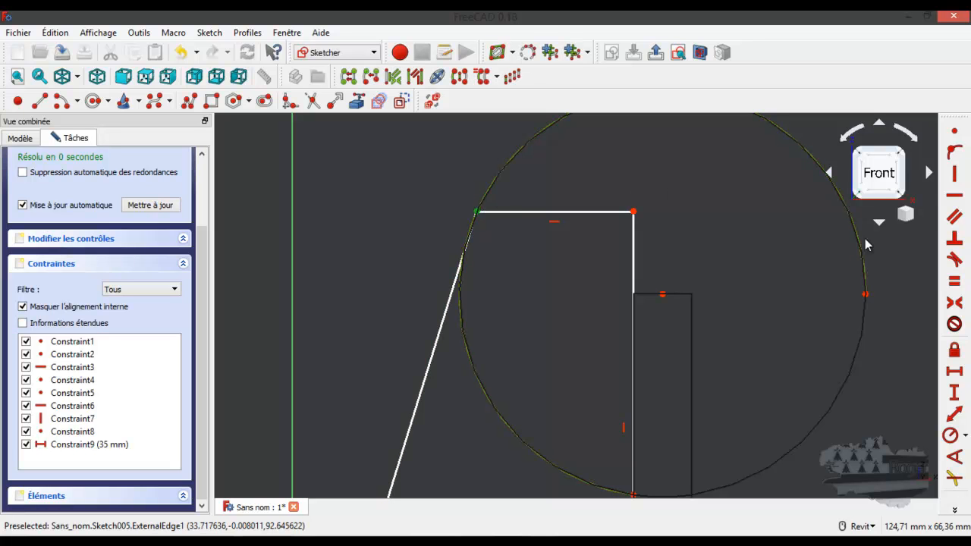
pyautogui.click(954, 261)
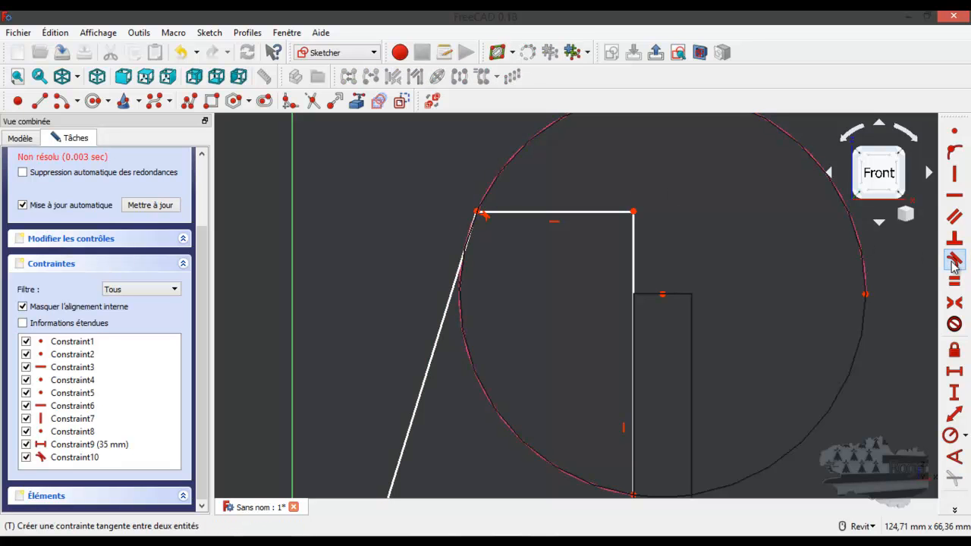
pyautogui.moveTo(201, 269); pyautogui.dragTo(199, 234)
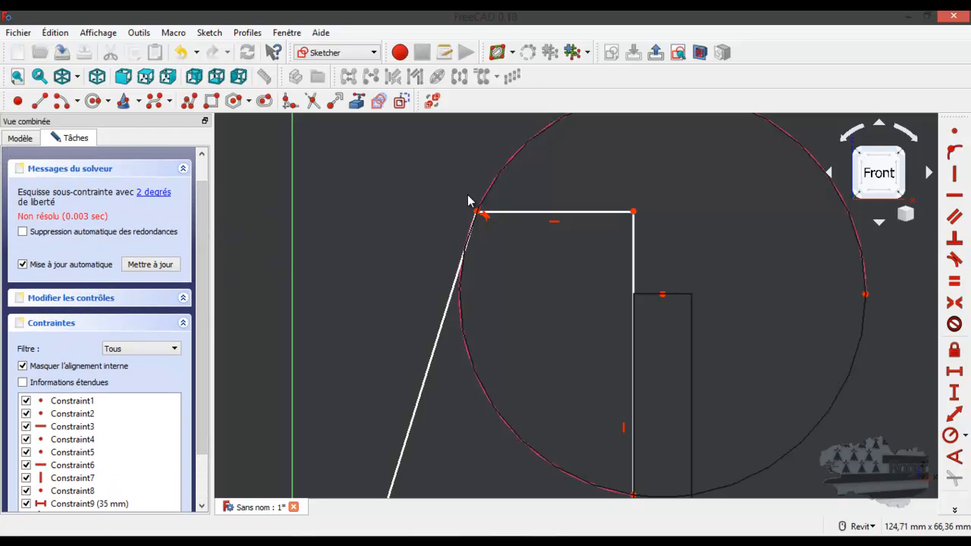
pyautogui.moveTo(478, 212); pyautogui.dragTo(470, 214)
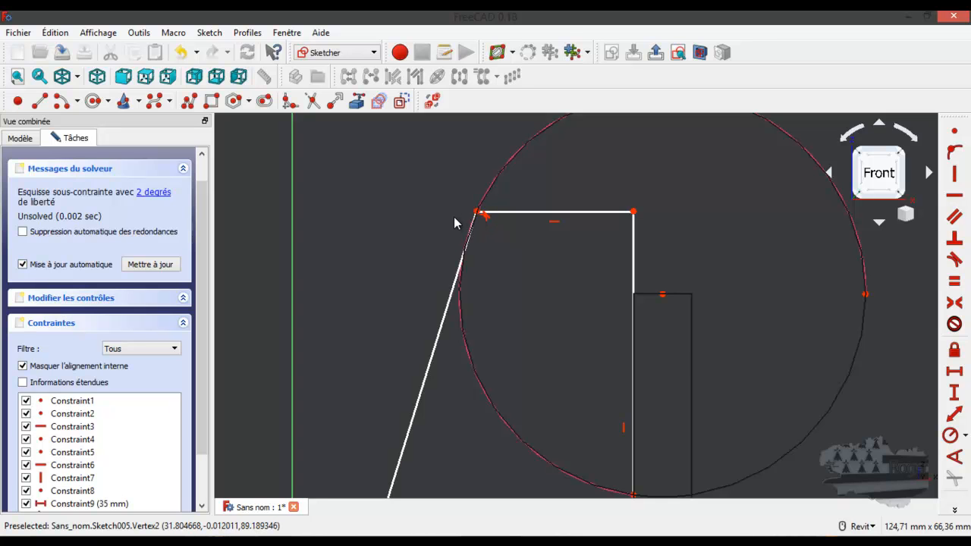
# - Examine the profile's remaining degrees of freedom by selecting its free elements and testing whether its corners and vertical edge can move
pyautogui.scroll(-2, 454, 214)
pyautogui.scroll(-2, 546, 190)
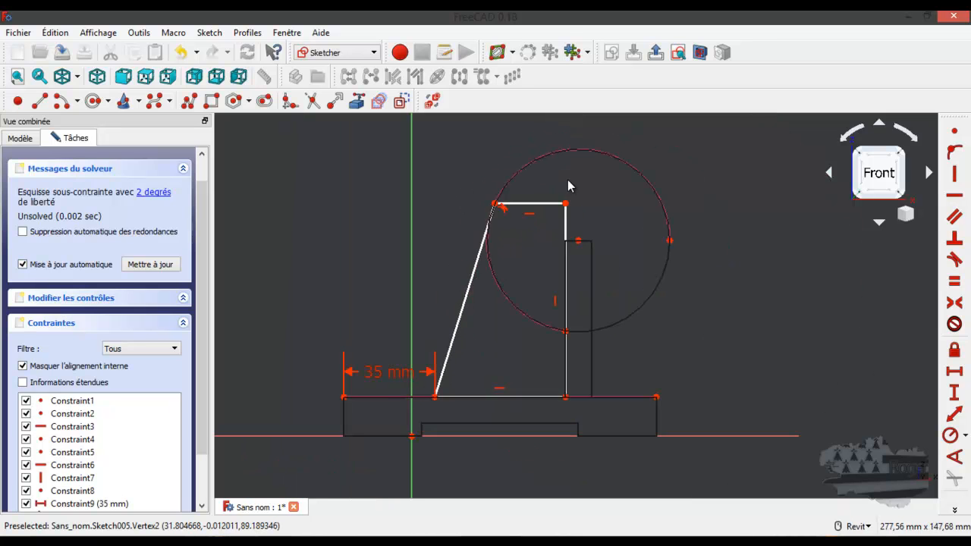
pyautogui.click(541, 204)
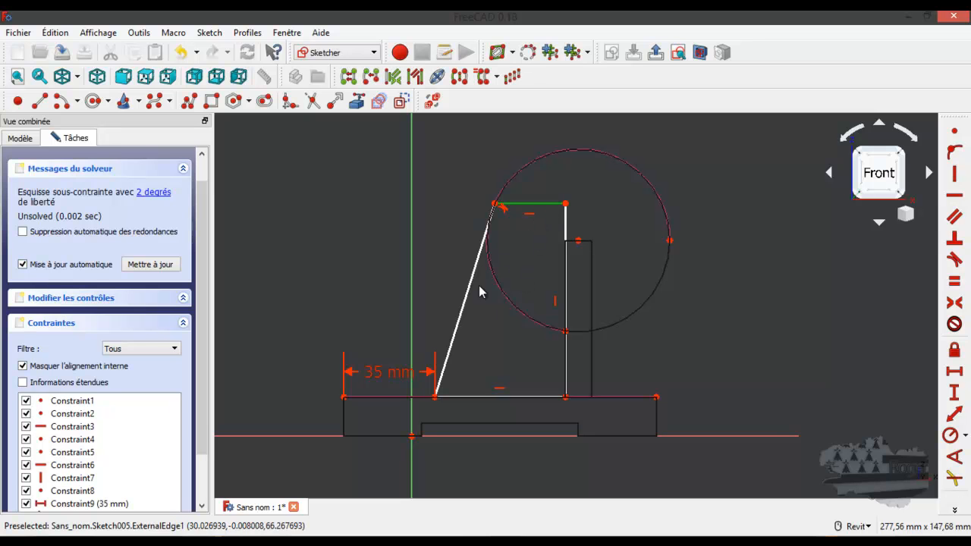
pyautogui.click(164, 197)
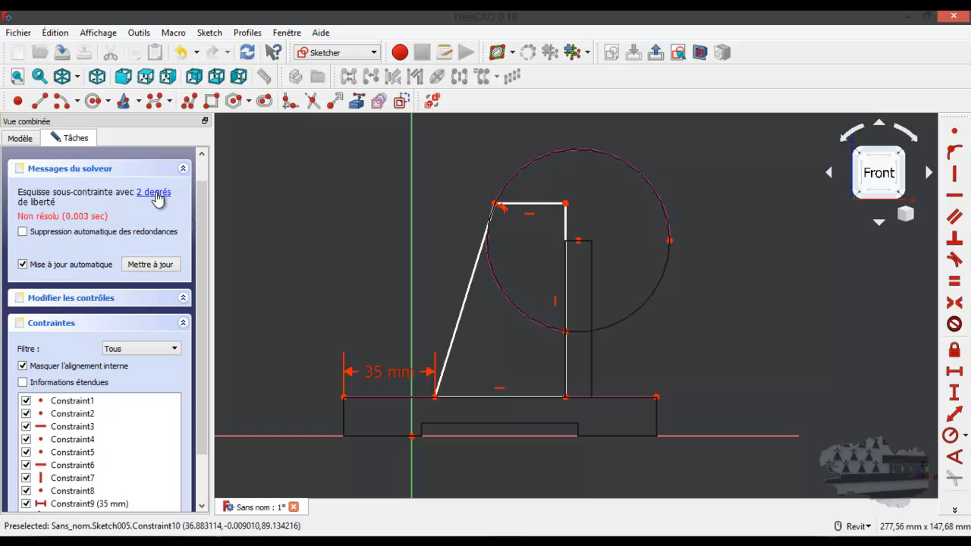
pyautogui.scroll(-2, 492, 220)
pyautogui.scroll(4, 455, 234)
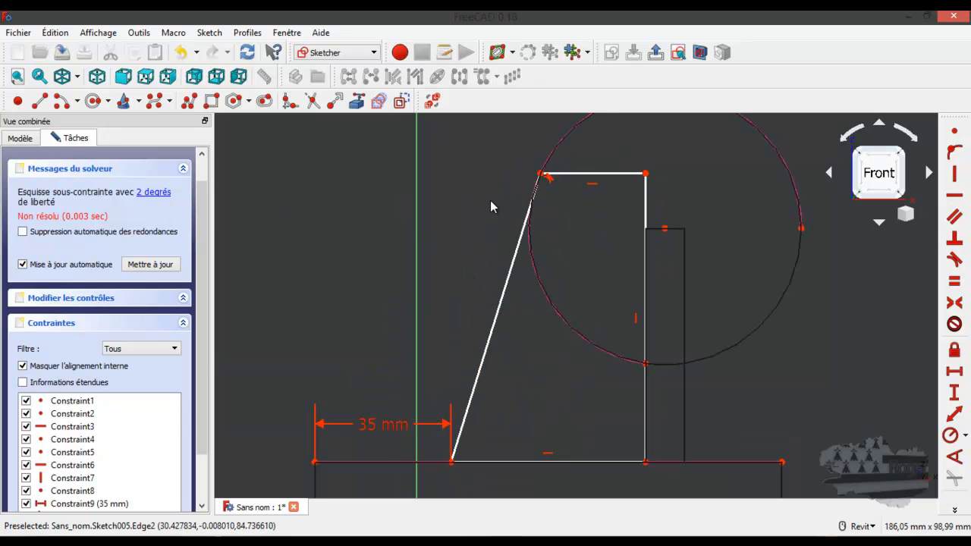
pyautogui.moveTo(645, 174); pyautogui.dragTo(641, 182)
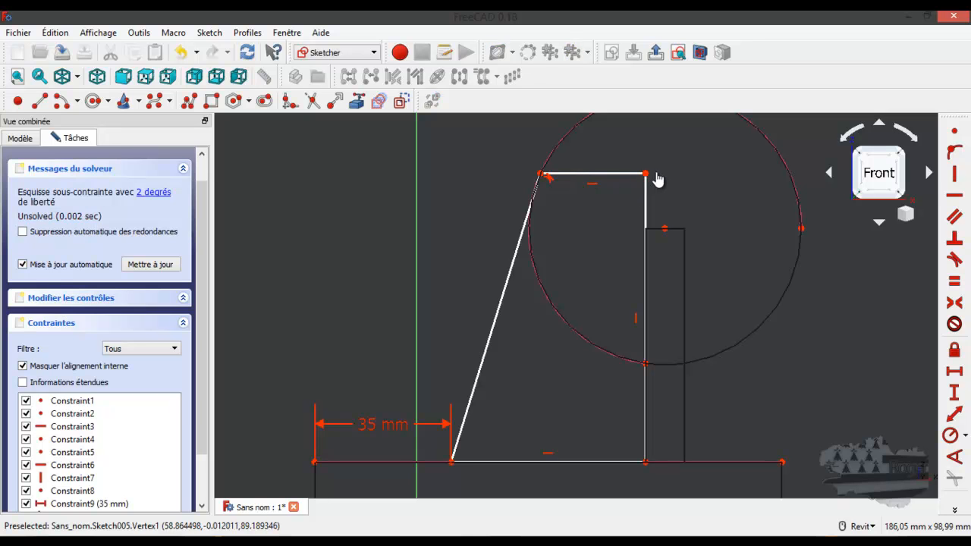
pyautogui.moveTo(452, 463)
pyautogui.mouseDown()
pyautogui.moveTo(471, 457)
pyautogui.moveTo(453, 453)
pyautogui.mouseUp()
pyautogui.moveTo(646, 462); pyautogui.dragTo(652, 457)
pyautogui.moveTo(645, 297); pyautogui.dragTo(660, 297)
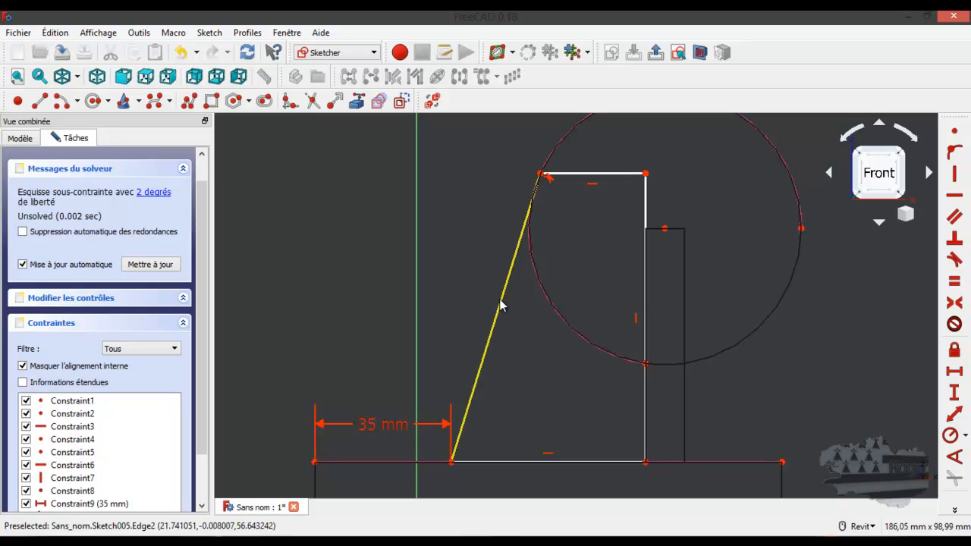
# - Try to add a vertical distance to the profile's right edge and a length to its slanted edge, cancelling both
pyautogui.click(647, 289)
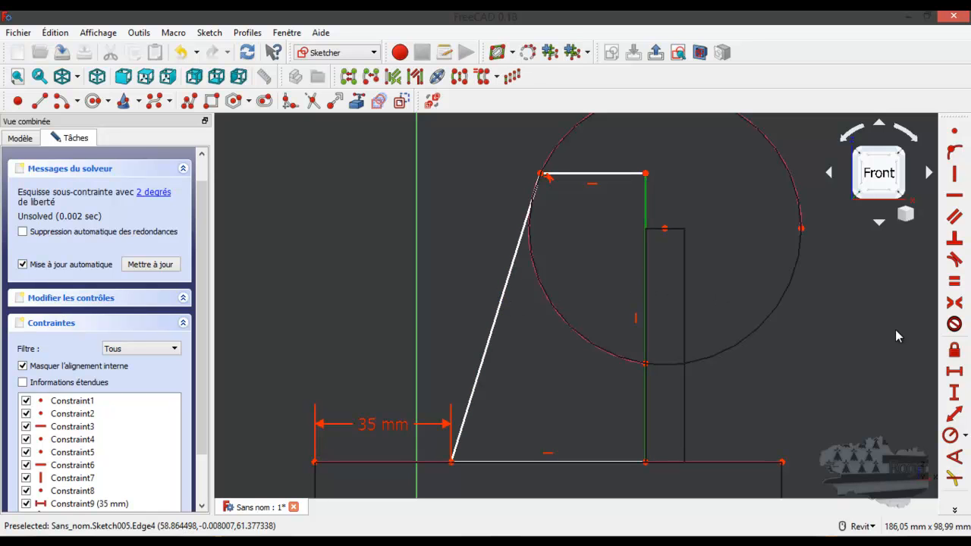
pyautogui.click(954, 392)
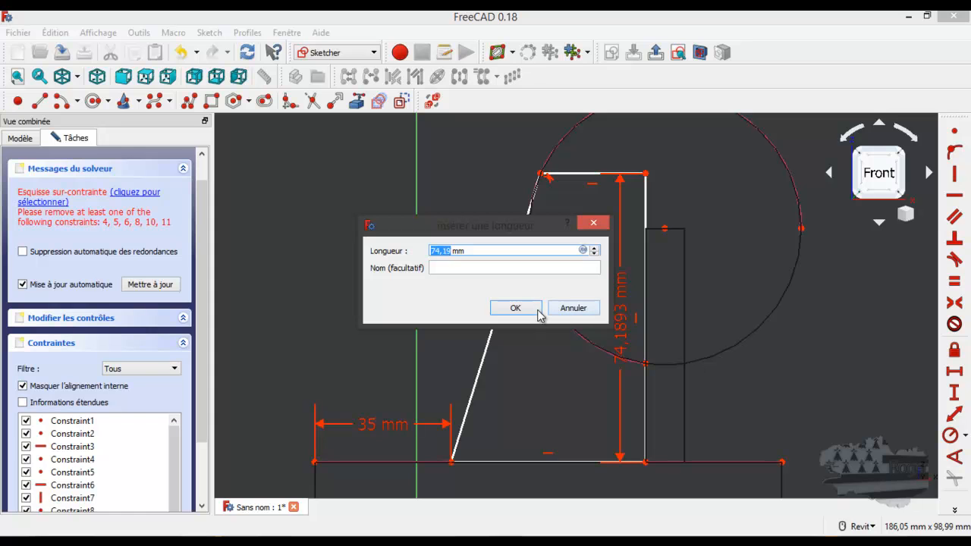
pyautogui.click(578, 311)
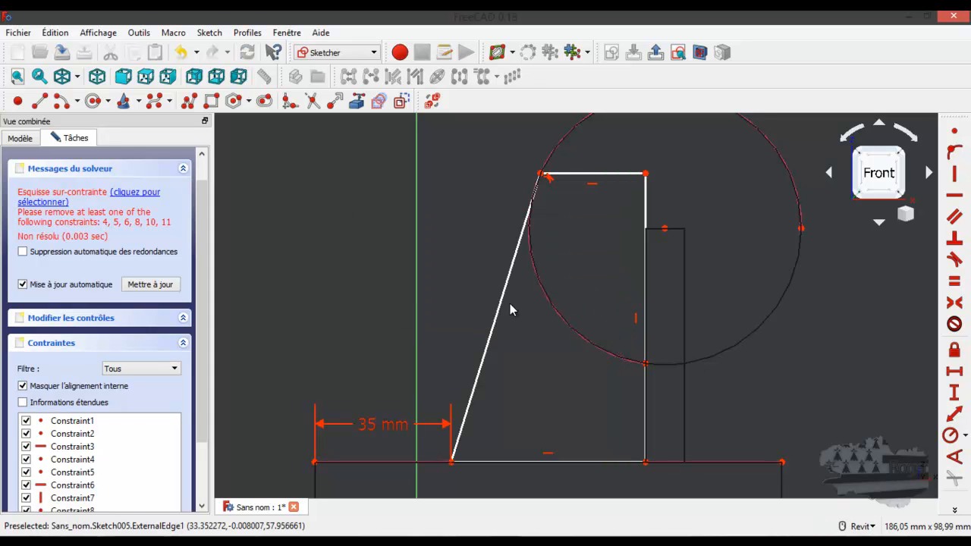
pyautogui.click(499, 318)
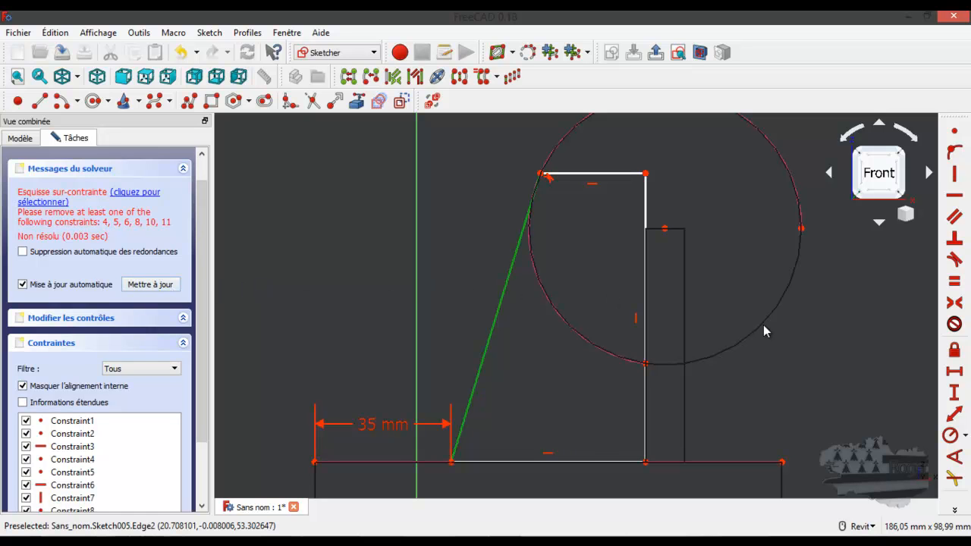
pyautogui.click(954, 413)
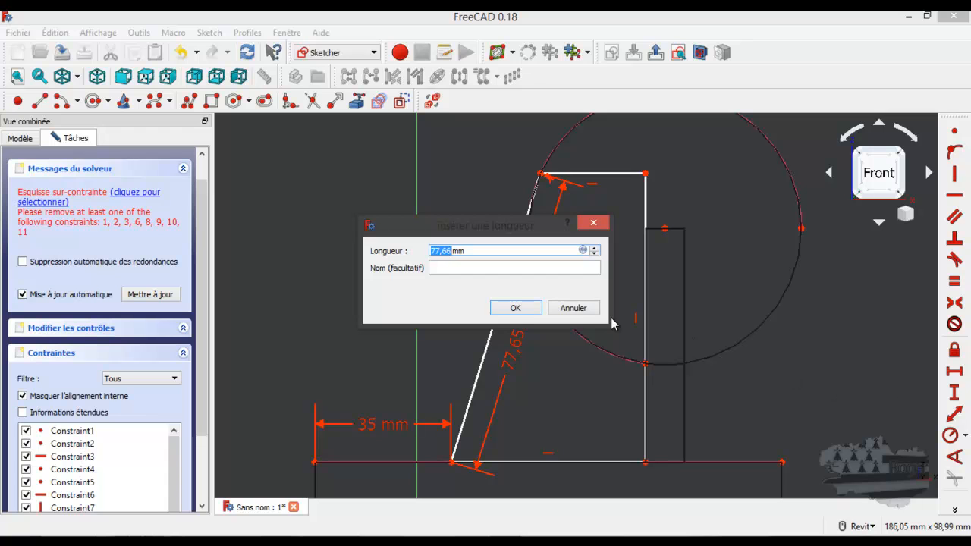
pyautogui.click(515, 309)
pyautogui.click(603, 297)
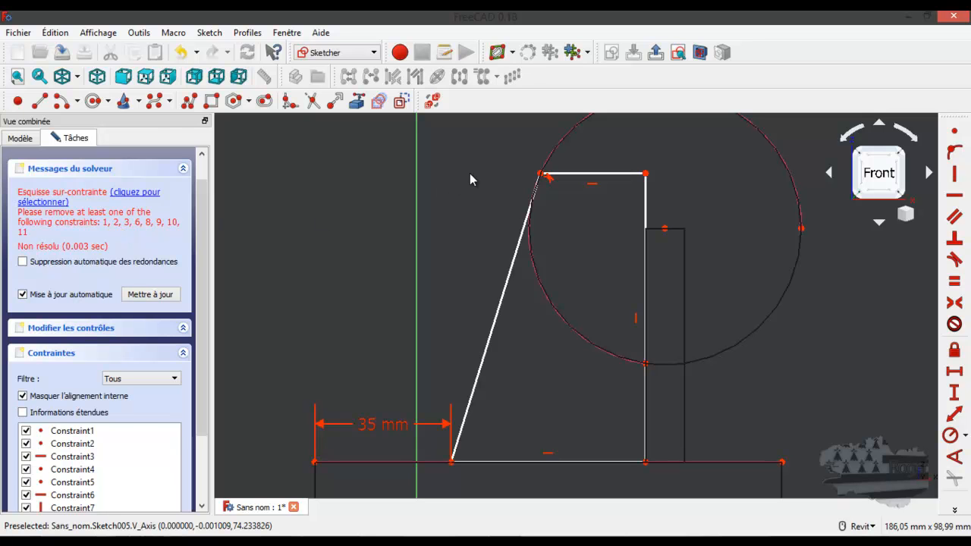
# - Close the rib sketch and display the model shaded with visible edges
pyautogui.scroll(1, 126, 195)
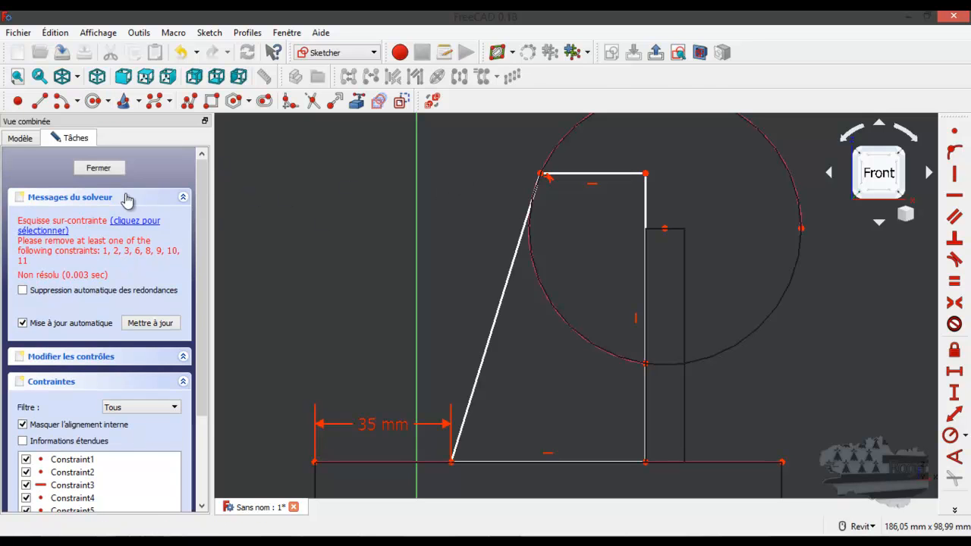
pyautogui.click(98, 169)
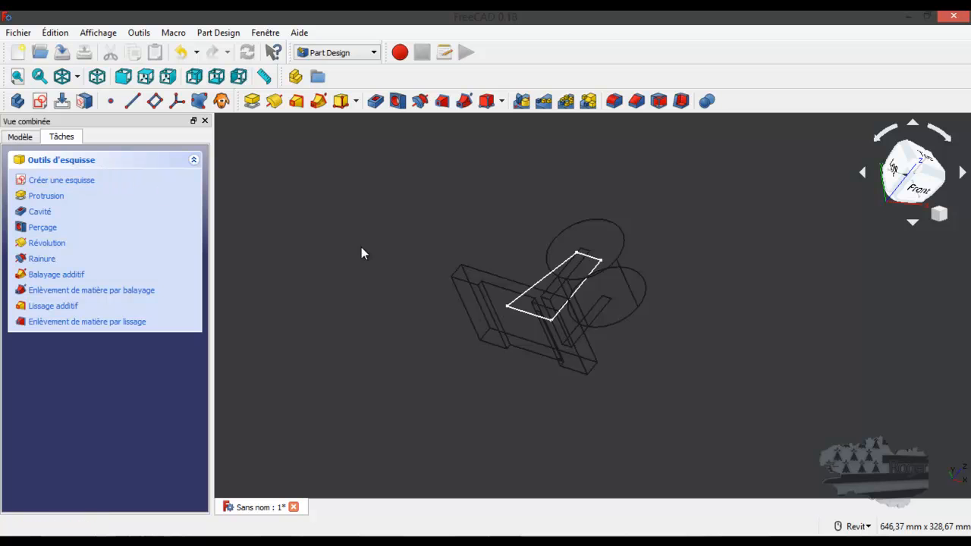
pyautogui.keyDown('shift'); pyautogui.moveTo(571, 273); pyautogui.dragTo(494, 308, button='middle'); pyautogui.keyUp('shift')
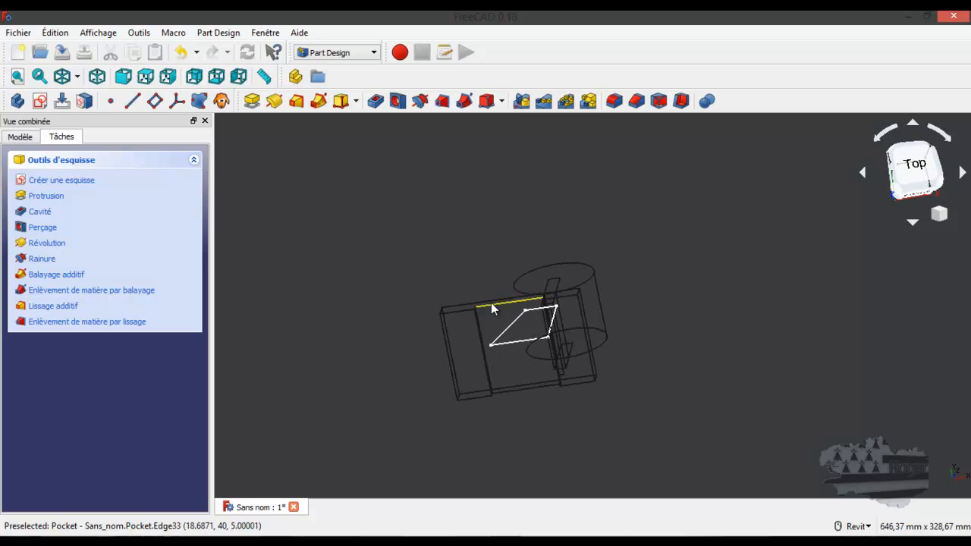
pyautogui.click(77, 75)
pyautogui.click(89, 112)
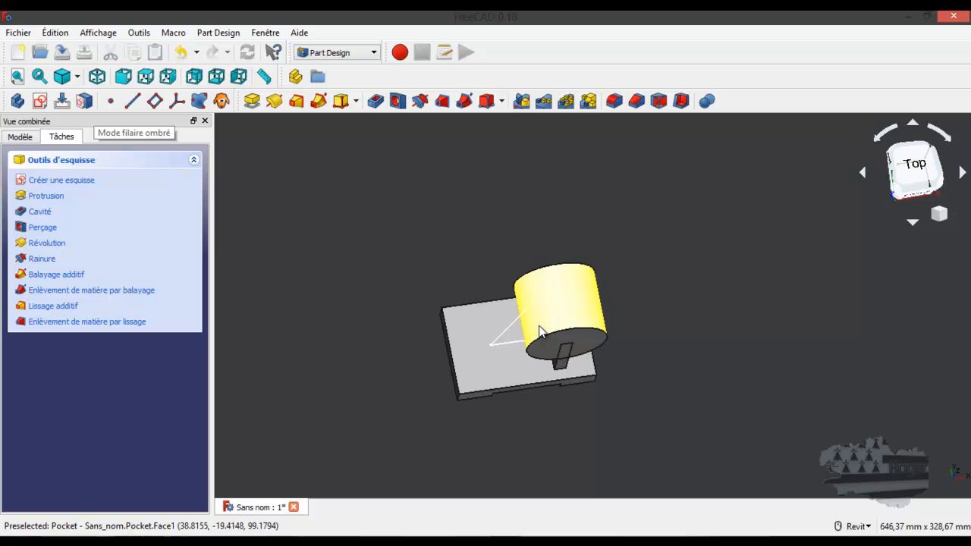
pyautogui.scroll(2, 538, 330)
pyautogui.keyDown('shift'); pyautogui.moveTo(684, 325); pyautogui.dragTo(676, 255, button='middle'); pyautogui.keyUp('shift')
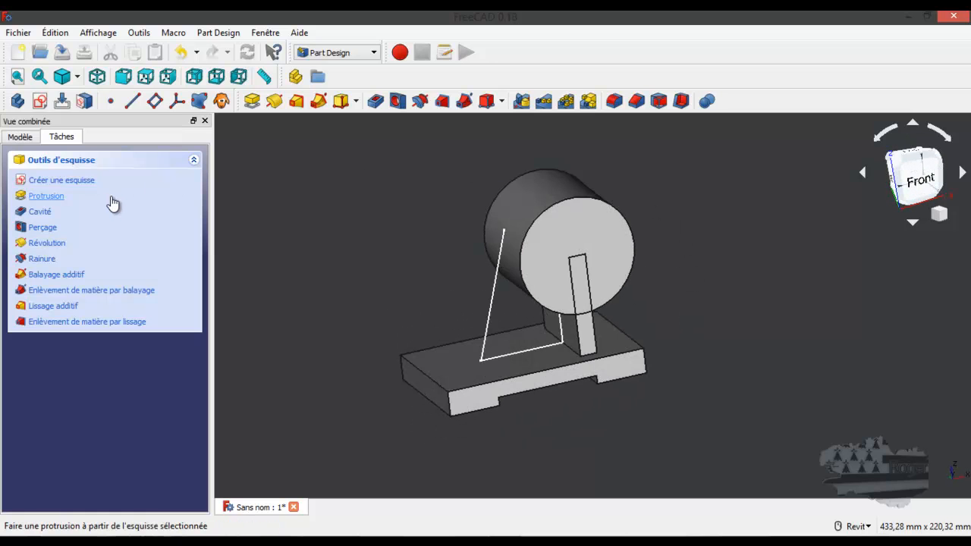
# - Try a 10 mm pad of the rib profile, inspect its junction with the cylinder without edge lines, and cancel the pad
pyautogui.click(43, 196)
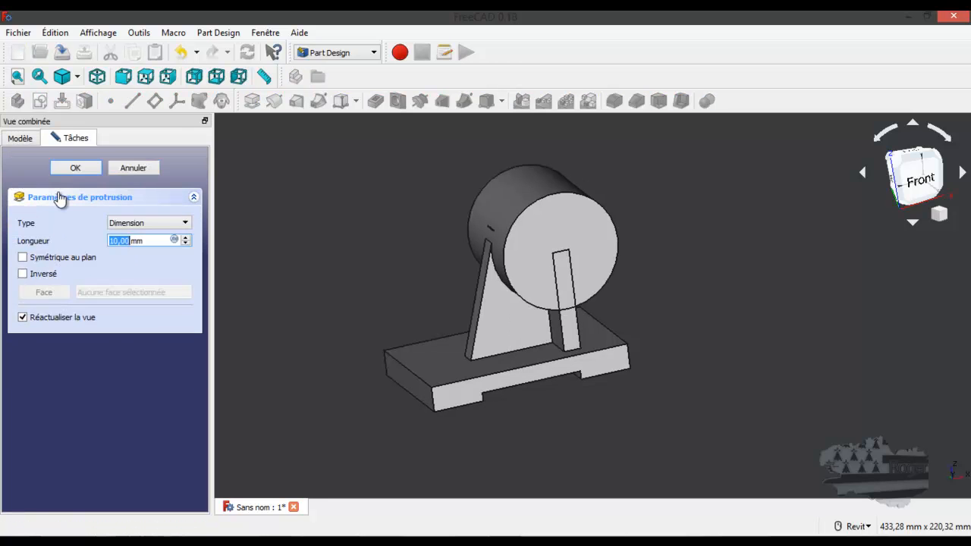
pyautogui.scroll(4, 493, 238)
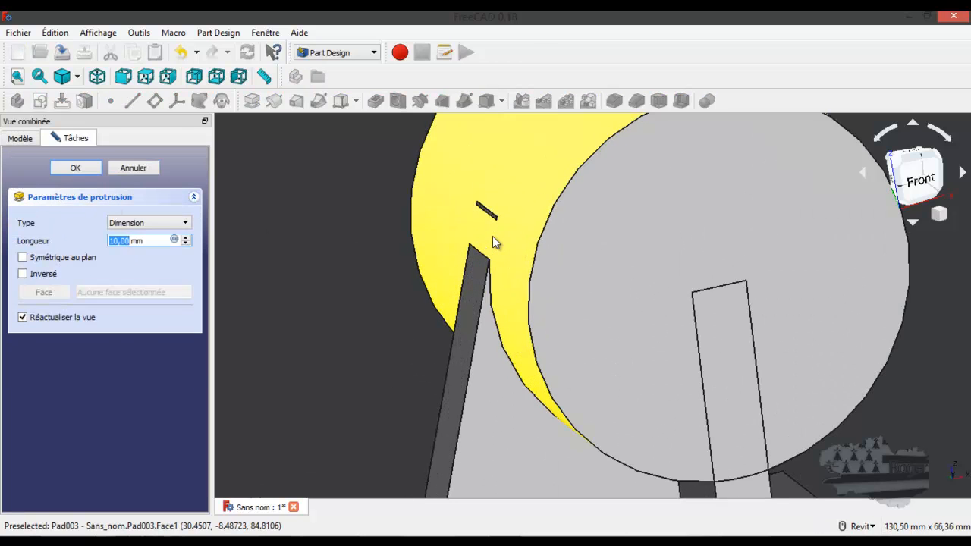
pyautogui.keyDown('shift'); pyautogui.moveTo(529, 207); pyautogui.dragTo(602, 232, button='middle'); pyautogui.keyUp('shift')
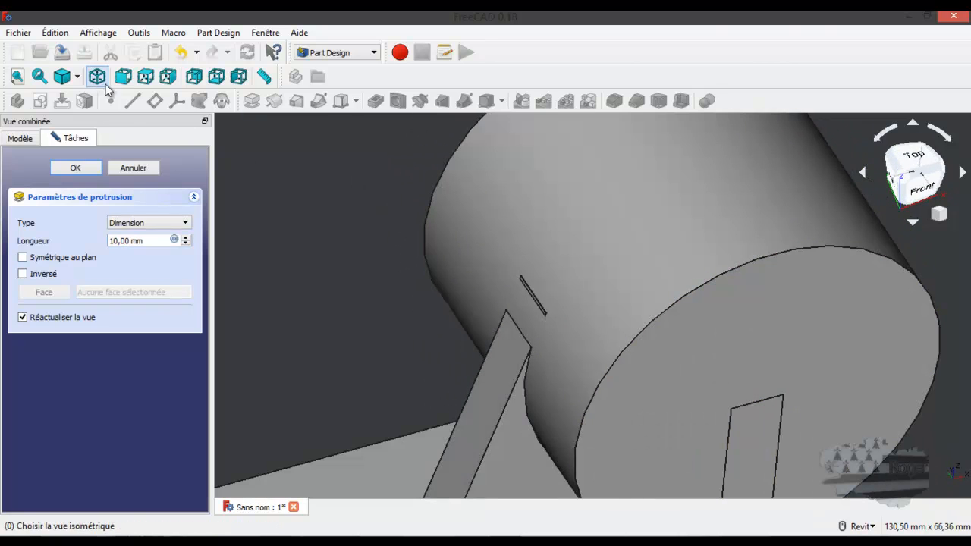
pyautogui.click(77, 77)
pyautogui.click(87, 129)
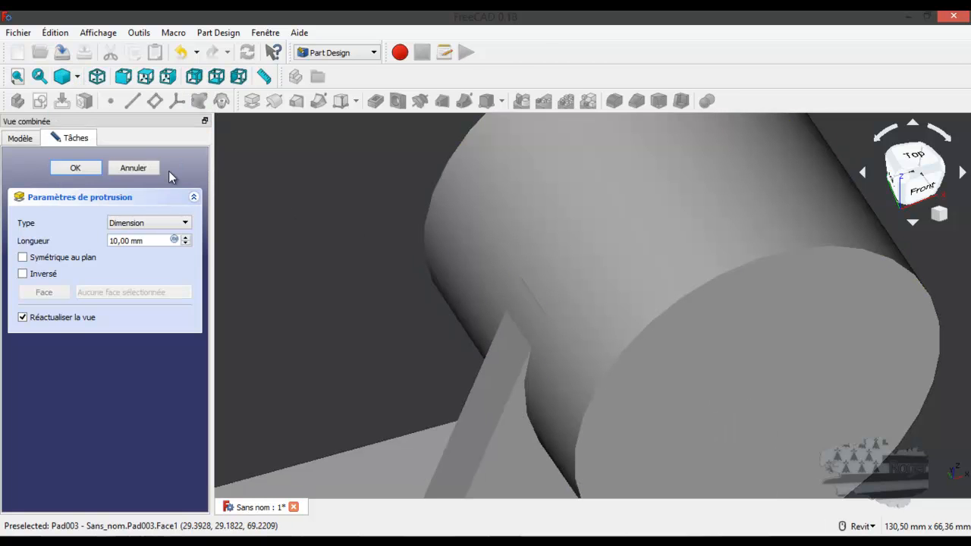
pyautogui.click(135, 168)
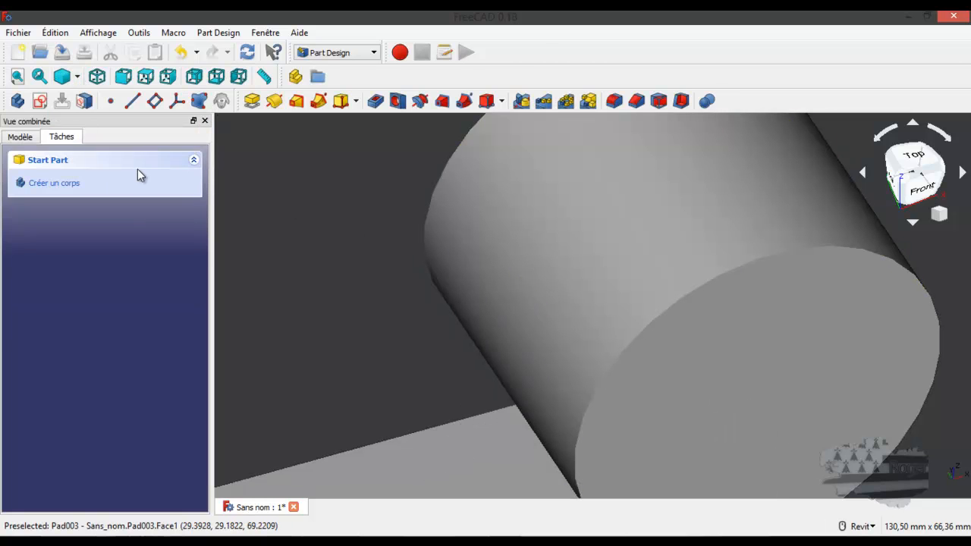
# - Open Sketch005 from the body to check its contents, and close it again
pyautogui.click(21, 137)
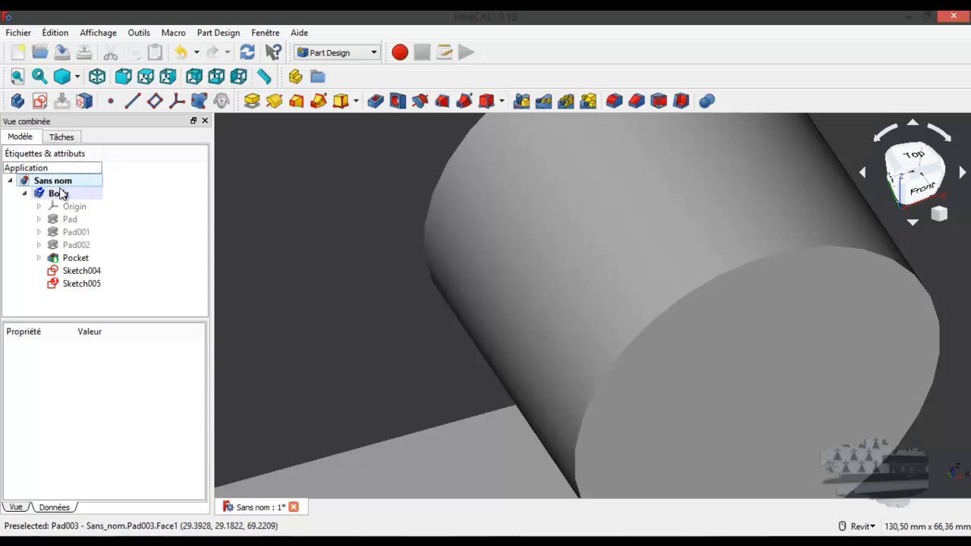
pyautogui.doubleClick(72, 285)
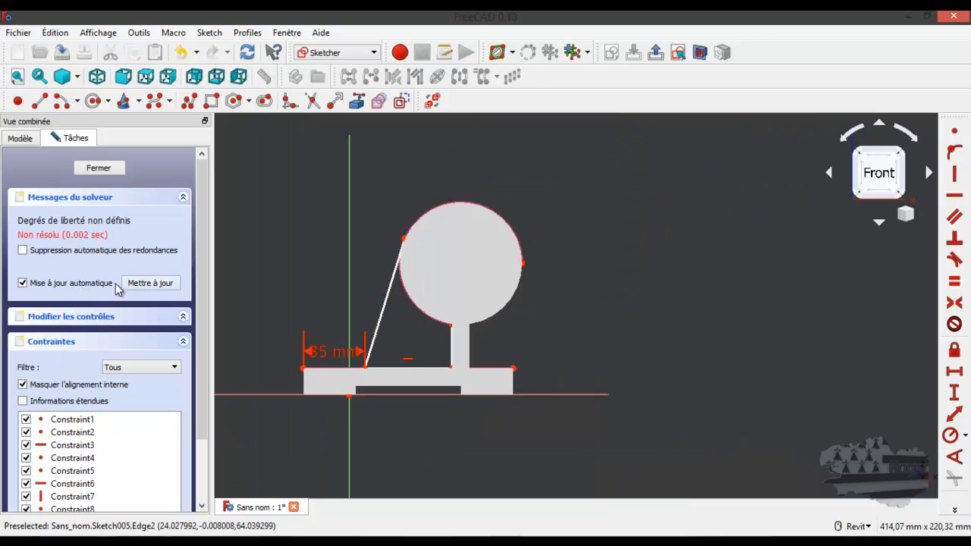
pyautogui.click(98, 168)
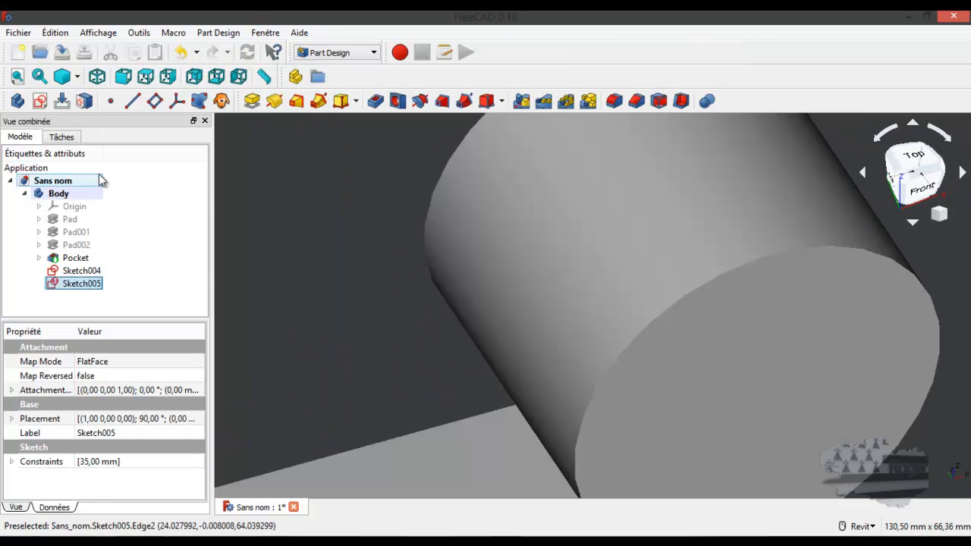
# - Open Sketch004 to check its contents, close it, and delete it from the body
pyautogui.click(76, 270)
pyautogui.doubleClick(75, 270)
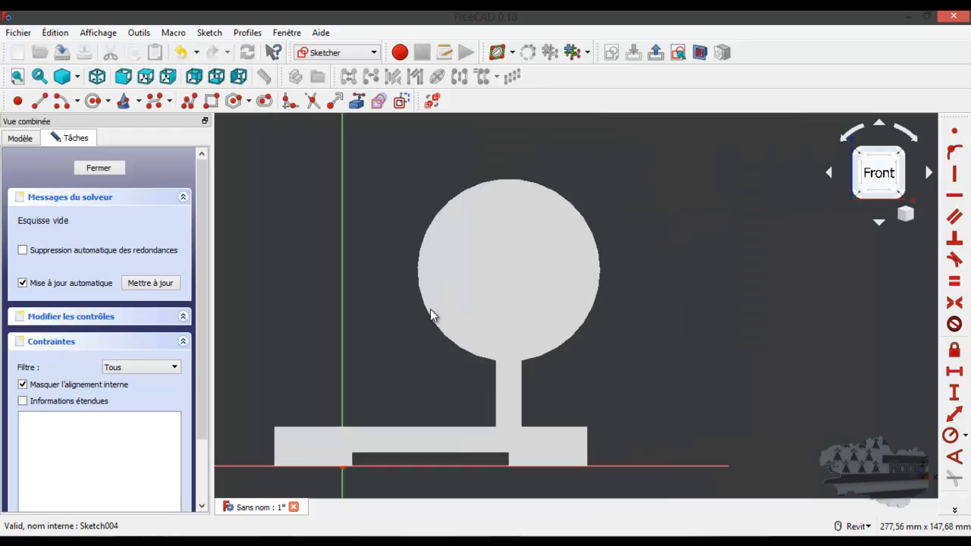
pyautogui.scroll(4, 426, 310)
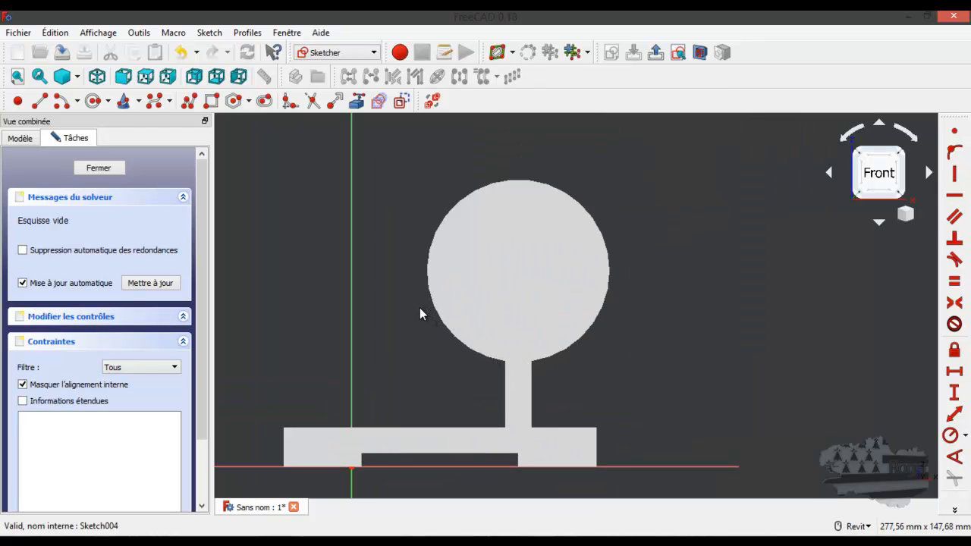
pyautogui.click(117, 167)
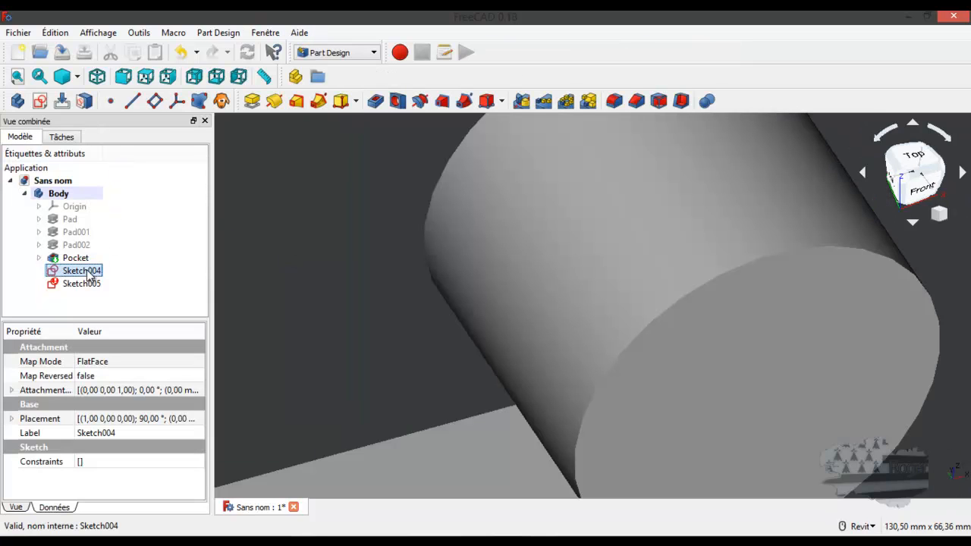
pyautogui.scroll(-5, 328, 231)
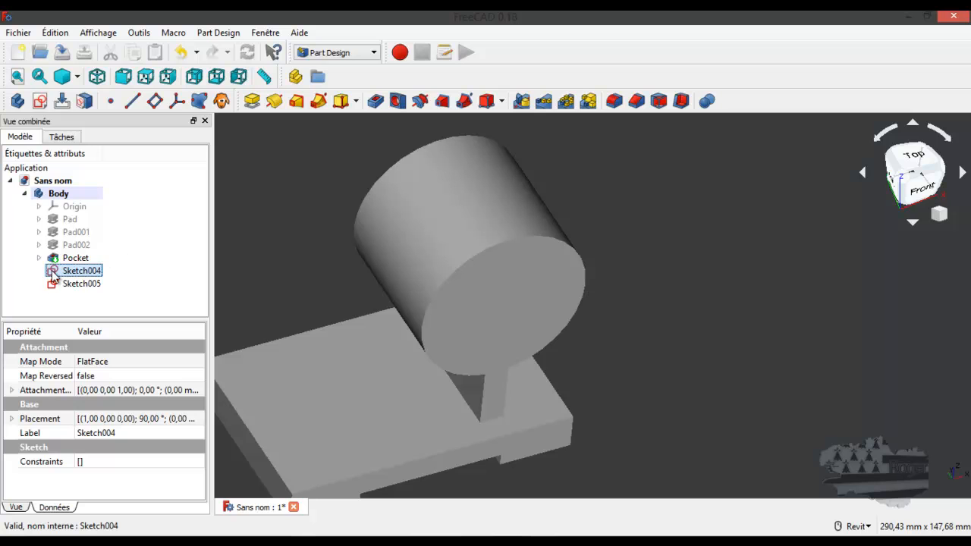
pyautogui.press('Delete')
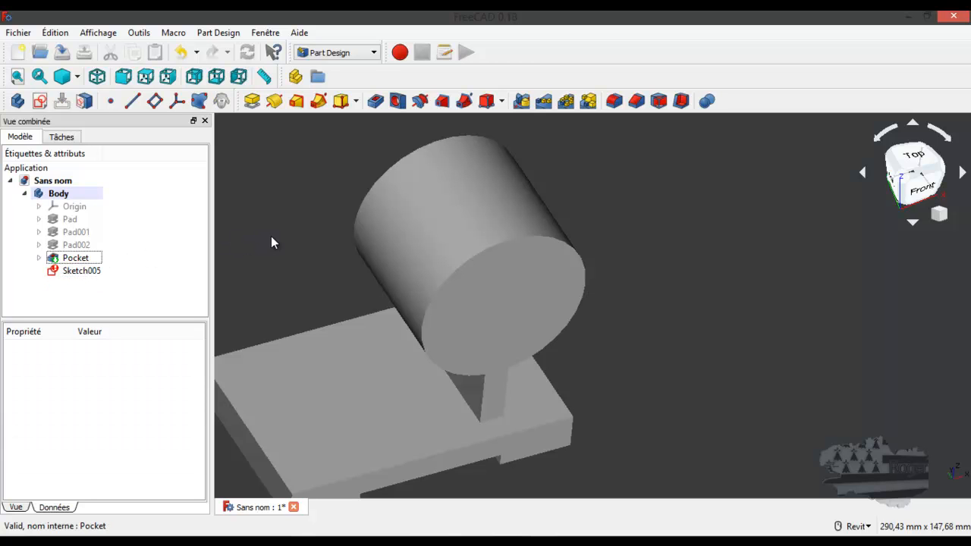
# - Open Sketch005 for editing and display the model in wireframe to expose the rib profile's upper outer corner on the circle
pyautogui.doubleClick(57, 273)
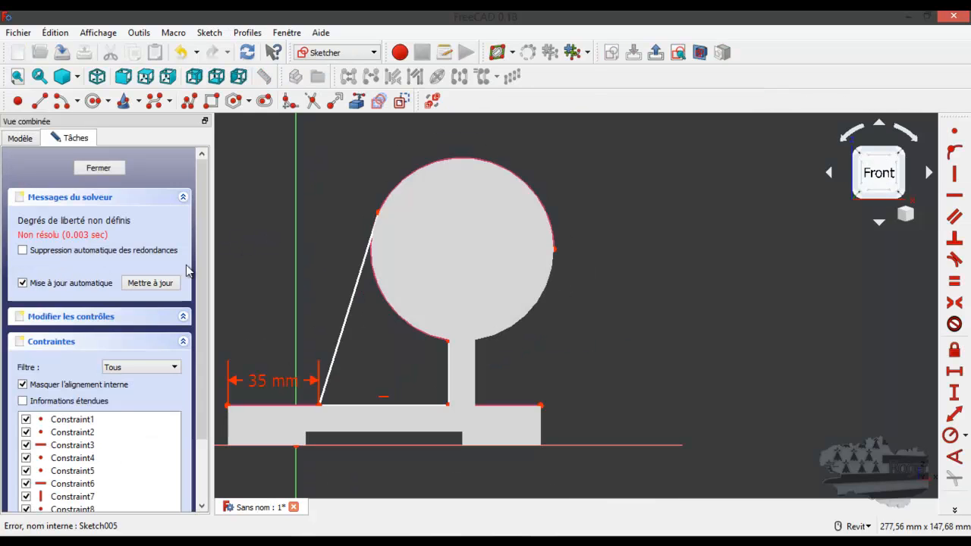
pyautogui.scroll(2, 270, 292)
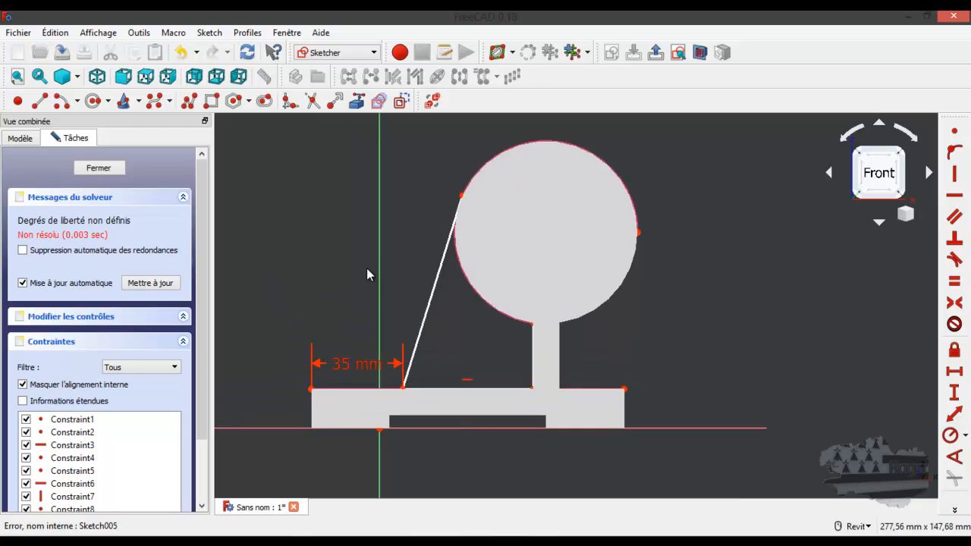
pyautogui.scroll(3, 463, 191)
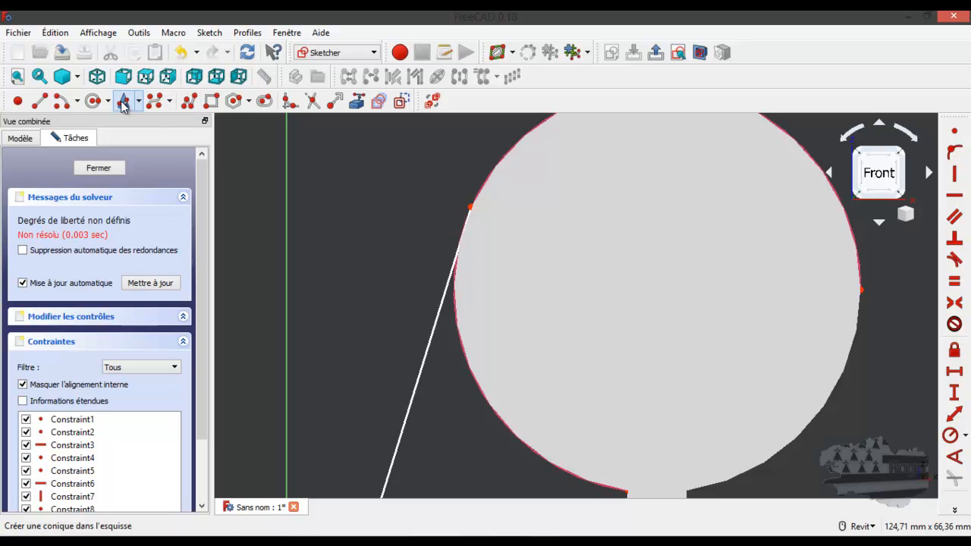
pyautogui.click(76, 76)
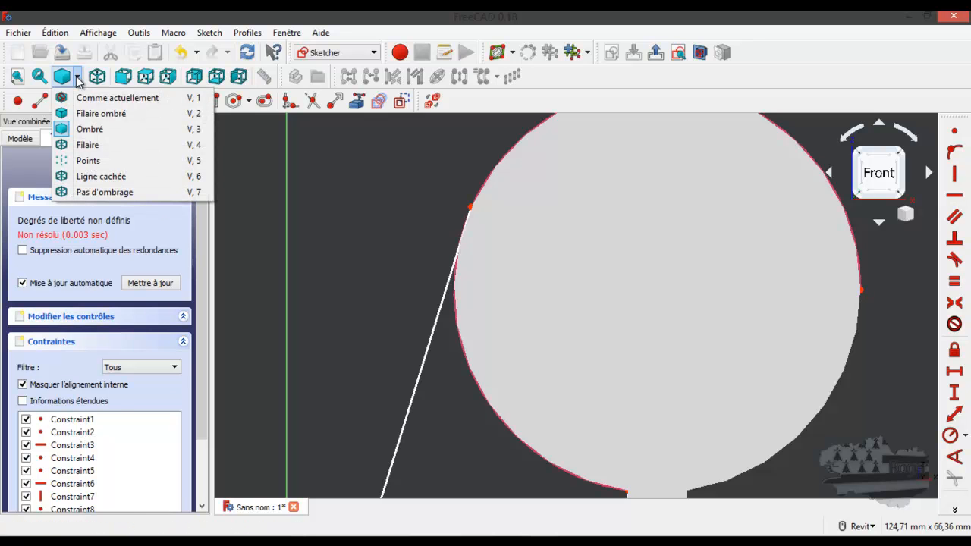
pyautogui.click(88, 144)
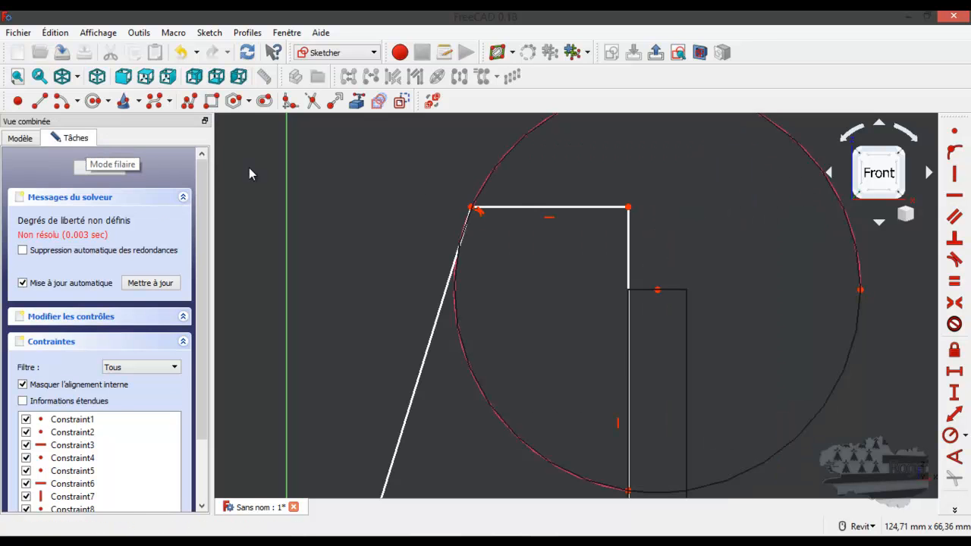
pyautogui.scroll(4, 520, 184)
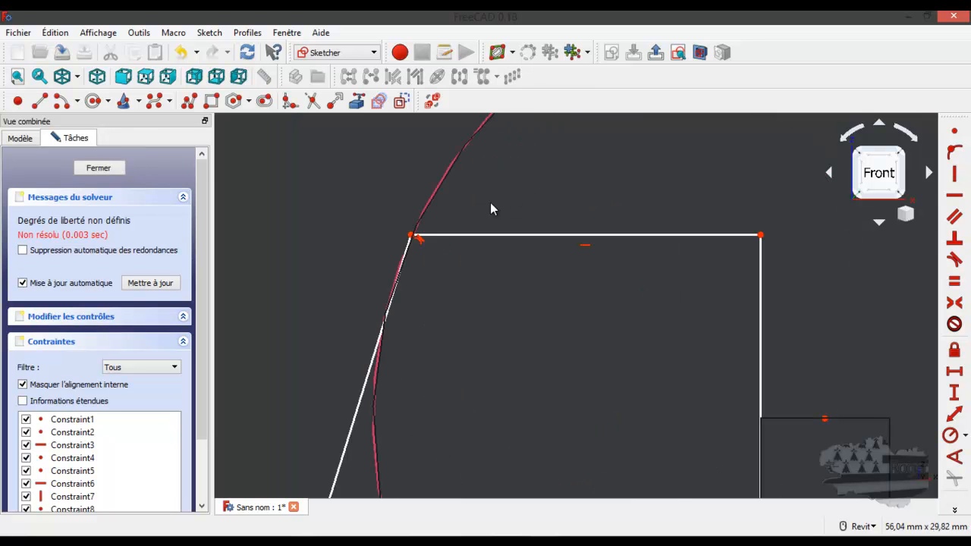
pyautogui.scroll(3, 415, 233)
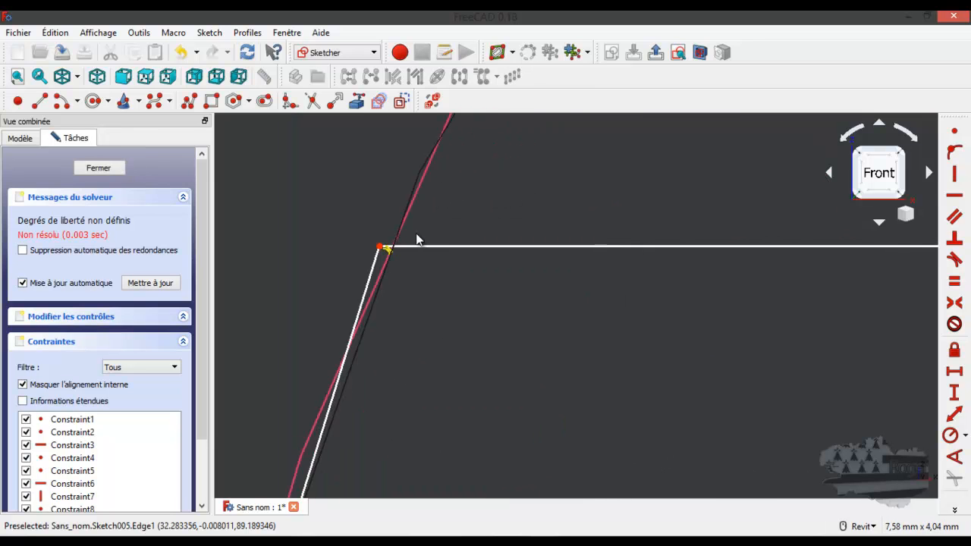
# - Try to fix the rib profile's upper outer corner onto the boss circle with a point-on-object constraint
pyautogui.scroll(2, 417, 238)
pyautogui.click(361, 252)
pyautogui.click(375, 275)
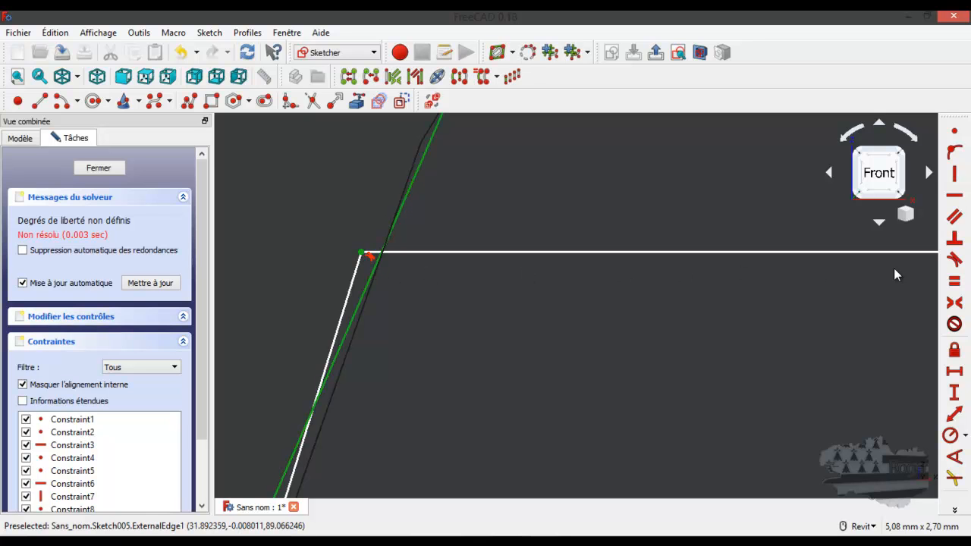
pyautogui.click(949, 153)
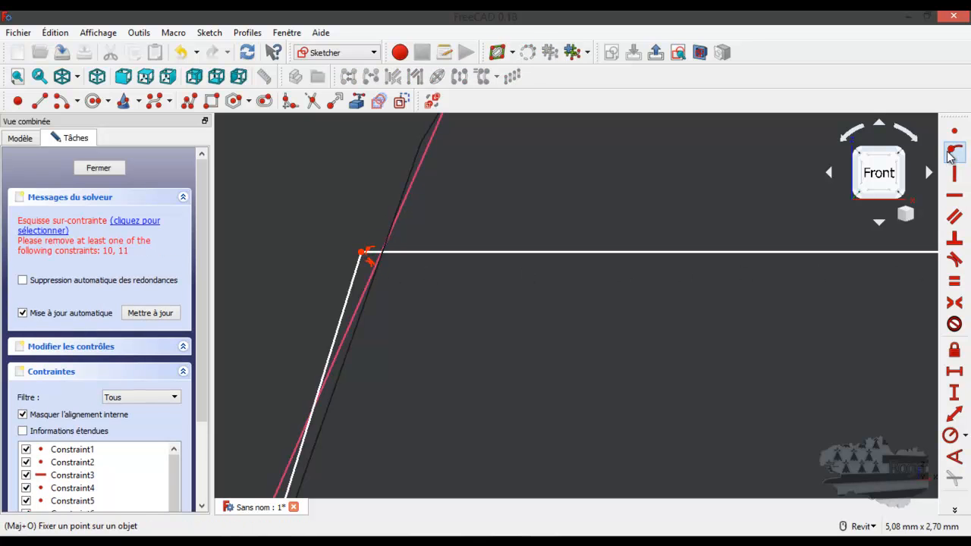
# - Delete the conflicting point-on-object and tangent constraints, Constraint11 and Constraint10, from the rib sketch
pyautogui.moveTo(205, 326); pyautogui.dragTo(203, 407)
pyautogui.scroll(-1, 122, 433)
pyautogui.click(92, 446)
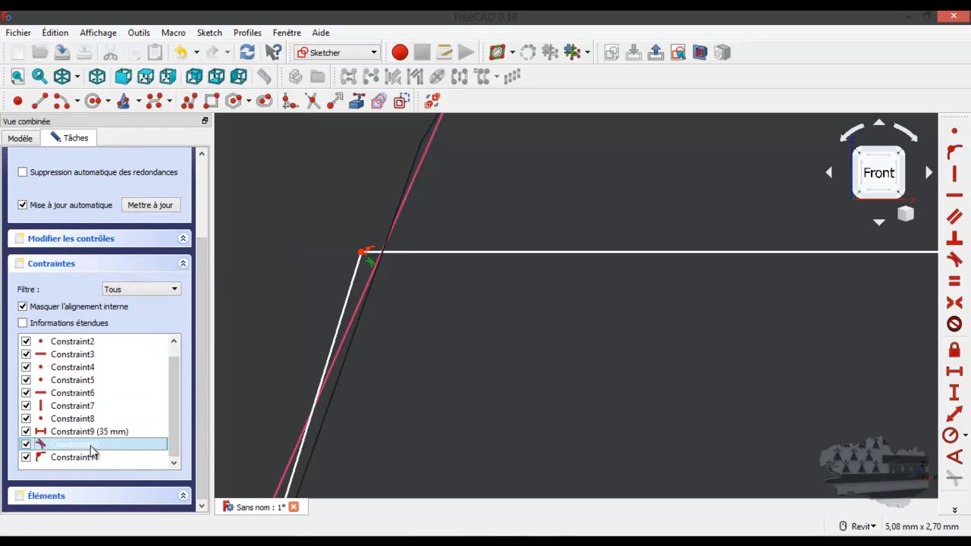
pyautogui.click(89, 460)
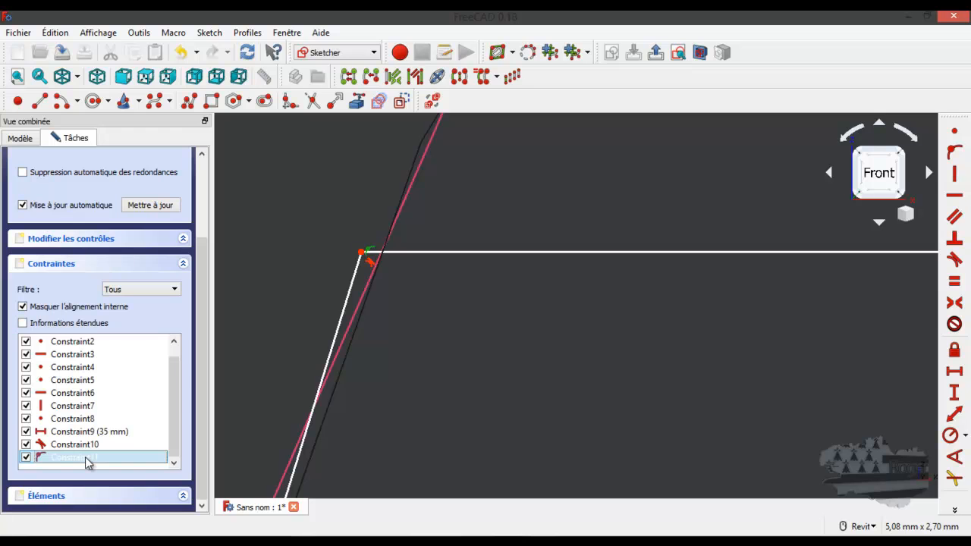
pyautogui.press('Delete')
pyautogui.click(89, 457)
pyautogui.press('Delete')
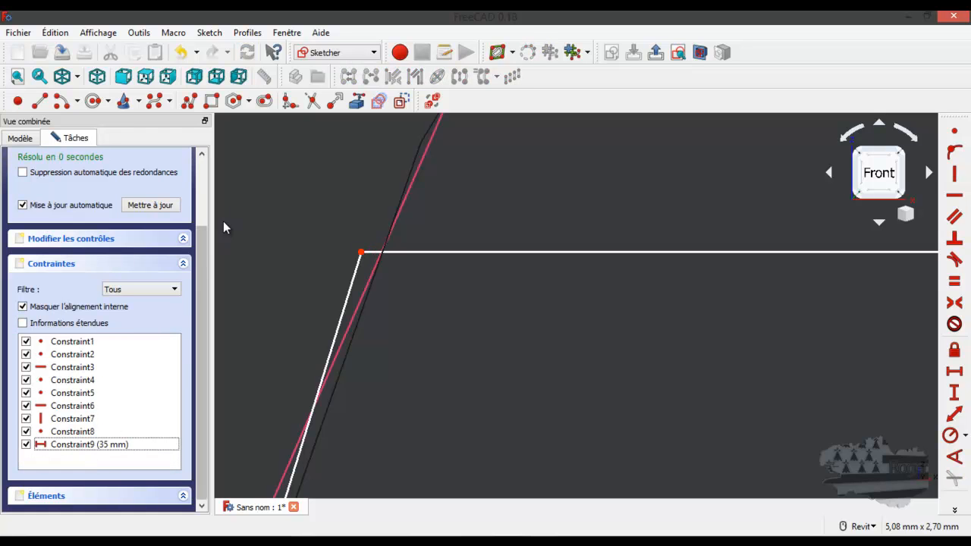
# - Fix the rib profile's upper outer corner onto the projected boss circle, and delete that point-on-object constraint
pyautogui.click(386, 247)
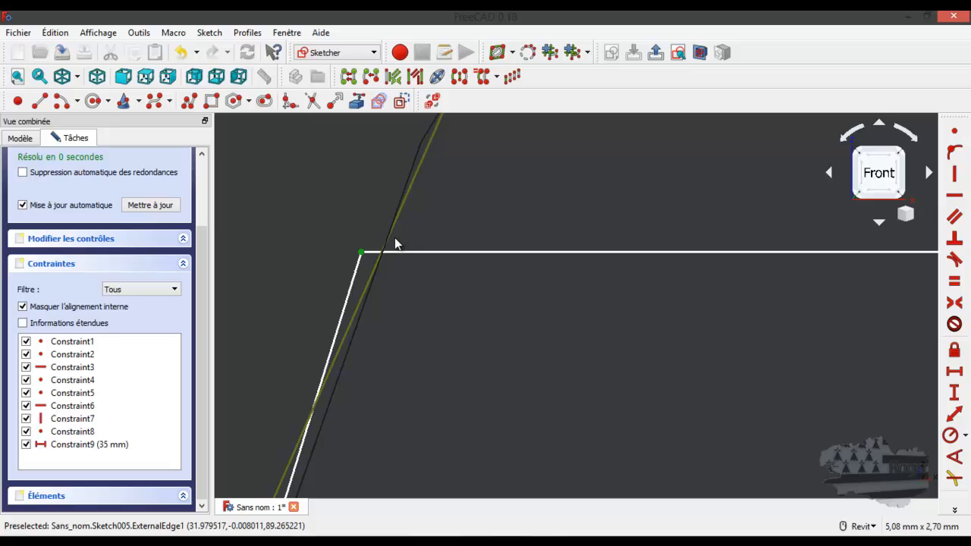
pyautogui.click(956, 154)
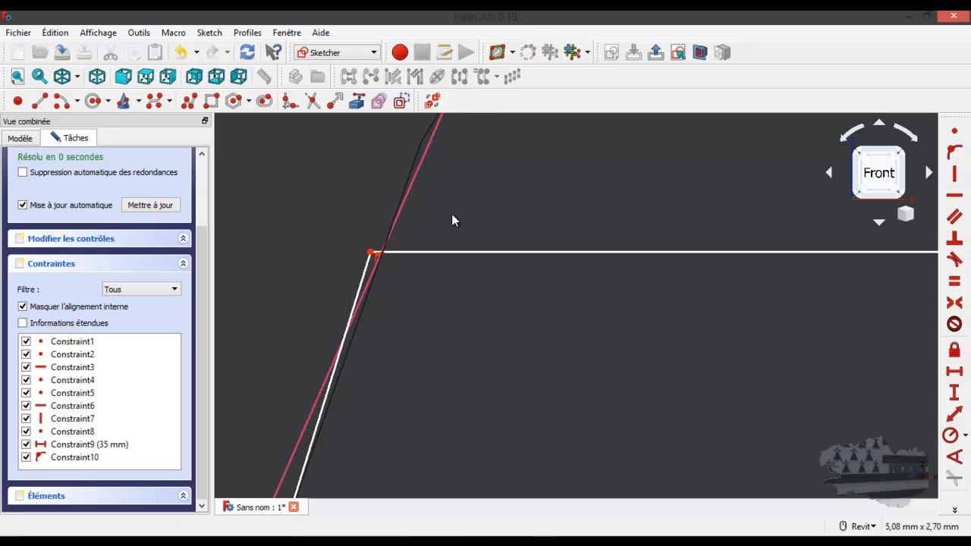
pyautogui.scroll(-2, 423, 242)
pyautogui.scroll(-2, 400, 244)
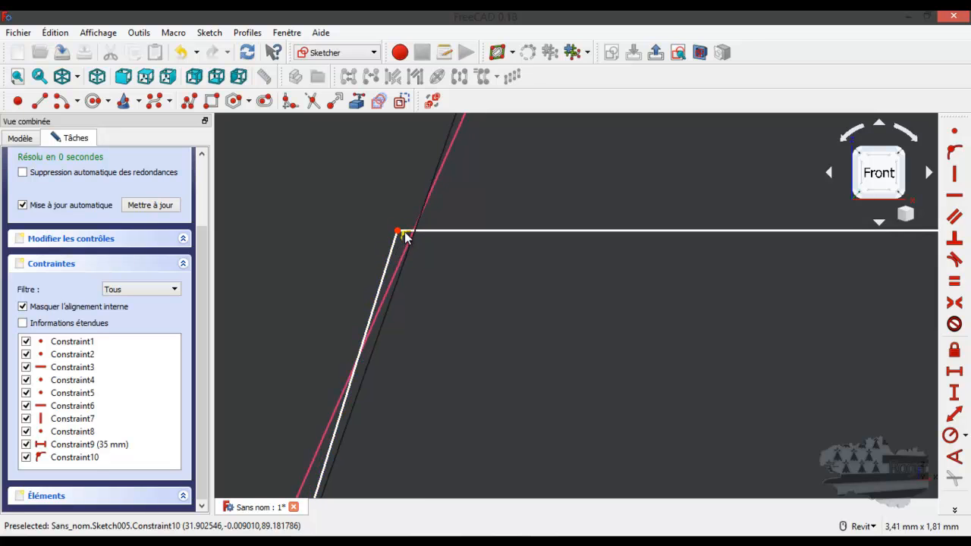
pyautogui.click(405, 236)
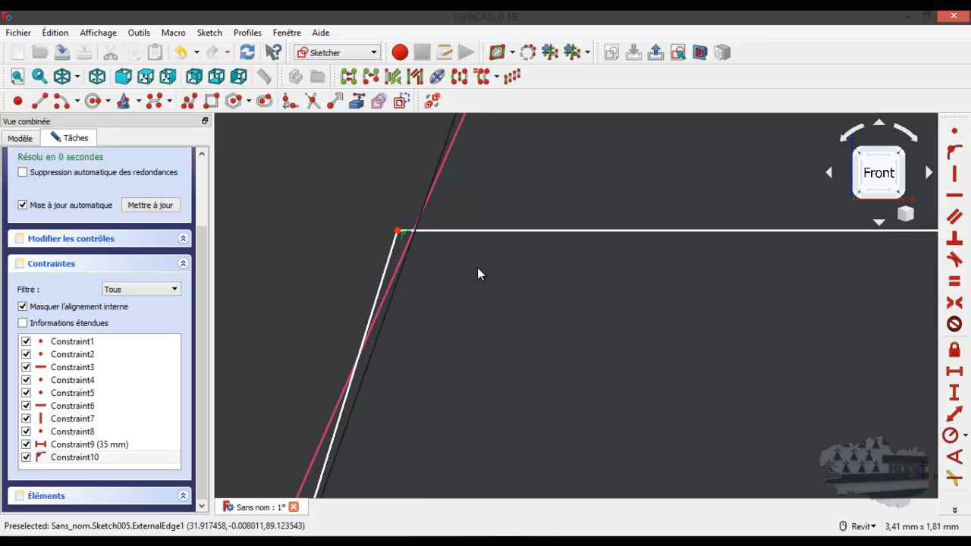
pyautogui.press('Delete')
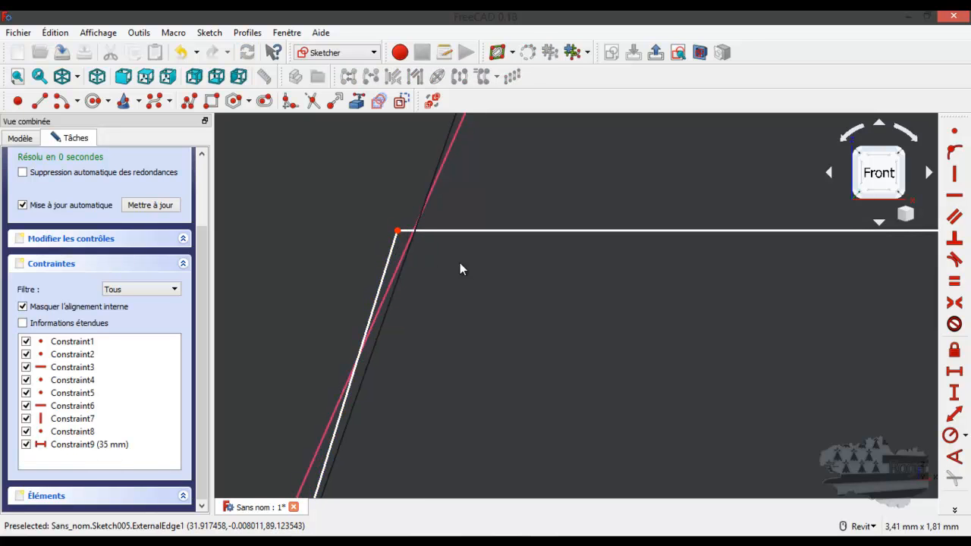
# - Reapply the corner's point-on-object constraint, check the remaining degrees of freedom by sliding the corner along the circle, and remove the constraint
pyautogui.click(411, 242)
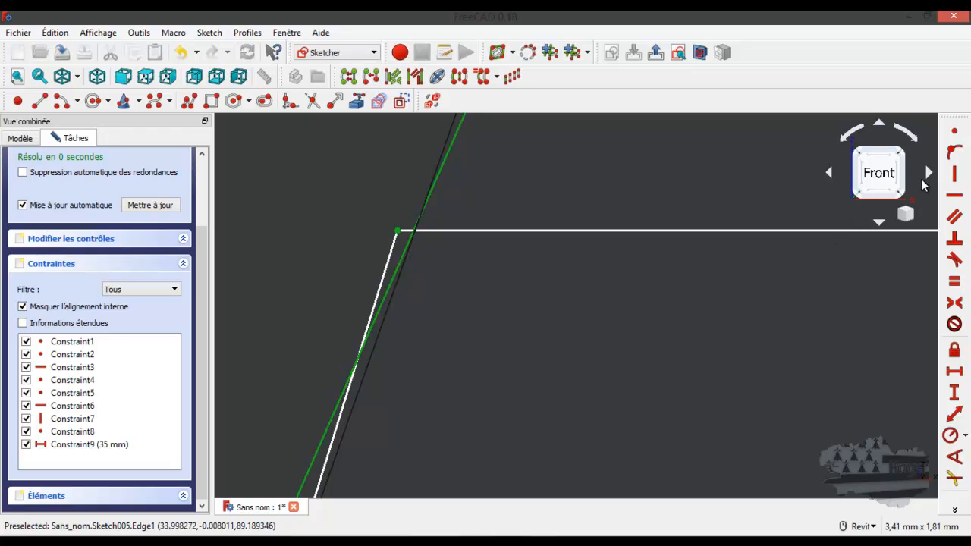
pyautogui.click(954, 153)
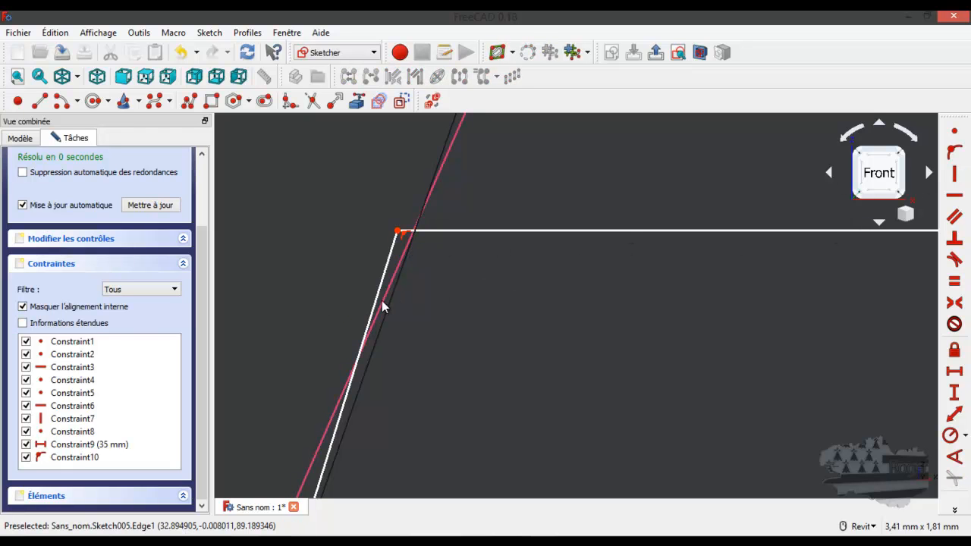
pyautogui.moveTo(201, 318); pyautogui.dragTo(202, 242)
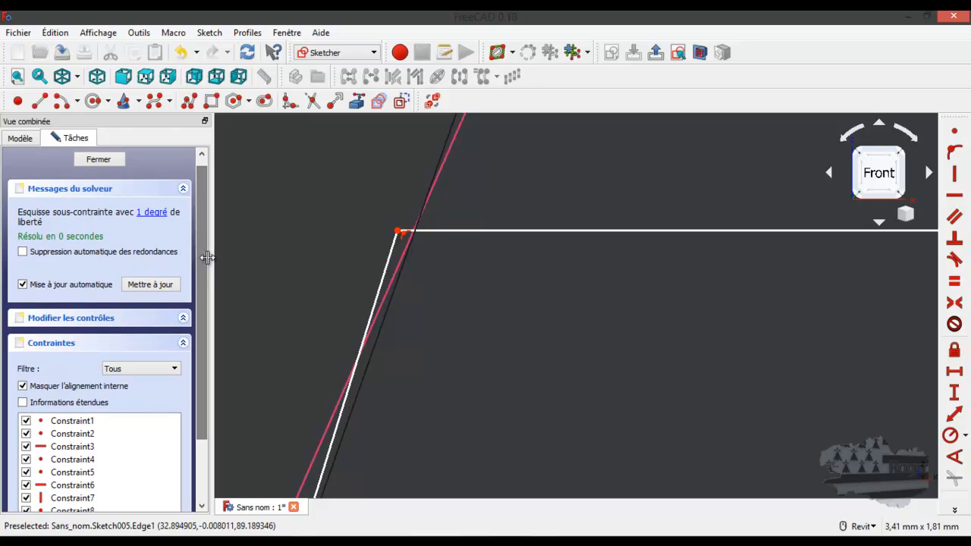
pyautogui.moveTo(399, 231); pyautogui.dragTo(378, 278)
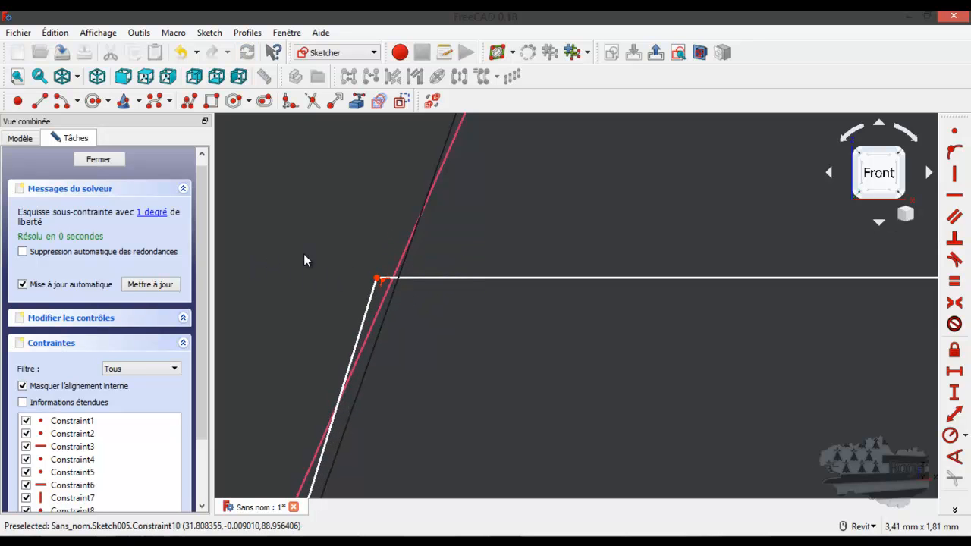
pyautogui.click(381, 285)
pyautogui.press('Delete')
# - Try a tangent constraint between the rib profile's upper outer corner and the projected boss circle
pyautogui.click(377, 282)
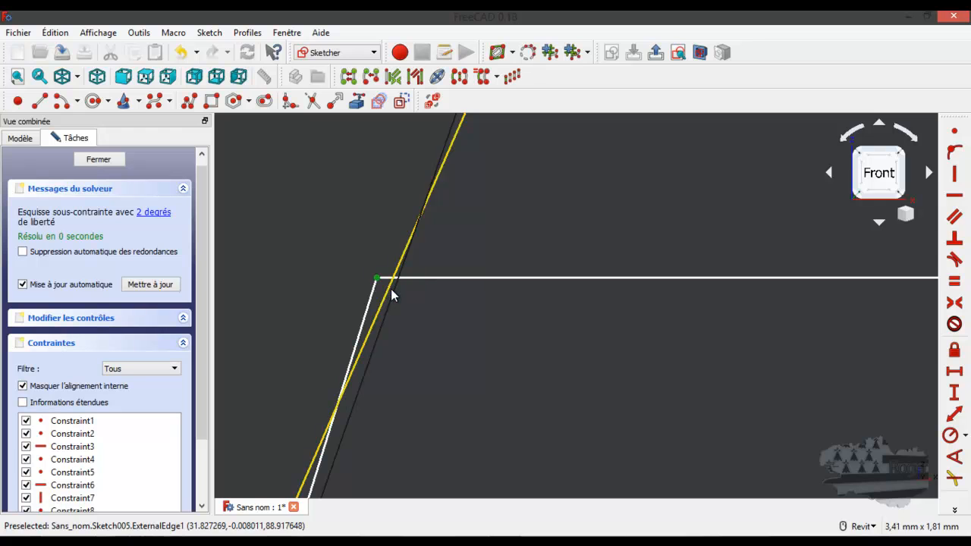
pyautogui.click(391, 294)
pyautogui.press('o')
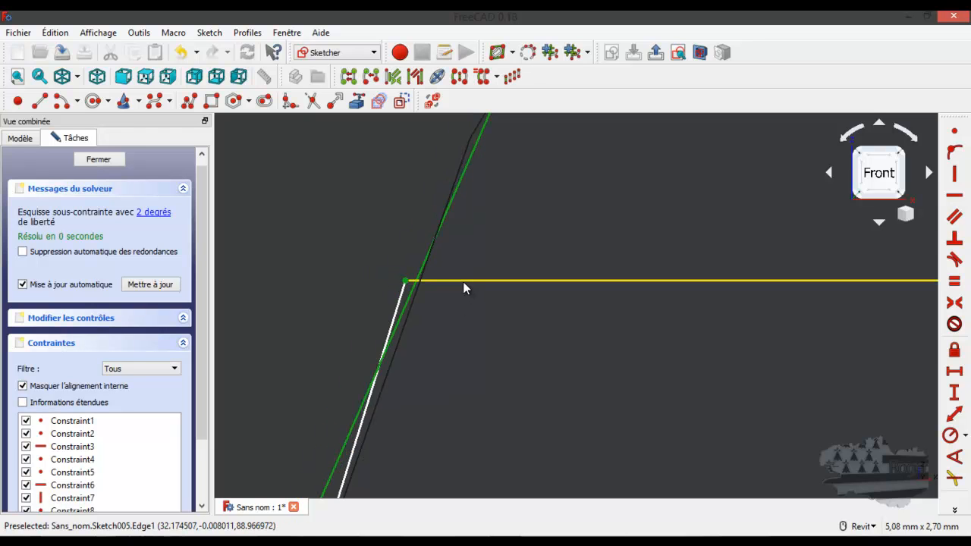
pyautogui.press('Up')
pyautogui.press('Up')
pyautogui.press('Up')
pyautogui.press('Up')
pyautogui.press('Down')
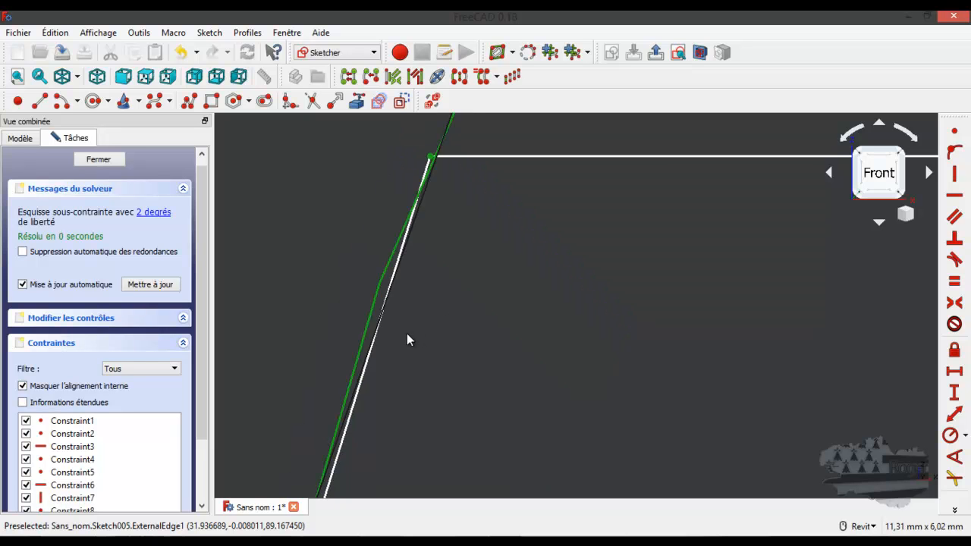
pyautogui.scroll(-5, 406, 333)
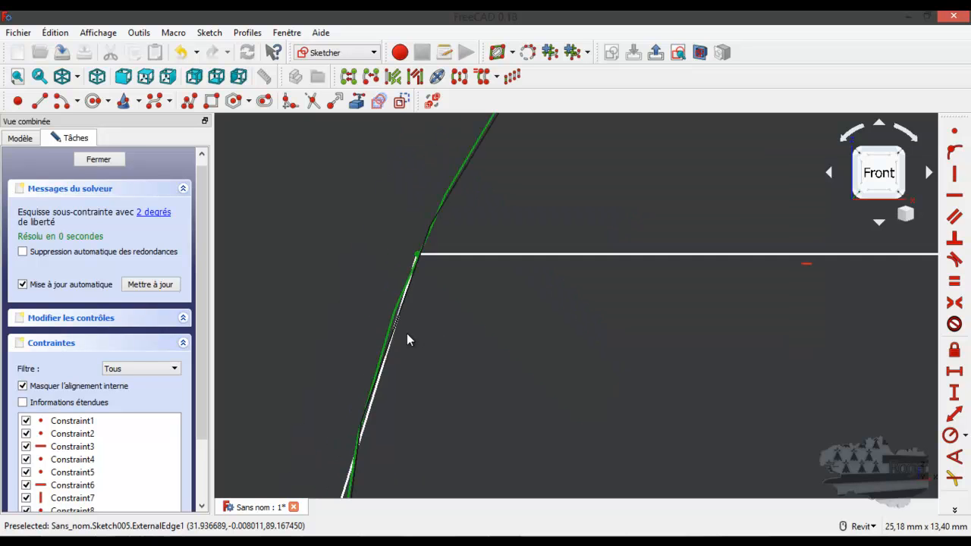
pyautogui.scroll(3, 417, 284)
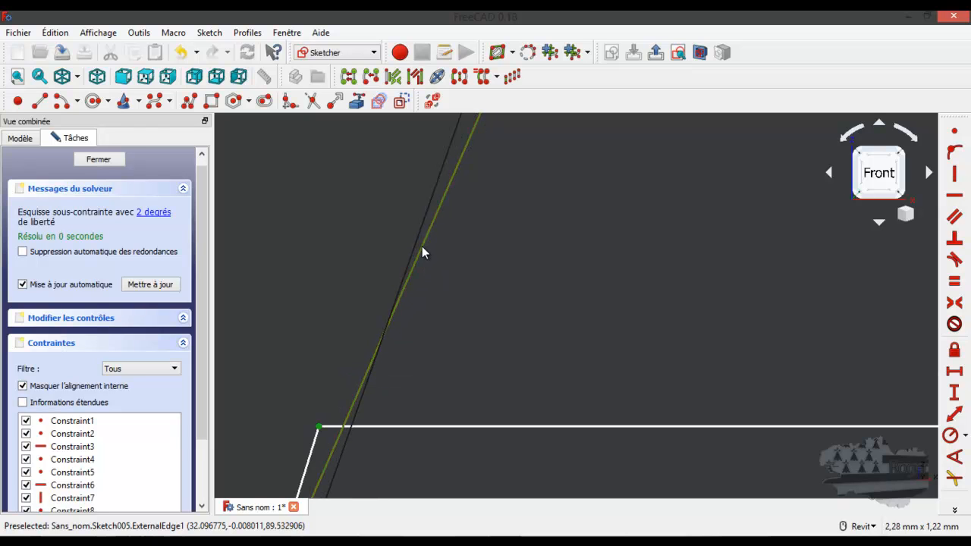
pyautogui.click(414, 264)
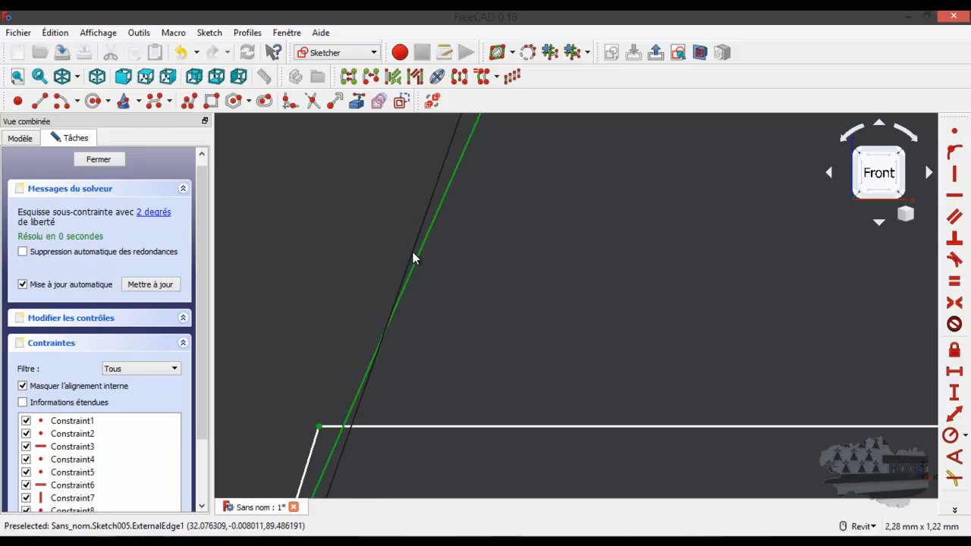
pyautogui.scroll(-1, 476, 278)
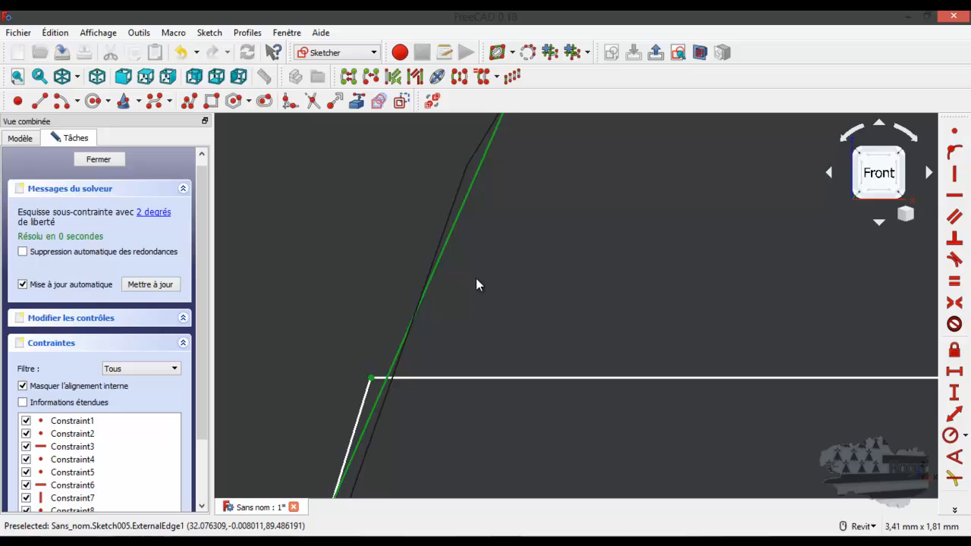
pyautogui.click(954, 259)
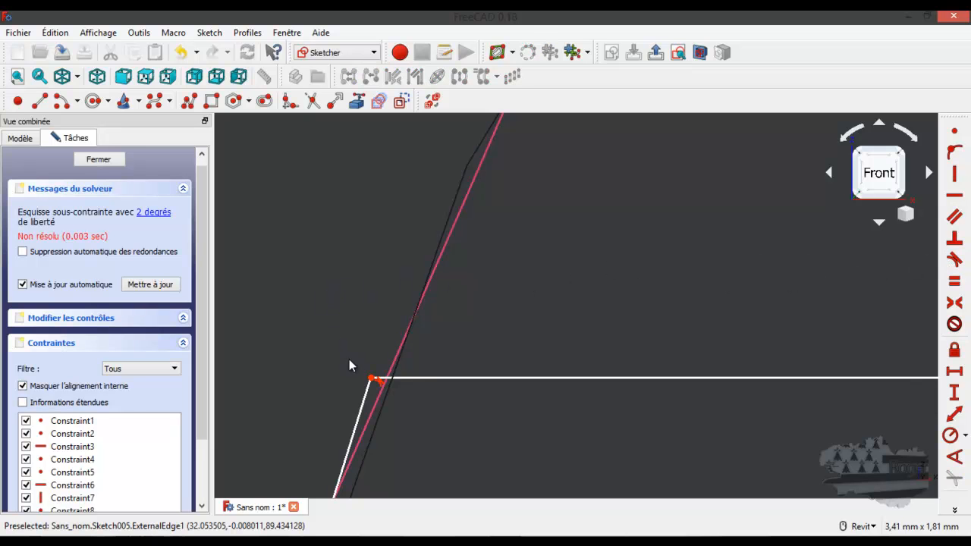
# - Try moving the corner toward the circle under the tangent constraint, and delete that constraint
pyautogui.moveTo(371, 379); pyautogui.dragTo(383, 373)
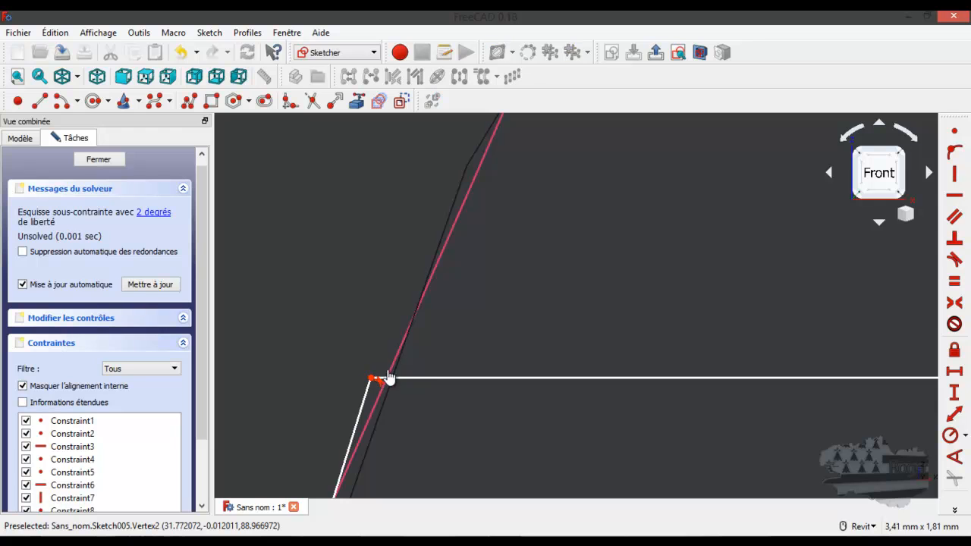
pyautogui.click(379, 381)
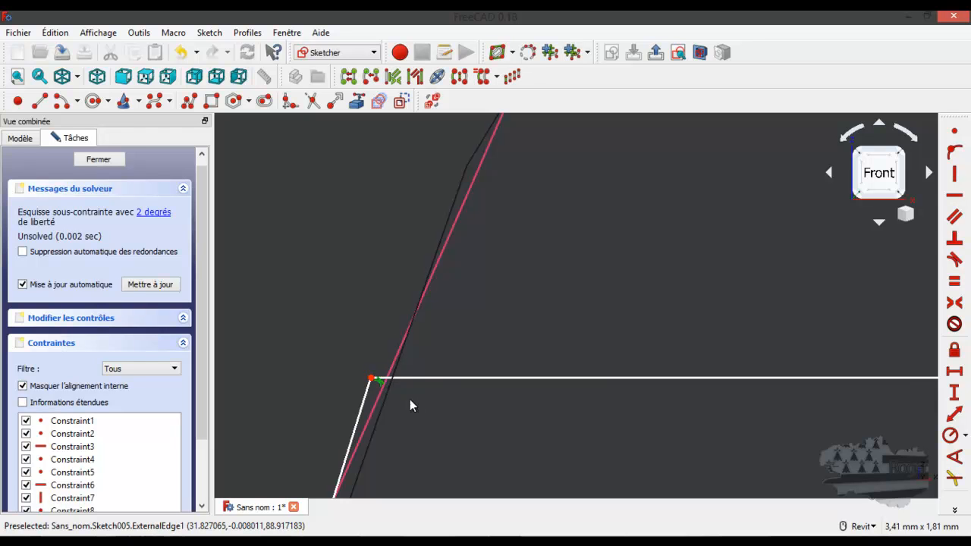
pyautogui.press('Delete')
# - Move the rib profile's upper outer corner down to a lower point on the boss circle
pyautogui.scroll(-6, 450, 310)
pyautogui.scroll(2, 439, 310)
pyautogui.moveTo(417, 340); pyautogui.dragTo(427, 330)
pyautogui.scroll(-10, 426, 296)
pyautogui.scroll(4, 426, 346)
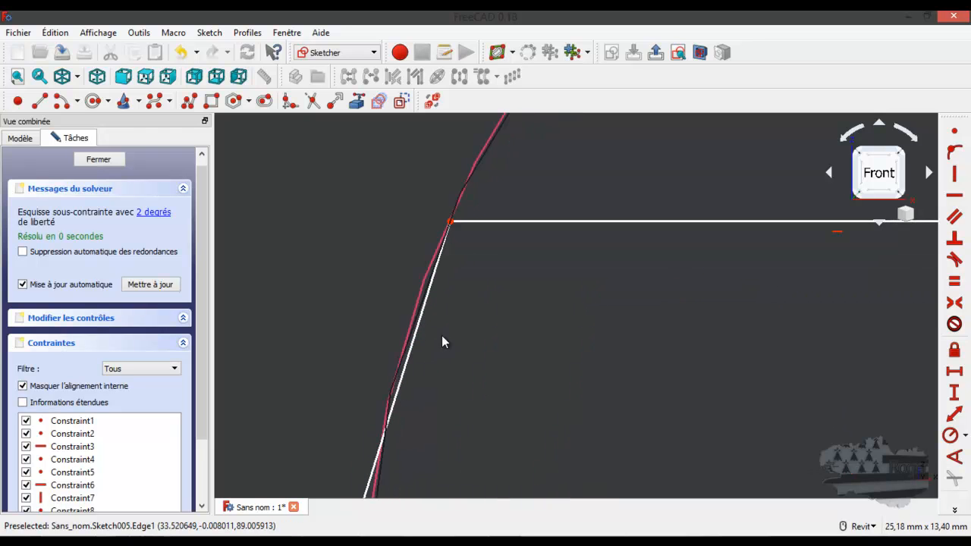
pyautogui.moveTo(450, 224); pyautogui.dragTo(393, 389)
pyautogui.scroll(-4, 454, 301)
pyautogui.scroll(-5, 467, 281)
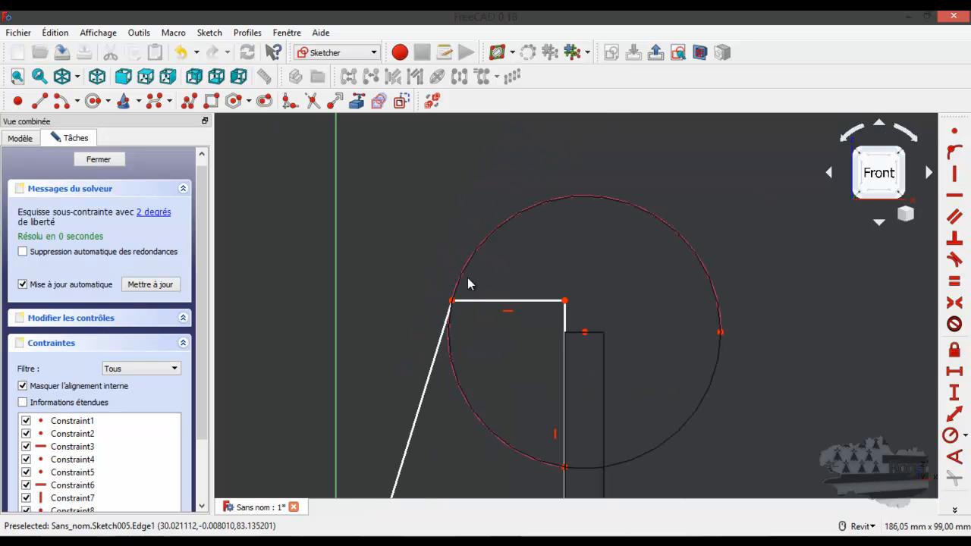
# - Apply a tangent constraint between the rib profile's upper outer corner and the projected boss circle, and close the sketch
pyautogui.scroll(10, 451, 310)
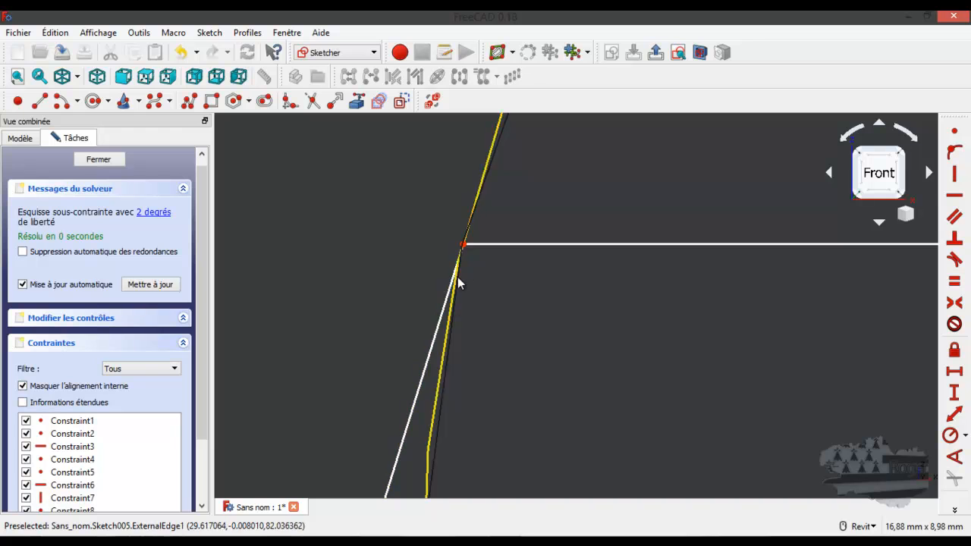
pyautogui.click(463, 245)
pyautogui.click(471, 221)
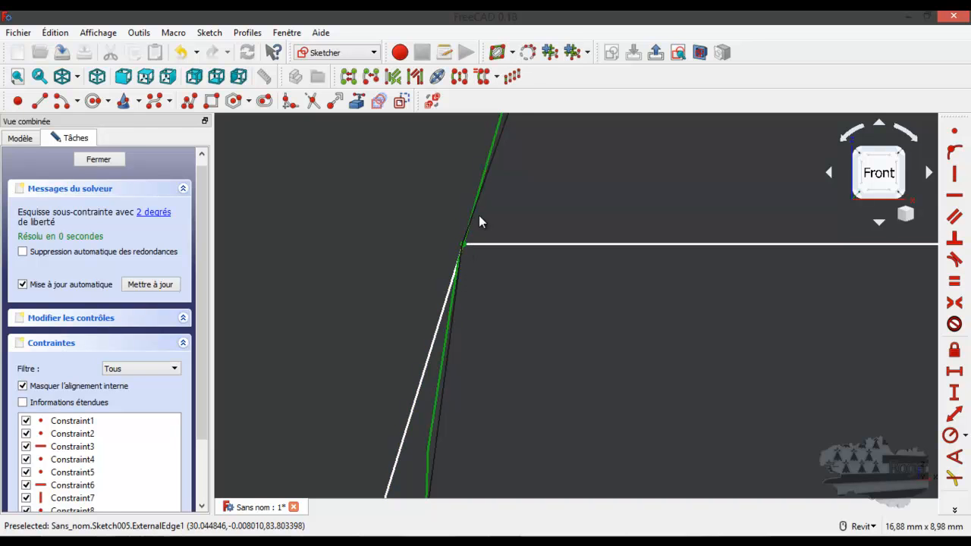
pyautogui.click(954, 260)
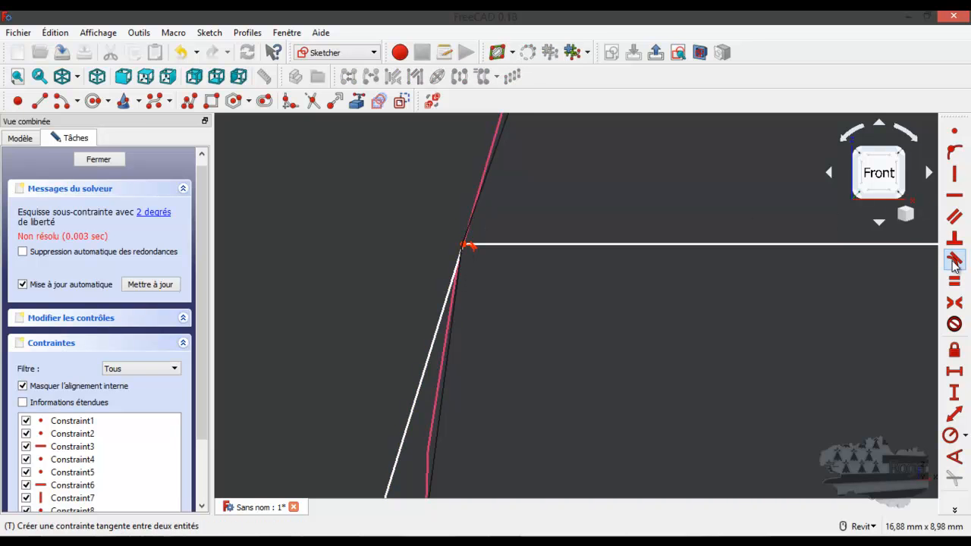
pyautogui.scroll(-3, 254, 228)
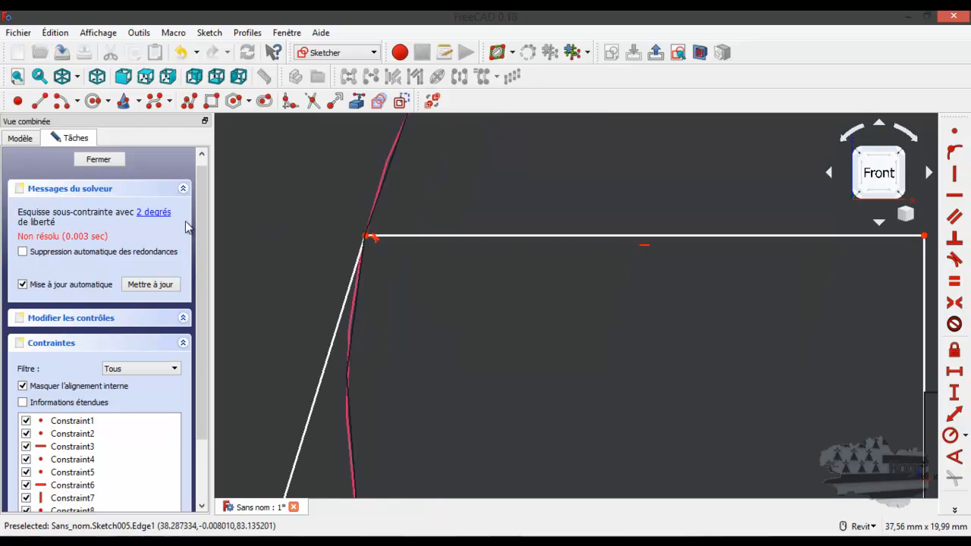
pyautogui.scroll(-5, 424, 275)
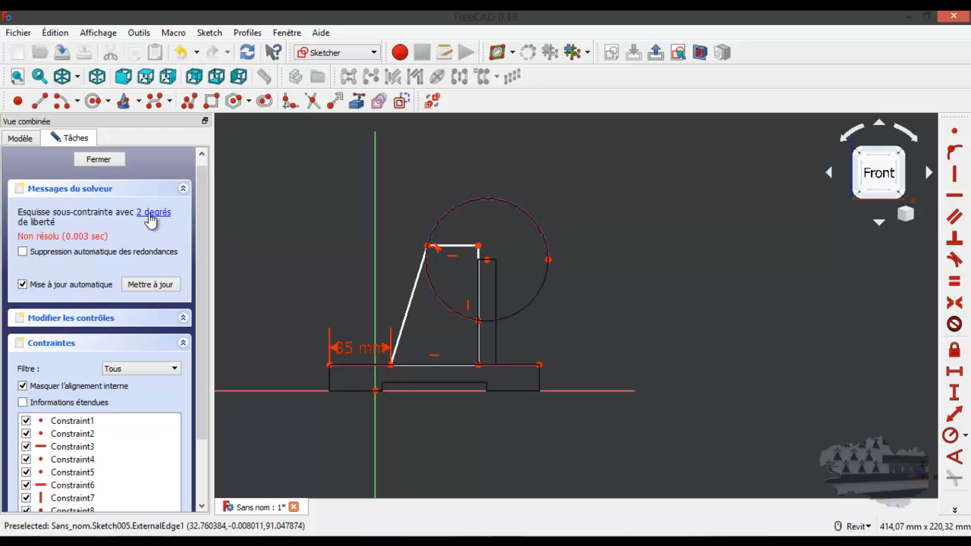
pyautogui.scroll(-2, 395, 228)
pyautogui.scroll(2, 396, 228)
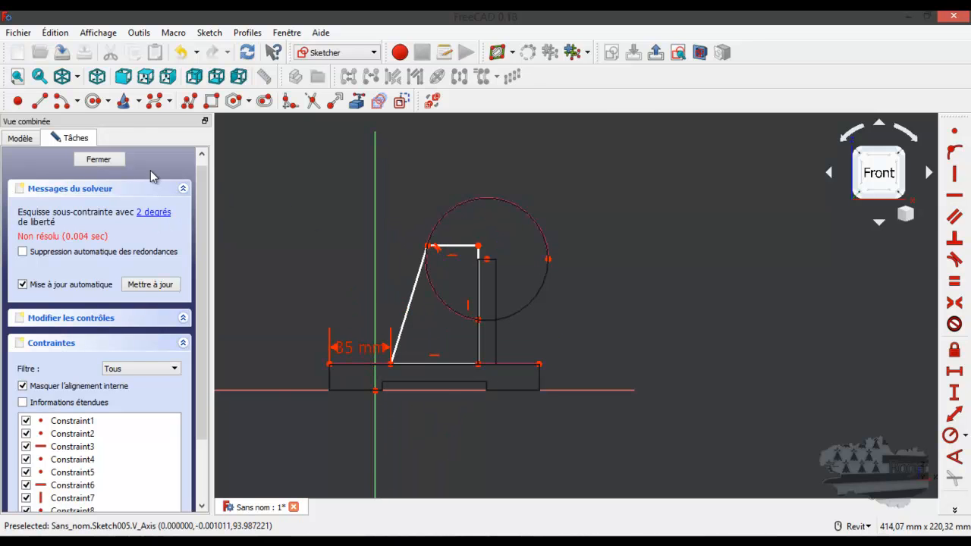
pyautogui.click(98, 159)
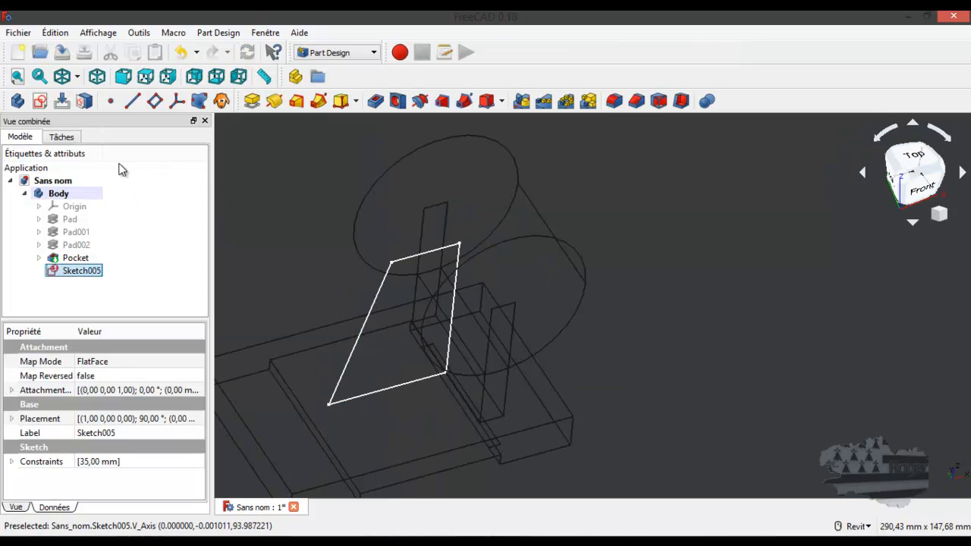
# - Switch the model display to shaded with edges (Filaire ombré)
pyautogui.click(76, 80)
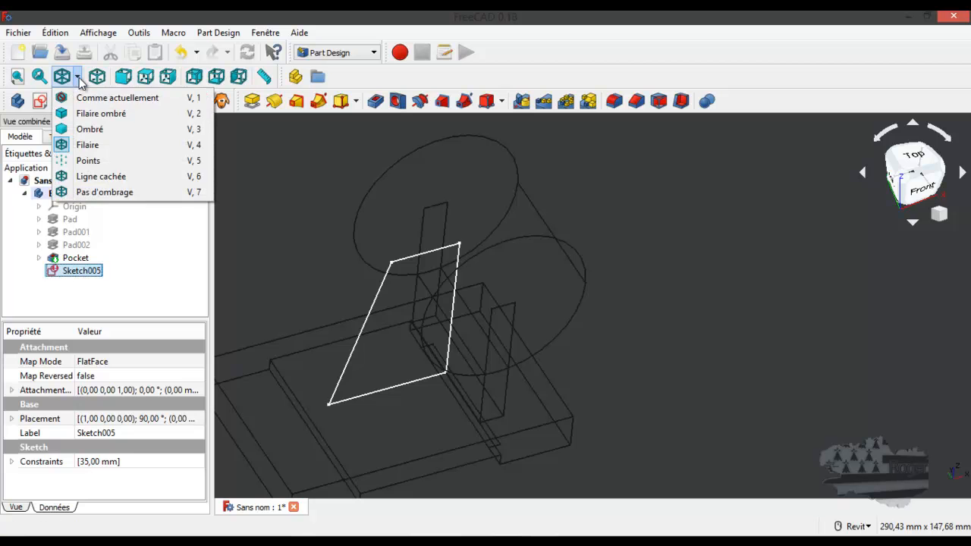
pyautogui.click(97, 115)
pyautogui.scroll(-5, 587, 303)
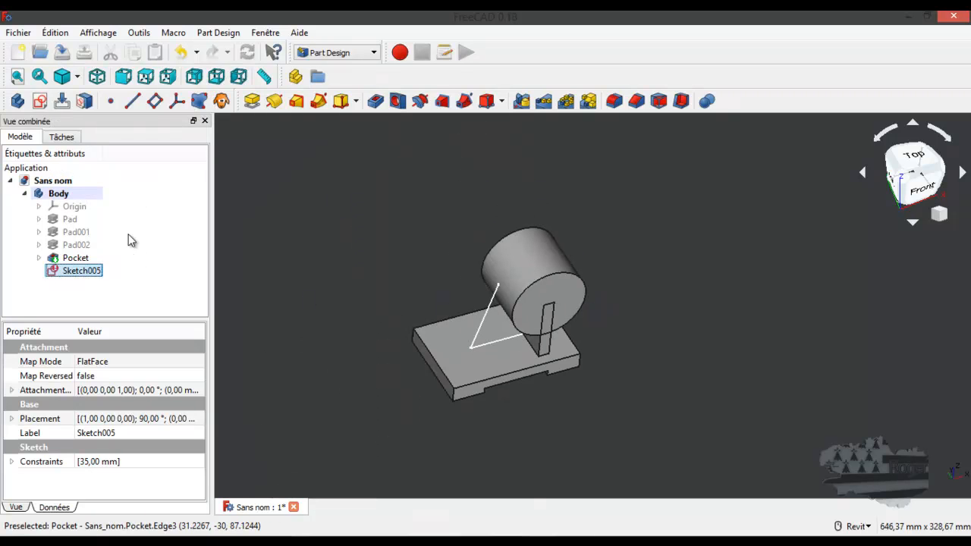
# - Pad the slanted rib's sketch by 10 mm, checking the rib against the reference drawing
pyautogui.click(252, 102)
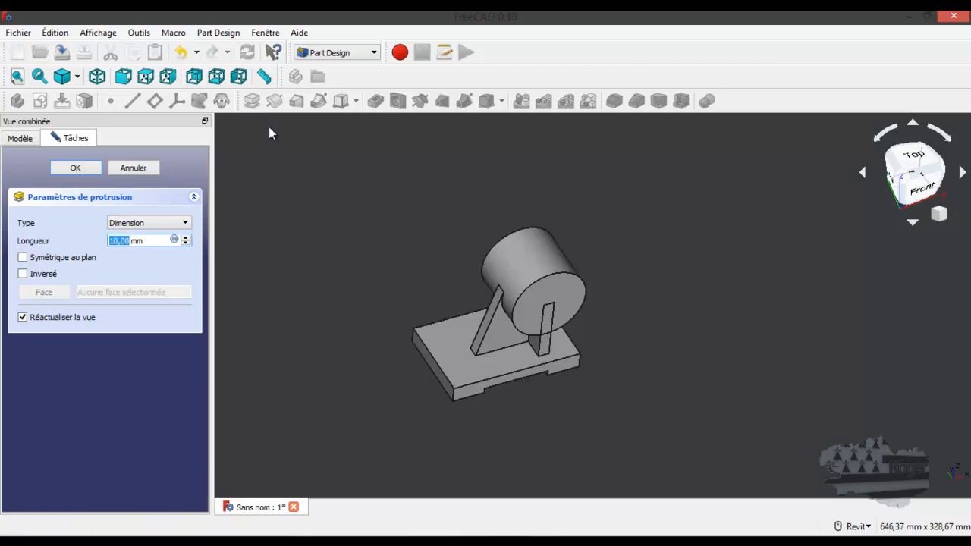
pyautogui.scroll(5, 517, 299)
pyautogui.scroll(-5, 515, 296)
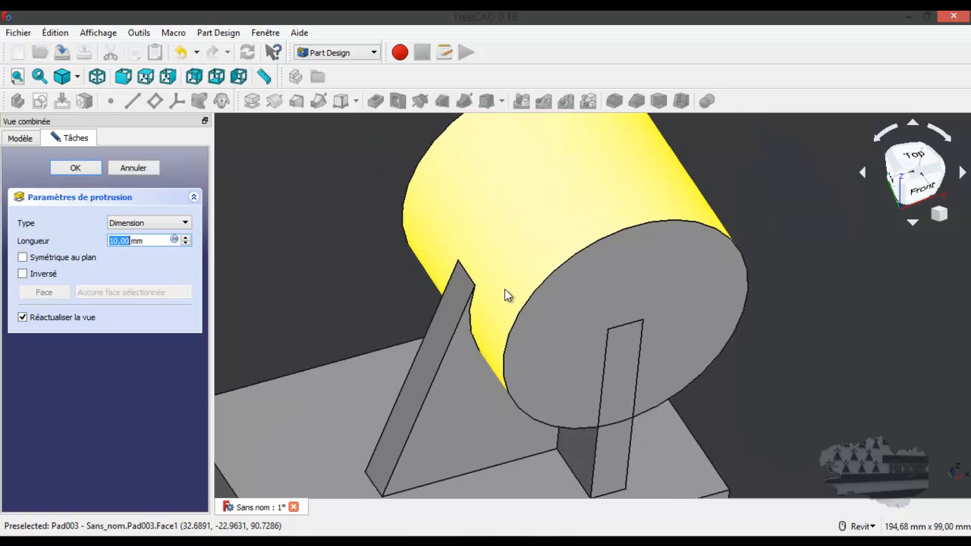
pyautogui.keyDown('shift'); pyautogui.moveTo(744, 330); pyautogui.dragTo(720, 279, button='middle'); pyautogui.keyUp('shift')
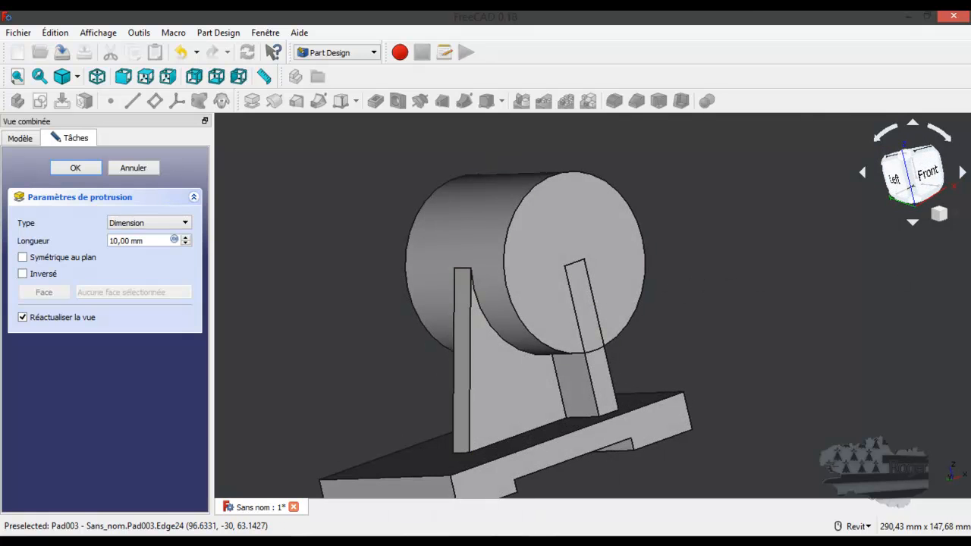
pyautogui.moveTo(970, 136)
pyautogui.mouseDown()
pyautogui.moveTo(970, 71)
pyautogui.moveTo(944, 53)
pyautogui.mouseUp()
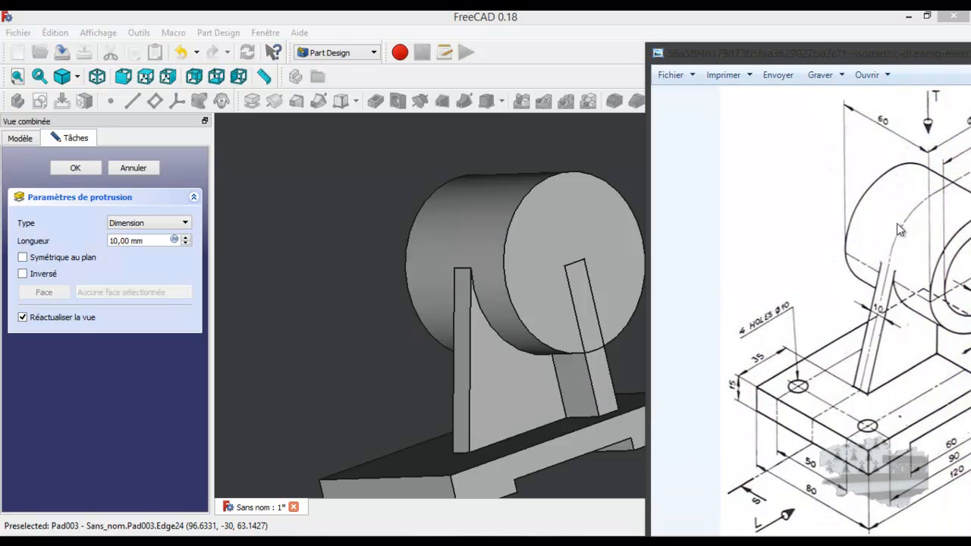
pyautogui.moveTo(858, 56); pyautogui.dragTo(970, 107)
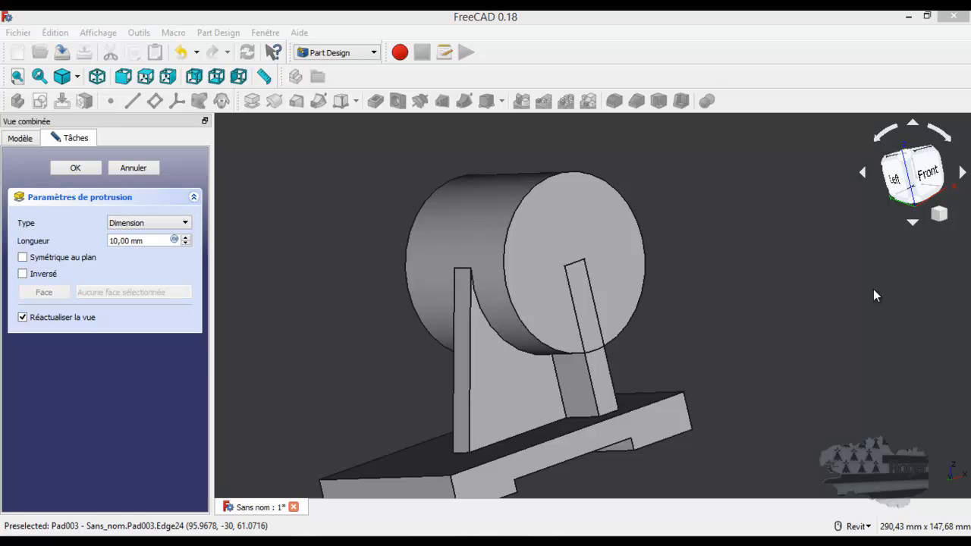
pyautogui.click(79, 170)
# - Check the boss's bore diameter in the reference drawing, and start a sketch on the boss's front face in wireframe display (Filaire)
pyautogui.scroll(-3, 691, 321)
pyautogui.keyDown('shift'); pyautogui.moveTo(700, 321); pyautogui.dragTo(594, 304, button='middle'); pyautogui.keyUp('shift')
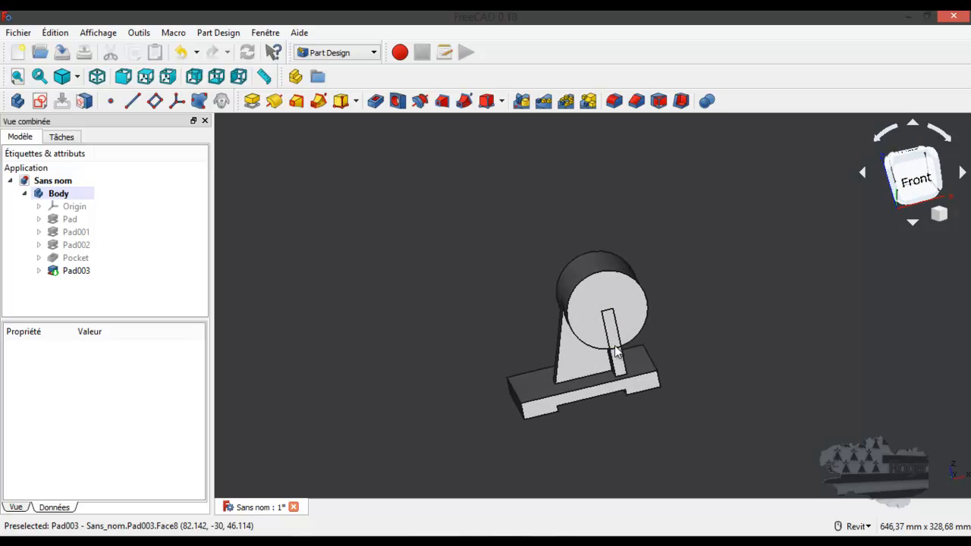
pyautogui.click(591, 298)
pyautogui.moveTo(970, 113); pyautogui.dragTo(661, 66)
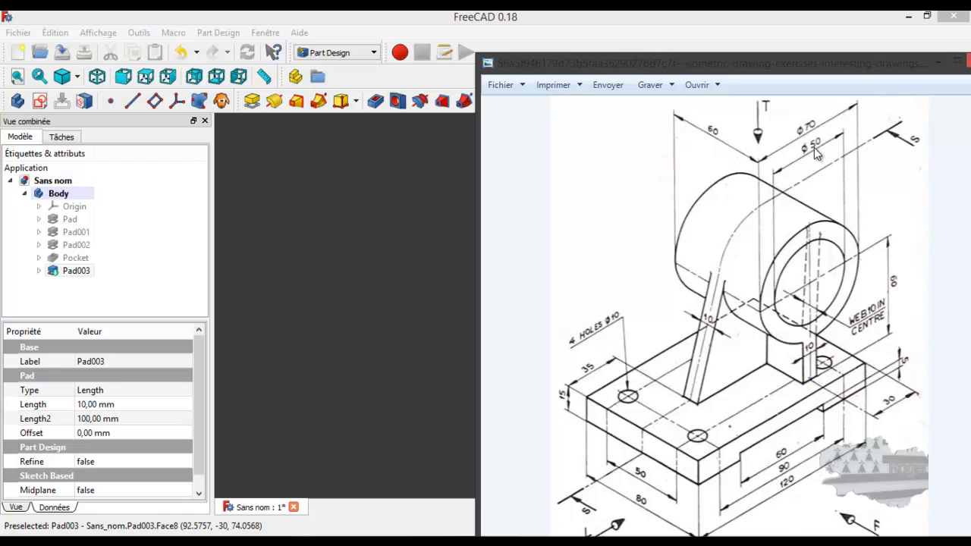
pyautogui.moveTo(830, 75); pyautogui.dragTo(970, 106)
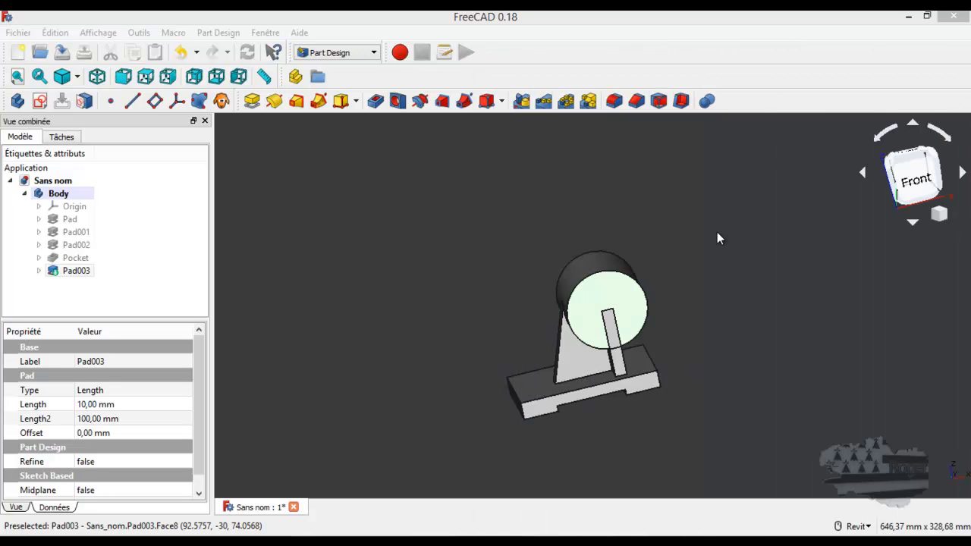
pyautogui.click(39, 101)
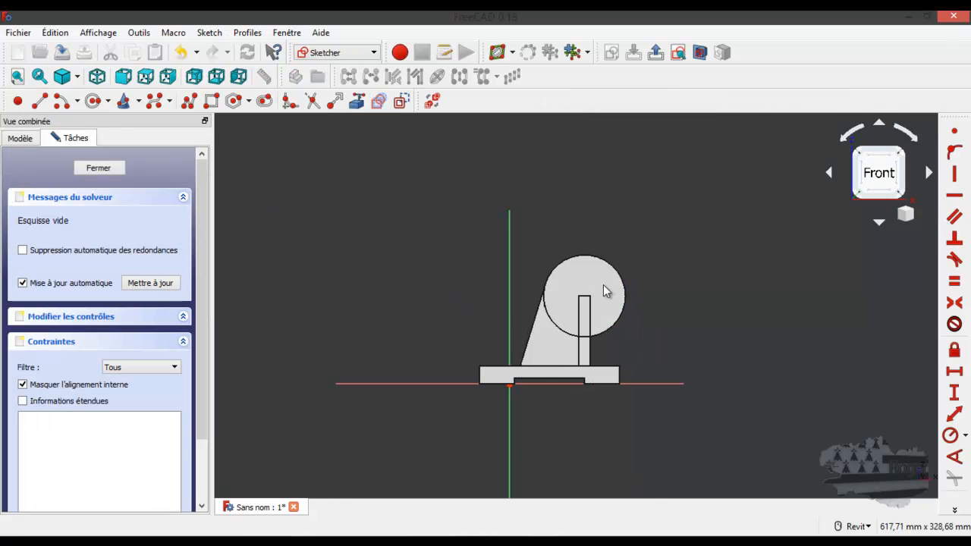
pyautogui.scroll(3, 592, 297)
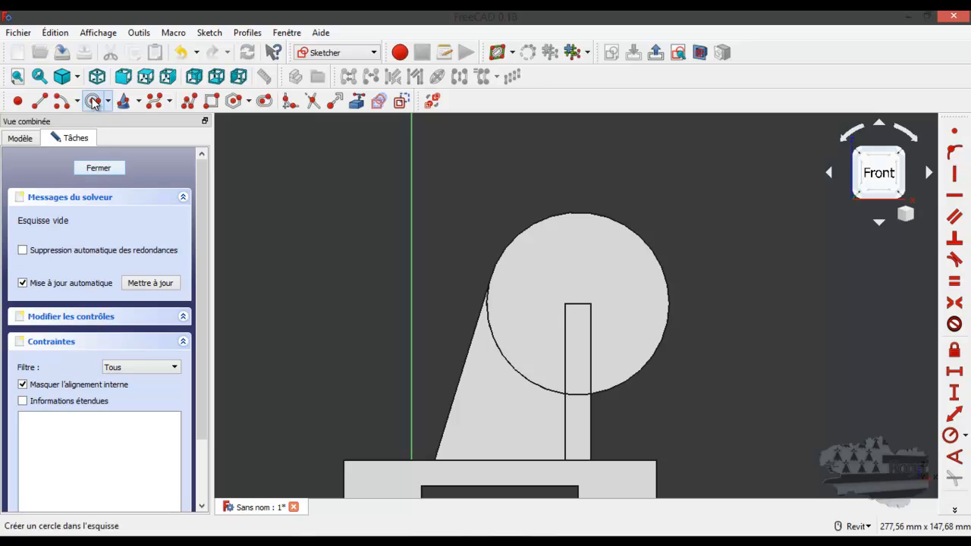
pyautogui.click(76, 81)
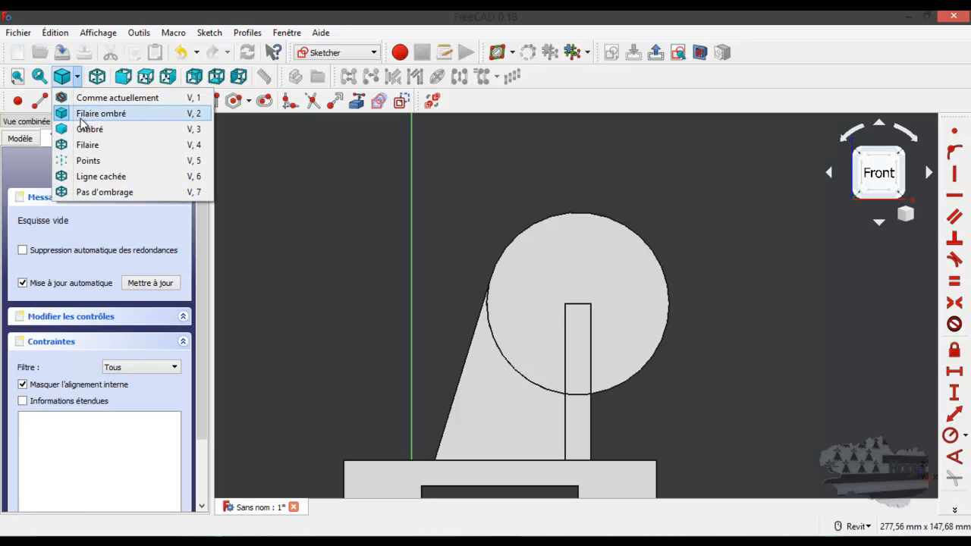
pyautogui.click(82, 144)
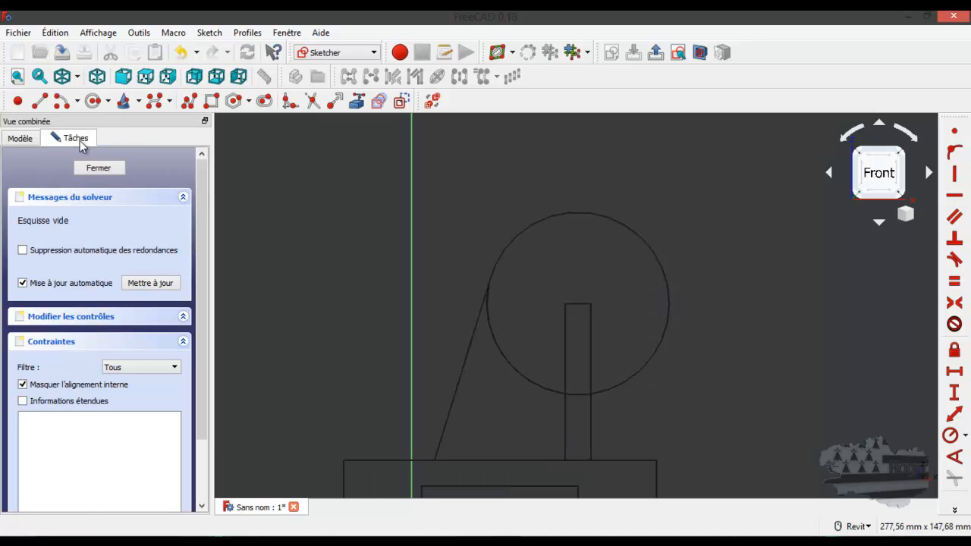
# - Try relocating the sketch geometry toolbar and return it to its row, and undock and redock the Vue combinée panel
pyautogui.click(77, 81)
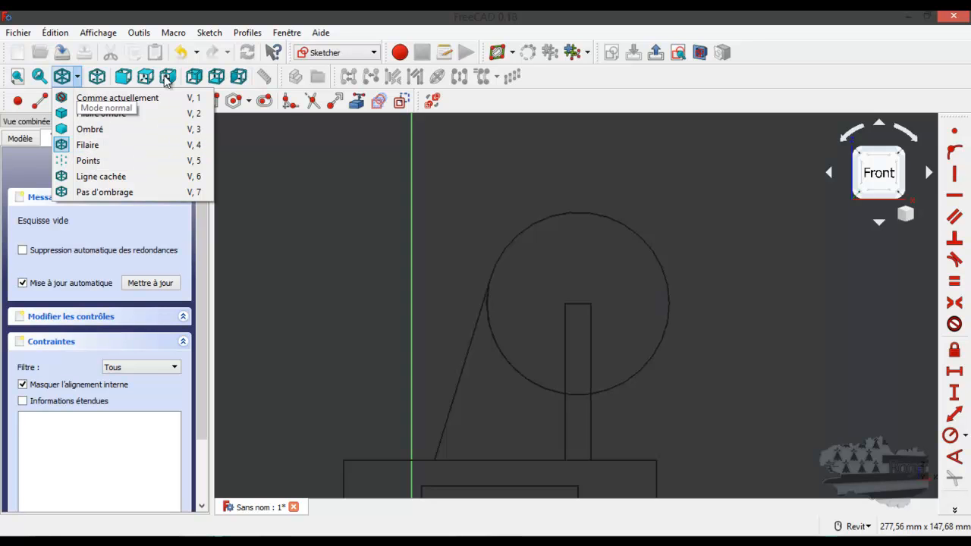
pyautogui.click(550, 96)
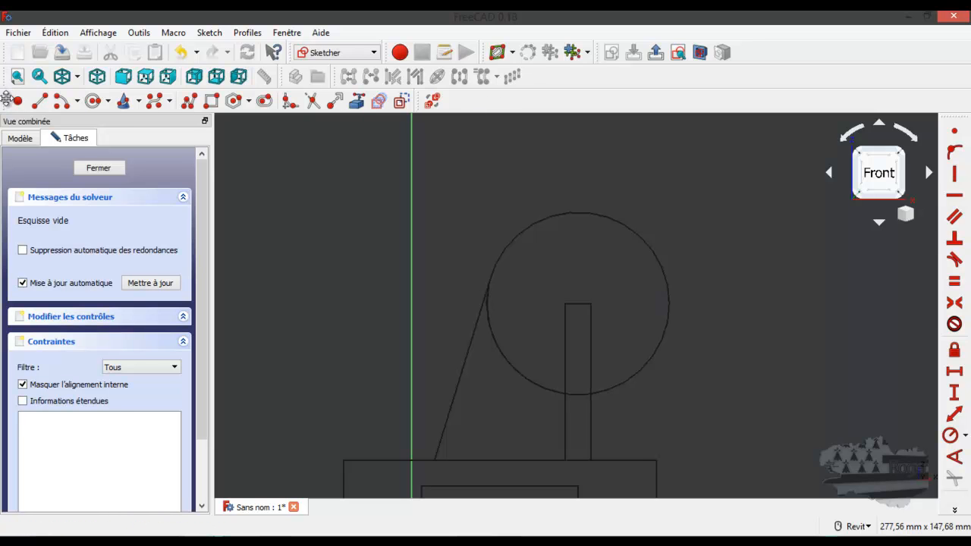
pyautogui.moveTo(9, 101)
pyautogui.mouseDown()
pyautogui.moveTo(211, 82)
pyautogui.moveTo(315, 101)
pyautogui.moveTo(531, 77)
pyautogui.mouseUp()
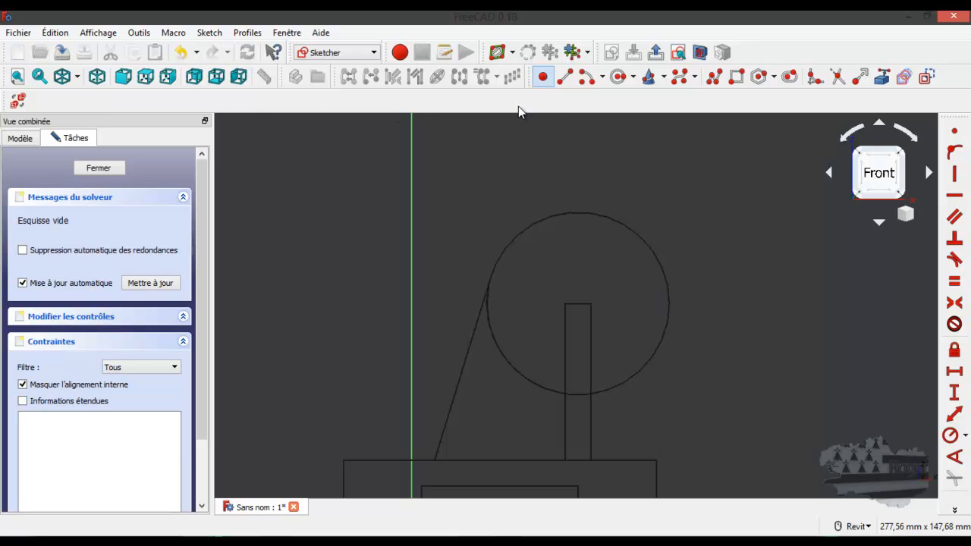
pyautogui.moveTo(530, 73)
pyautogui.mouseDown()
pyautogui.moveTo(507, 165)
pyautogui.moveTo(305, 212)
pyautogui.moveTo(23, 186)
pyautogui.moveTo(17, 150)
pyautogui.moveTo(30, 135)
pyautogui.moveTo(553, 200)
pyautogui.moveTo(839, 207)
pyautogui.moveTo(890, 200)
pyautogui.moveTo(916, 162)
pyautogui.moveTo(919, 179)
pyautogui.moveTo(857, 97)
pyautogui.moveTo(577, 94)
pyautogui.moveTo(590, 103)
pyautogui.mouseUp()
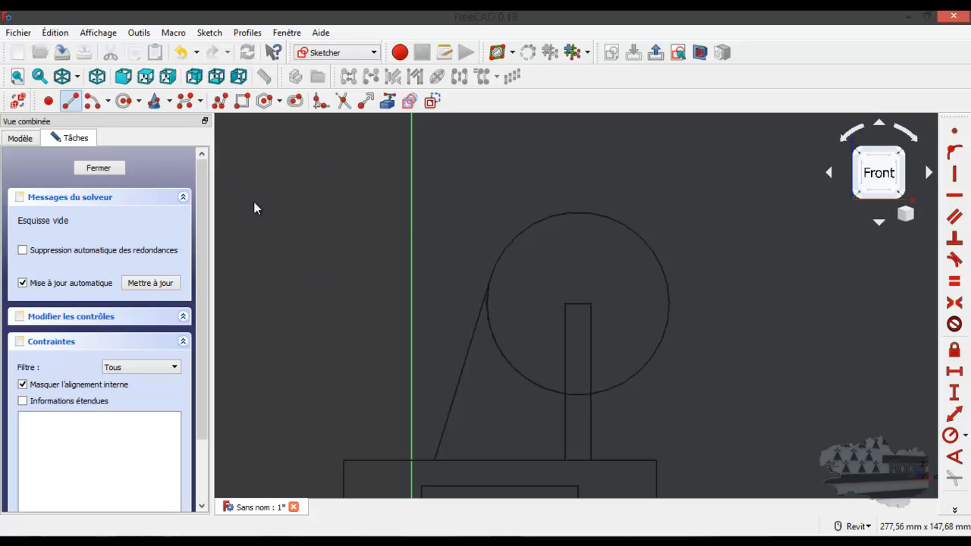
pyautogui.click(205, 122)
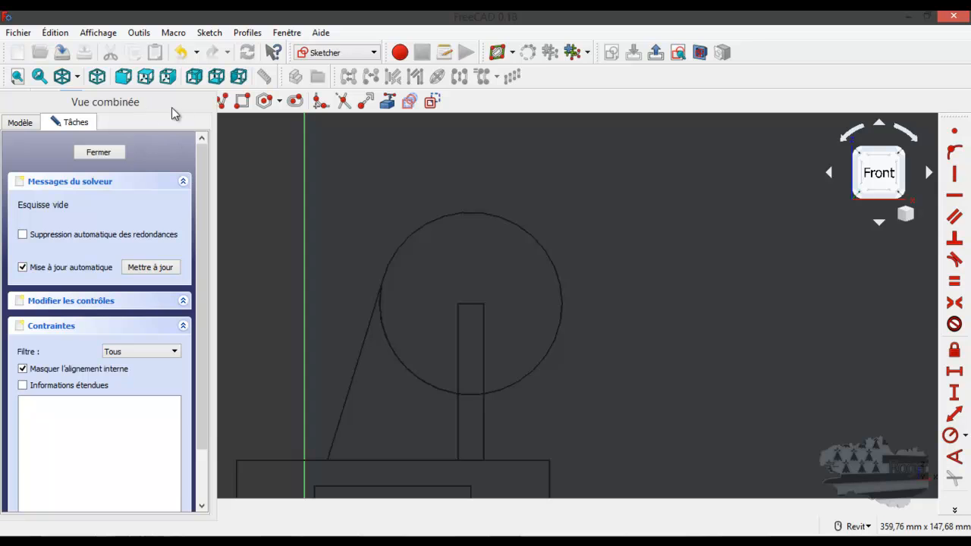
pyautogui.moveTo(173, 106)
pyautogui.mouseDown()
pyautogui.moveTo(369, 164)
pyautogui.moveTo(536, 173)
pyautogui.moveTo(517, 281)
pyautogui.moveTo(177, 189)
pyautogui.moveTo(76, 136)
pyautogui.moveTo(77, 161)
pyautogui.mouseUp()
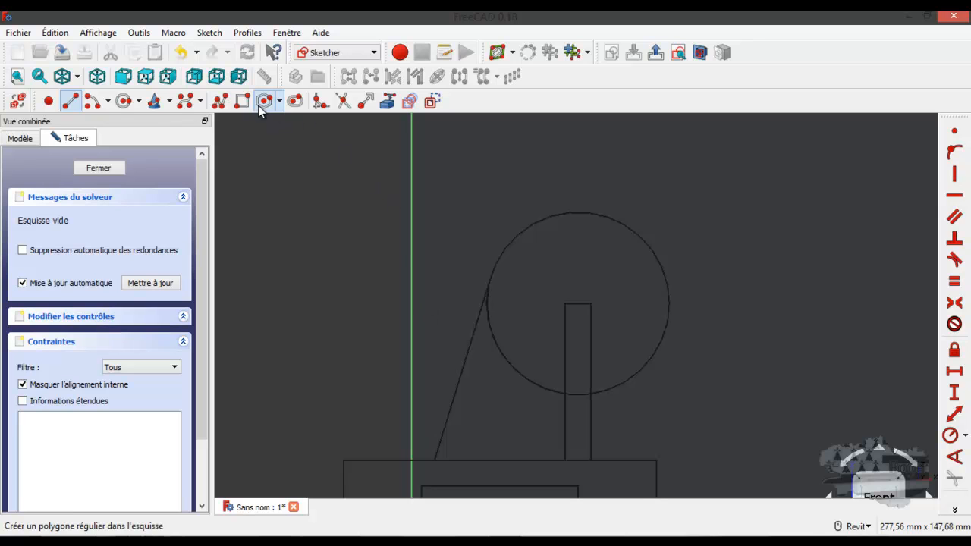
# - Project the boss's circular edge as external geometry and sketch a concentric circle of about 27 mm radius inside it
pyautogui.click(134, 108)
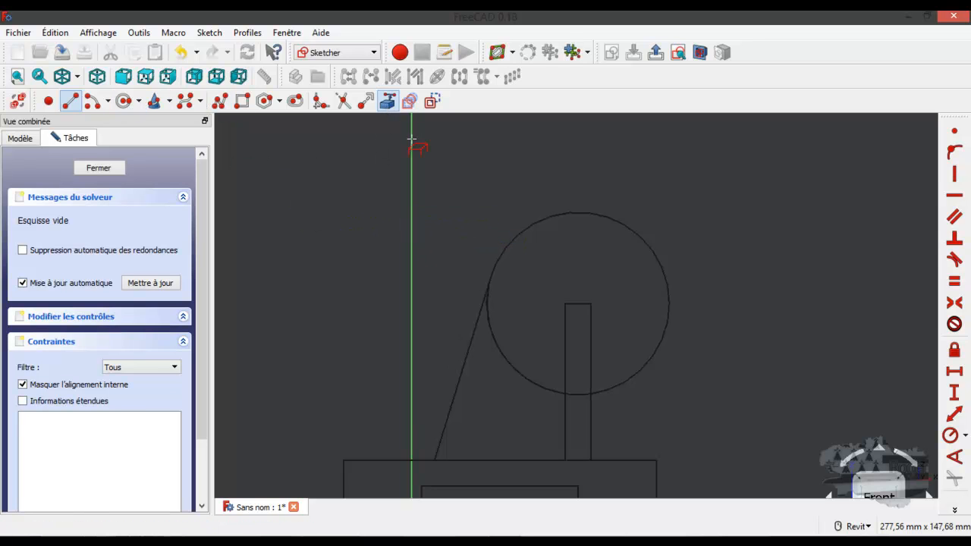
pyautogui.click(571, 216)
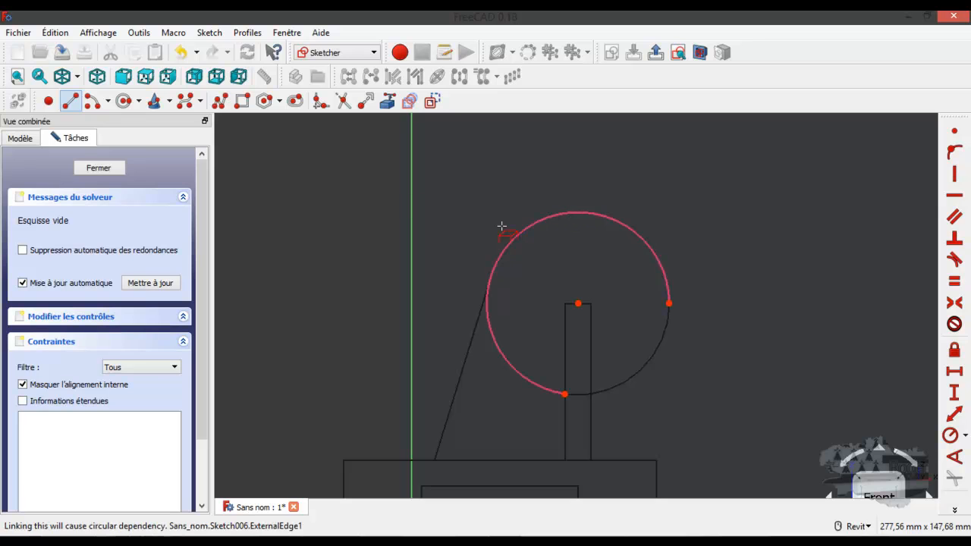
pyautogui.click(125, 101)
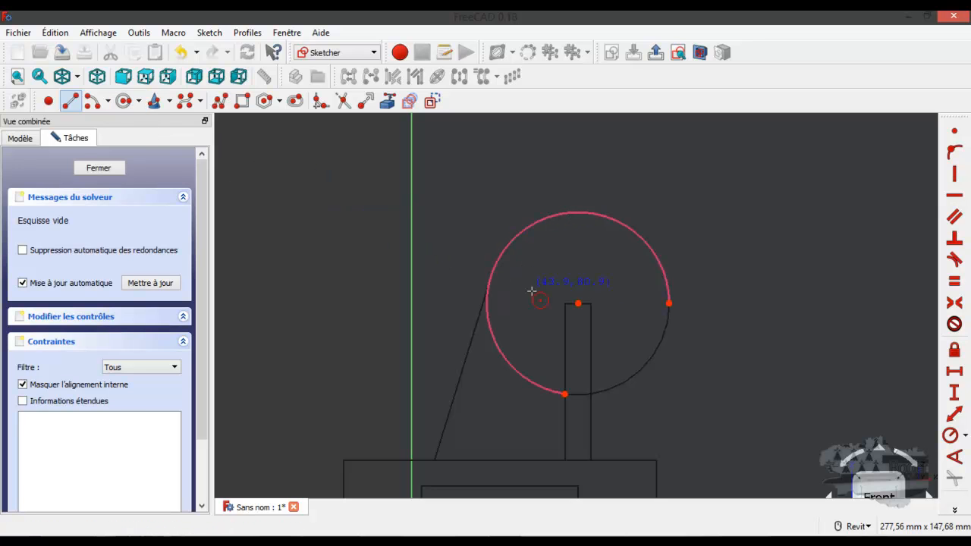
pyautogui.scroll(4, 577, 307)
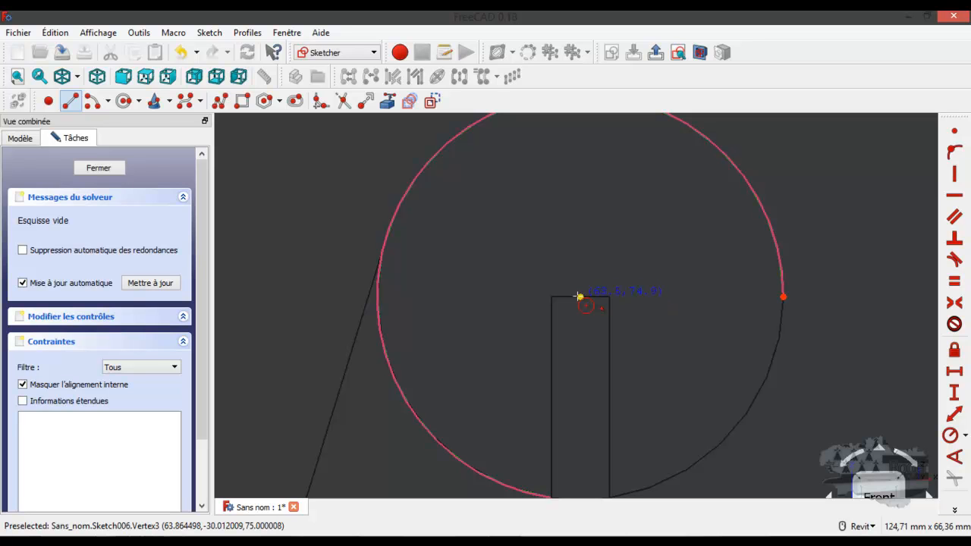
pyautogui.click(581, 296)
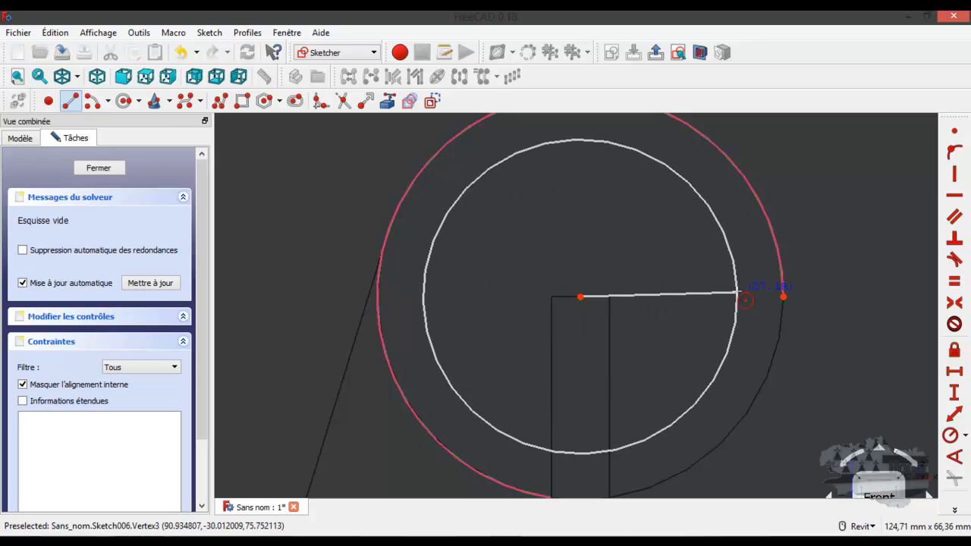
pyautogui.click(739, 300)
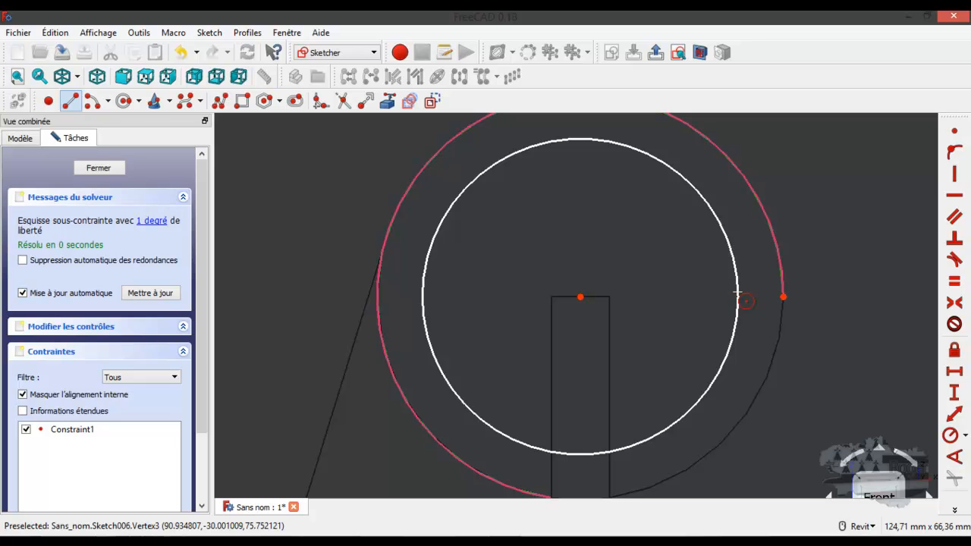
# - Constrain the inner circle's radius to 25 mm
pyautogui.click(737, 292)
pyautogui.click(951, 436)
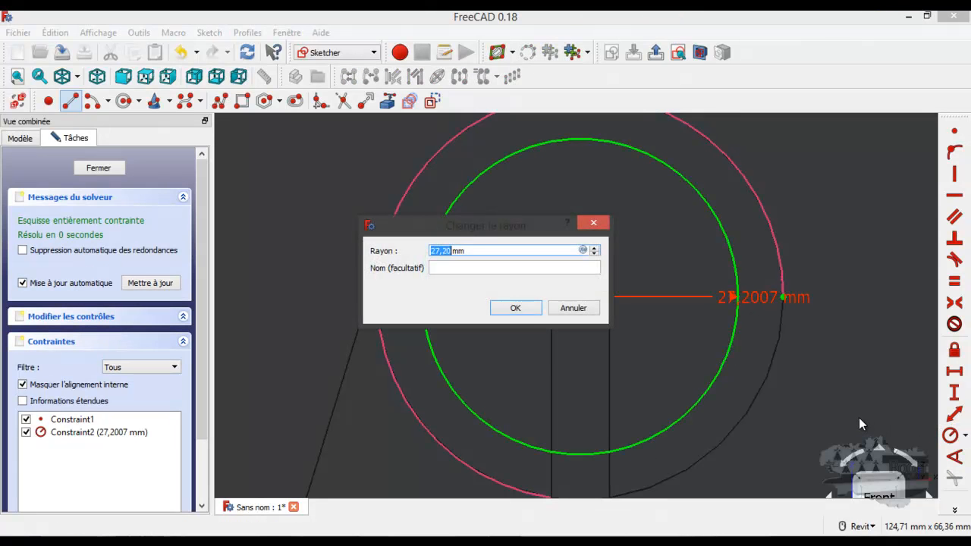
pyautogui.write('25')
pyautogui.press('Return')
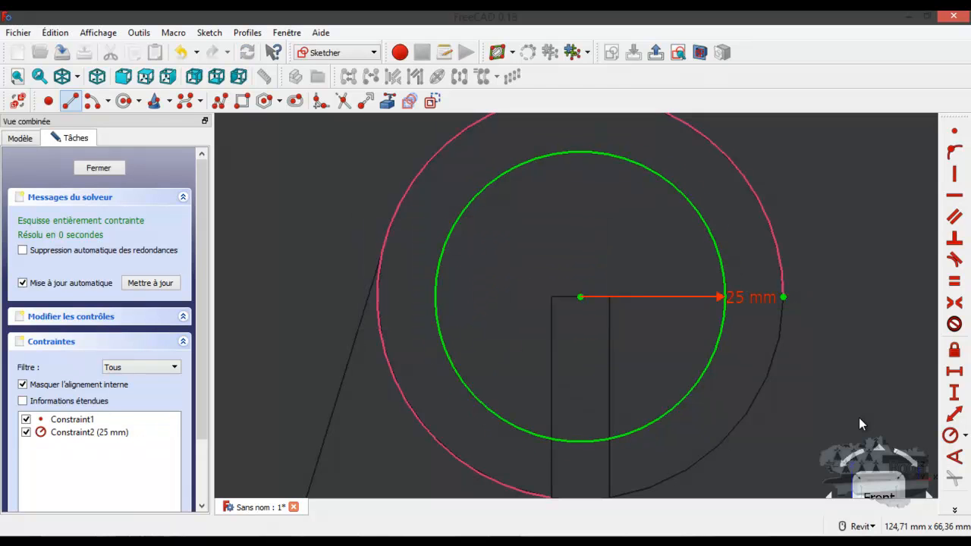
# - Close the bore sketch, set its pocket to cut through all (À travers tout), and switch to shaded wireframe display (Filaire ombré)
pyautogui.click(98, 168)
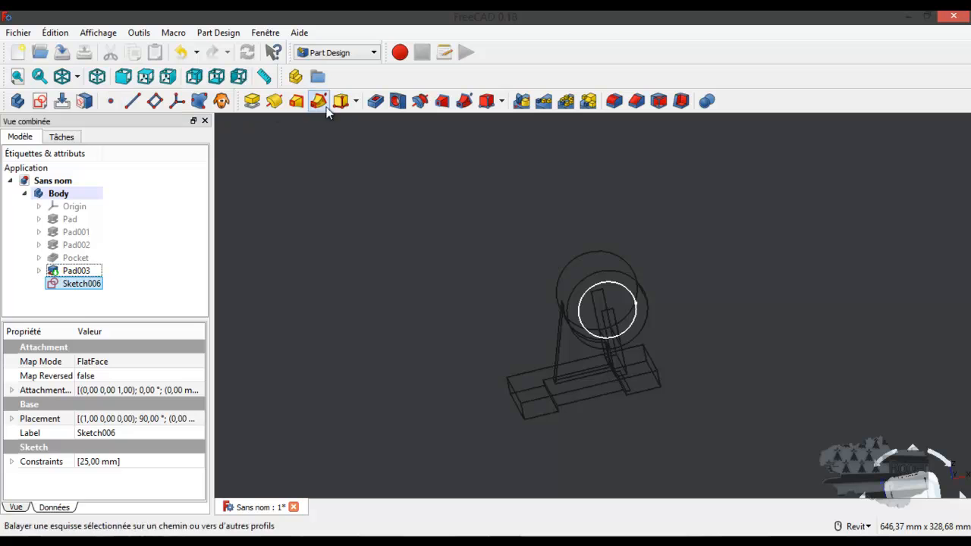
pyautogui.click(375, 101)
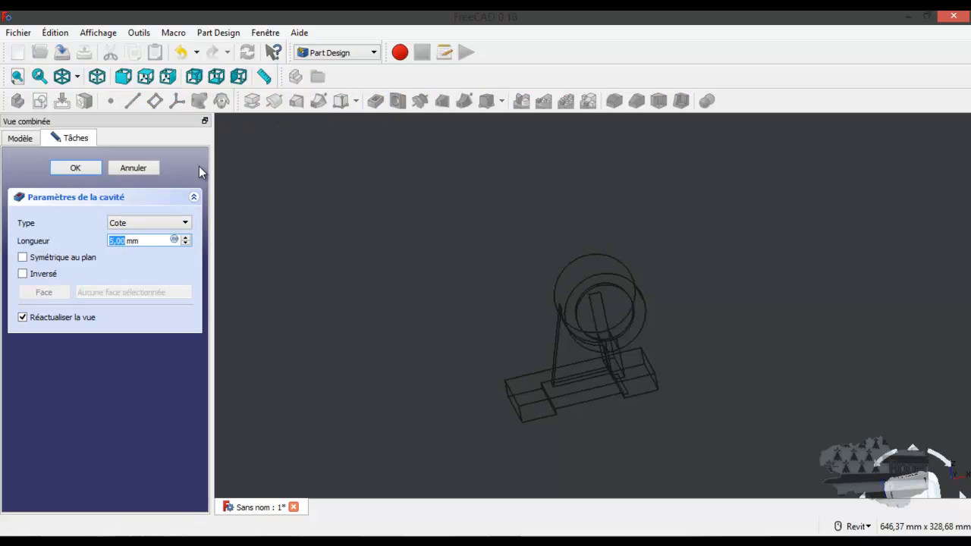
pyautogui.click(141, 222)
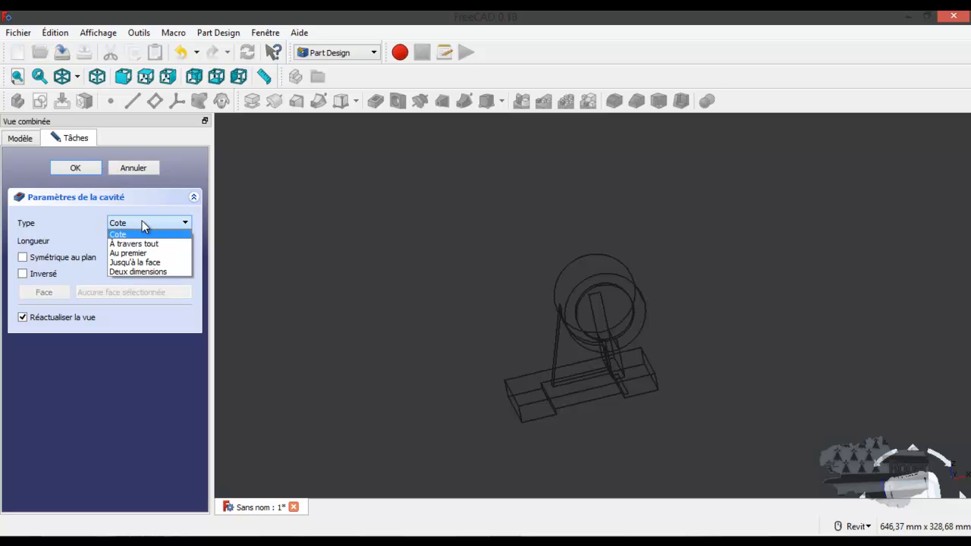
pyautogui.click(151, 241)
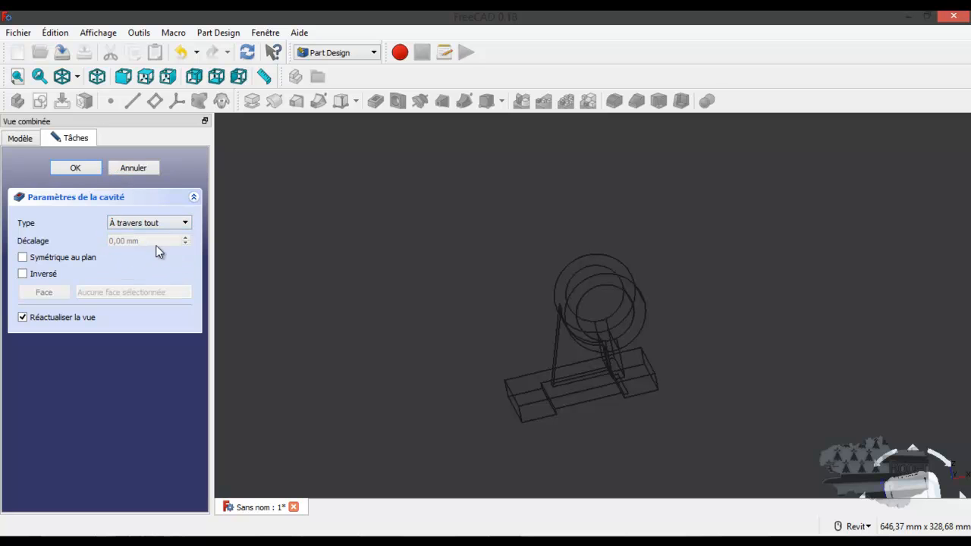
pyautogui.click(77, 76)
pyautogui.click(85, 113)
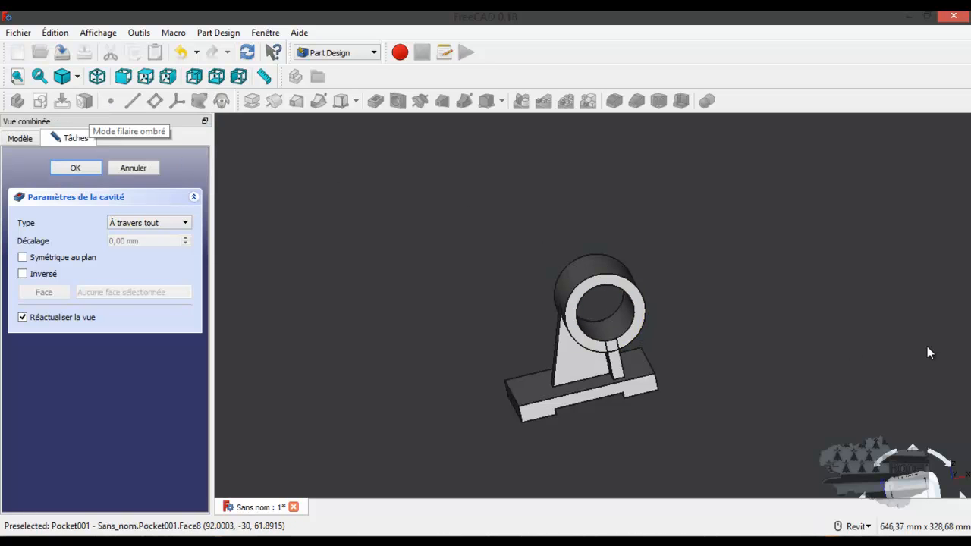
# - Check the base plate's hole diameter and spacing in the reference drawing, and accept the through-all pocket
pyautogui.moveTo(970, 103)
pyautogui.mouseDown()
pyautogui.moveTo(655, 22)
pyautogui.moveTo(596, 11)
pyautogui.moveTo(590, 25)
pyautogui.mouseUp()
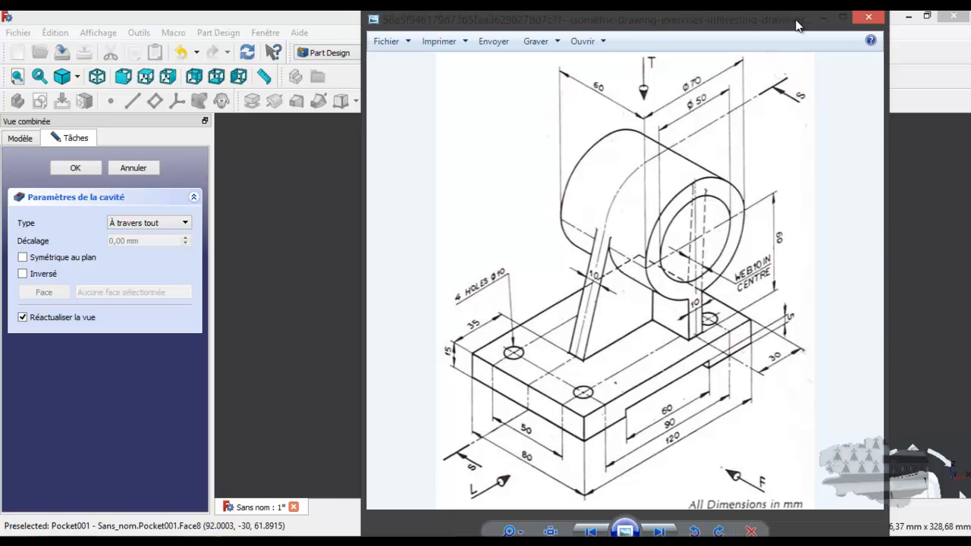
pyautogui.moveTo(796, 25); pyautogui.dragTo(797, 26)
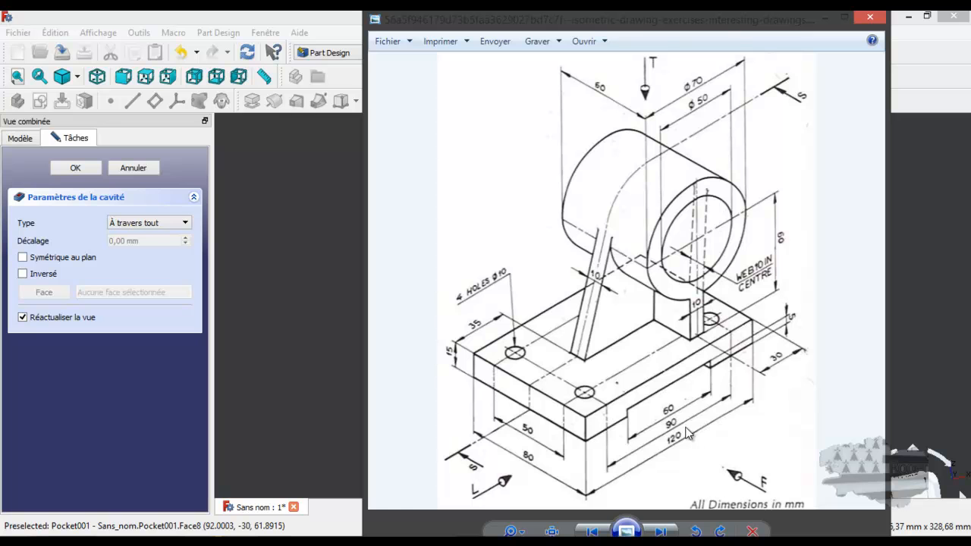
pyautogui.moveTo(664, 19); pyautogui.dragTo(724, 46)
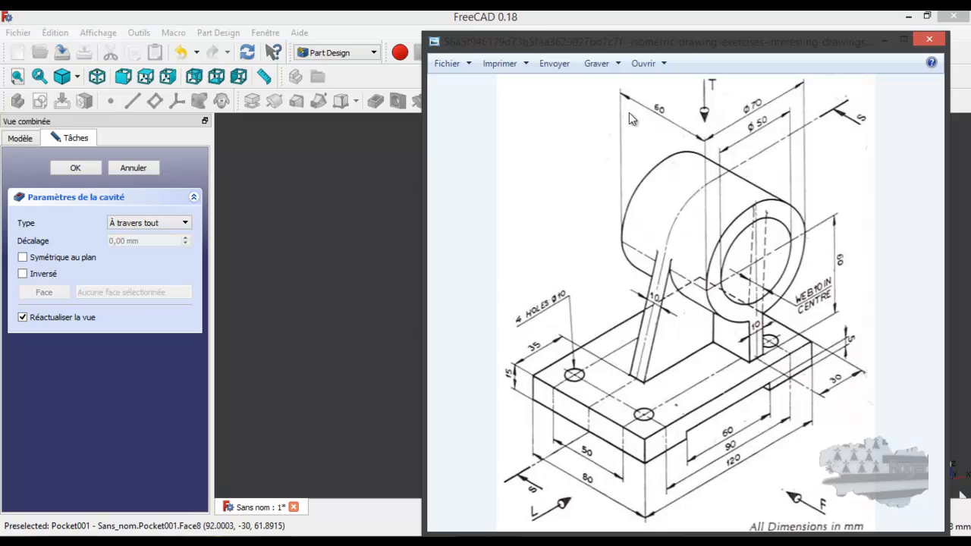
pyautogui.moveTo(685, 53); pyautogui.dragTo(969, 53)
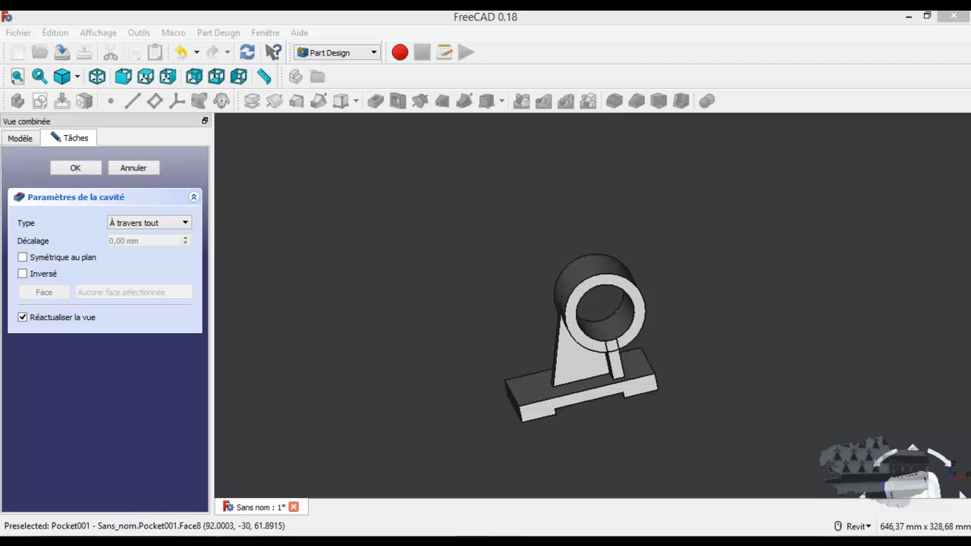
pyautogui.click(530, 385)
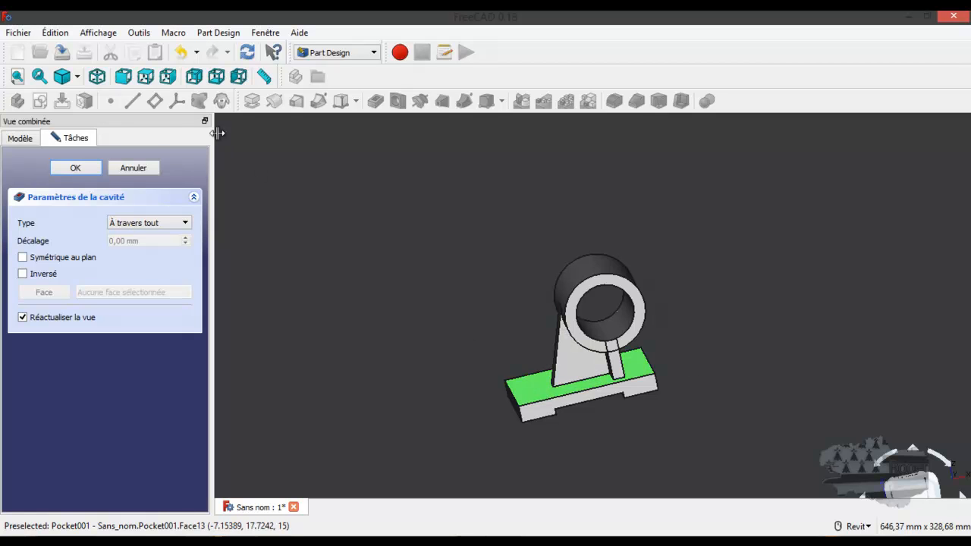
pyautogui.click(81, 168)
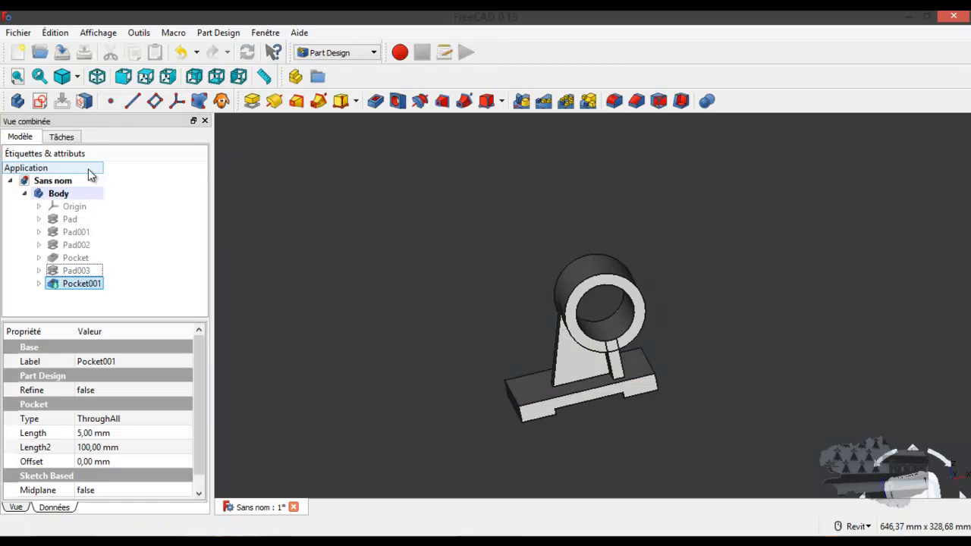
# - Start a sketch on the base plate's top face in wireframe display (Filaire)
pyautogui.click(427, 345)
pyautogui.click(531, 387)
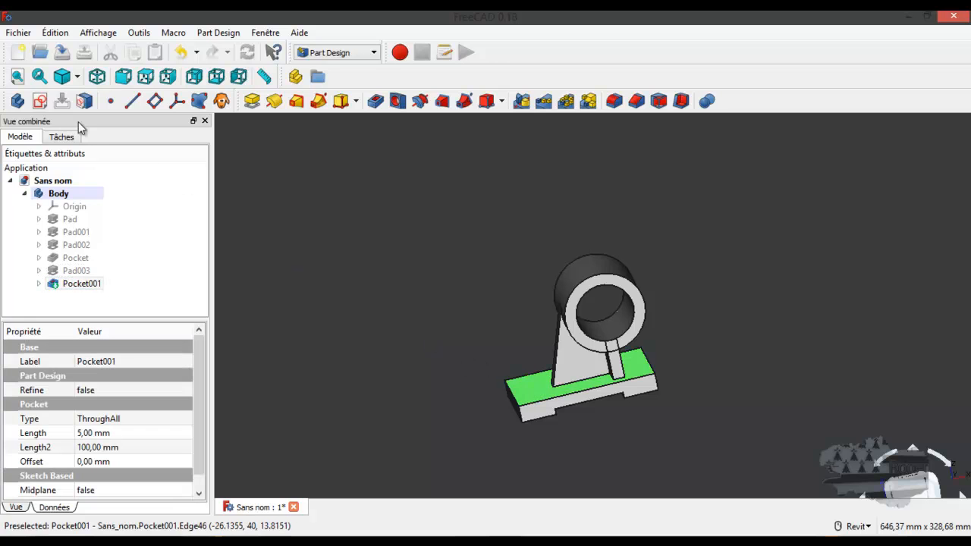
pyautogui.click(40, 104)
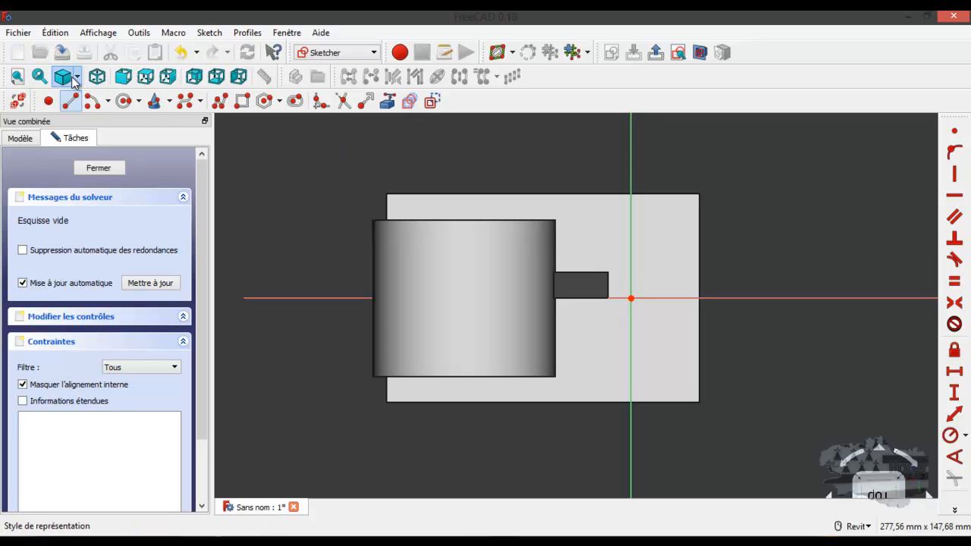
pyautogui.click(77, 79)
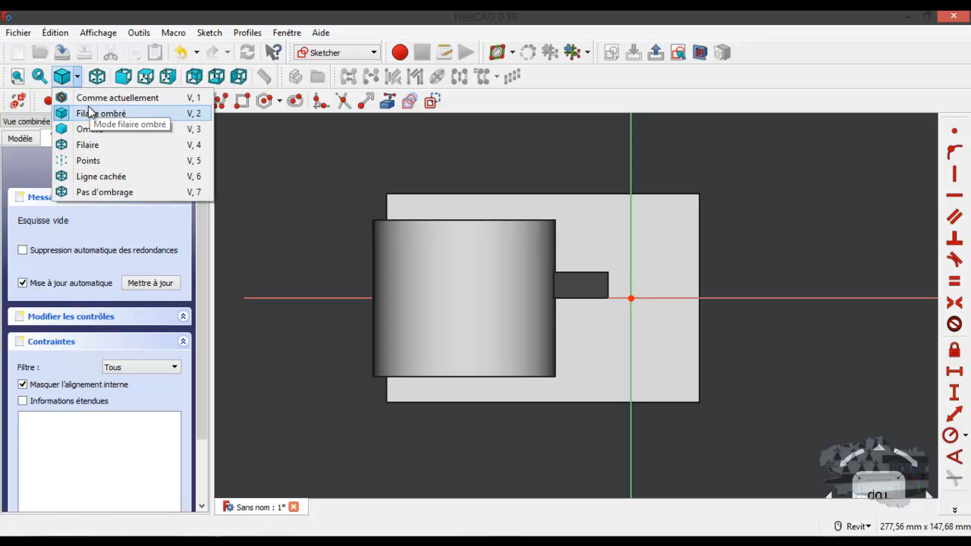
pyautogui.click(87, 145)
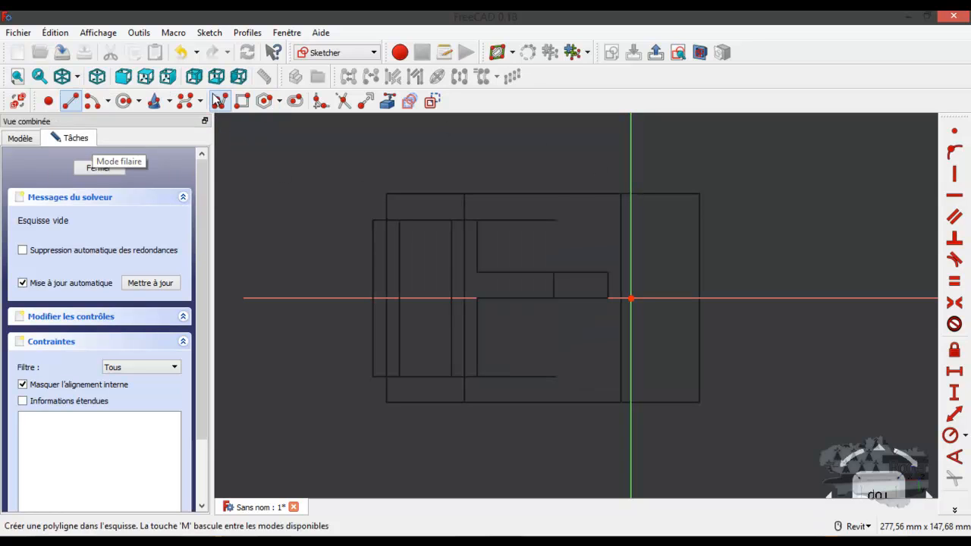
# - Sketch four circles of about 7 mm radius outside the base plate, two above its upper edge and two below its lower edge
pyautogui.click(126, 102)
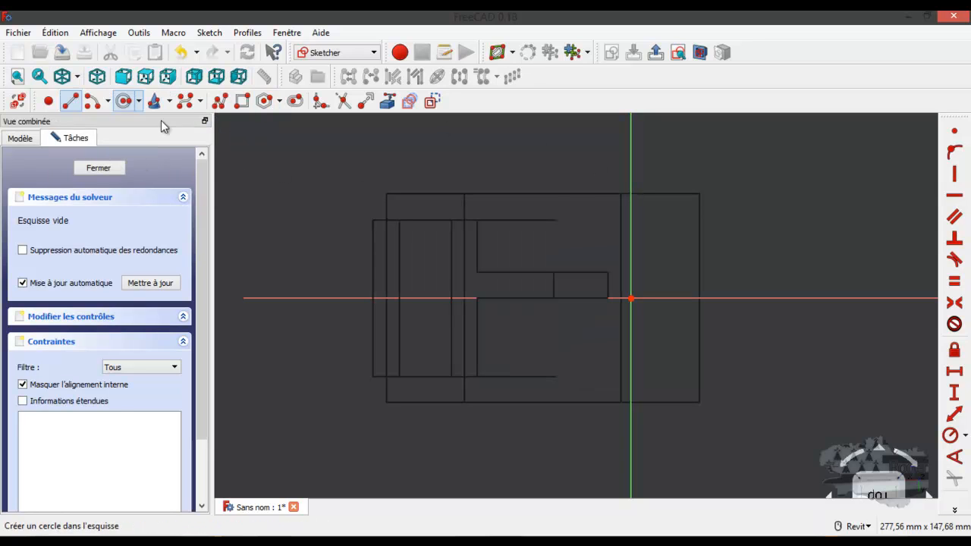
pyautogui.click(426, 183)
pyautogui.click(601, 157)
pyautogui.click(604, 176)
pyautogui.click(436, 424)
pyautogui.click(448, 436)
pyautogui.click(592, 423)
pyautogui.click(607, 438)
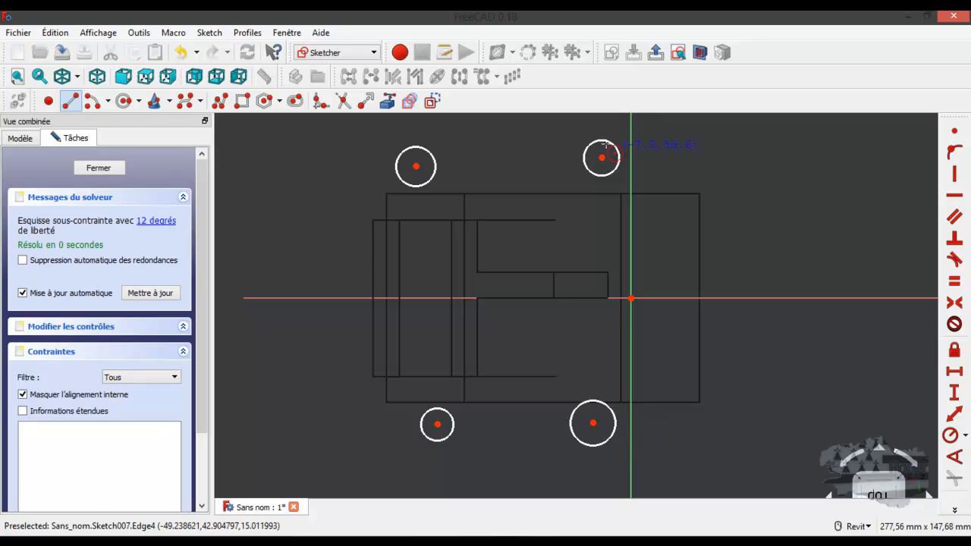
pyautogui.rightClick(730, 236)
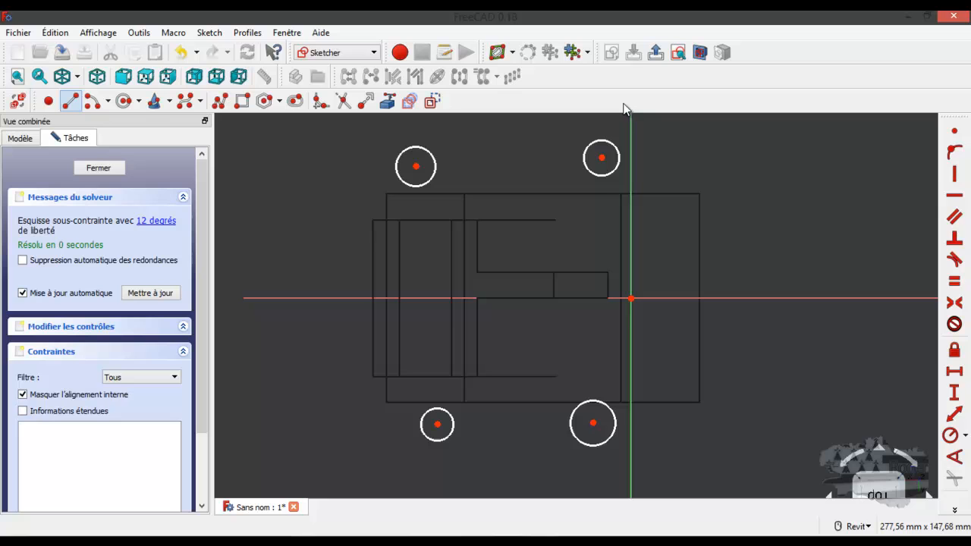
pyautogui.click(601, 158)
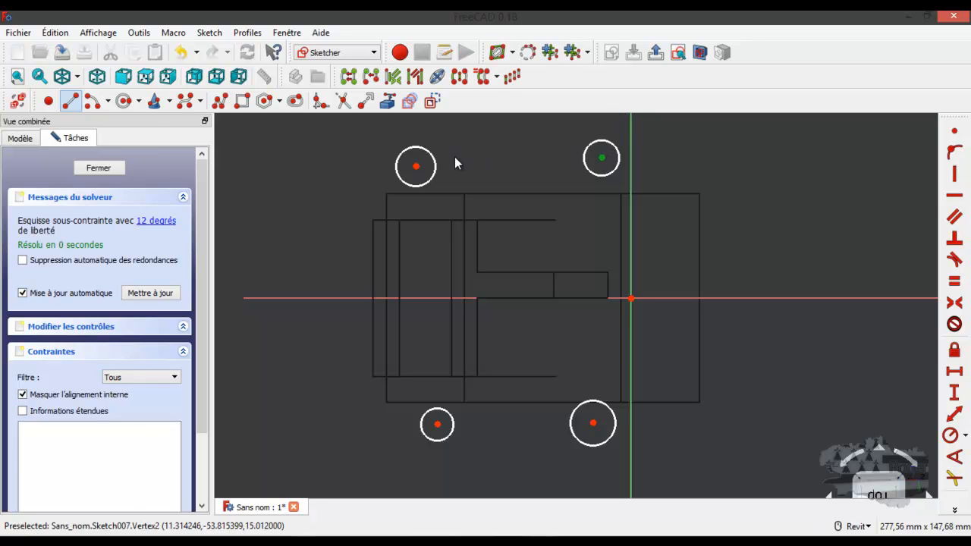
pyautogui.click(416, 167)
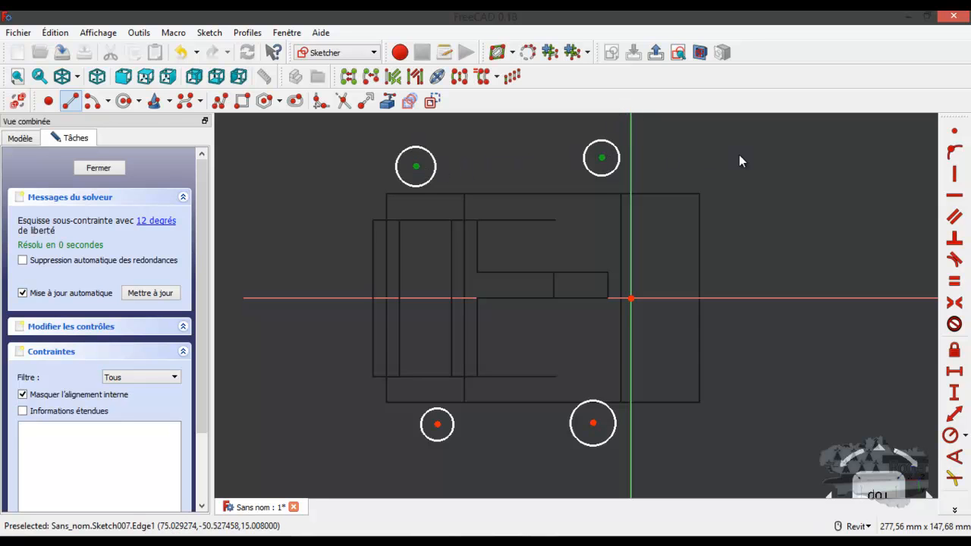
pyautogui.click(775, 172)
# - Make all four circles equal in size with equality constraints between neighbouring circles
pyautogui.click(620, 158)
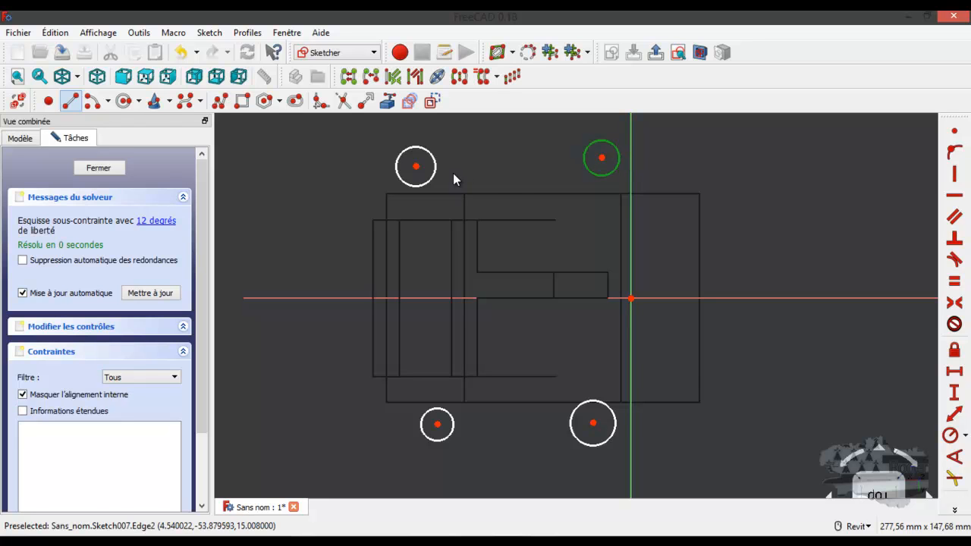
pyautogui.click(434, 172)
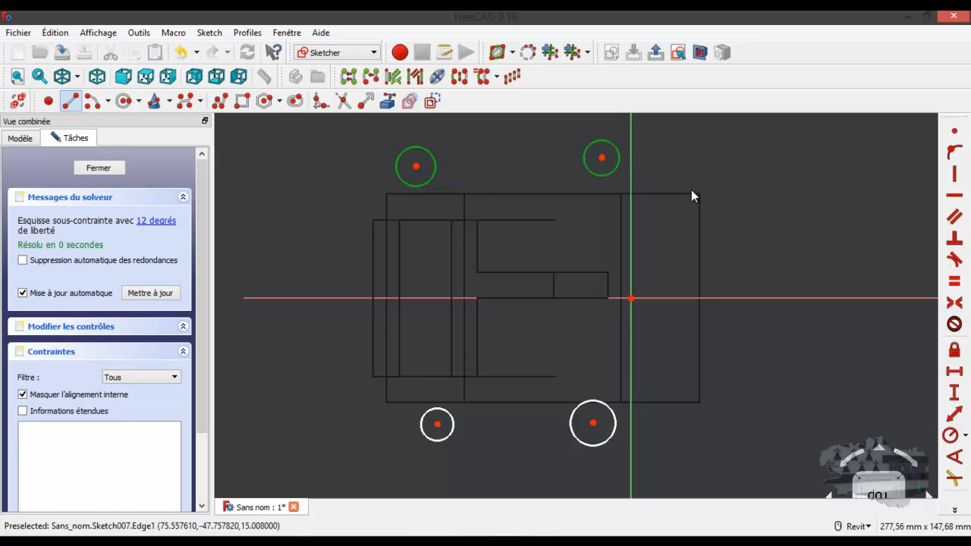
pyautogui.click(954, 281)
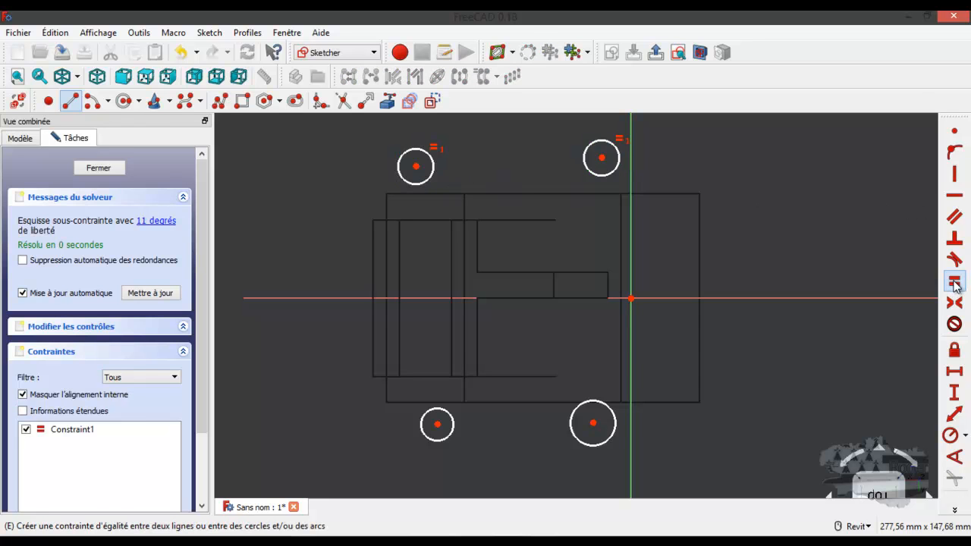
pyautogui.click(615, 171)
pyautogui.click(605, 410)
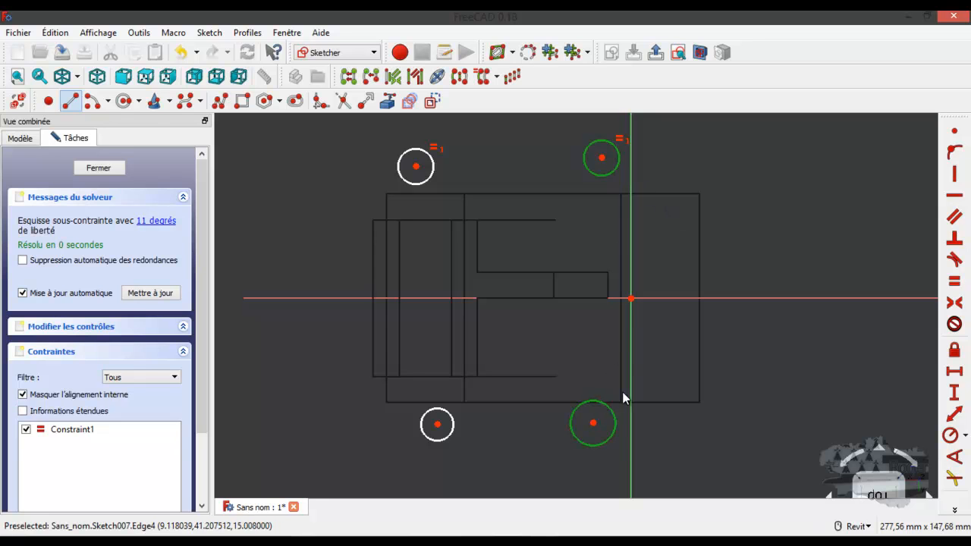
pyautogui.click(954, 281)
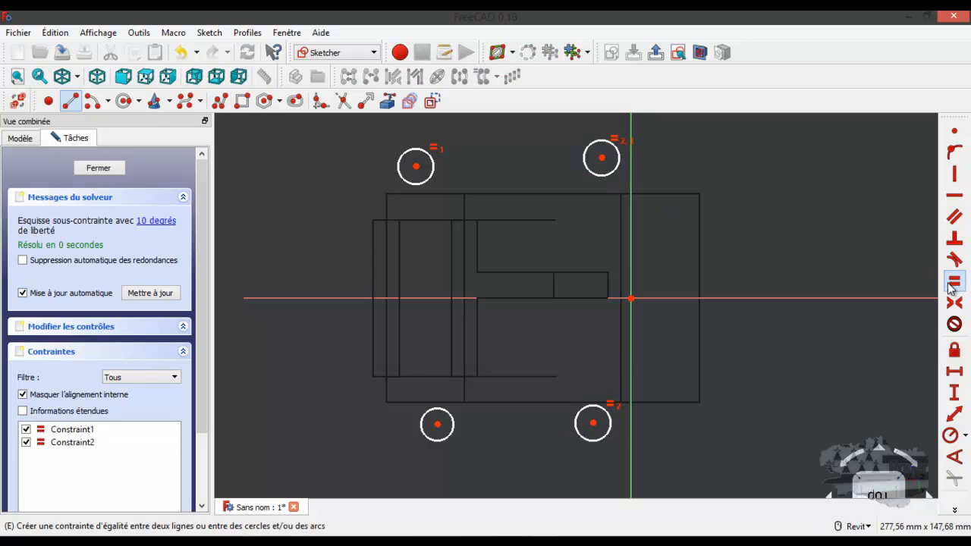
pyautogui.click(581, 417)
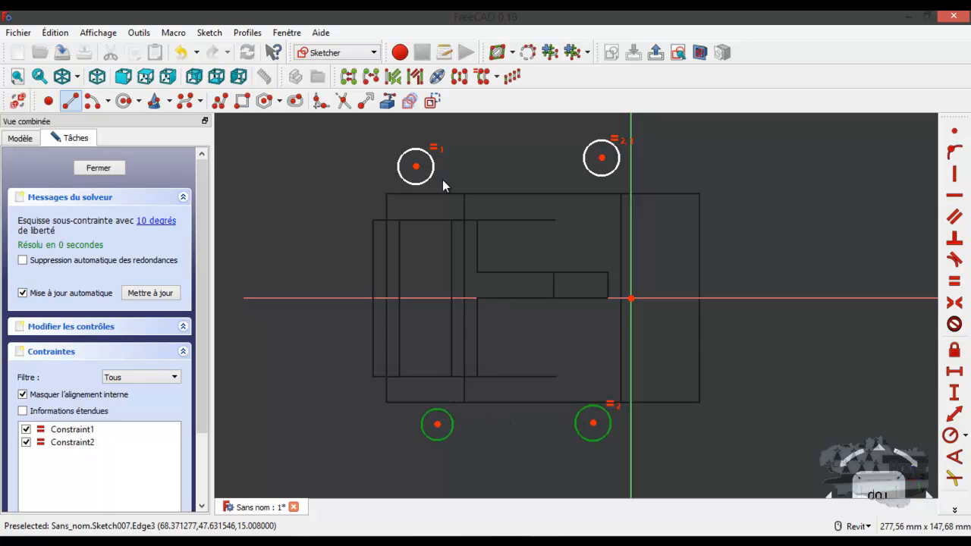
pyautogui.click(954, 280)
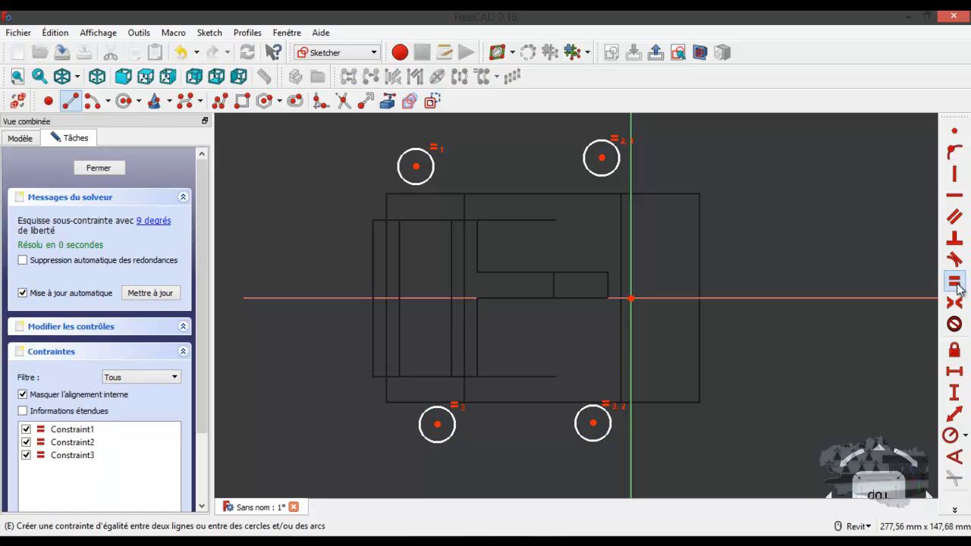
# - Align the centres of the two upper circles horizontally, and likewise those of the two lower circles
pyautogui.click(601, 158)
pyautogui.click(416, 166)
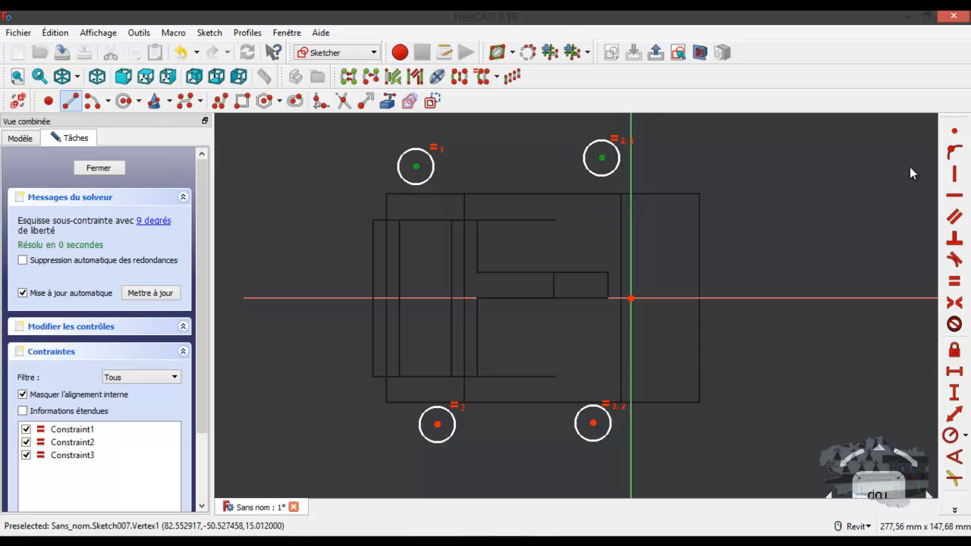
pyautogui.click(954, 198)
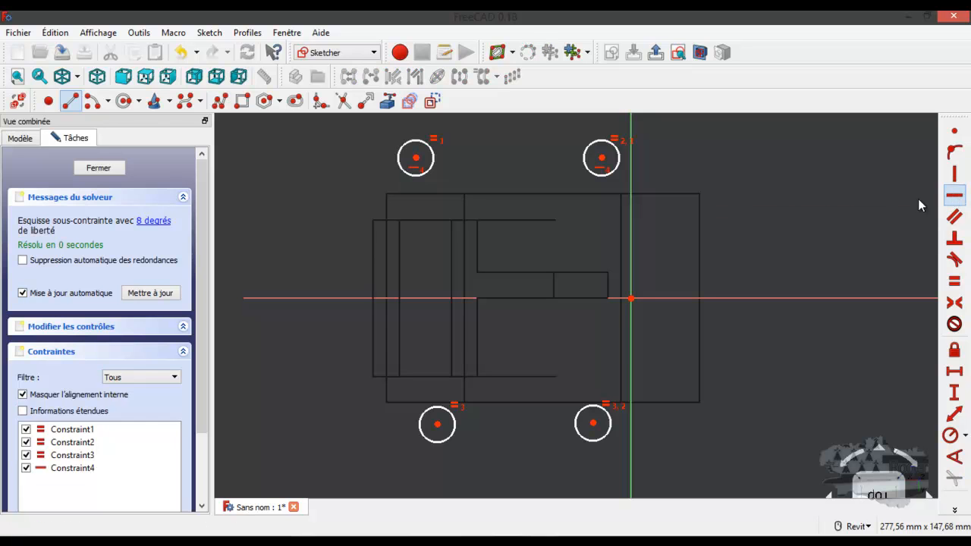
pyautogui.click(593, 423)
pyautogui.click(437, 424)
pyautogui.click(954, 196)
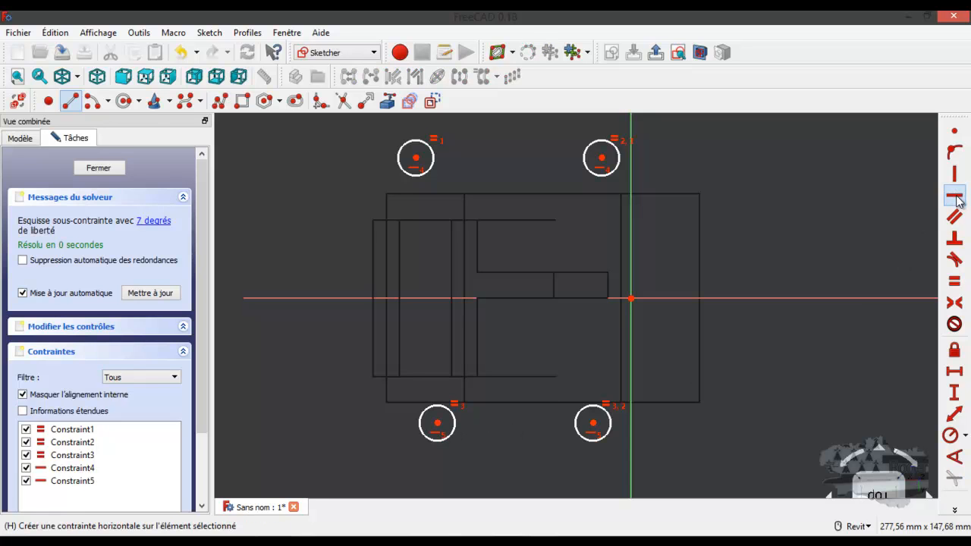
# - Align the right and left circle pairs vertically by their centres, and move the circles over the base plate's long edges
pyautogui.click(602, 159)
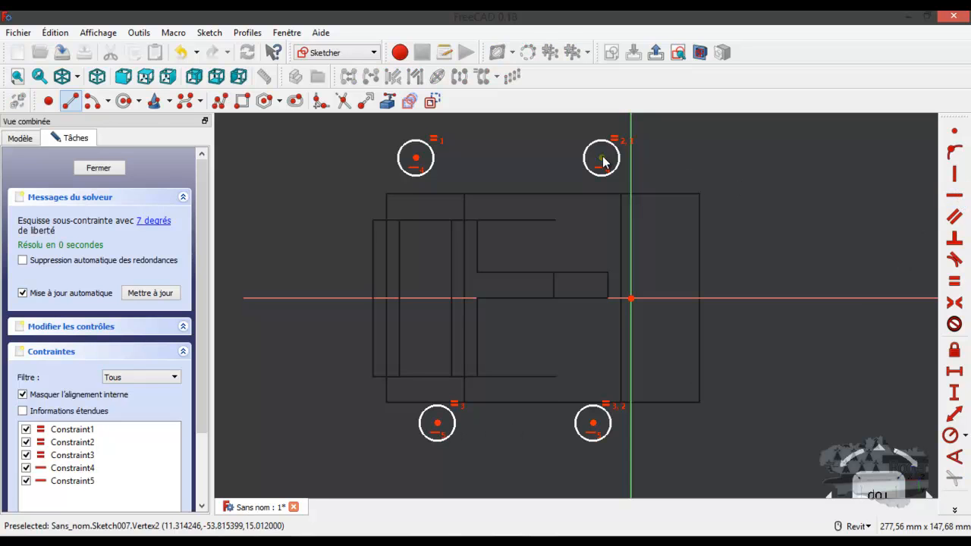
pyautogui.click(593, 423)
pyautogui.click(954, 174)
pyautogui.click(416, 158)
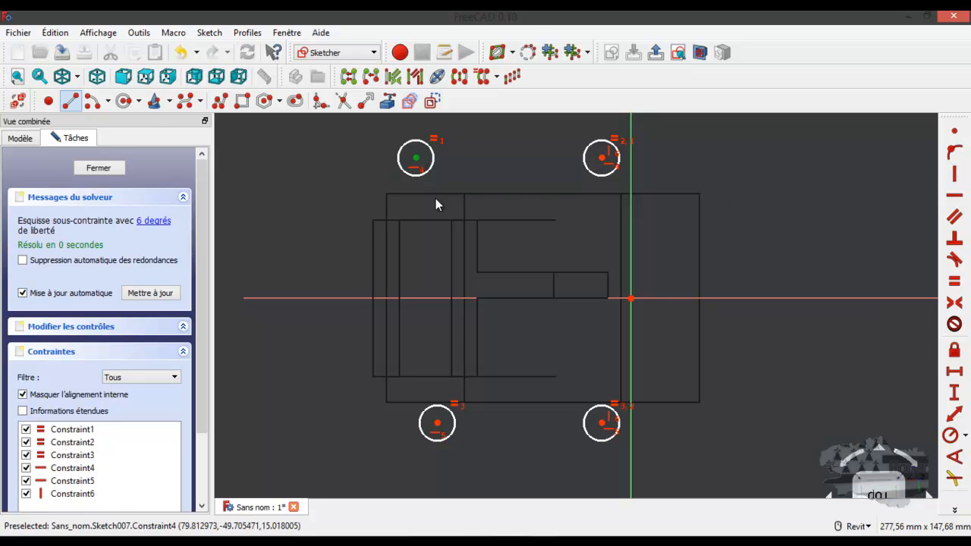
pyautogui.click(437, 424)
pyautogui.click(954, 173)
pyautogui.moveTo(607, 156); pyautogui.dragTo(651, 186)
pyautogui.moveTo(417, 426); pyautogui.dragTo(419, 394)
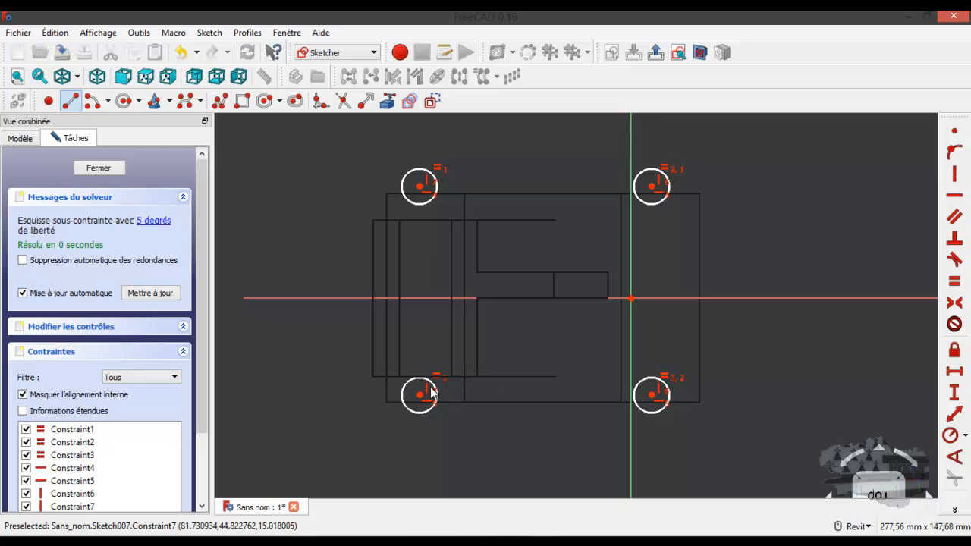
# - Constrain the radius of the upper-right circle to 5 mm
pyautogui.click(651, 205)
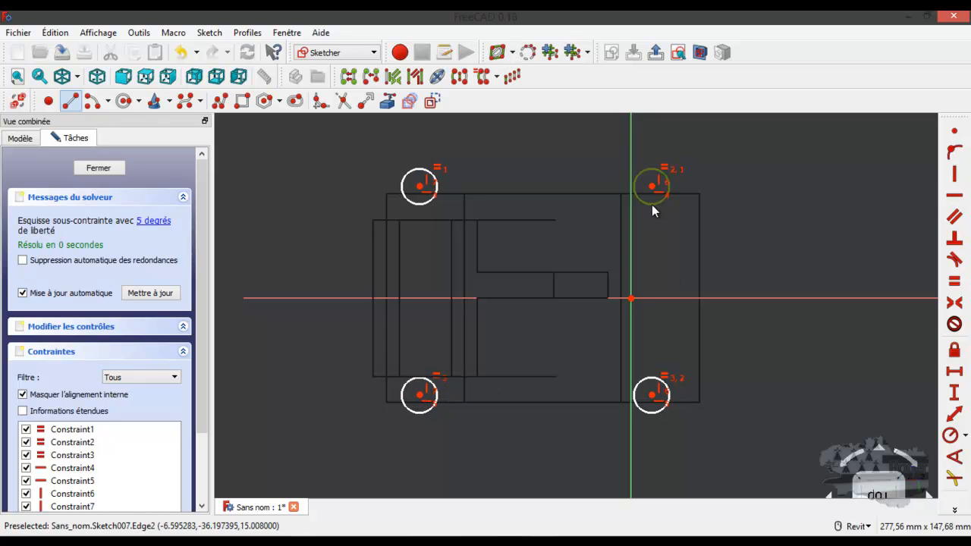
pyautogui.click(949, 435)
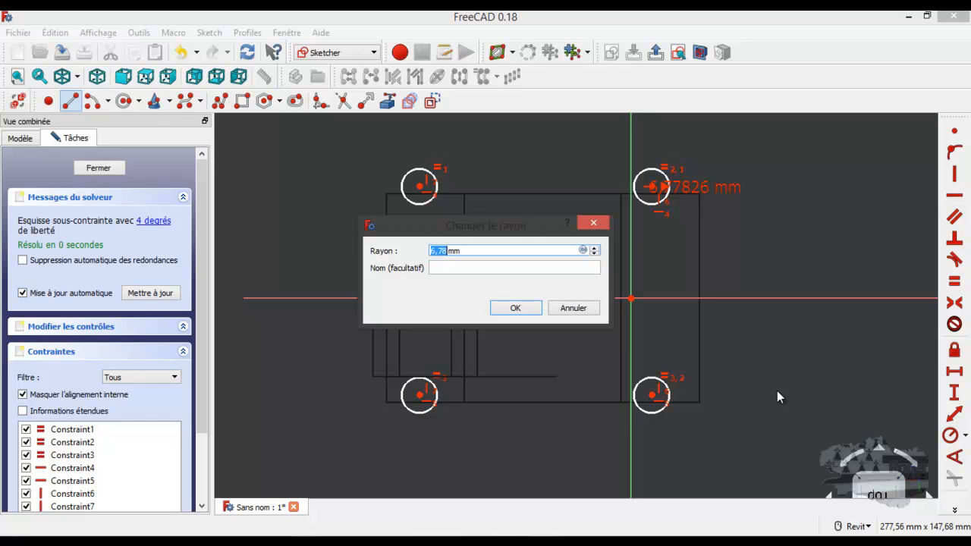
pyautogui.write('5')
pyautogui.press('Return')
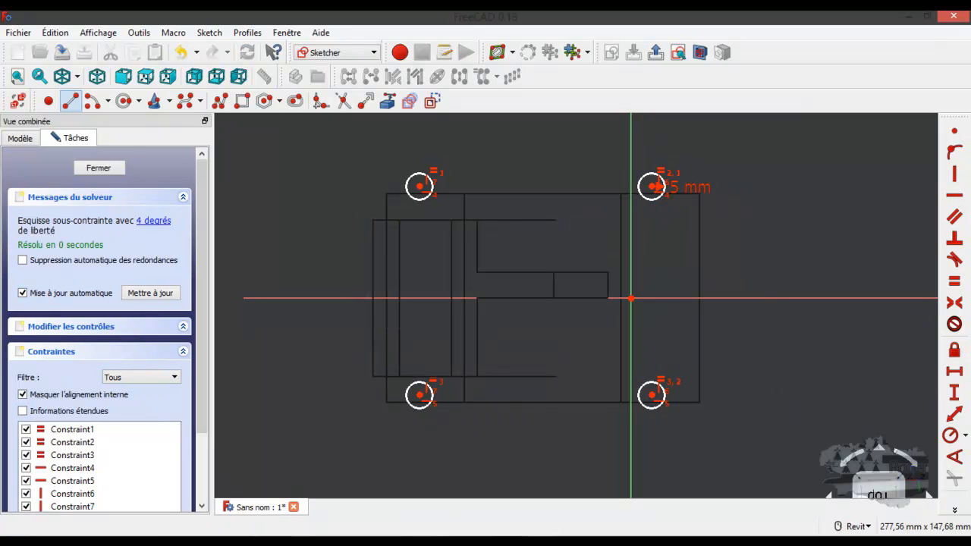
# - Check the hole spacing in the reference drawing and set the vertical distance between the two left circles' centres to 50 mm
pyautogui.moveTo(970, 17); pyautogui.dragTo(752, 29)
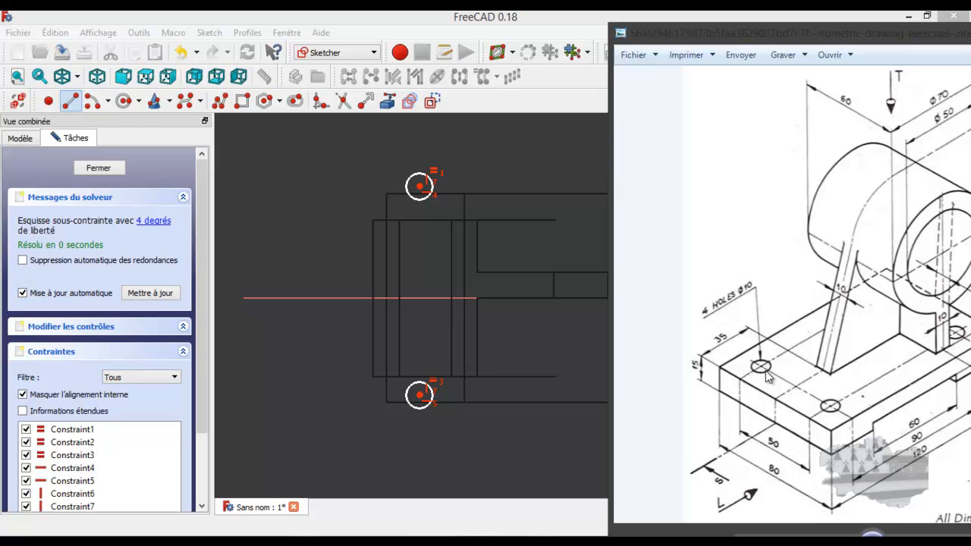
pyautogui.moveTo(824, 30); pyautogui.dragTo(970, 34)
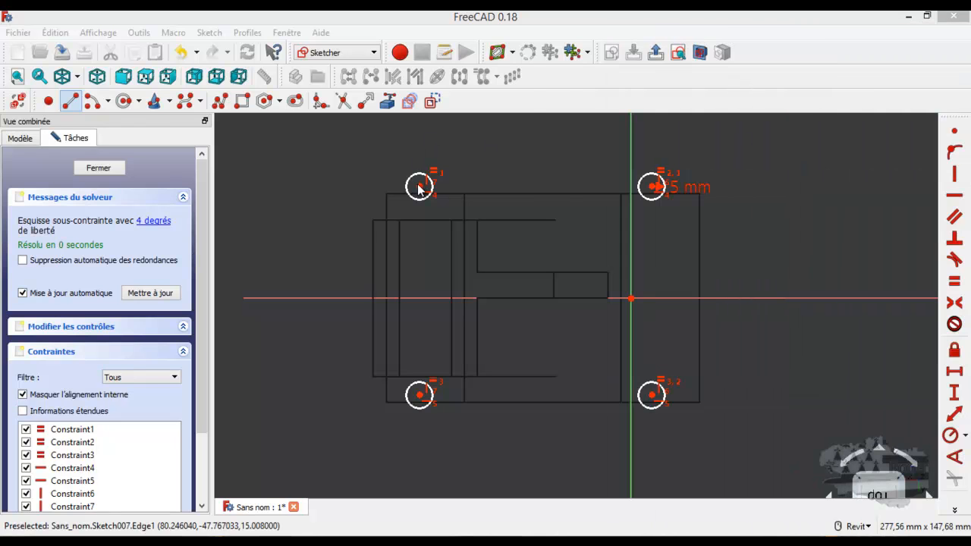
pyautogui.click(419, 187)
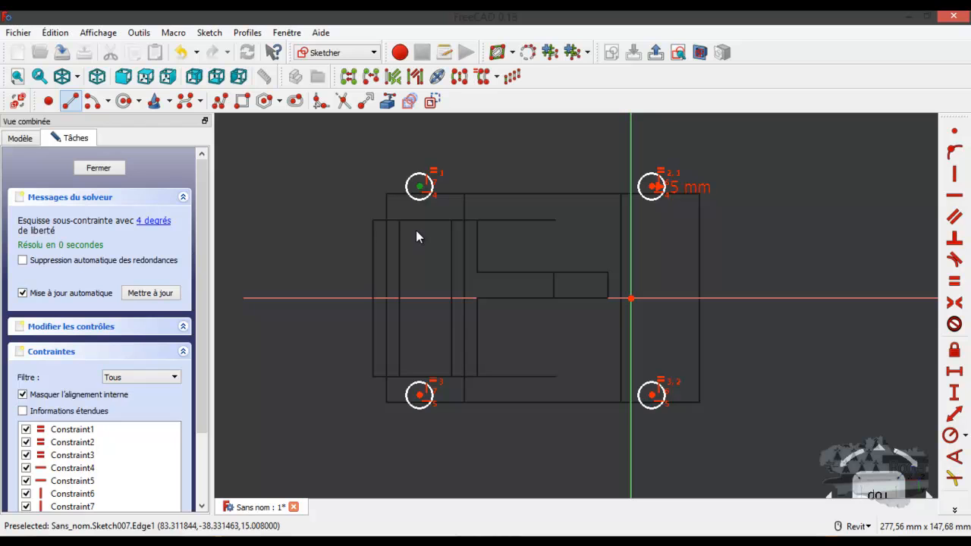
pyautogui.click(420, 394)
pyautogui.click(954, 392)
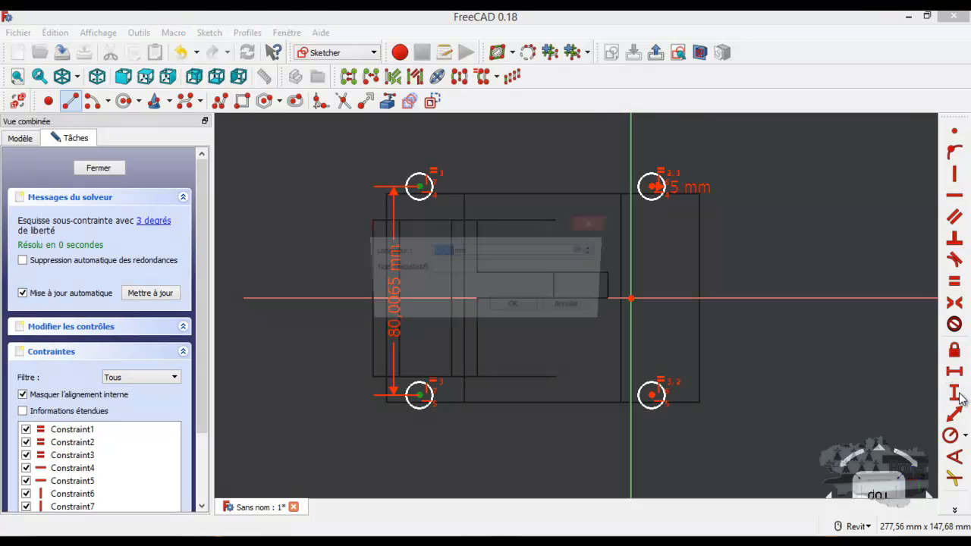
pyautogui.write('50')
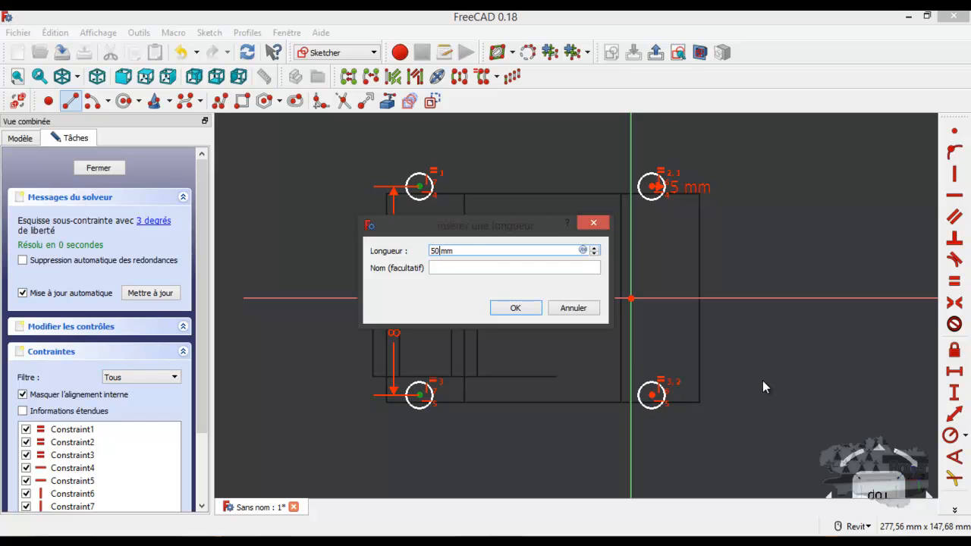
pyautogui.press('Return')
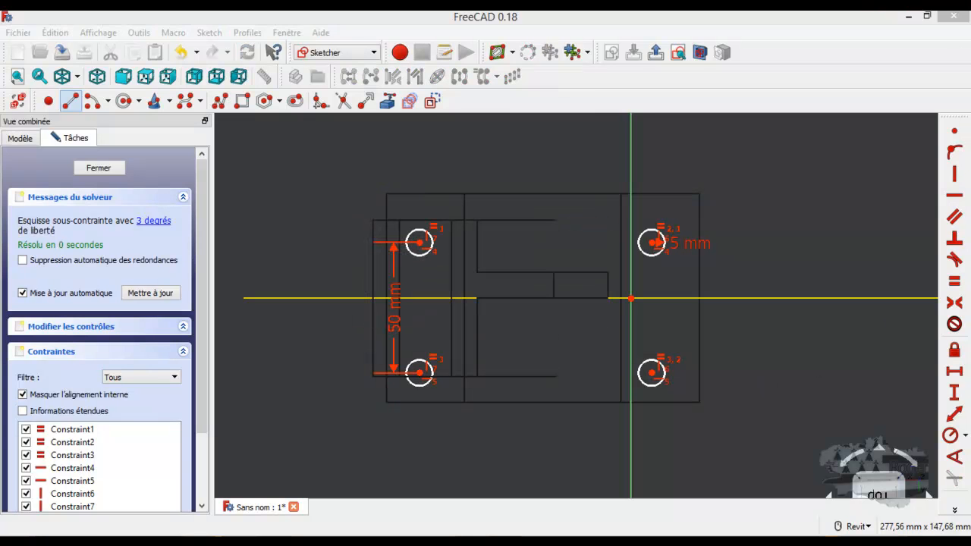
# - Consult the reference drawing and set the horizontal distance between the two lower circles' centres to 90 mm
pyautogui.moveTo(846, 84); pyautogui.dragTo(577, 43)
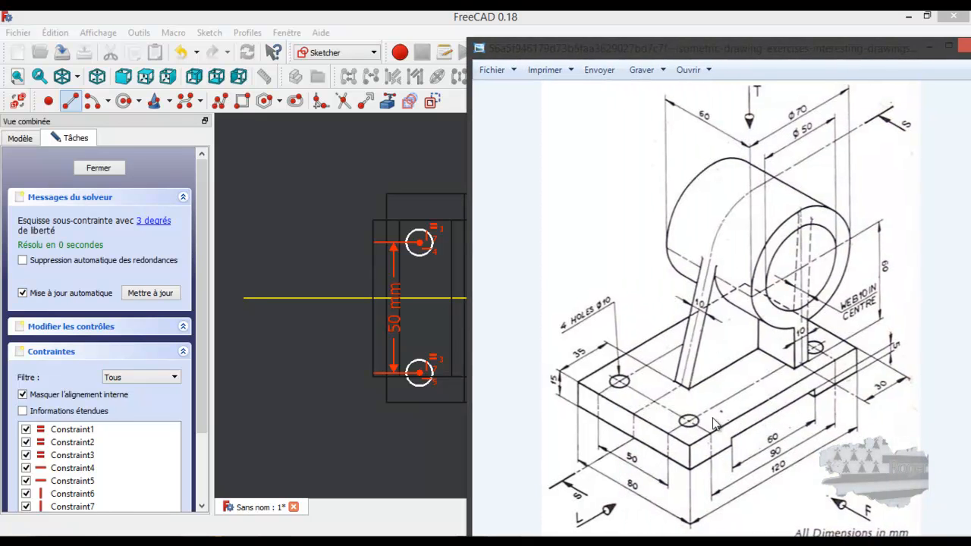
pyautogui.click(963, 46)
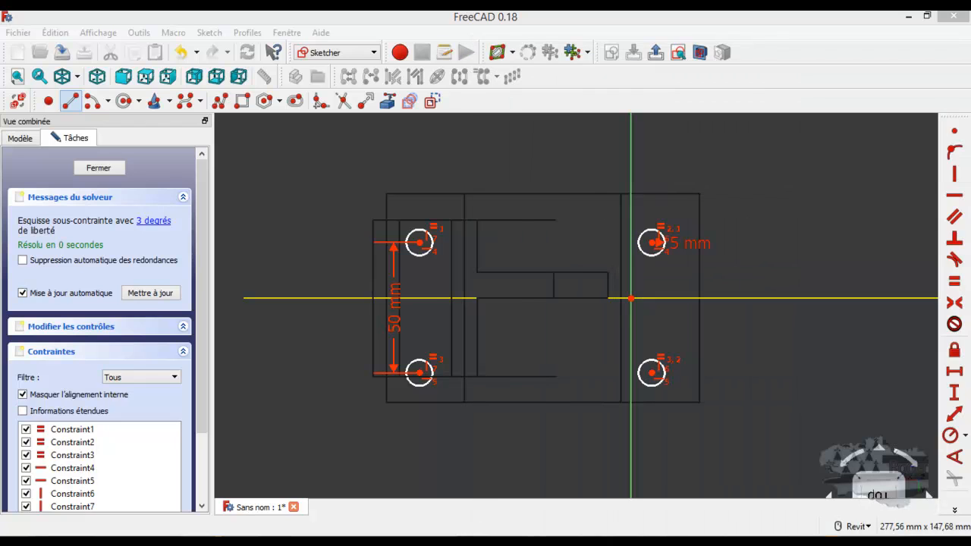
pyautogui.click(651, 373)
pyautogui.click(418, 372)
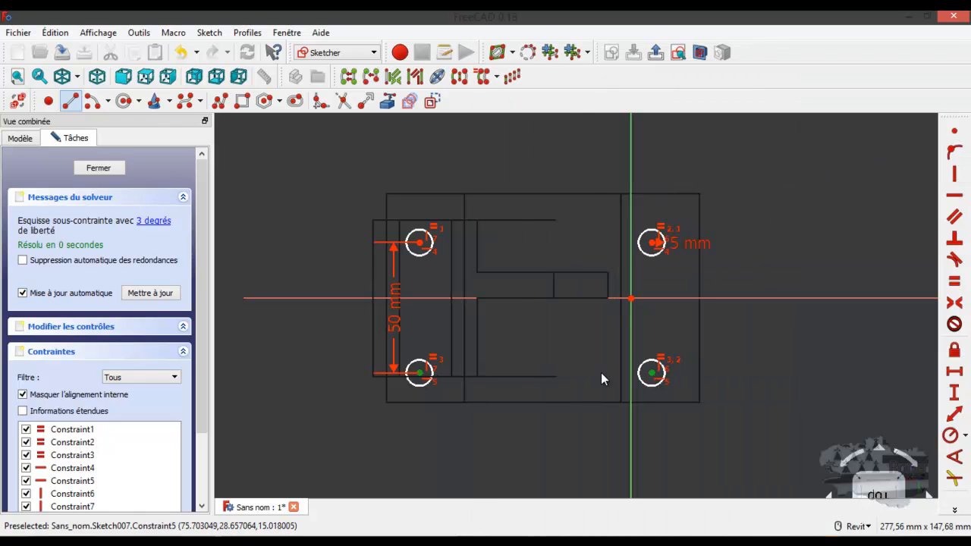
pyautogui.click(954, 371)
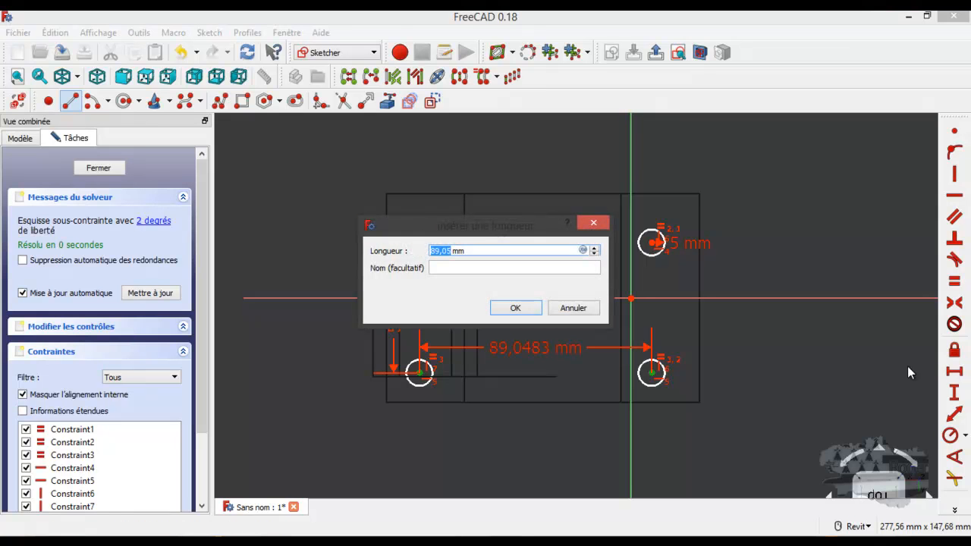
pyautogui.write('90')
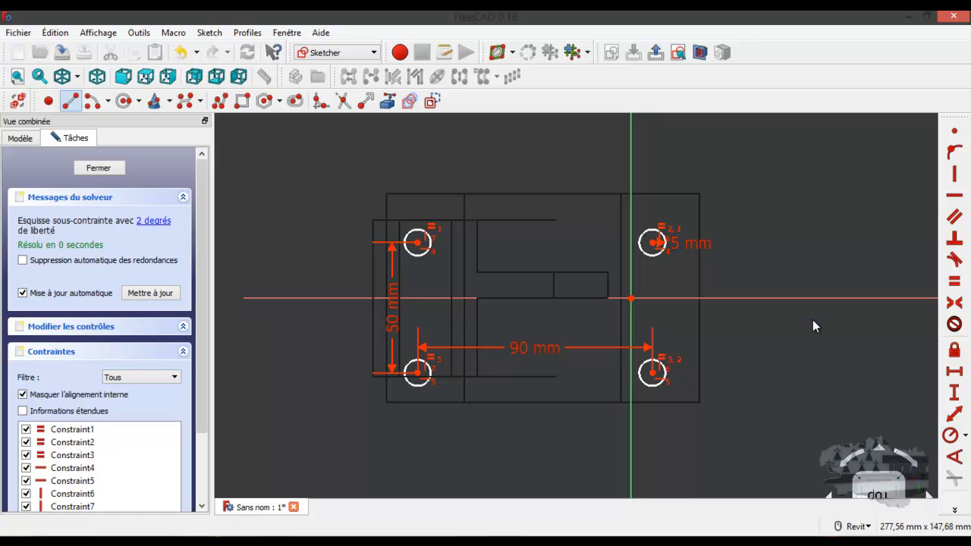
# - Constrain the centres of the two right circles to be symmetric about the horizontal axis
pyautogui.moveTo(655, 248); pyautogui.dragTo(668, 222)
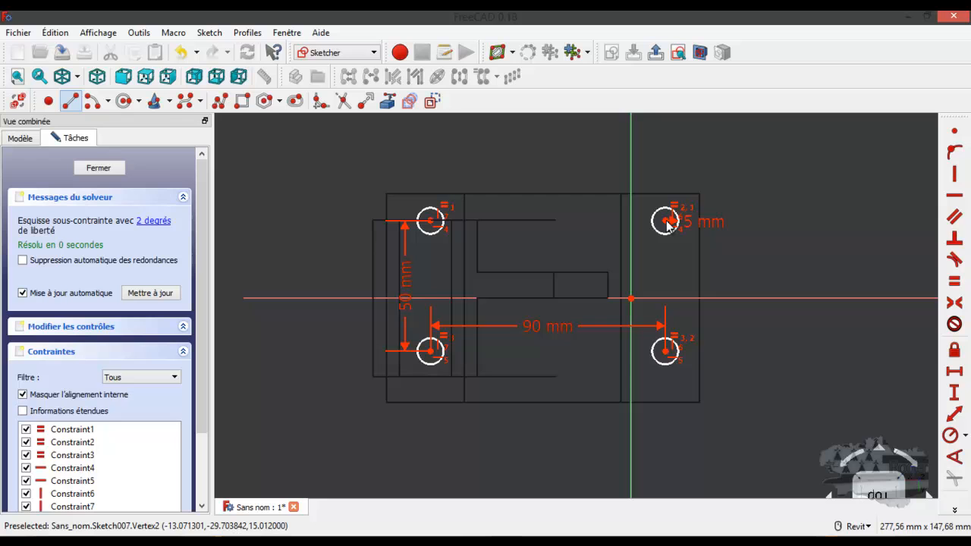
pyautogui.click(665, 351)
pyautogui.click(700, 299)
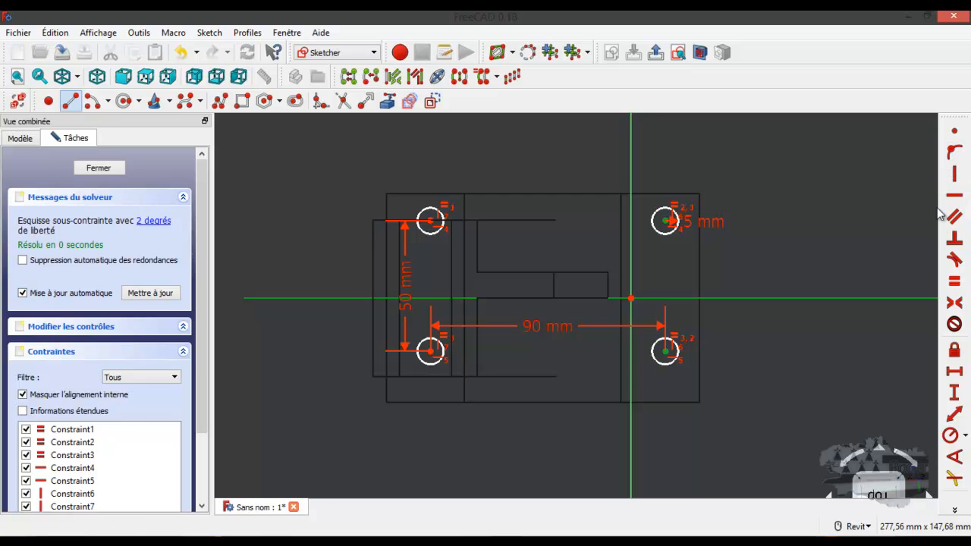
pyautogui.click(953, 304)
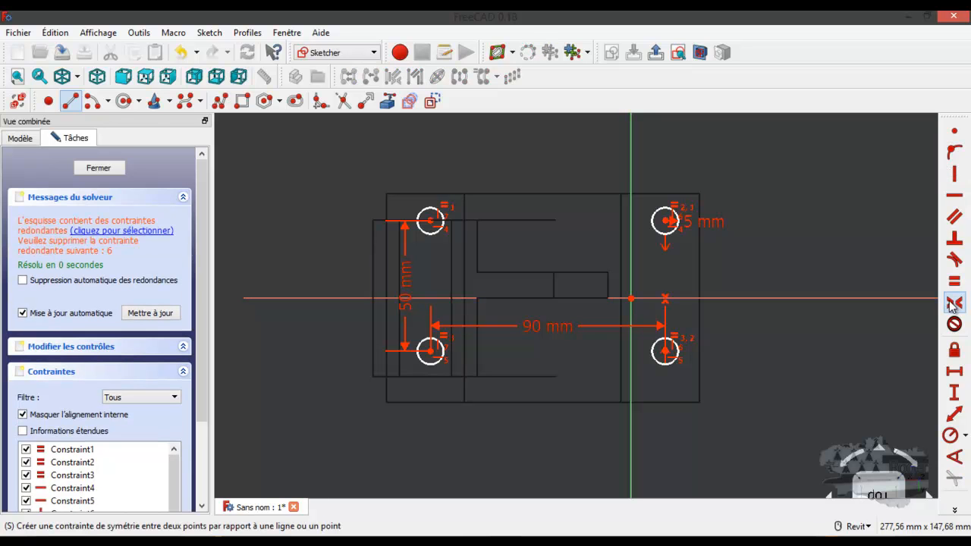
# - Delete the redundant vertical alignment constraint between the two right circles and test the remaining freedom by moving the upper-right one
pyautogui.moveTo(200, 262); pyautogui.dragTo(200, 344)
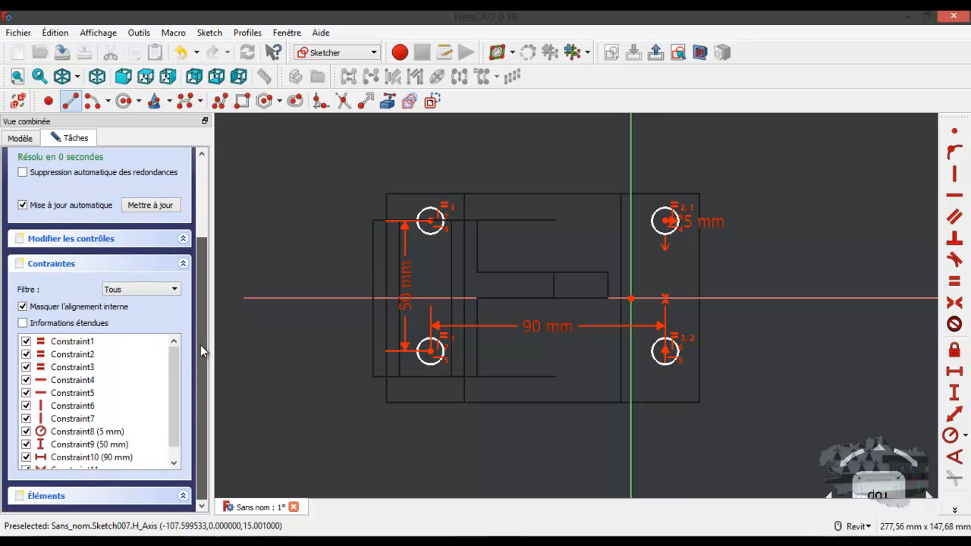
pyautogui.click(73, 408)
pyautogui.press('Delete')
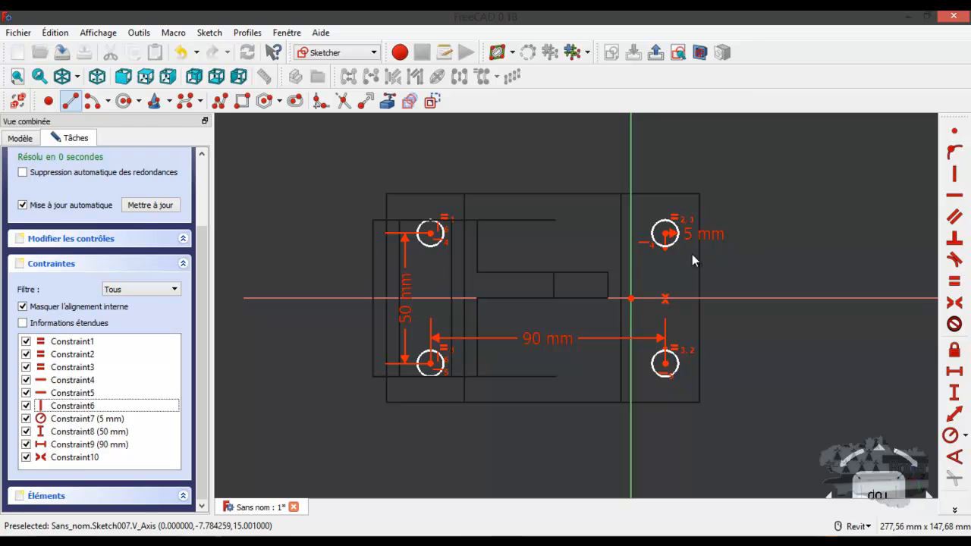
pyautogui.moveTo(665, 235); pyautogui.dragTo(665, 221)
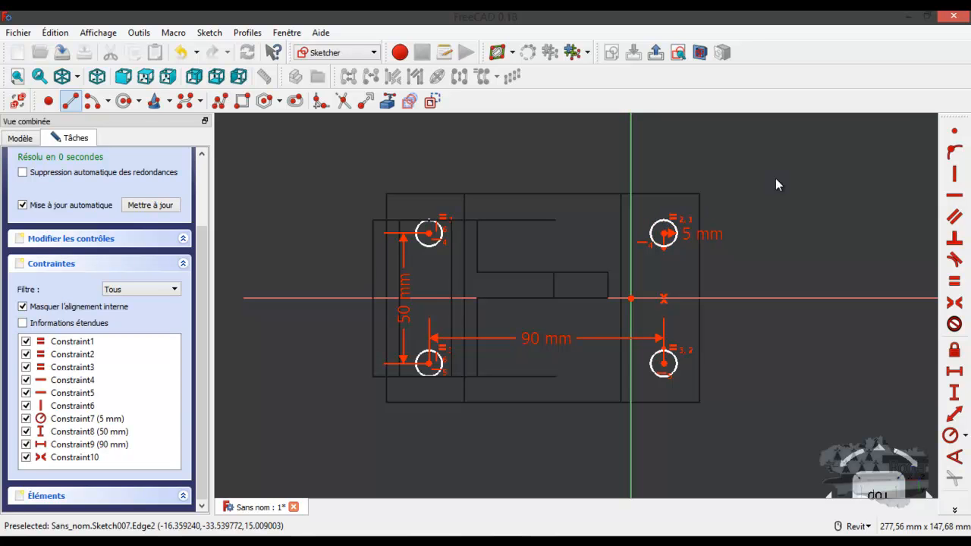
# - Check the reference drawing and import the base plate's two short outer edges as external geometry
pyautogui.moveTo(970, 92); pyautogui.dragTo(613, 34)
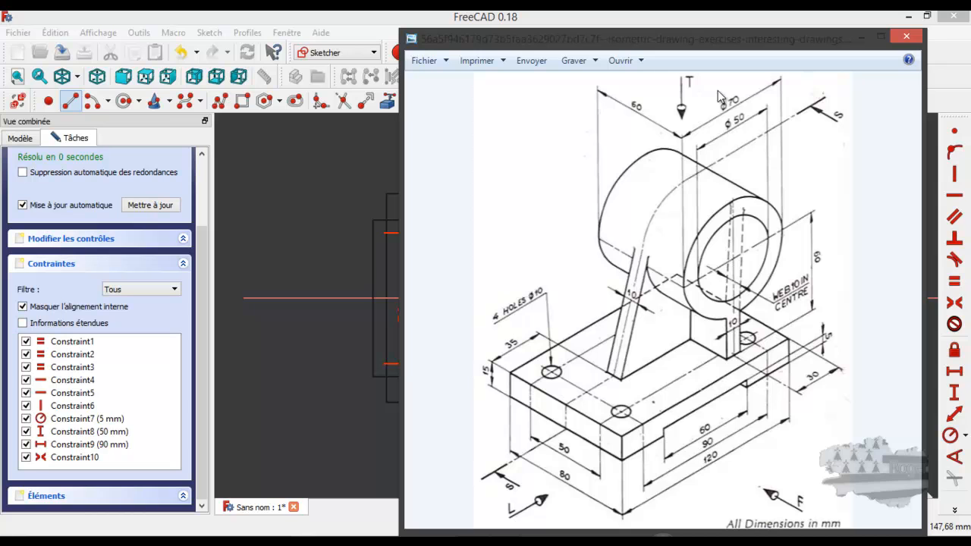
pyautogui.moveTo(703, 36); pyautogui.dragTo(970, 84)
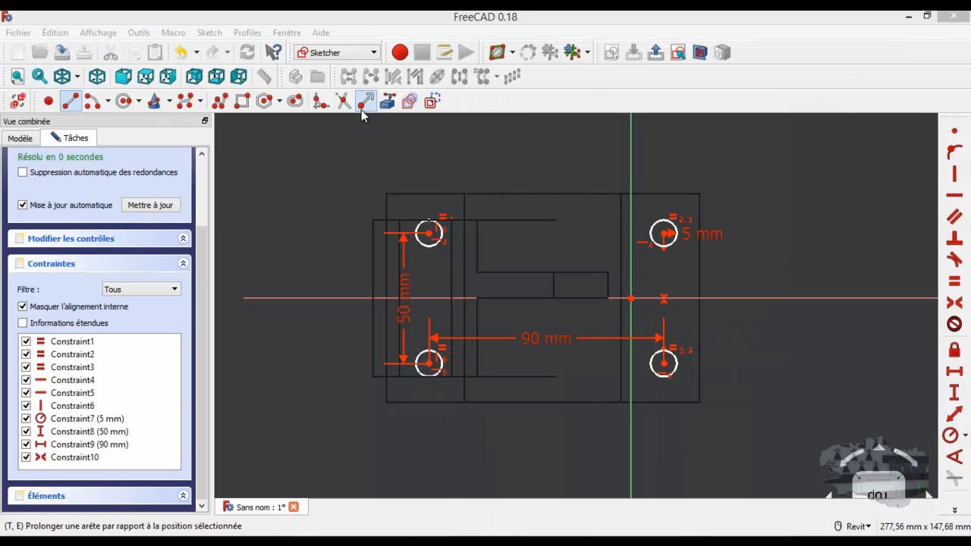
pyautogui.click(386, 101)
pyautogui.click(699, 292)
pyautogui.click(385, 383)
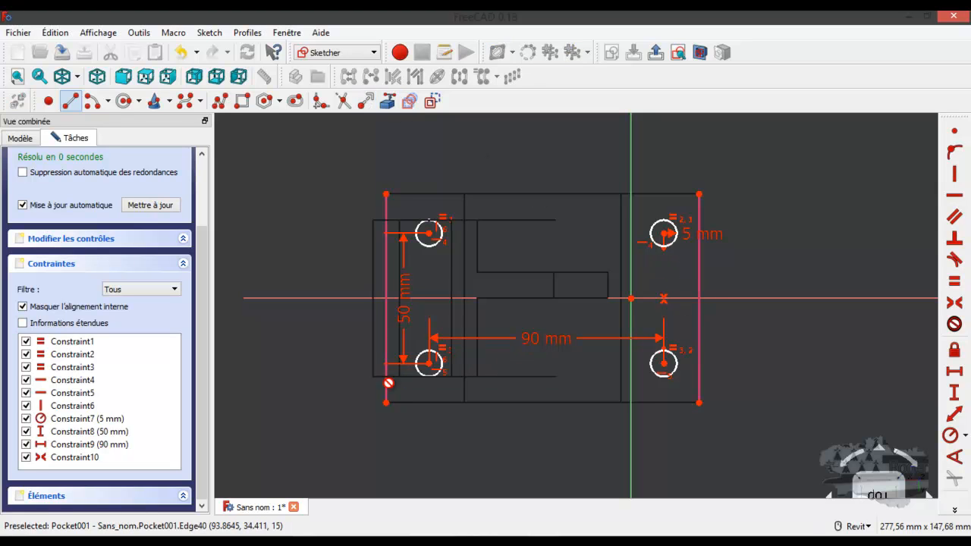
pyautogui.rightClick(301, 199)
# - Set the horizontal distance between the lower-right circle's centre and the plate's lower-right corner to 15 mm
pyautogui.click(663, 364)
pyautogui.click(698, 402)
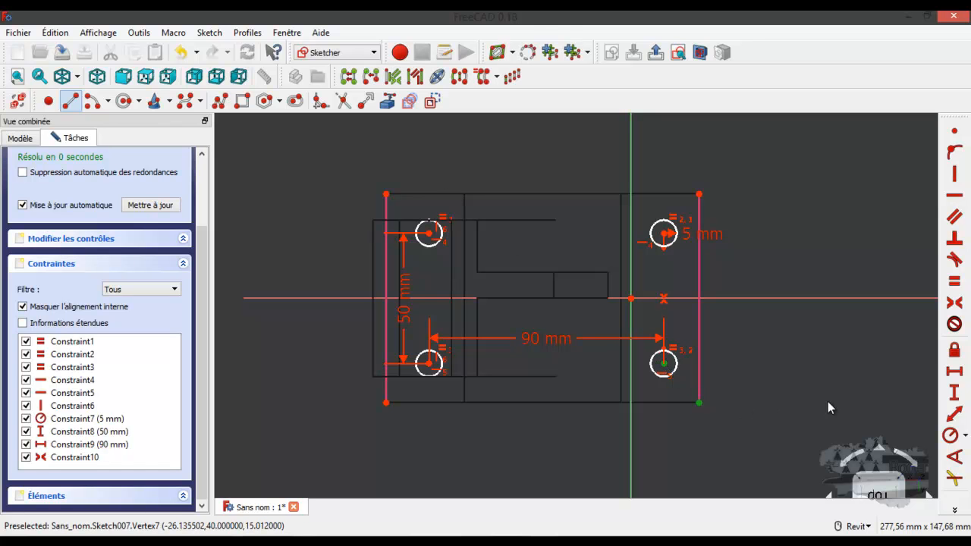
pyautogui.click(953, 372)
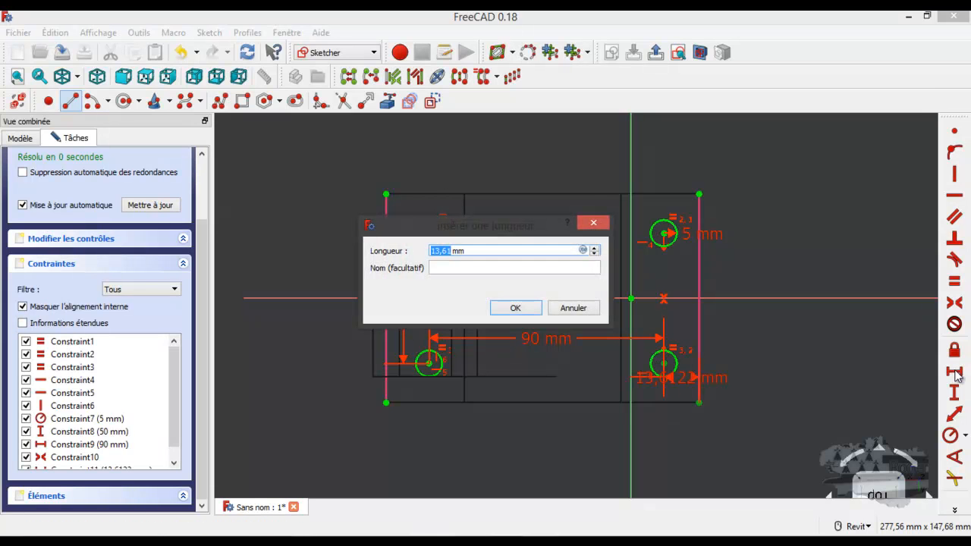
pyautogui.write('15')
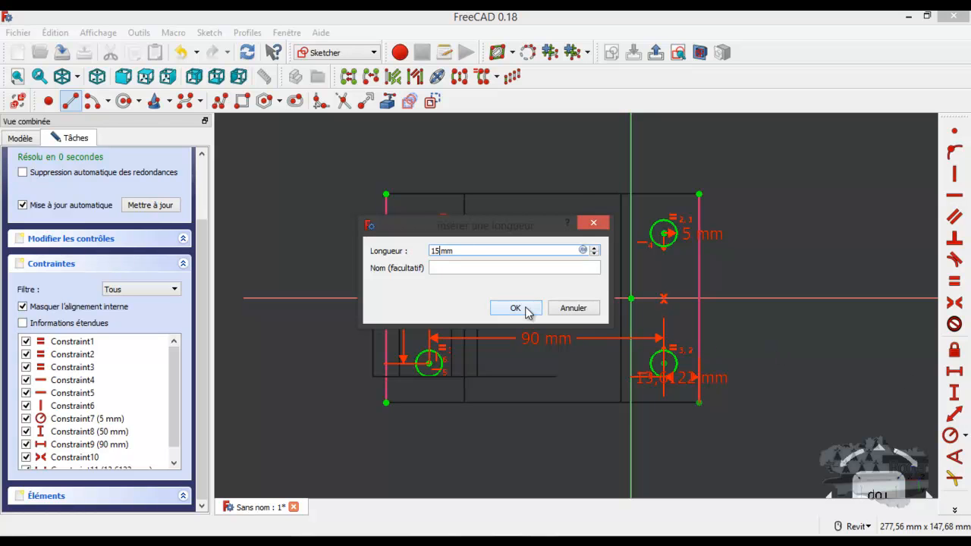
pyautogui.click(526, 310)
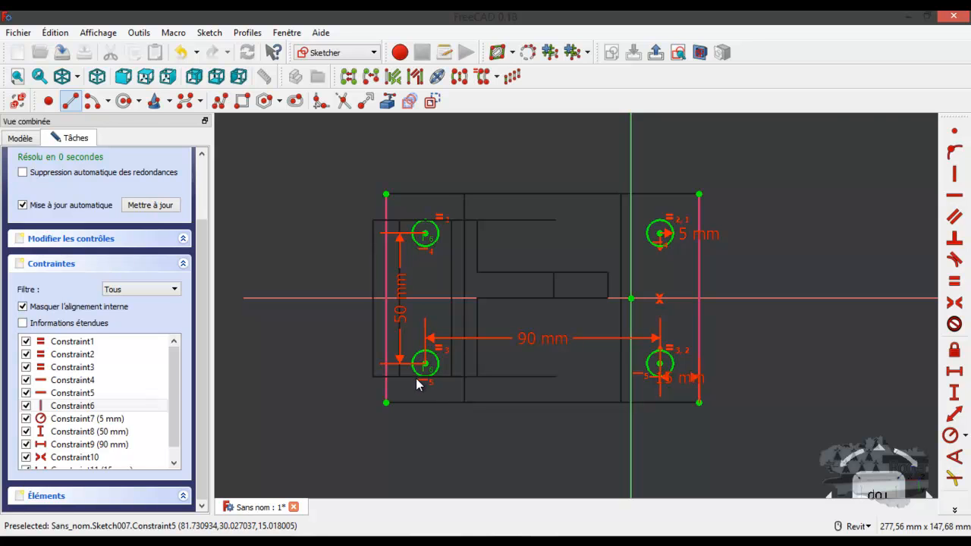
# - Try to add a horizontal distance constraint between the lower-left circle's centre and the plate's lower-left corner
pyautogui.scroll(4, 419, 380)
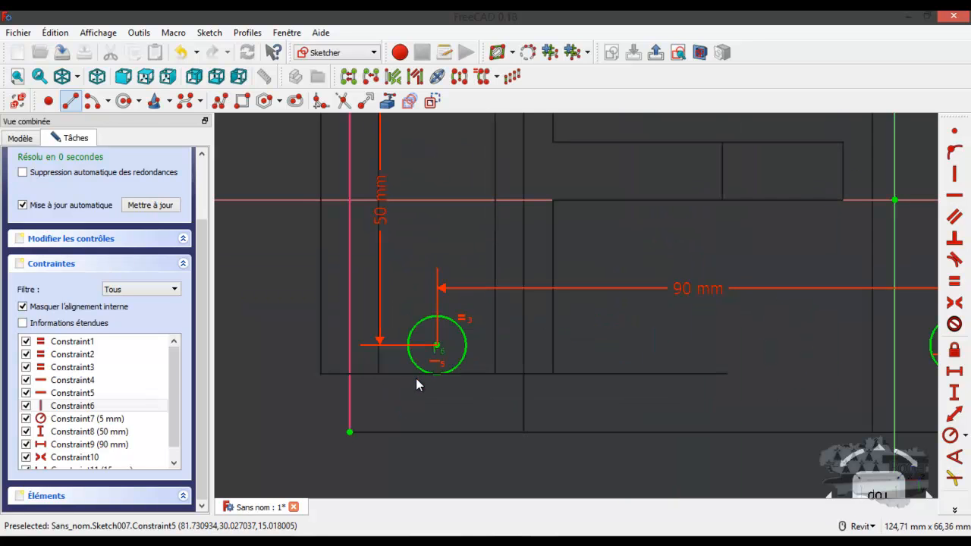
pyautogui.click(440, 348)
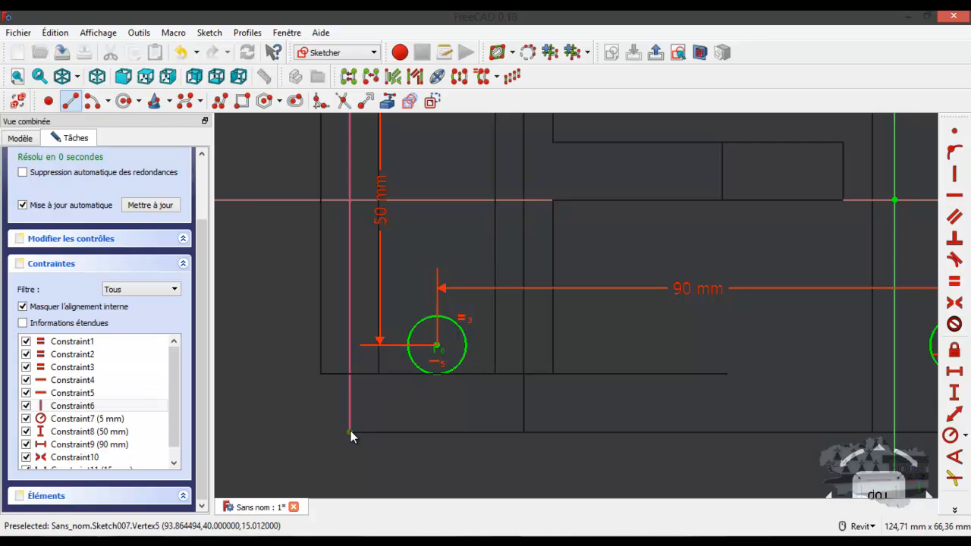
pyautogui.click(954, 371)
pyautogui.click(626, 297)
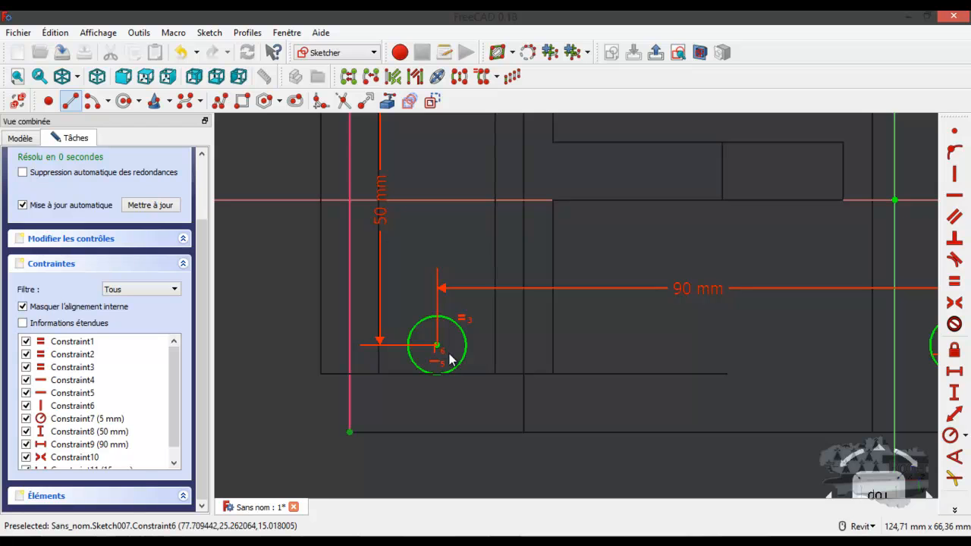
pyautogui.scroll(4, 431, 377)
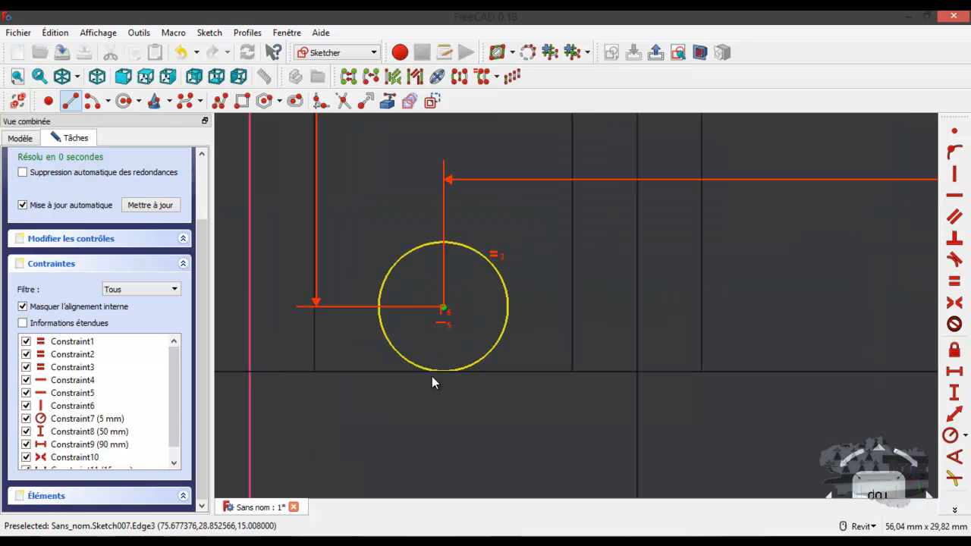
pyautogui.moveTo(454, 297); pyautogui.dragTo(430, 323)
pyautogui.scroll(-5, 343, 371)
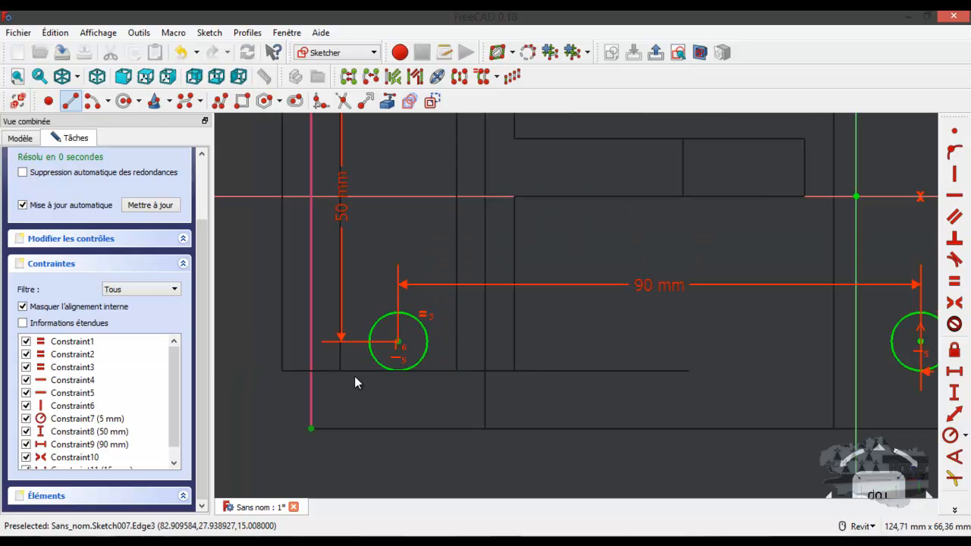
pyautogui.scroll(-2, 343, 419)
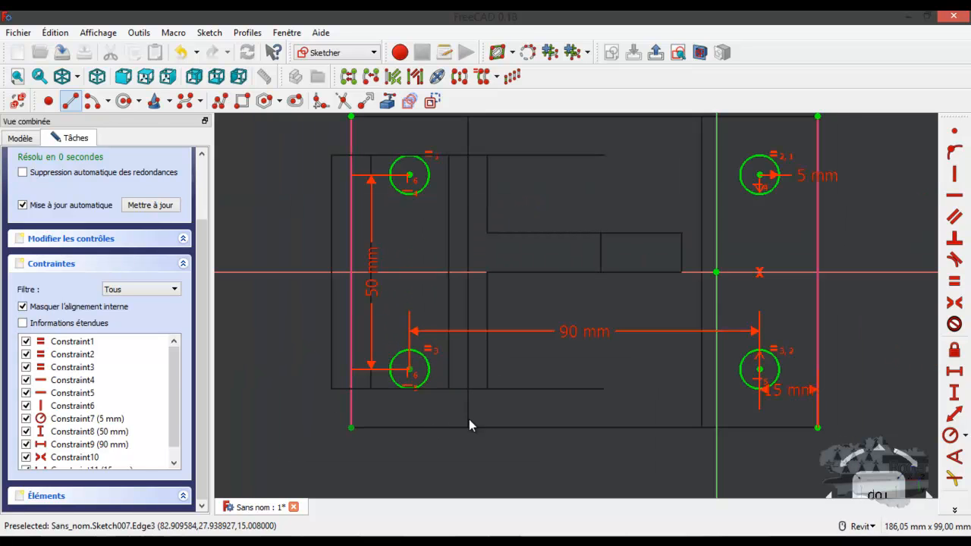
pyautogui.click(431, 473)
pyautogui.moveTo(423, 365); pyautogui.dragTo(406, 375)
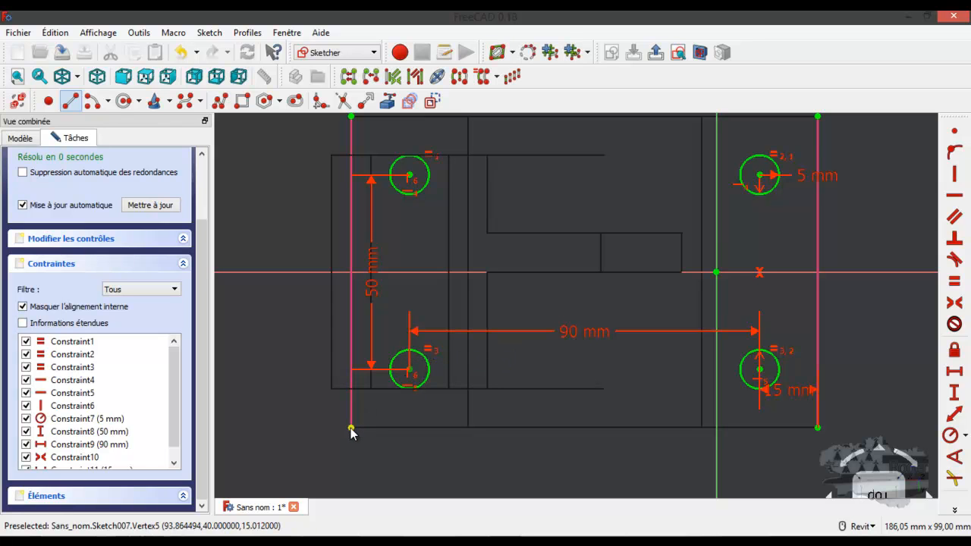
pyautogui.click(954, 371)
pyautogui.click(524, 310)
pyautogui.click(582, 297)
pyautogui.scroll(4, 399, 376)
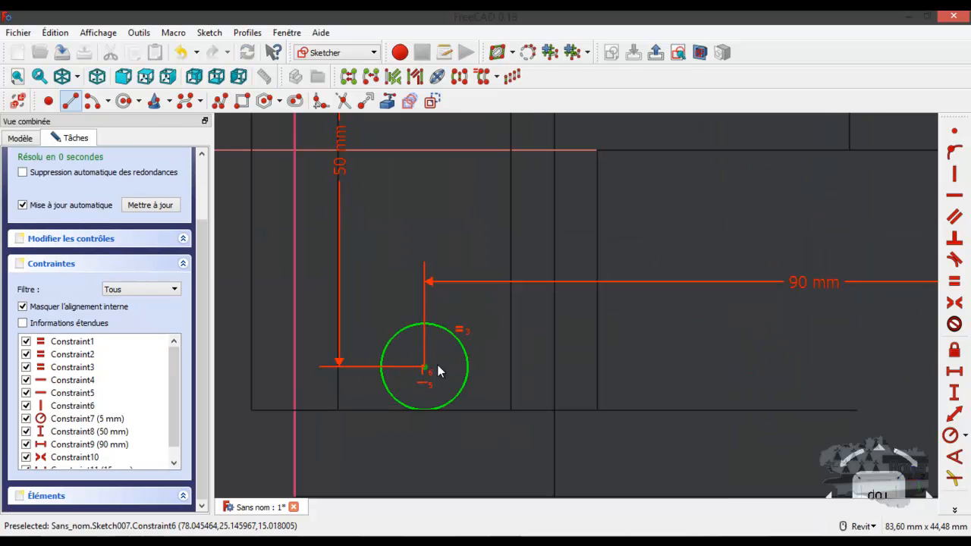
pyautogui.scroll(-5, 435, 368)
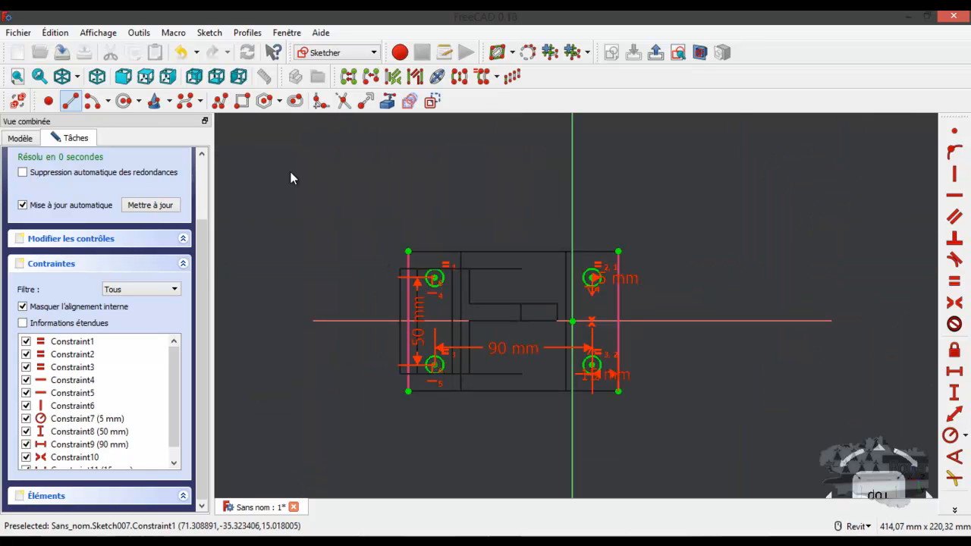
# - Check the solver status, close the hole sketch and display the bracket in the shaded wireframe mode (Mode filaire ombré)
pyautogui.moveTo(201, 258); pyautogui.dragTo(201, 196)
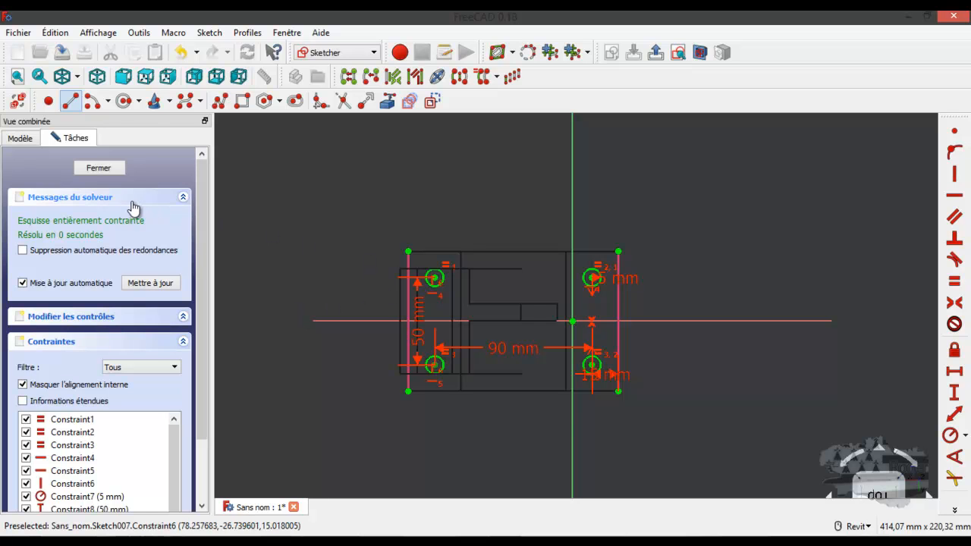
pyautogui.click(107, 169)
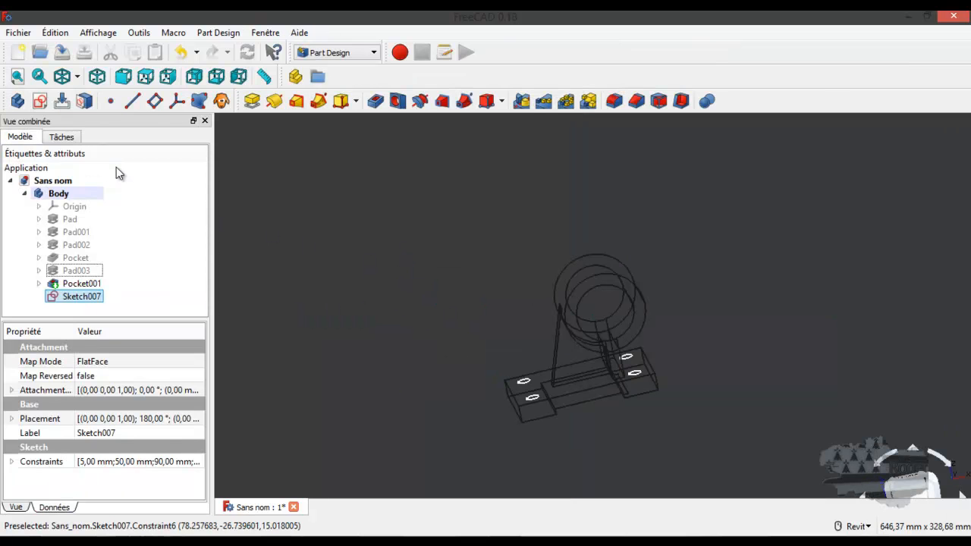
pyautogui.click(77, 77)
pyautogui.click(85, 115)
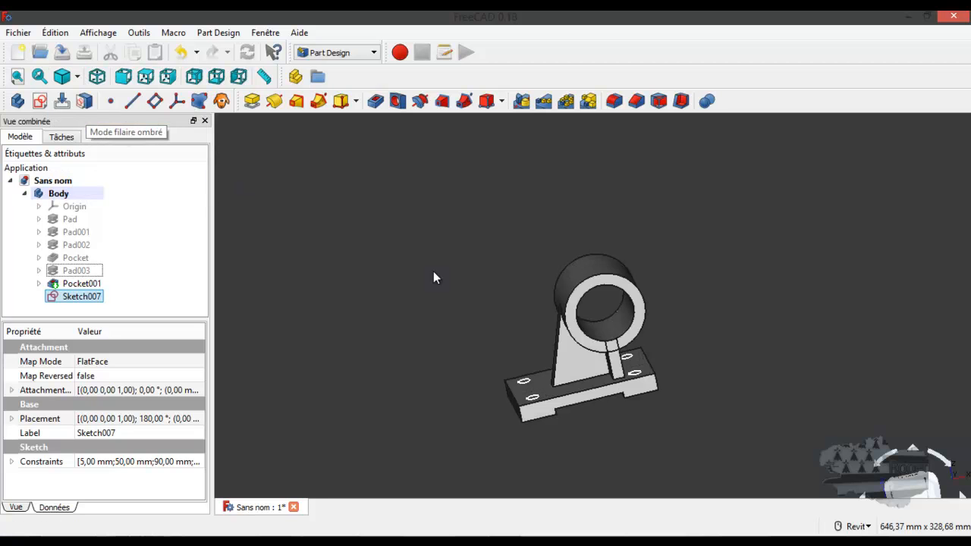
# - Create a pocket from the four-circle sketch with its type set to through all (À travers tout)
pyautogui.scroll(2, 565, 380)
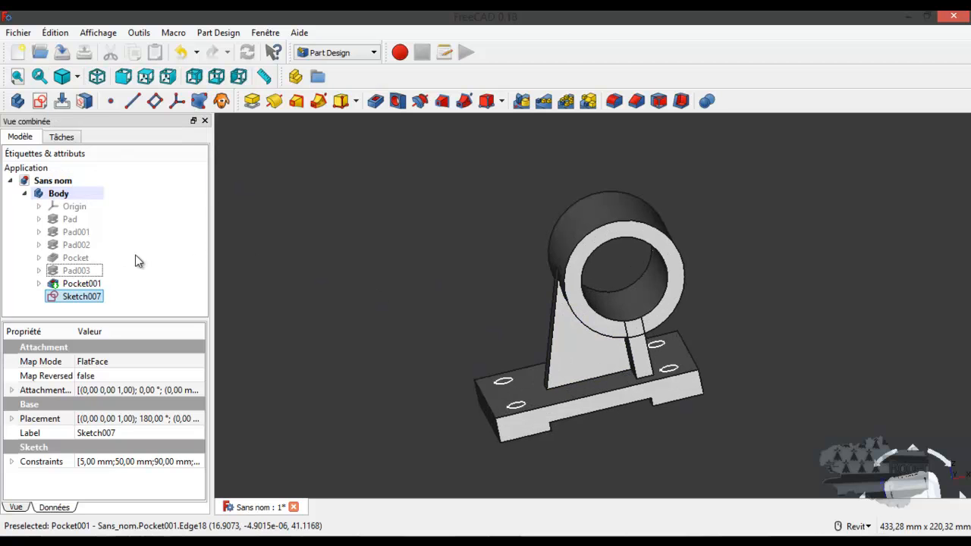
pyautogui.click(81, 299)
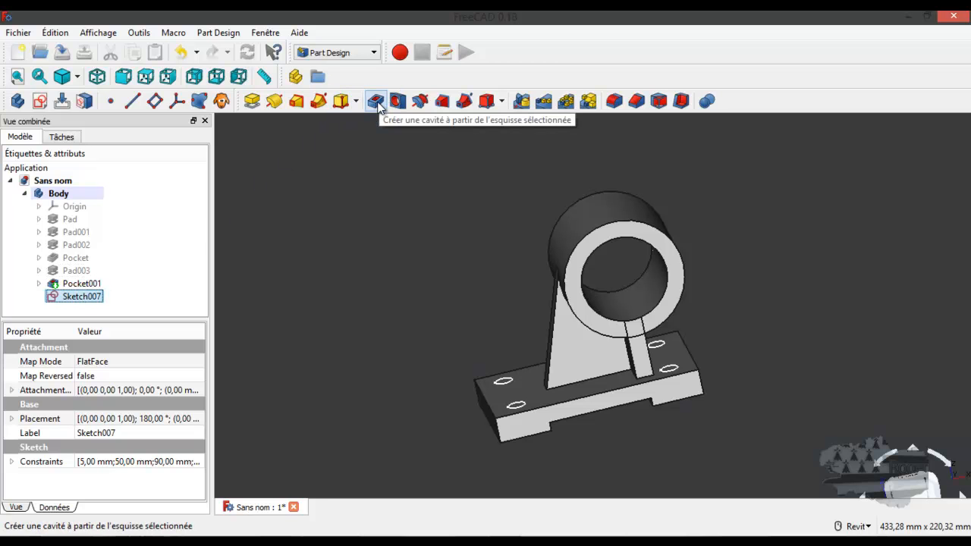
pyautogui.click(376, 102)
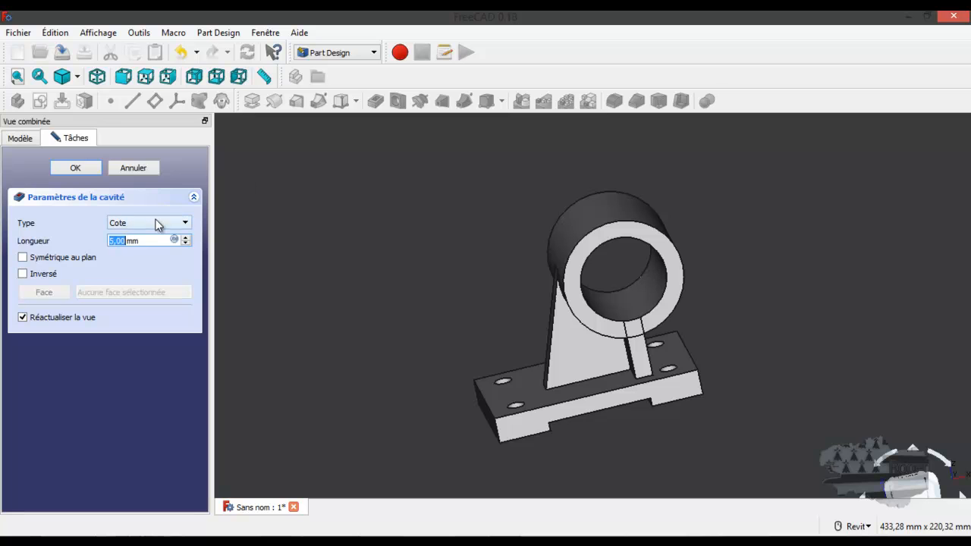
pyautogui.click(158, 223)
pyautogui.click(147, 235)
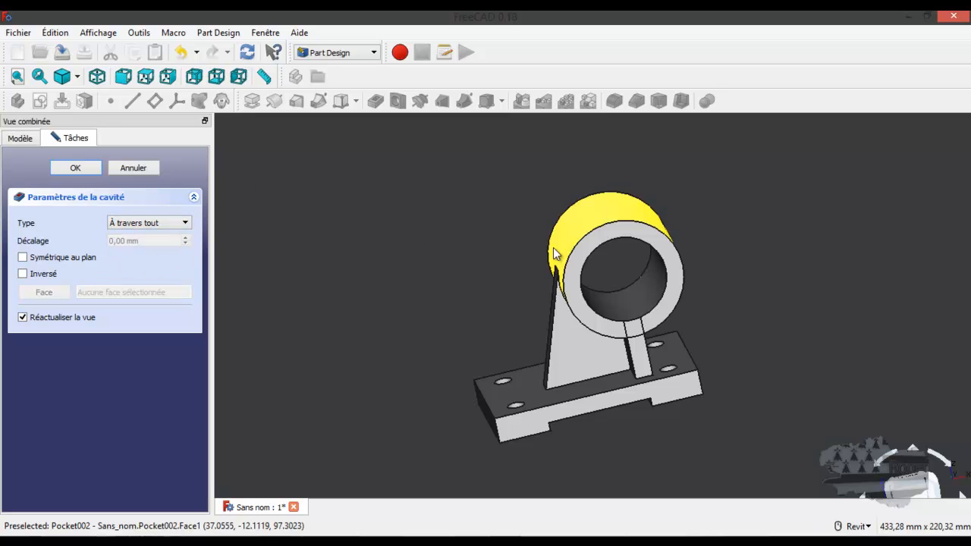
# - Move the navigation cube up and out of the 3D view
pyautogui.keyDown('shift'); pyautogui.moveTo(738, 249); pyautogui.dragTo(715, 258, button='middle'); pyautogui.keyUp('shift')
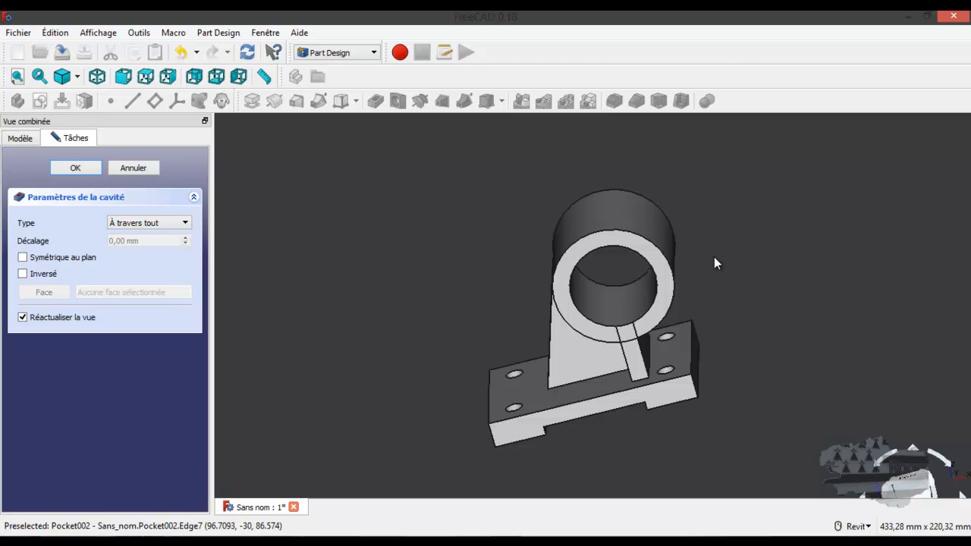
pyautogui.scroll(-2, 714, 258)
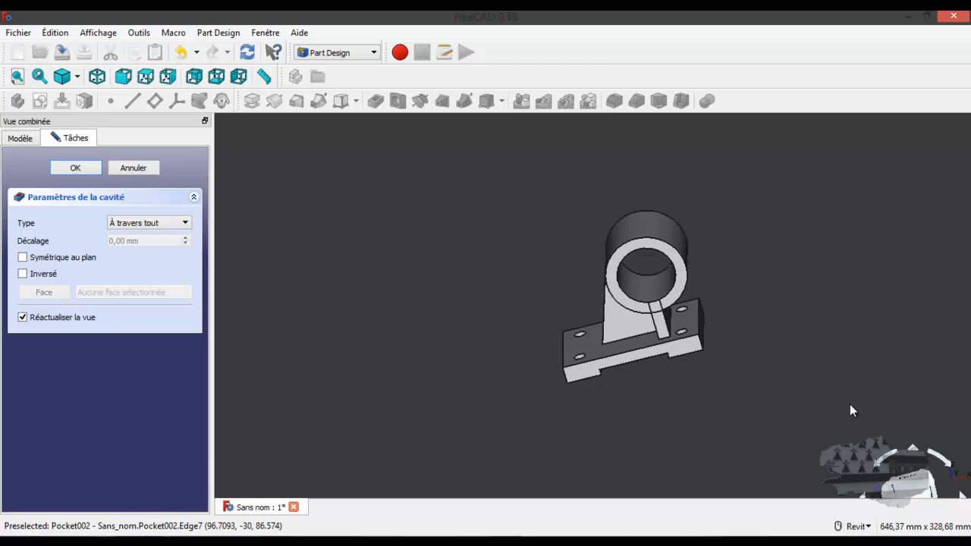
pyautogui.moveTo(907, 487); pyautogui.dragTo(865, 204)
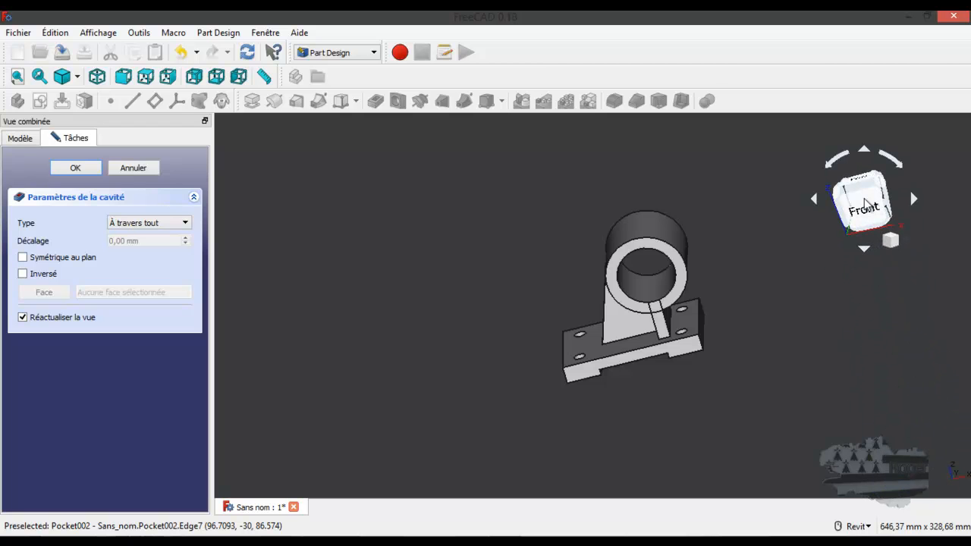
pyautogui.moveTo(864, 203); pyautogui.dragTo(876, 47)
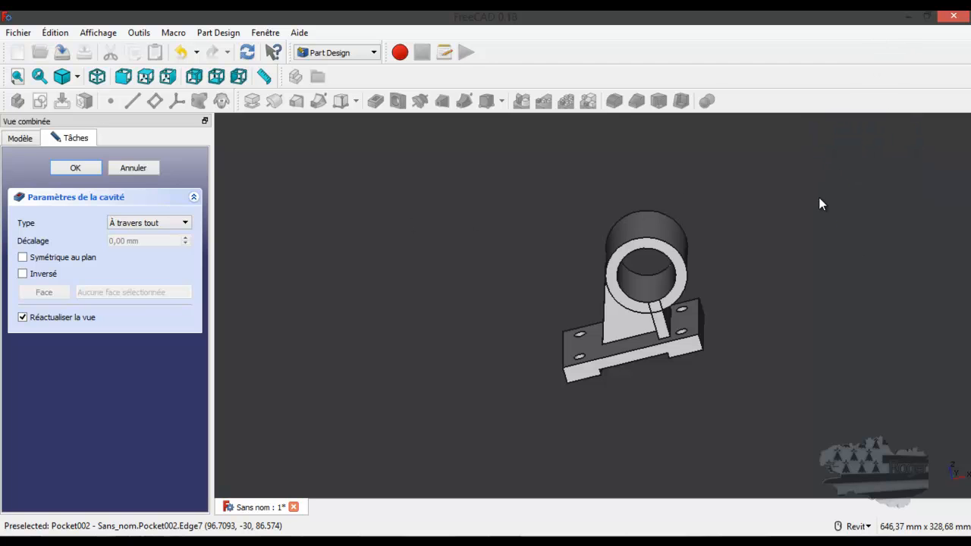
# - Check the previewed holes in the base plate and accept the pocket
pyautogui.scroll(-4, 818, 198)
pyautogui.scroll(4, 802, 212)
pyautogui.scroll(2, 801, 212)
pyautogui.scroll(-2, 802, 213)
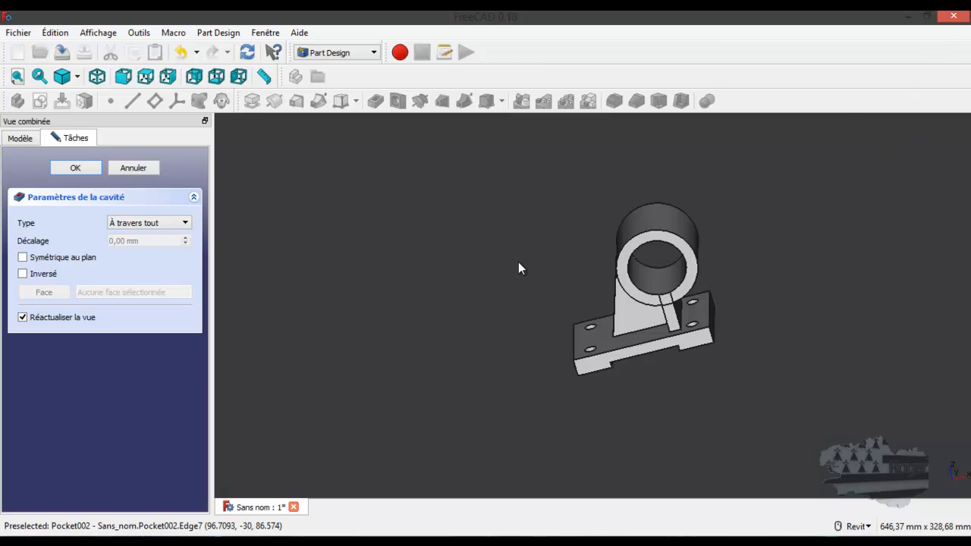
pyautogui.scroll(2, 680, 315)
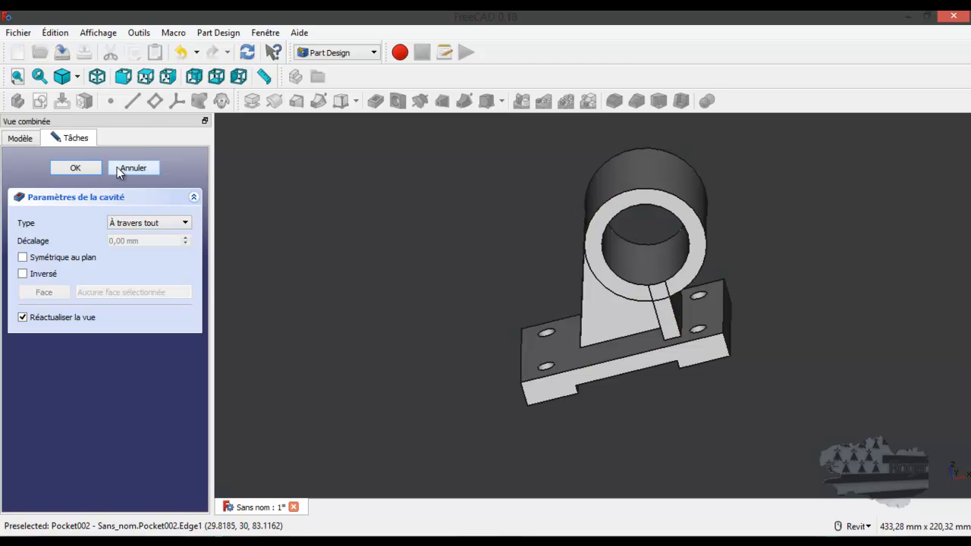
pyautogui.click(83, 168)
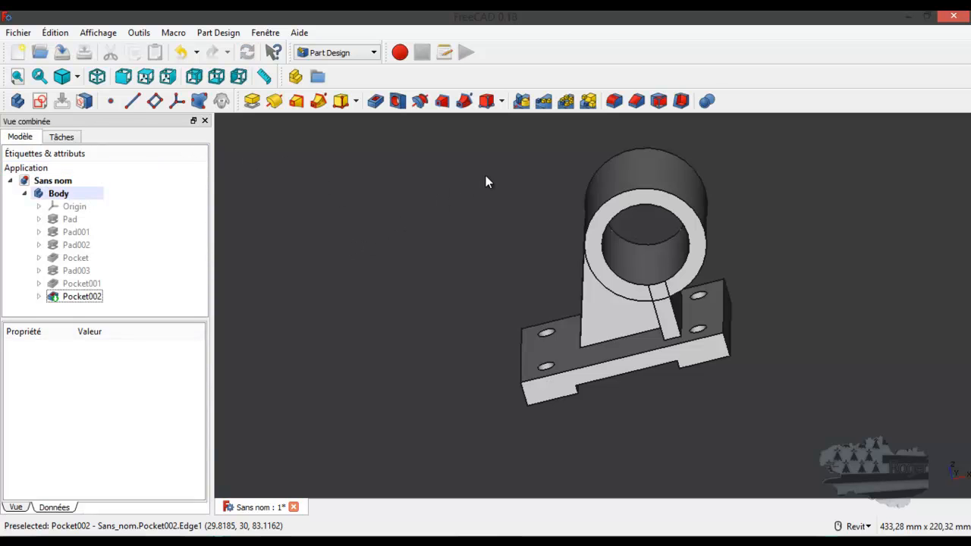
# - Examine the bracket and its drilled base plate from several angles
pyautogui.keyDown('shift'); pyautogui.moveTo(774, 296); pyautogui.dragTo(774, 226, button='middle'); pyautogui.keyUp('shift')
pyautogui.scroll(3, 805, 228)
pyautogui.scroll(-4, 728, 299)
pyautogui.scroll(3, 720, 218)
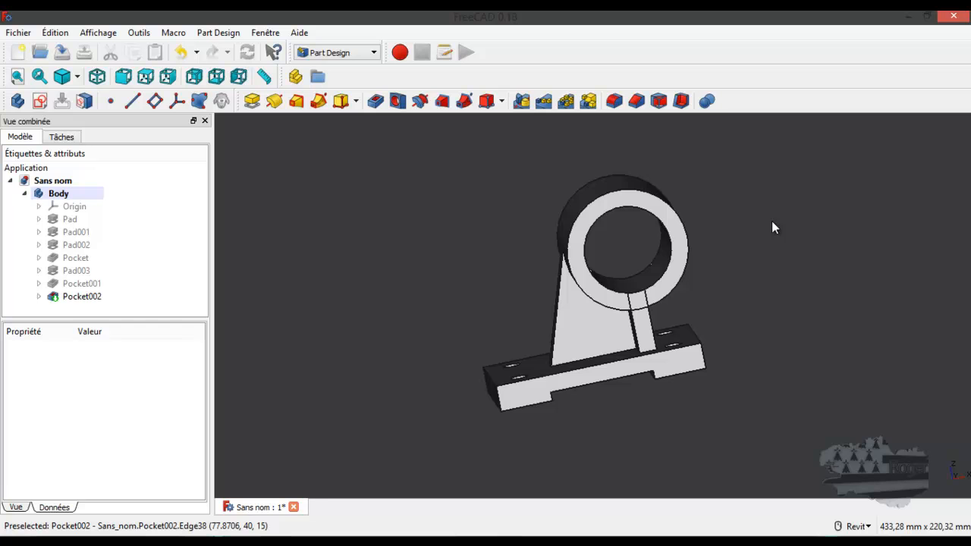
pyautogui.keyDown('shift'); pyautogui.moveTo(723, 331); pyautogui.dragTo(778, 332, button='middle'); pyautogui.keyUp('shift')
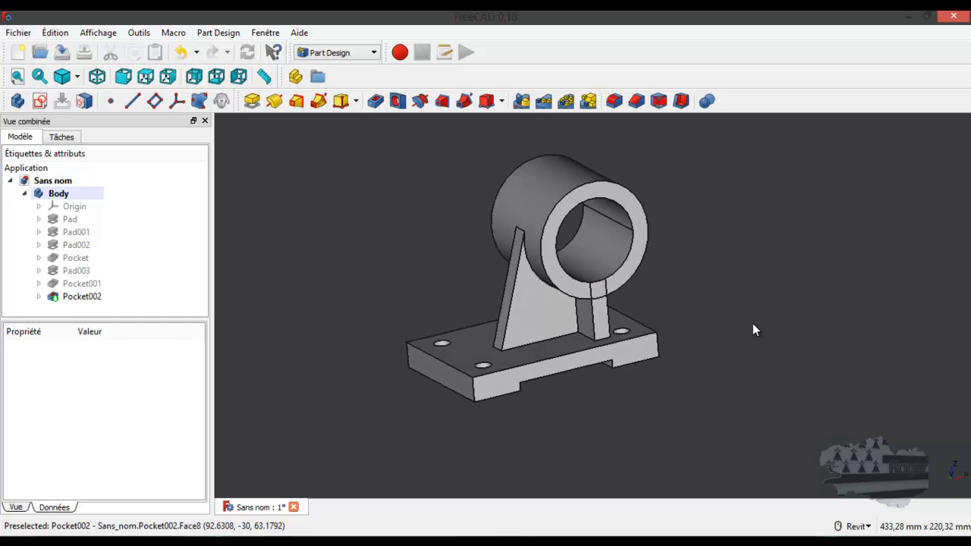